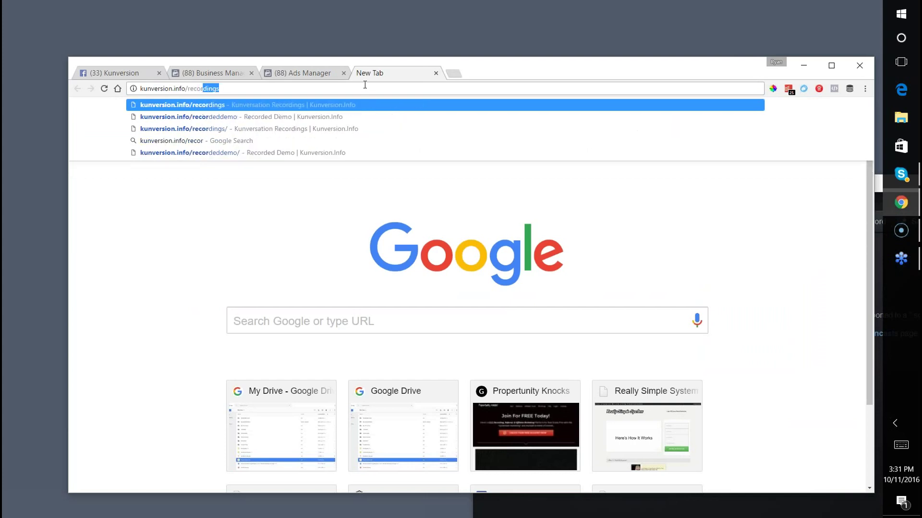
Load kunversion.info/recordings to show the Kunversation Recordings list.
type("dings")
key("Return")
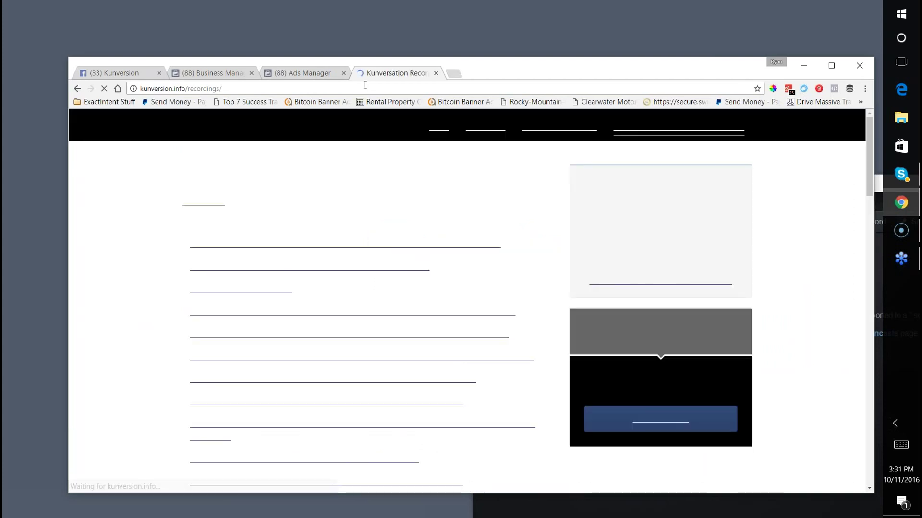
scroll(290, 296, "down", 4)
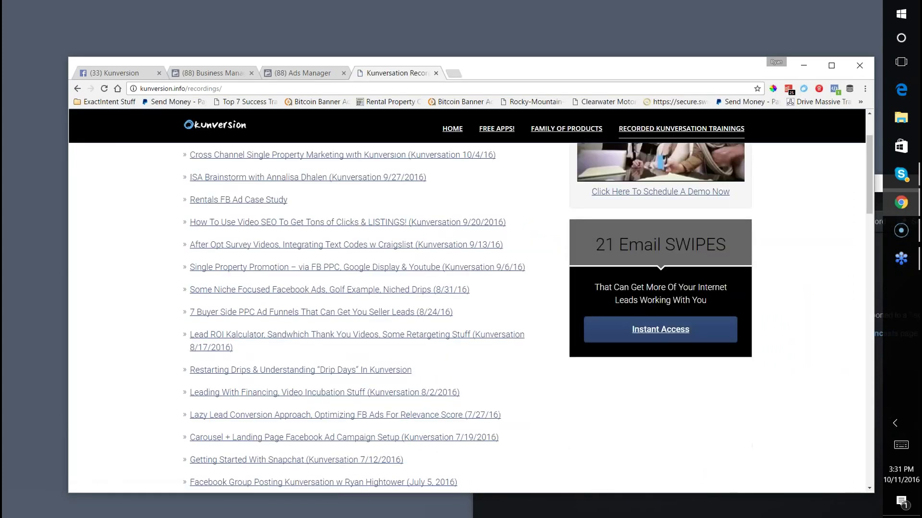
scroll(290, 295, "up", 4)
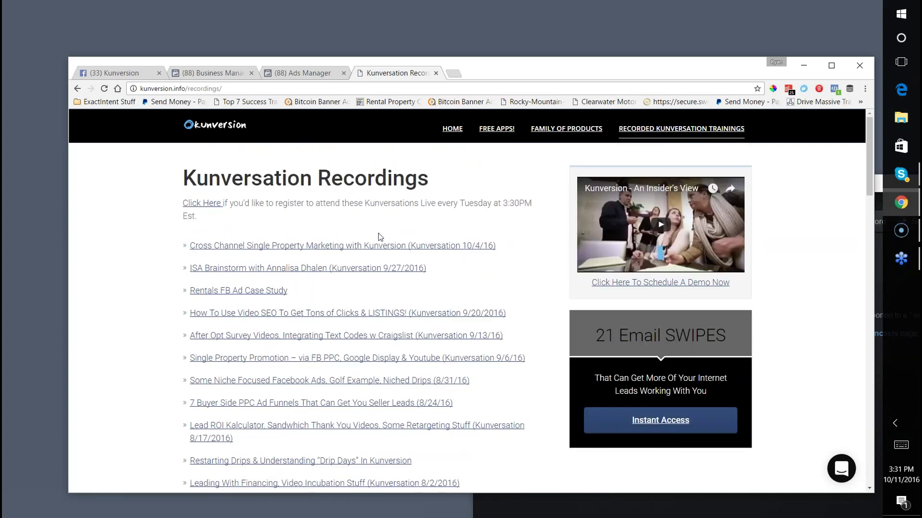
Reposition the browser window and switch to the Kunversion LLC Business Manager home.
left_click_drag(473, 57, 429, 14)
left_click_drag(851, 189, 411, 173)
left_click(474, 168)
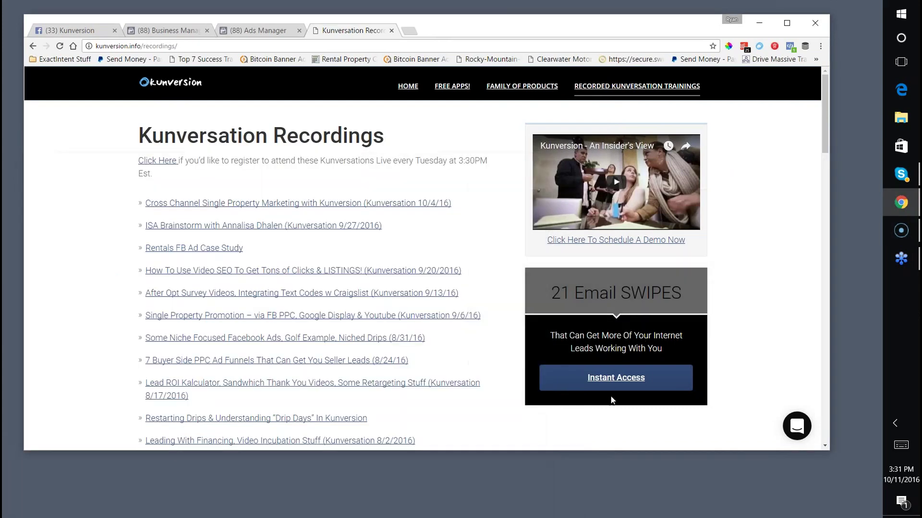
left_click_drag(523, 18, 554, 26)
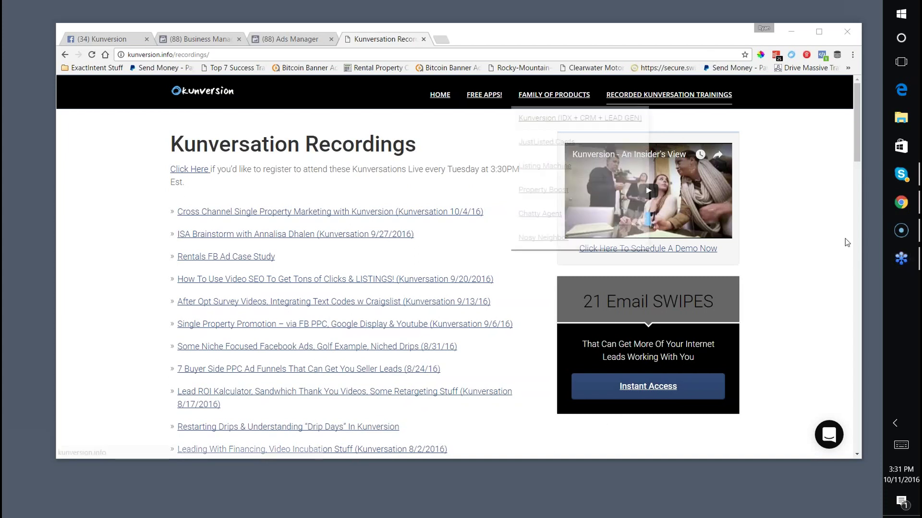
mouse_move(512, 36)
left_mouse_down()
mouse_move(341, 407)
mouse_move(513, 30)
mouse_move(511, 43)
left_mouse_up()
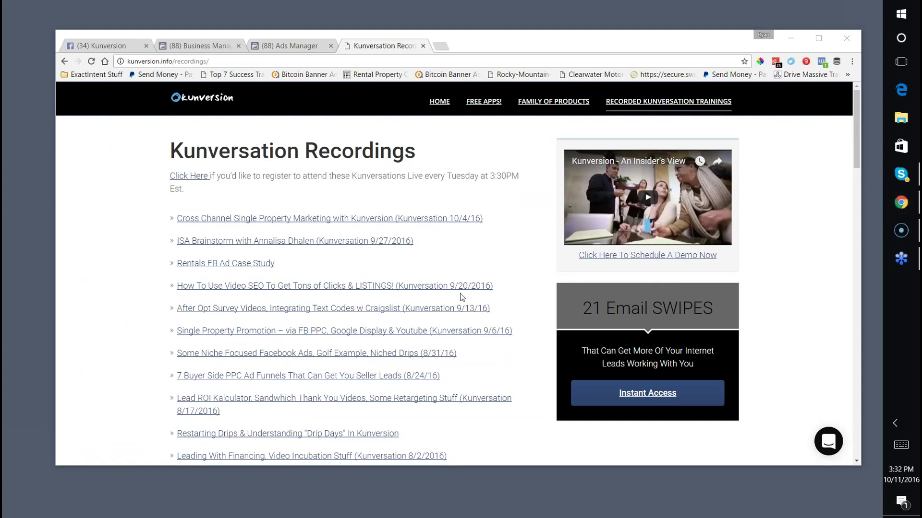
left_click(203, 47)
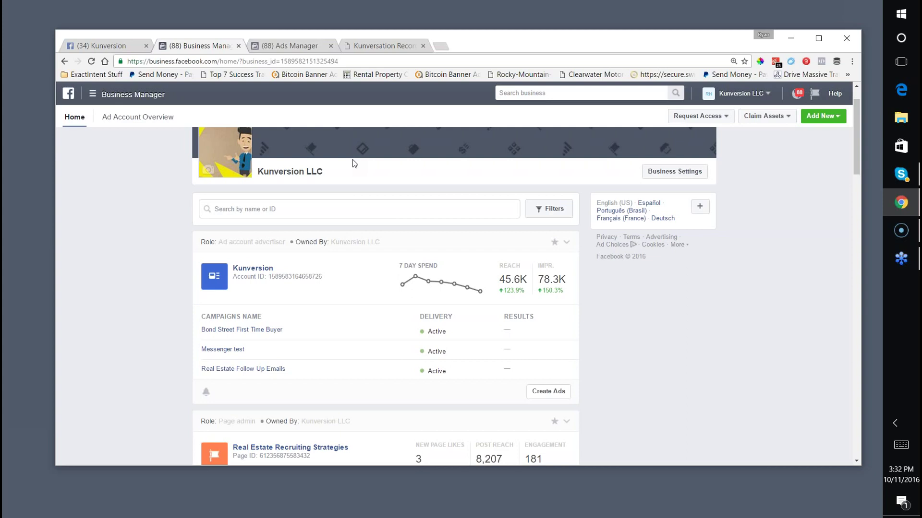
Drill from the Messenger test campaign through the Saint Petersburg - 25-44 ad set to the Default name - Website clicks ad.
scroll(382, 169, "down", 2)
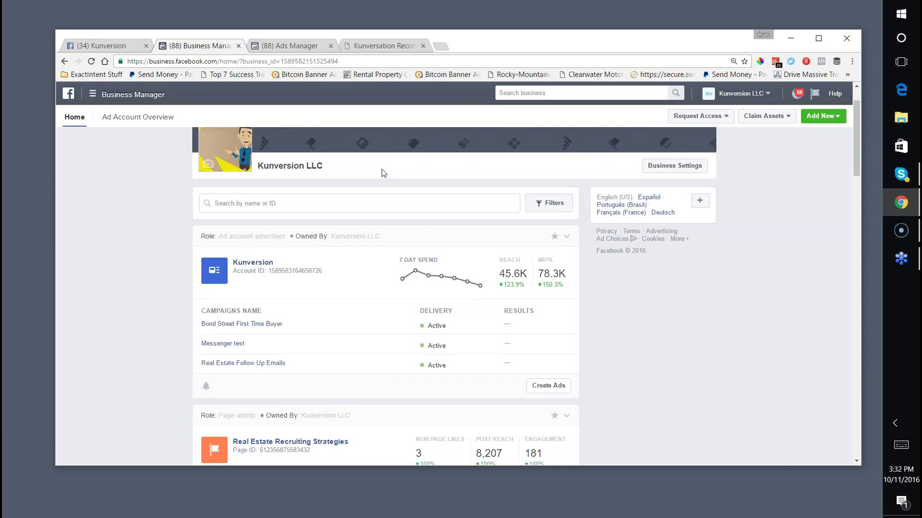
scroll(231, 288, "up", 1)
left_click(222, 301)
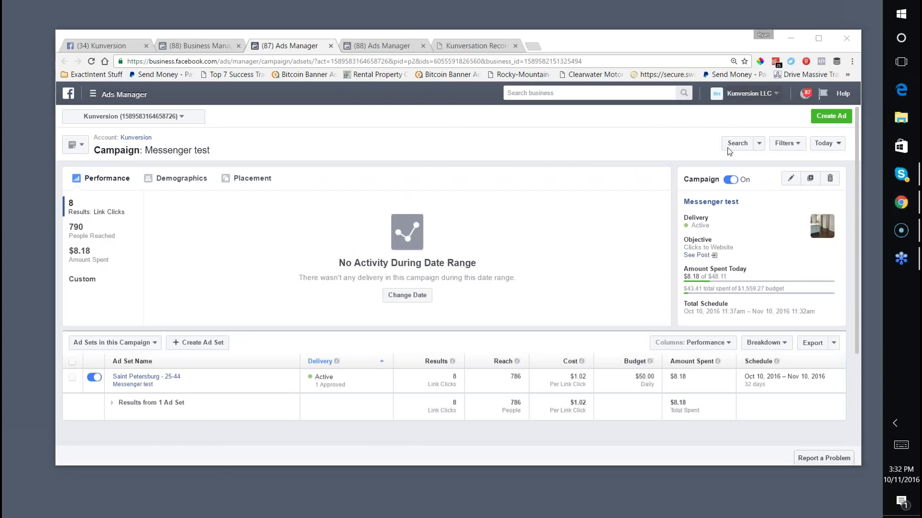
scroll(454, 288, "down", 2)
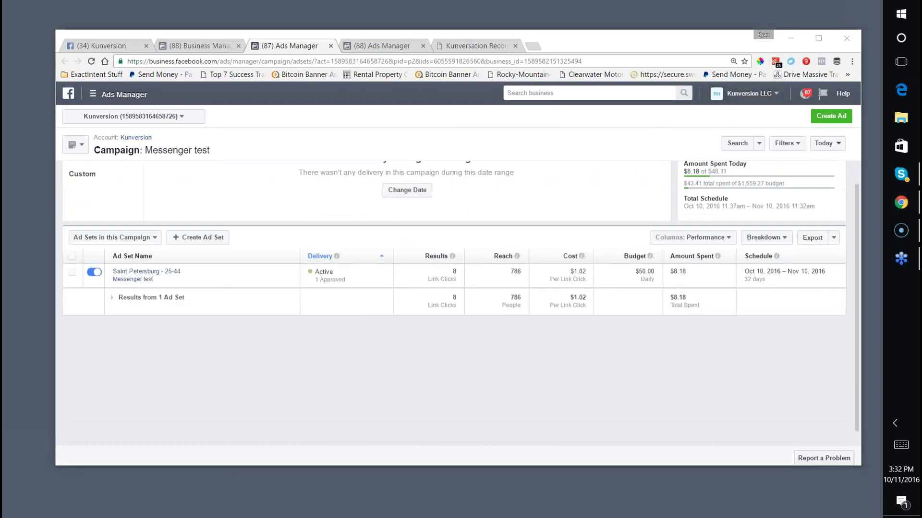
left_click(144, 272)
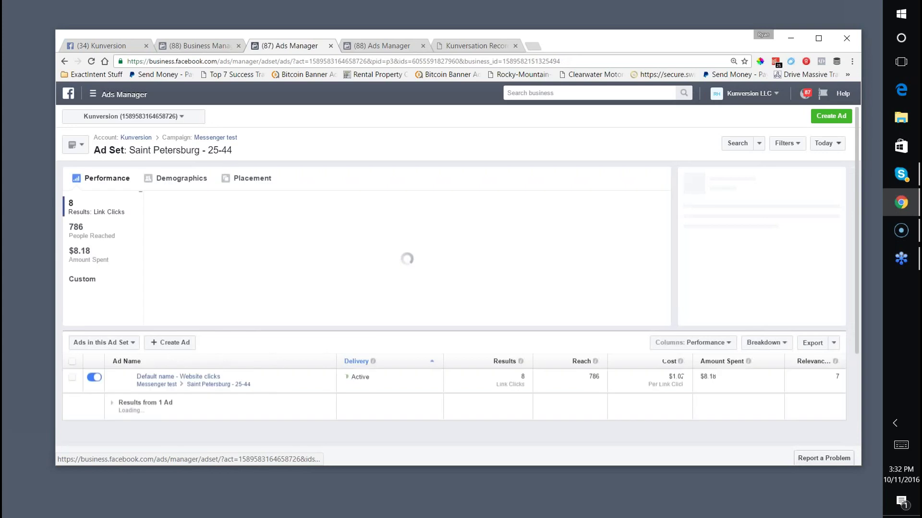
scroll(255, 229, "down", 3)
scroll(255, 230, "up", 2)
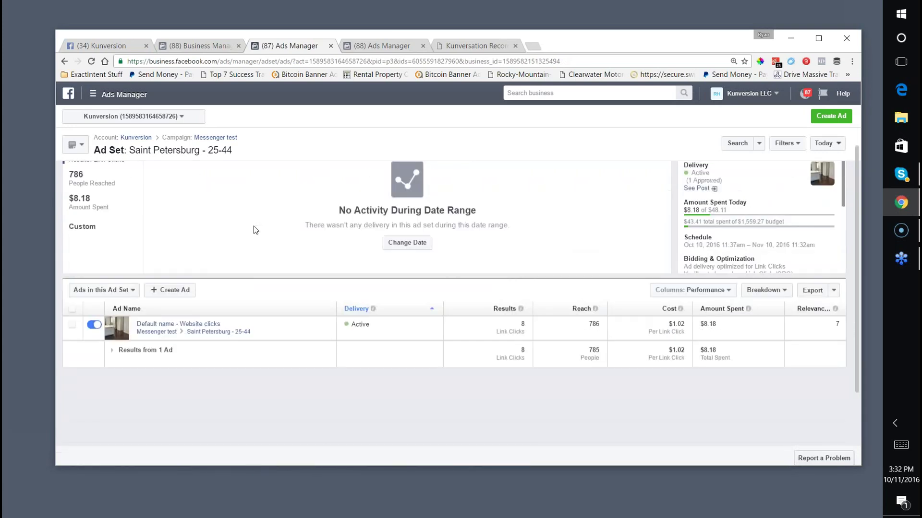
scroll(255, 230, "up", 1)
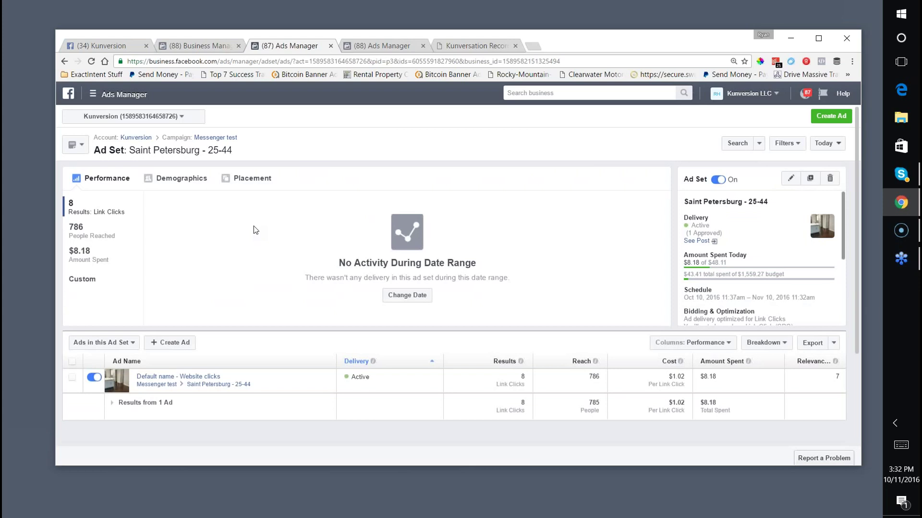
left_click(178, 376)
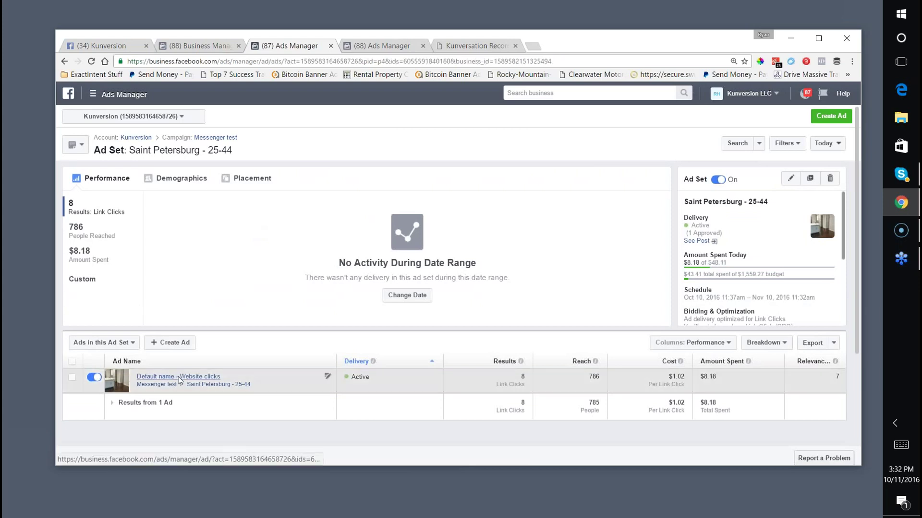
scroll(545, 374, "down", 1)
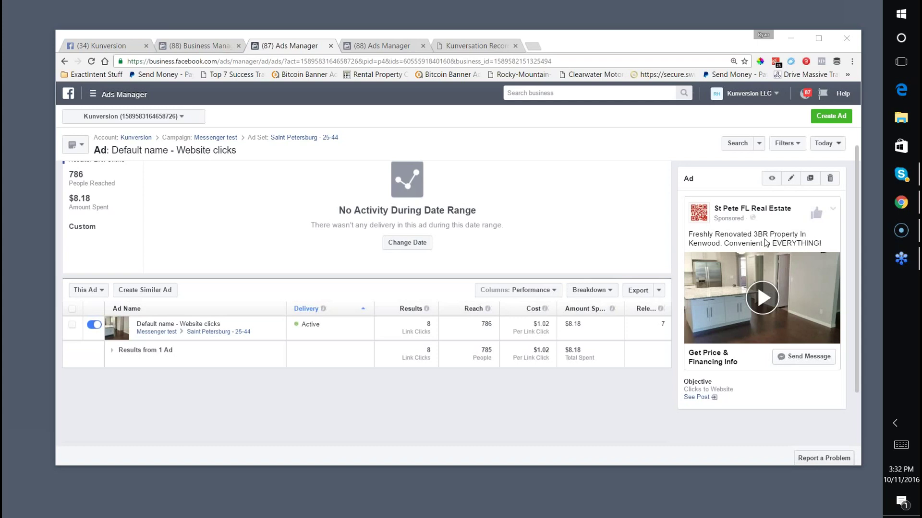
Watch the renovated-house video on the ad's Facebook post, then return to the ad's stats.
left_click(694, 397)
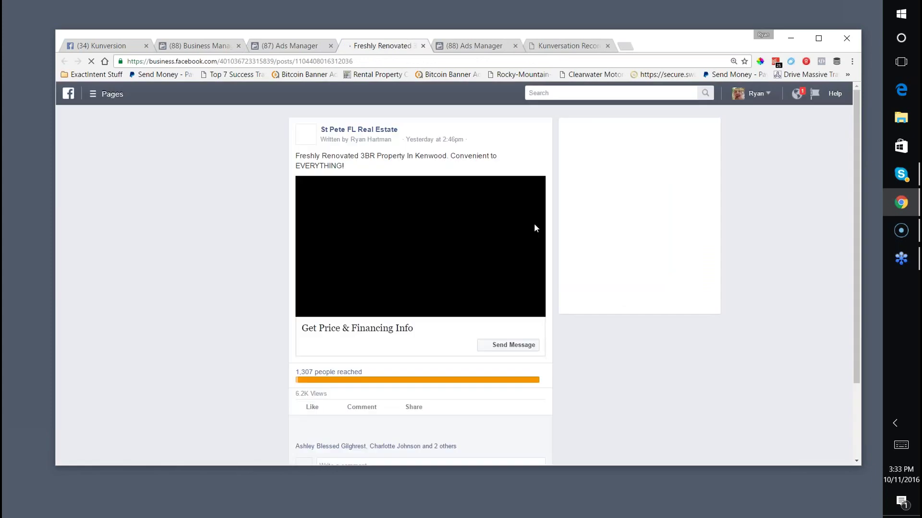
scroll(249, 160, "down", 2)
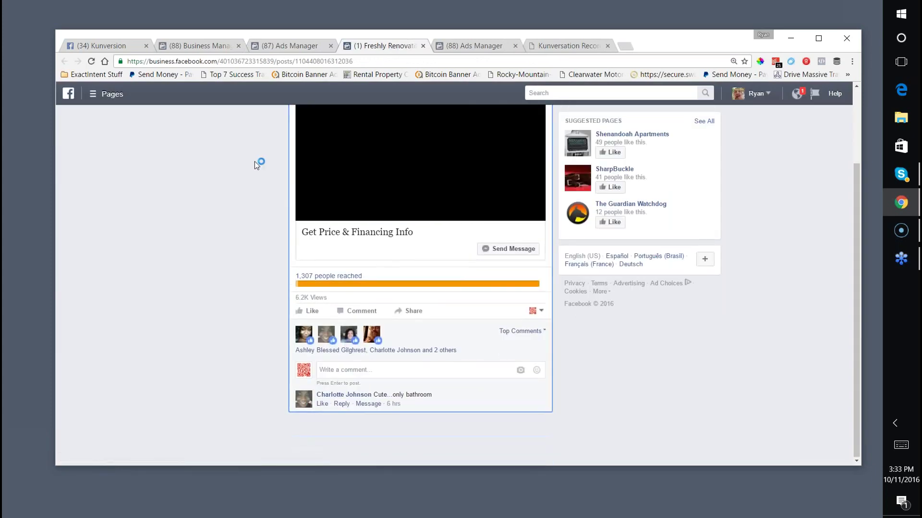
scroll(257, 163, "up", 1)
scroll(259, 168, "down", 1)
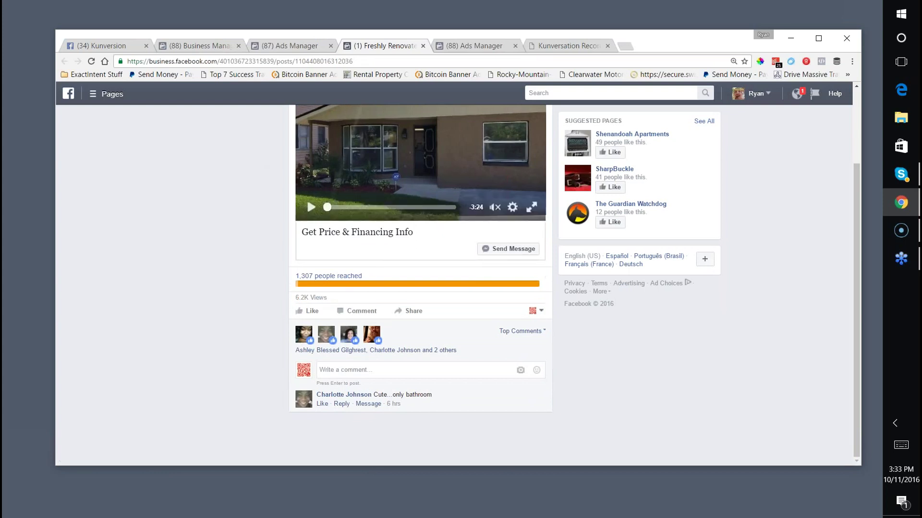
scroll(252, 245, "up", 2)
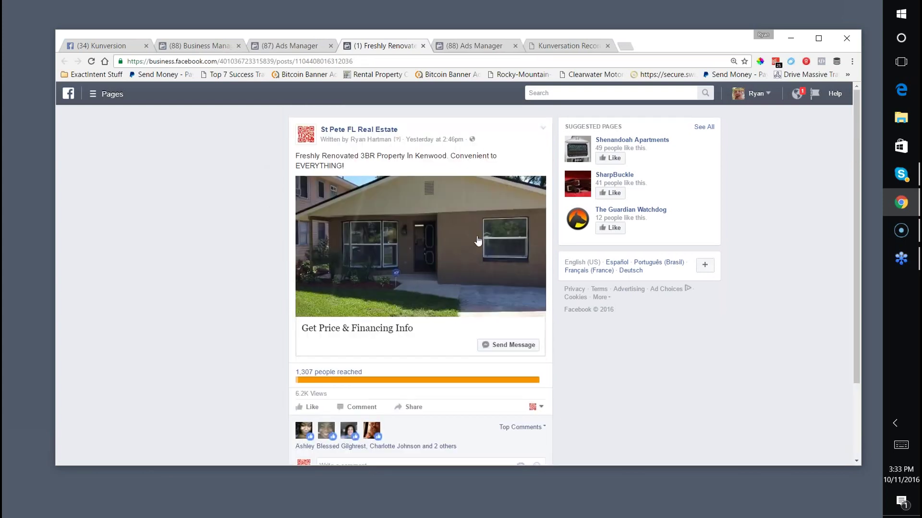
scroll(235, 202, "down", 1)
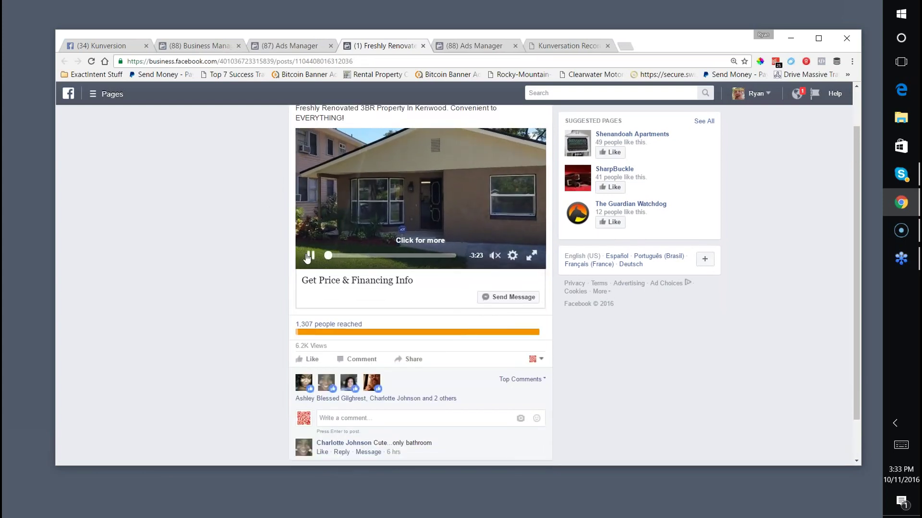
left_click(310, 255)
scroll(345, 276, "up", 1)
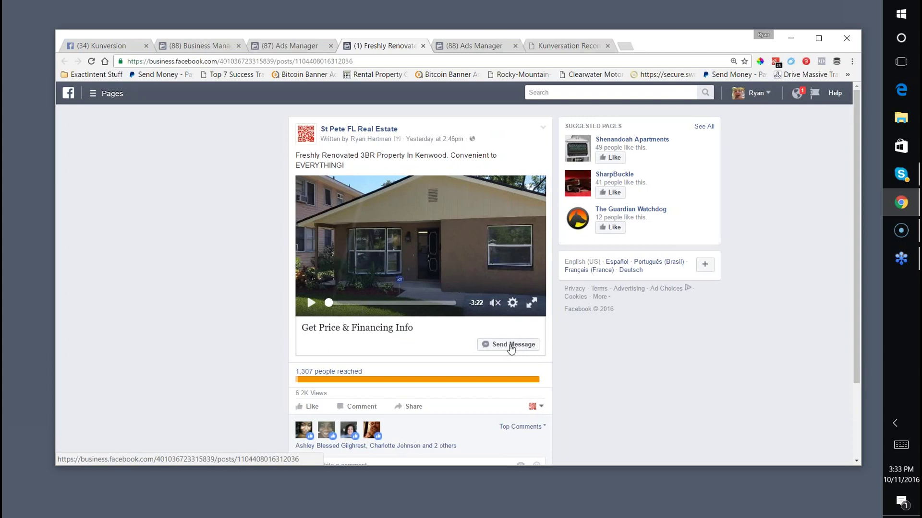
scroll(428, 340, "down", 2)
scroll(350, 315, "up", 2)
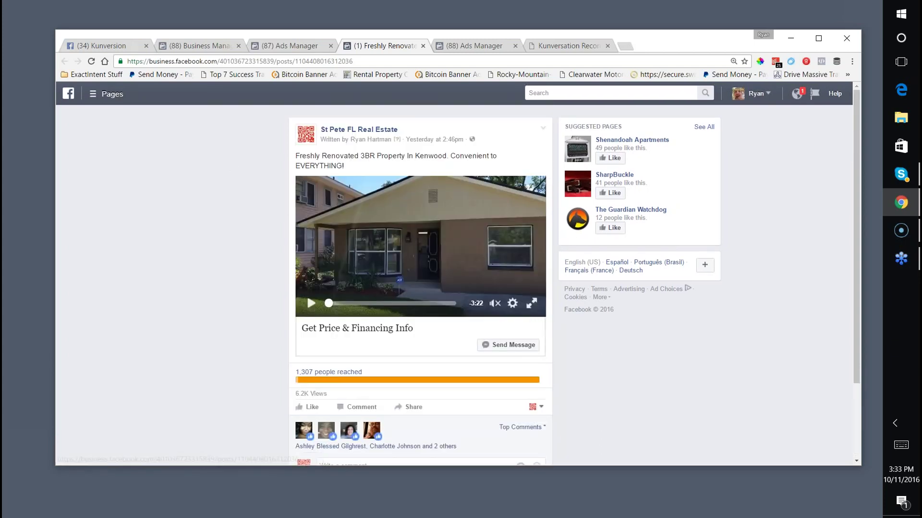
left_click(277, 46)
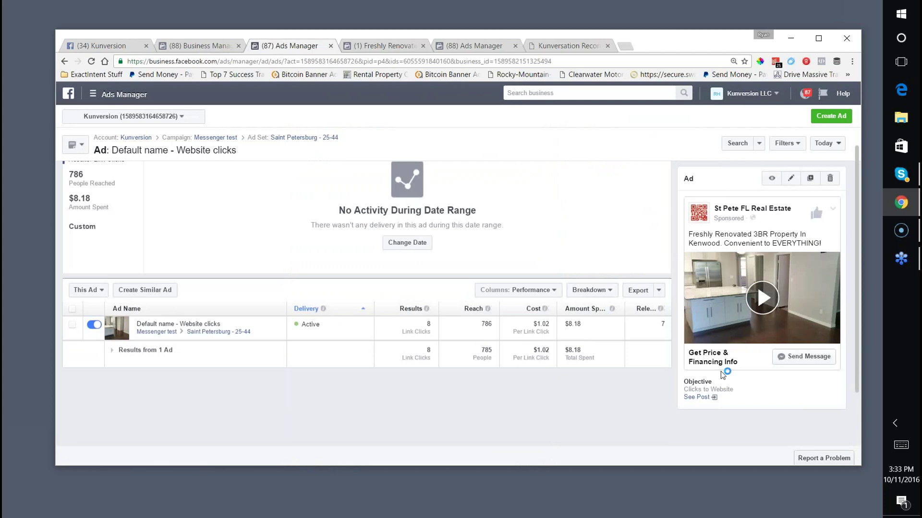
Preview the ad as it appears in the News Feed.
left_click(772, 178)
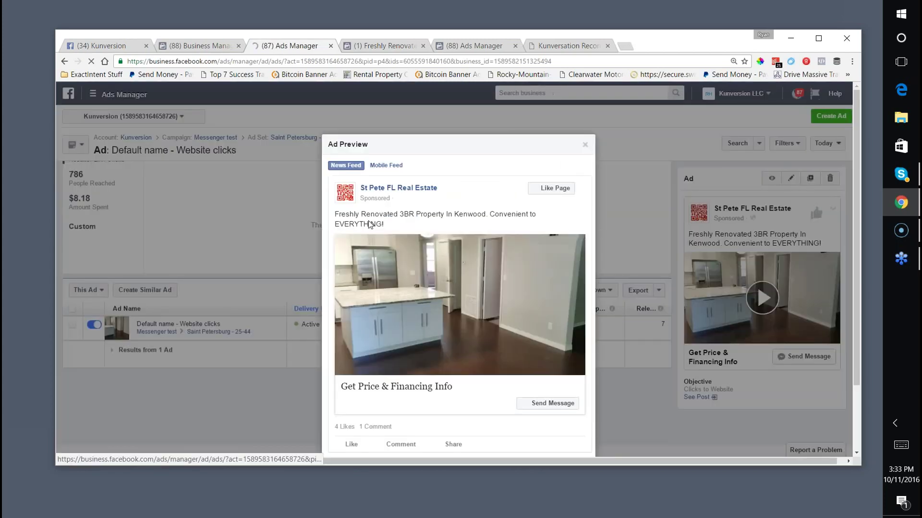
scroll(386, 342, "down", 2)
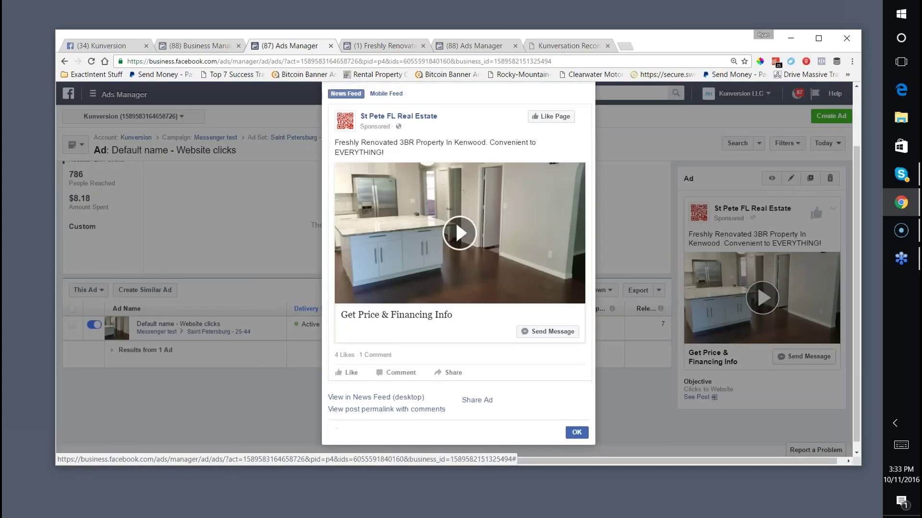
left_click(358, 396)
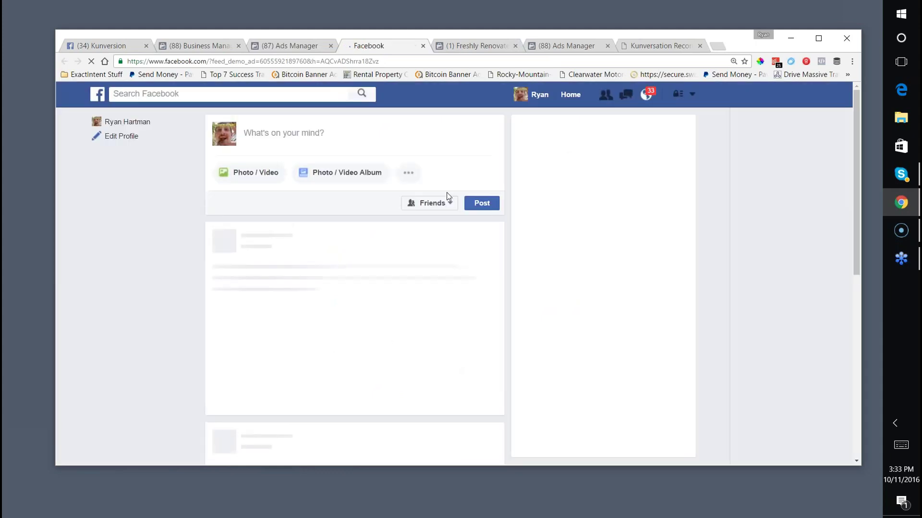
scroll(446, 196, "down", 15)
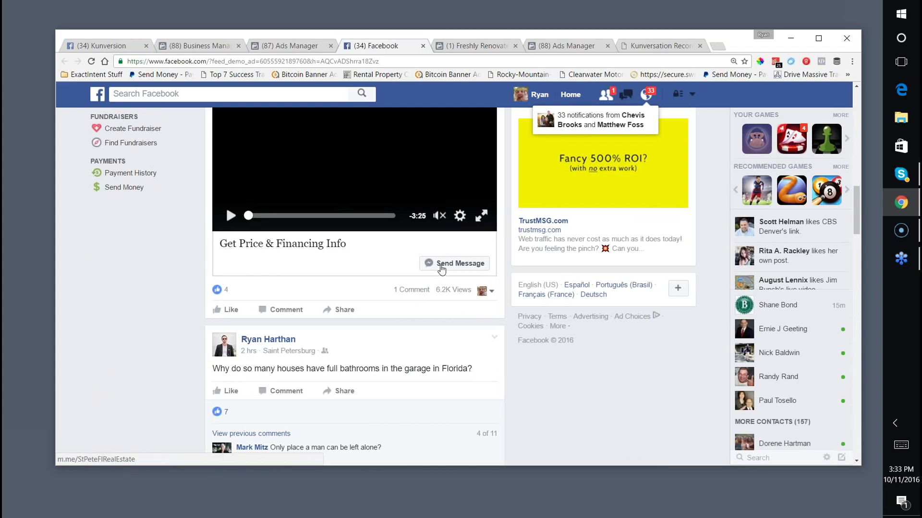
Open the ad's St Pete FL Real Estate Messenger chat and scroll back to the property greeting.
left_click(454, 264)
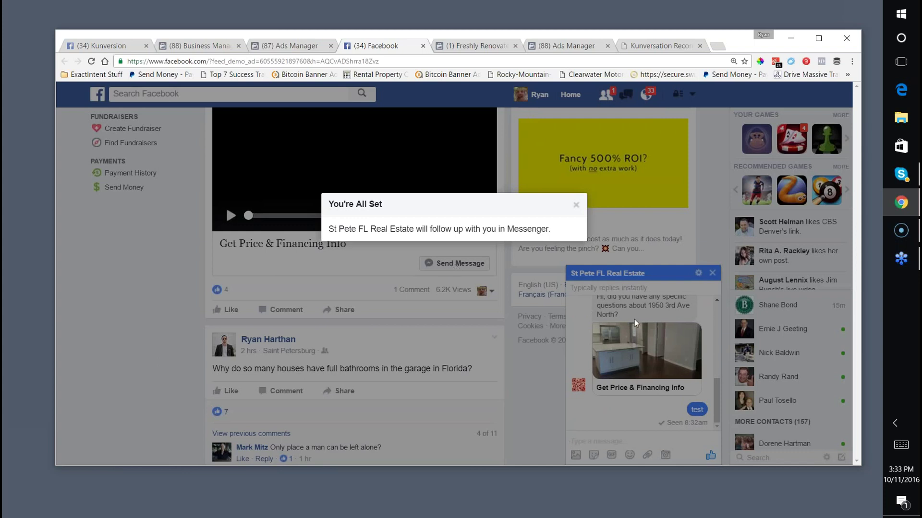
mouse_move(717, 393)
left_mouse_down()
mouse_move(713, 357)
mouse_move(708, 408)
left_mouse_up()
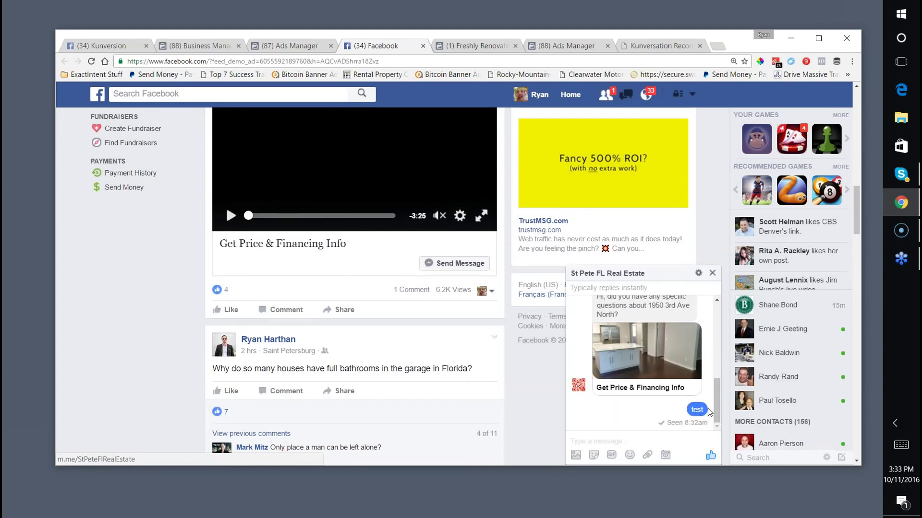
scroll(644, 369, "up", 1)
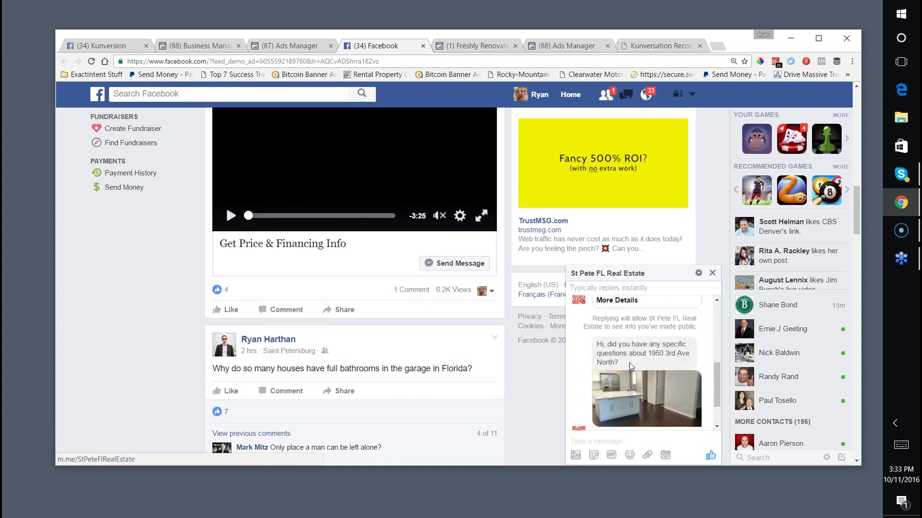
left_click_drag(598, 344, 629, 359)
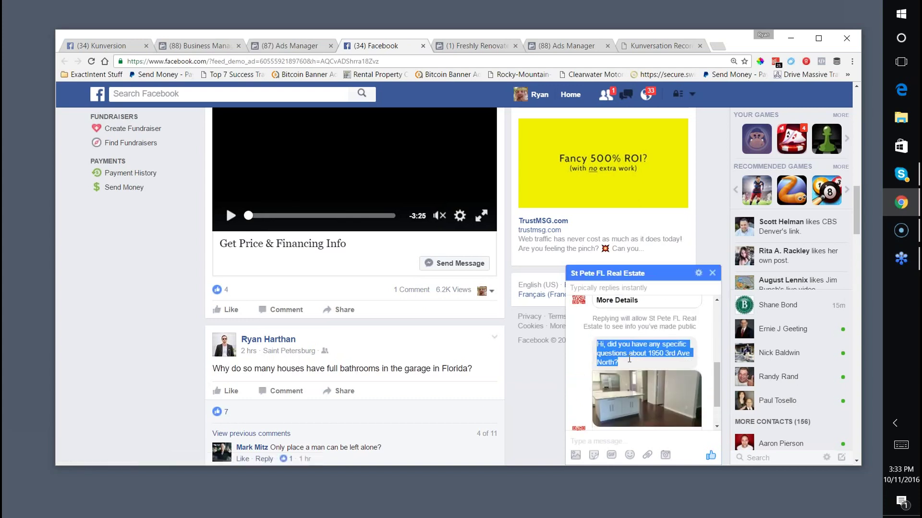
scroll(629, 360, "down", 1)
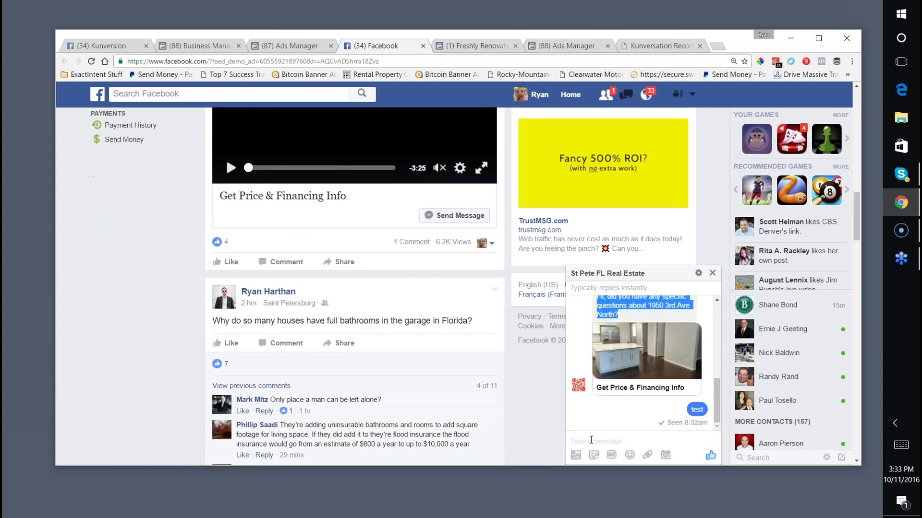
scroll(585, 432, "up", 4)
scroll(584, 430, "up", 2)
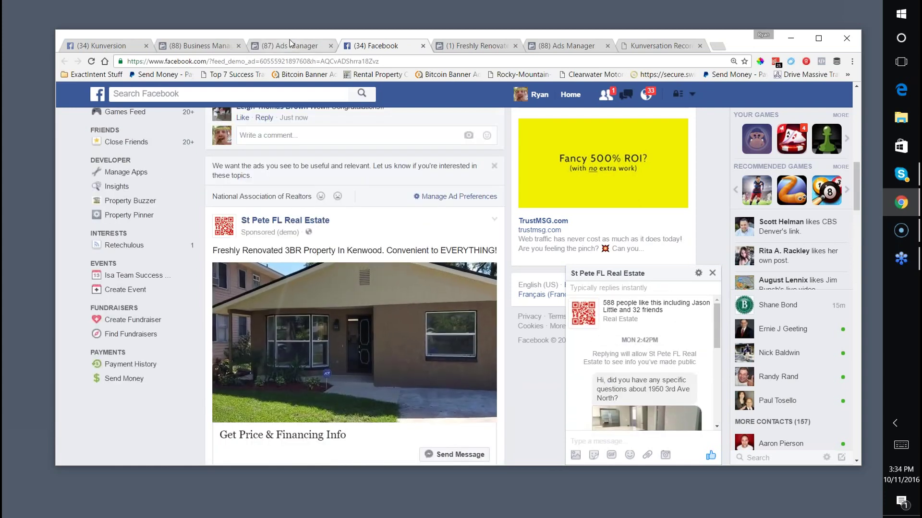
left_click(290, 46)
Switch the ad's results to the Lifetime date range: 24 link clicks, $43.41 spent.
left_click(245, 225)
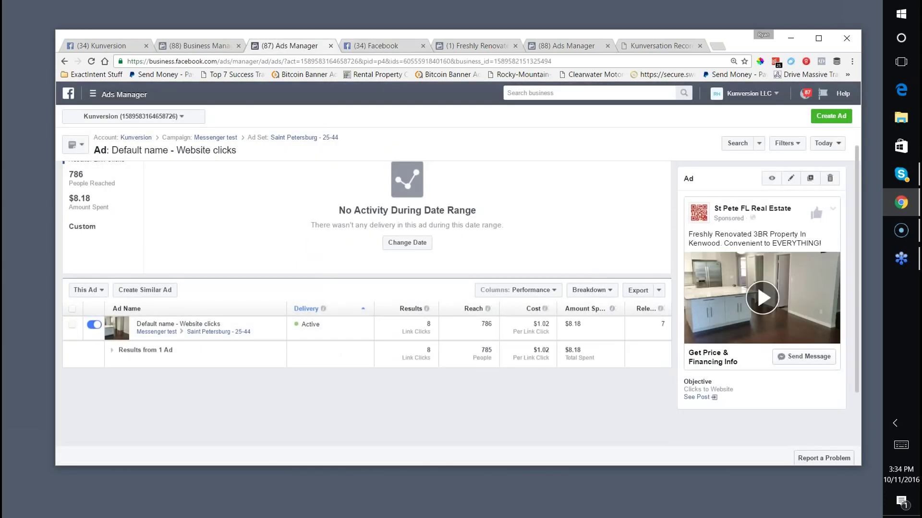
left_click(826, 143)
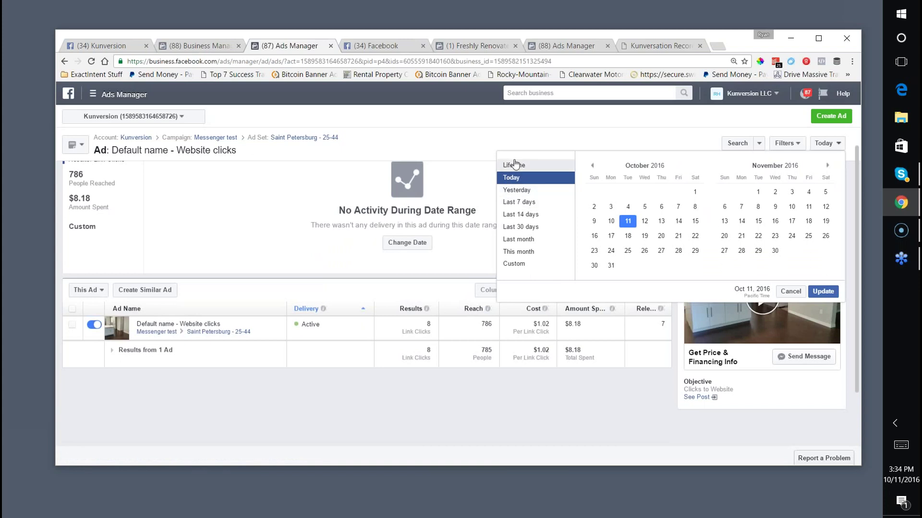
left_click(514, 165)
left_click(823, 291)
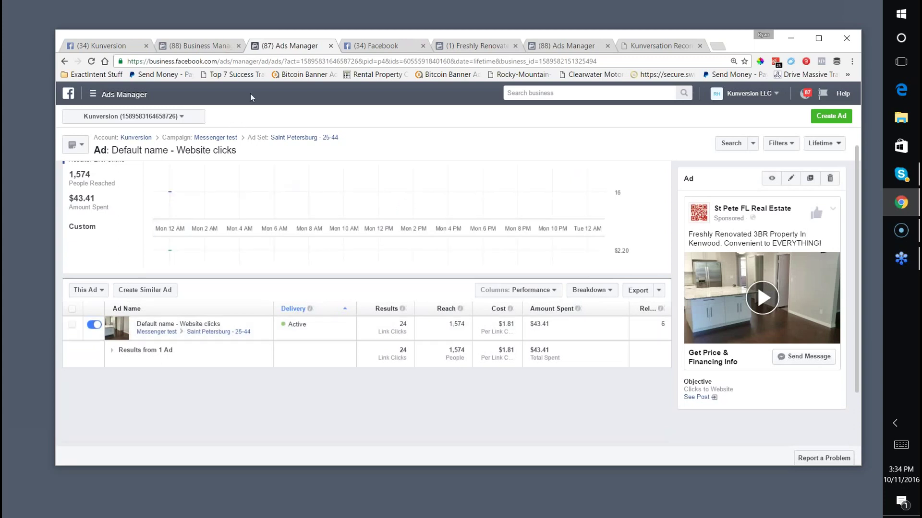
left_click(221, 61)
Go to facebook.com/stpeteflrealestate/messages and open the page in Business Manager.
left_click(344, 47)
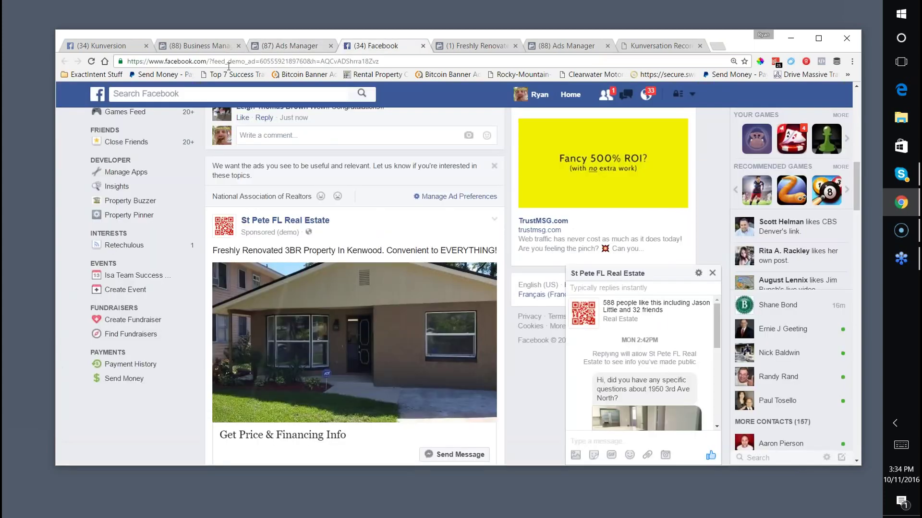
key("ctrl+l")
type("facebook.com/stp")
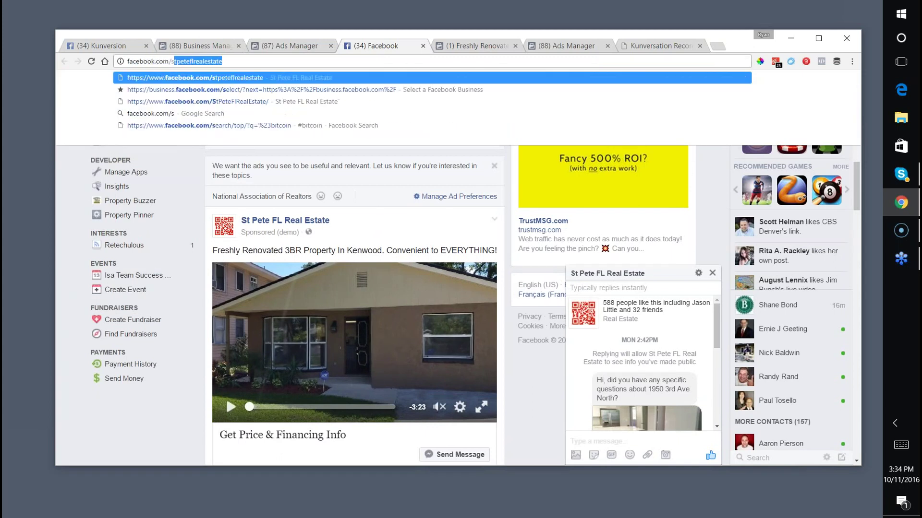
type("eteflrealestate")
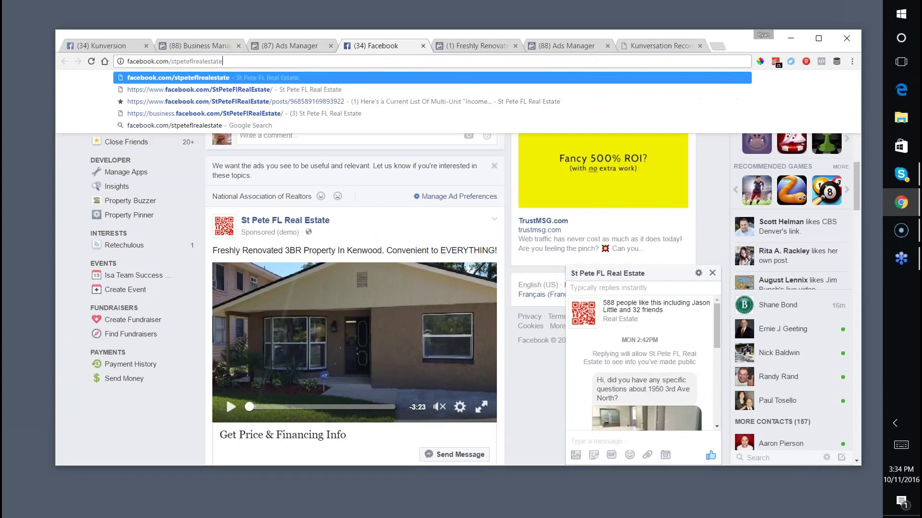
type("/m")
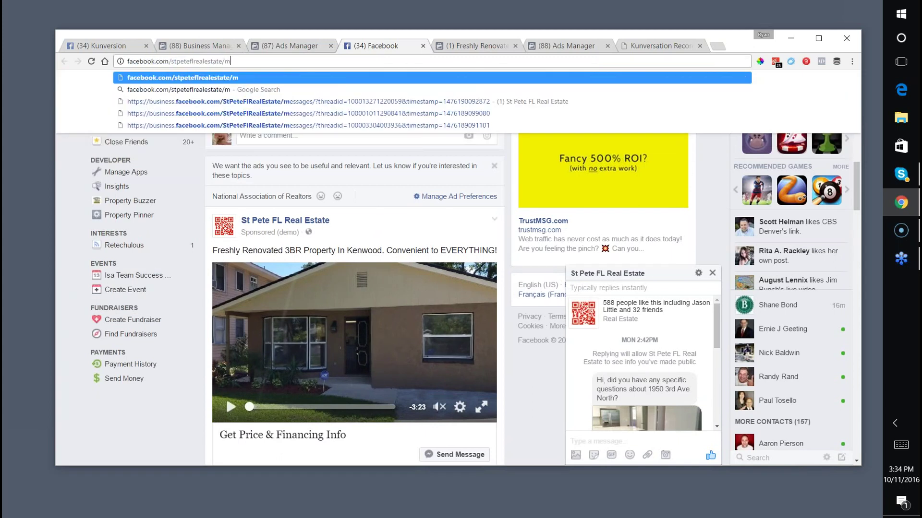
type("ssages")
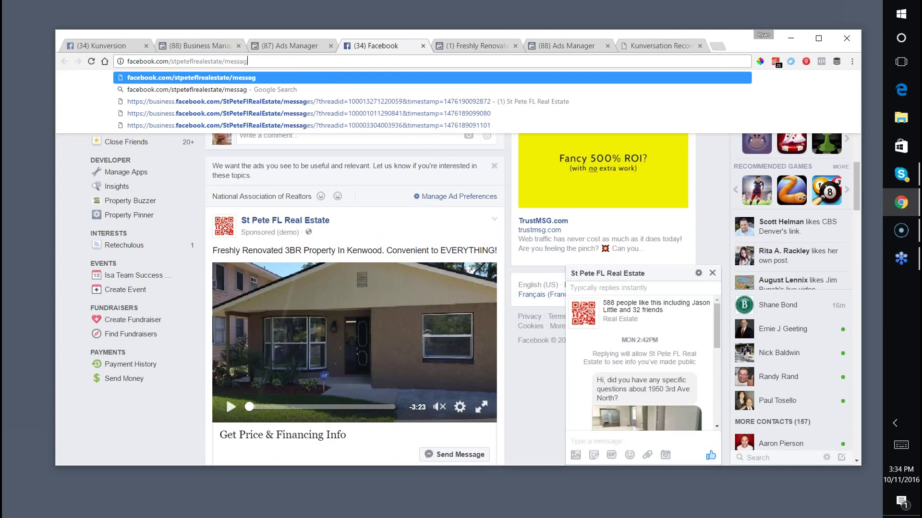
key("Return")
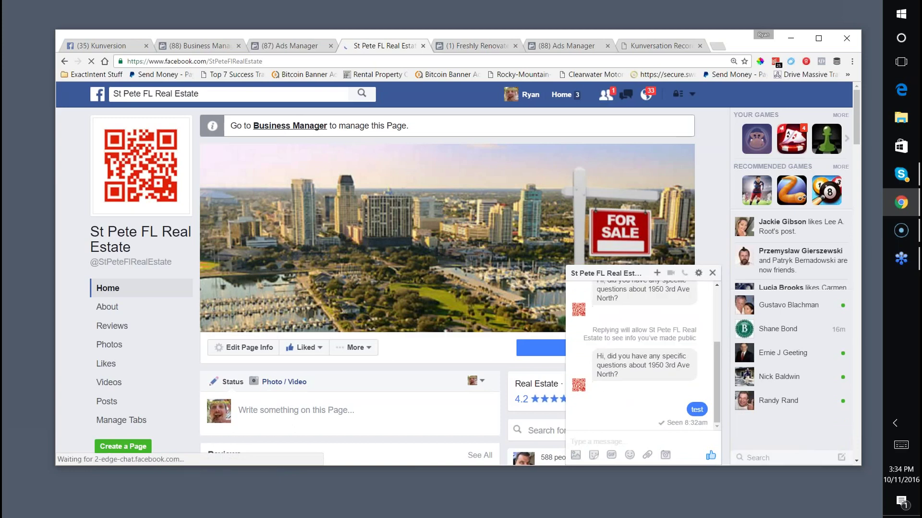
left_click(290, 126)
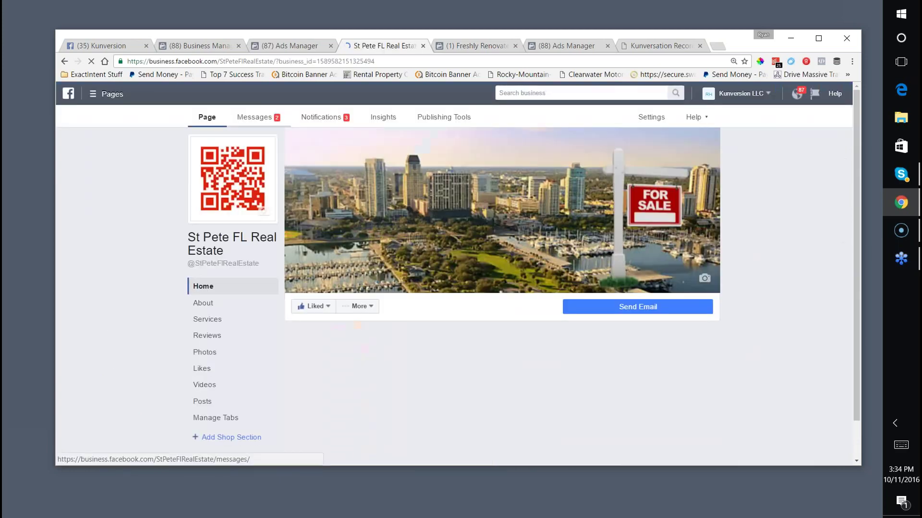
Read the lead's conversation in the page's Messages inbox, dismissing the Response Assistant prompt.
left_click(265, 120)
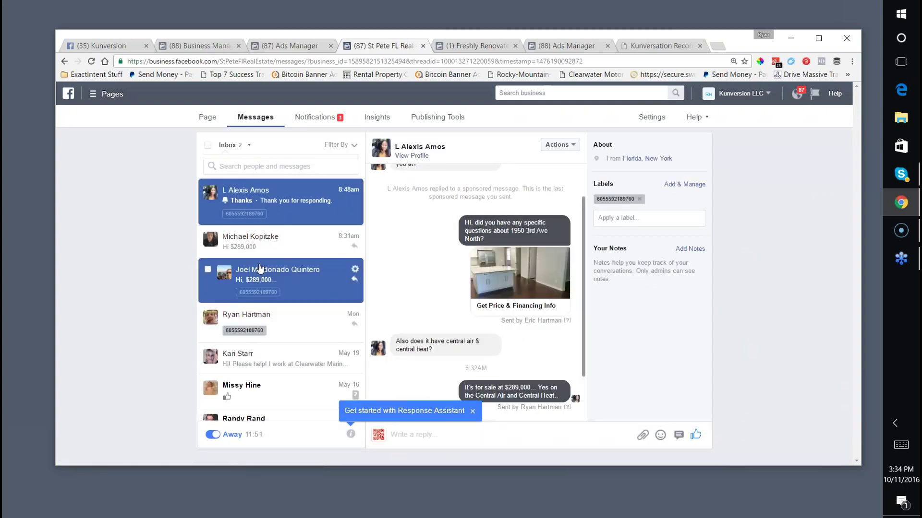
scroll(496, 278, "down", 2)
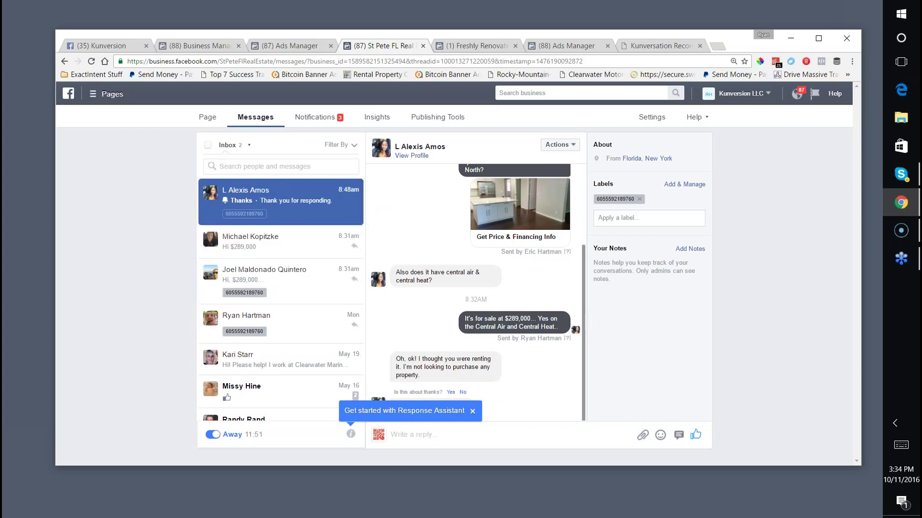
left_click(472, 412)
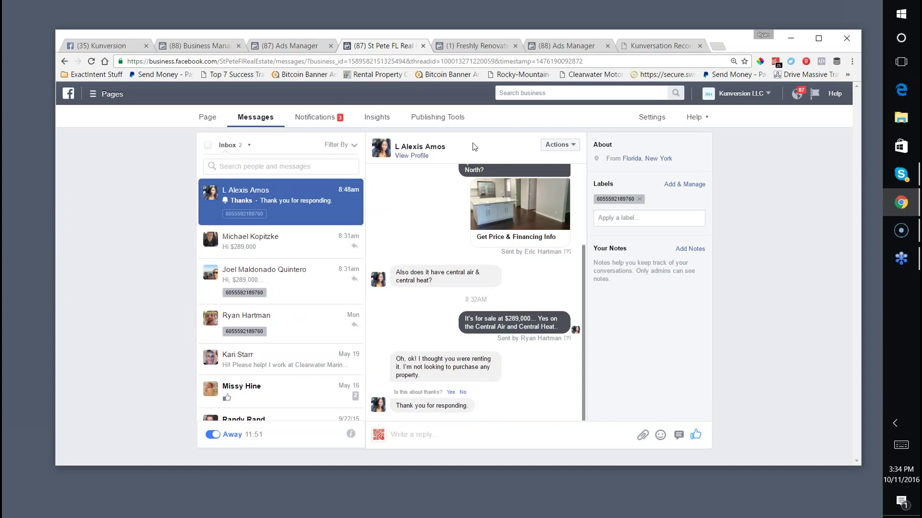
scroll(491, 396, "up", 3)
scroll(491, 396, "down", 3)
scroll(485, 384, "up", 3)
scroll(499, 345, "down", 2)
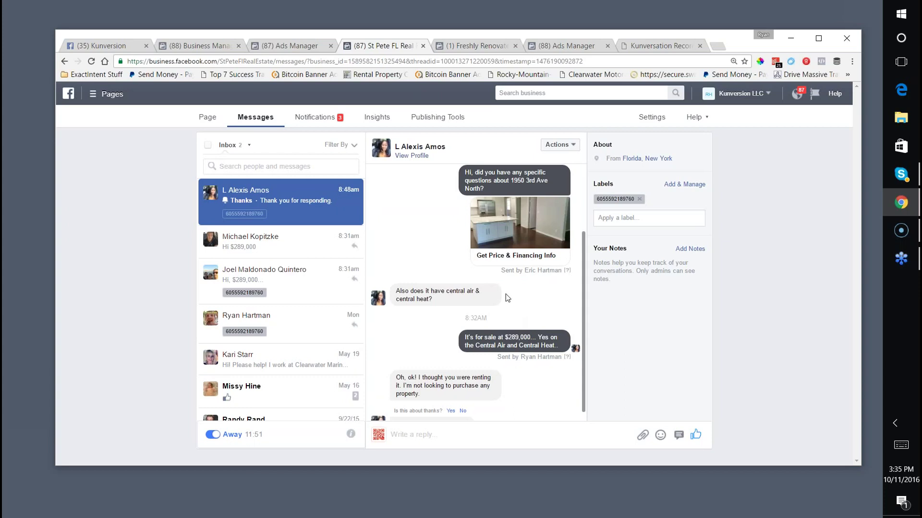
scroll(475, 312, "down", 1)
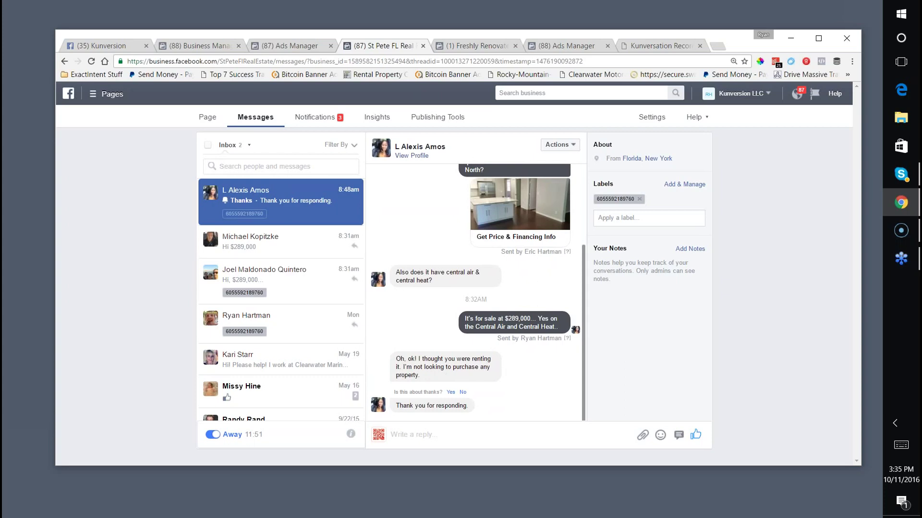
left_click(441, 432)
Browse the lead's Facebook profile, then go back to the ad's lifetime results.
left_click(412, 155)
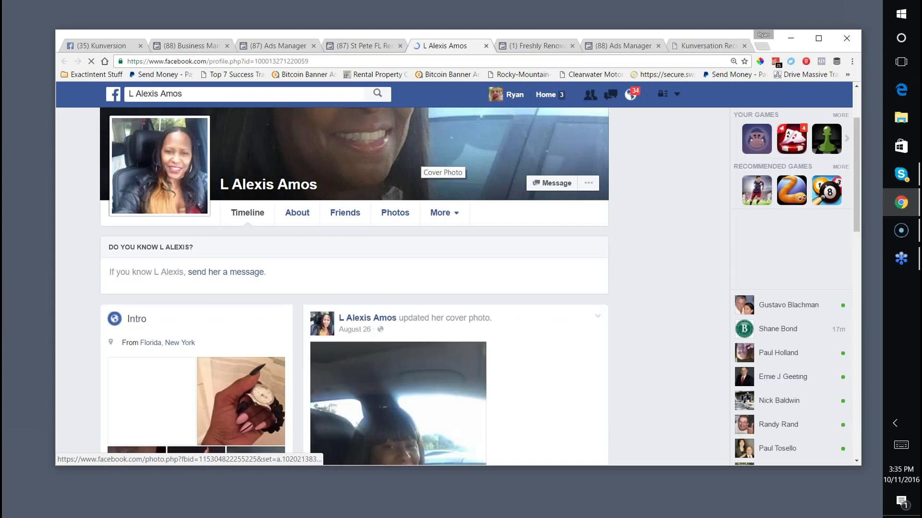
scroll(377, 221, "down", 10)
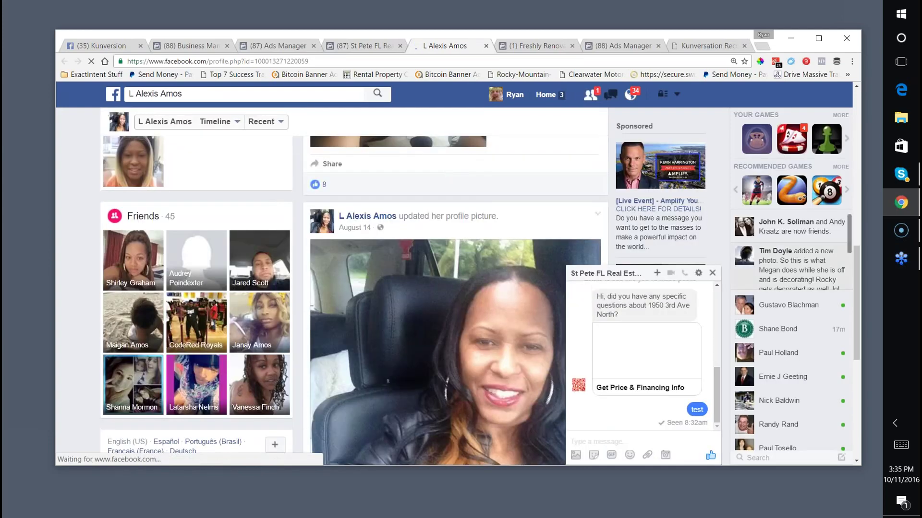
scroll(660, 311, "up", 10)
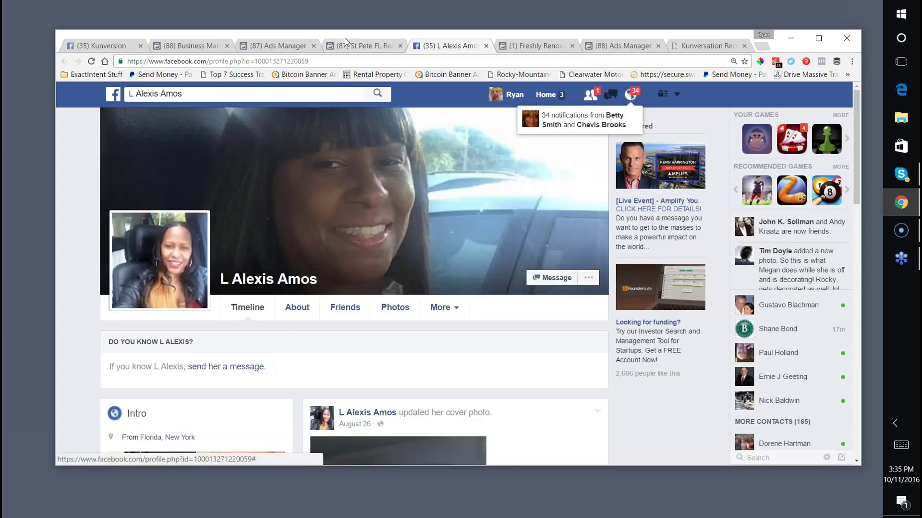
left_click(346, 46)
left_click(271, 46)
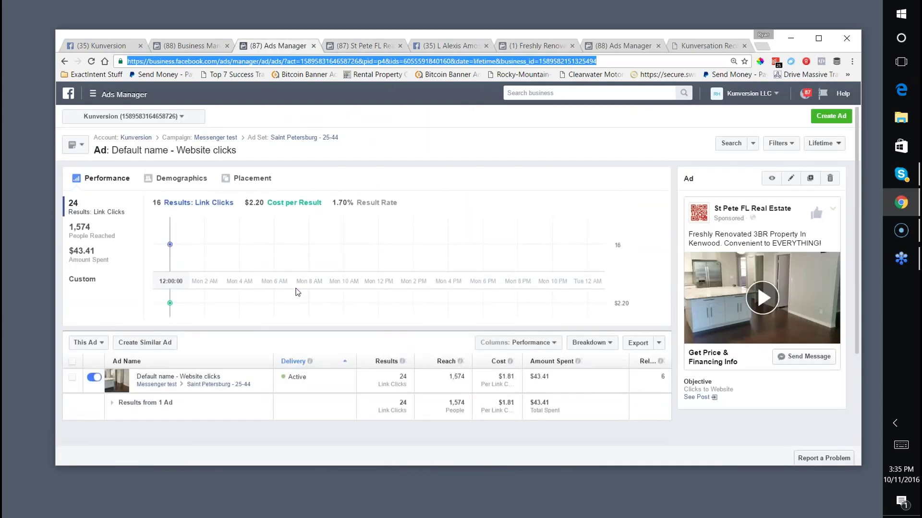
Start a fresh ad draft with the Clicks to website objective.
left_click(831, 116)
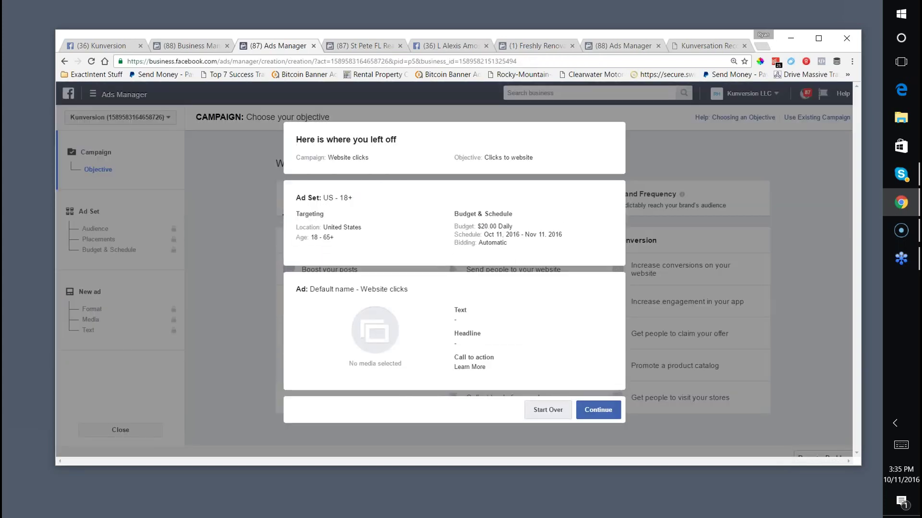
left_click(552, 413)
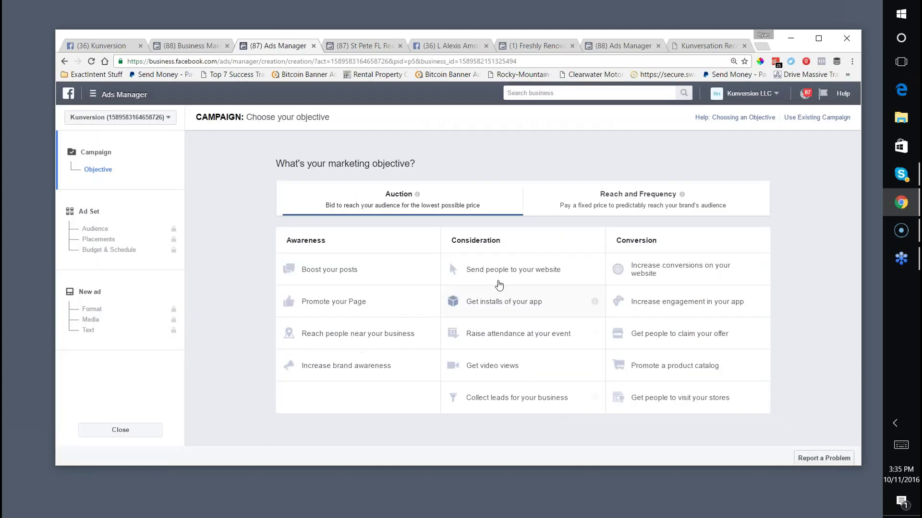
left_click(468, 270)
left_click(509, 334)
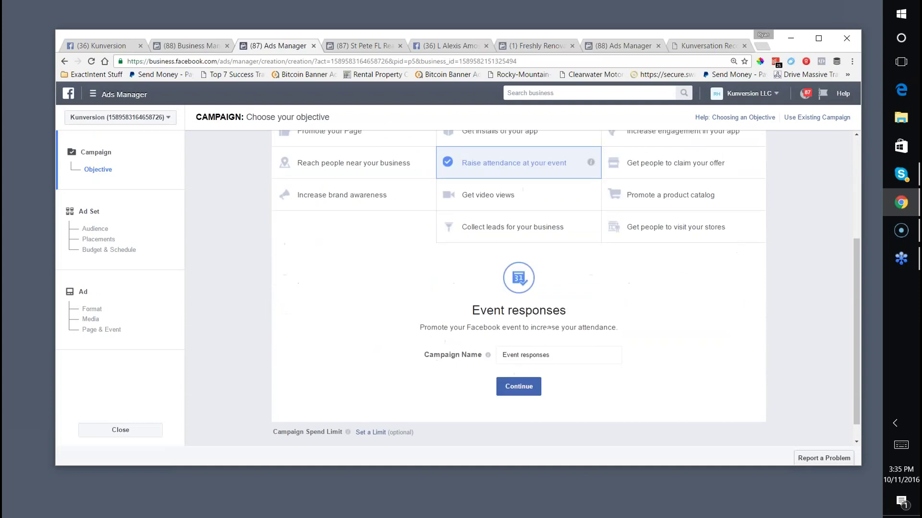
left_click(518, 364)
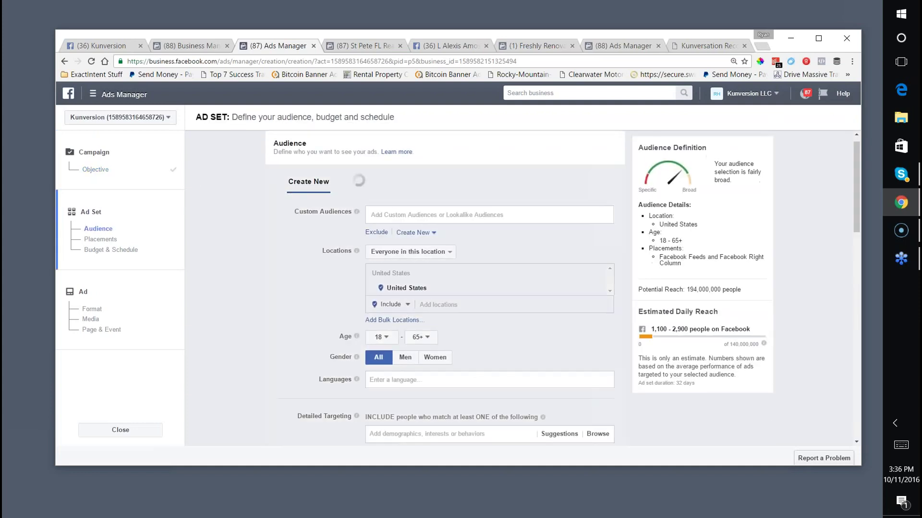
left_click(96, 169)
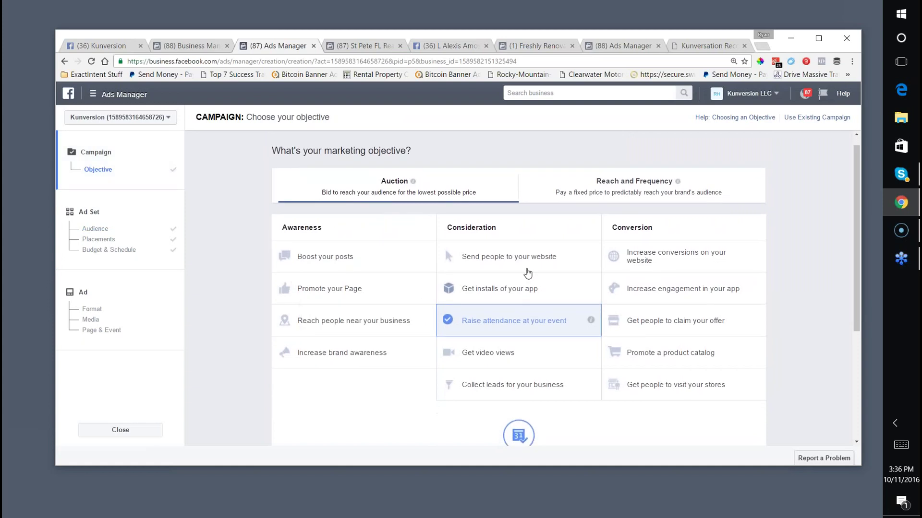
left_click(524, 260)
left_click(510, 364)
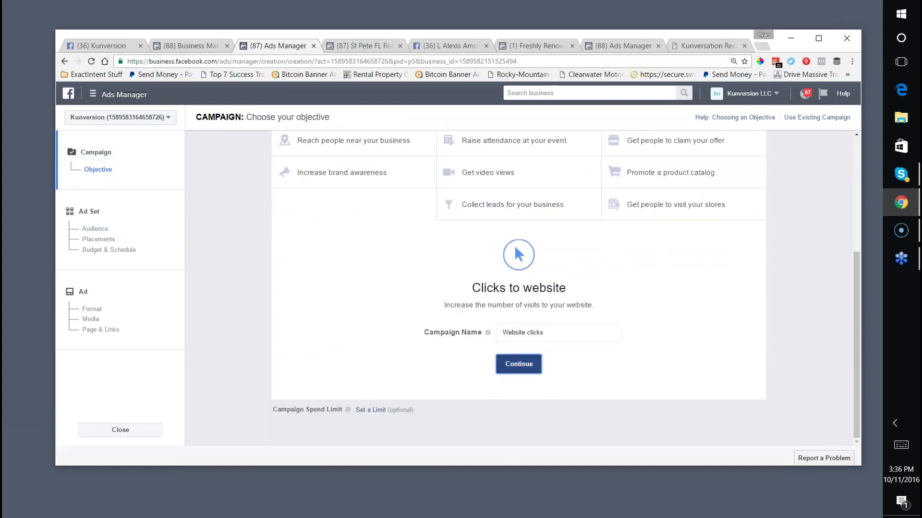
Review the suggested audience targeting and $20.00 daily budget before moving to the format step.
scroll(460, 336, "down", 3)
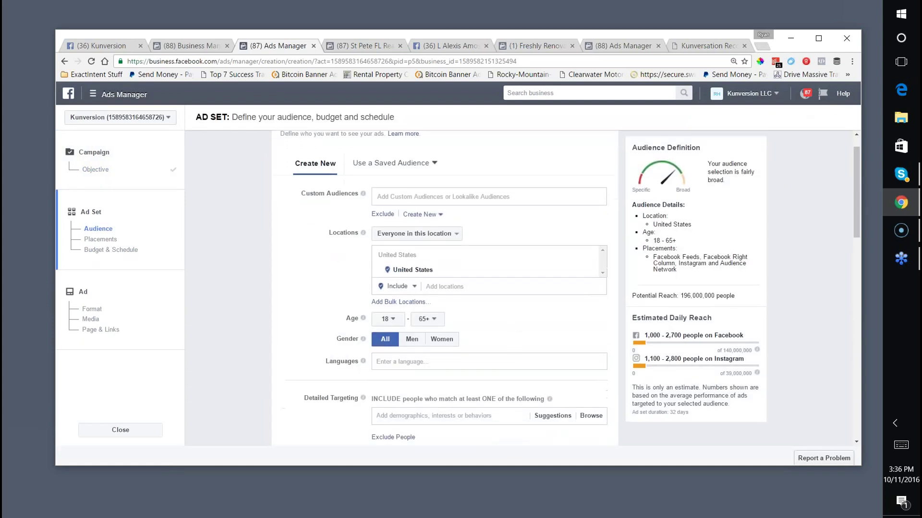
left_click(417, 288)
scroll(417, 288, "down", 5)
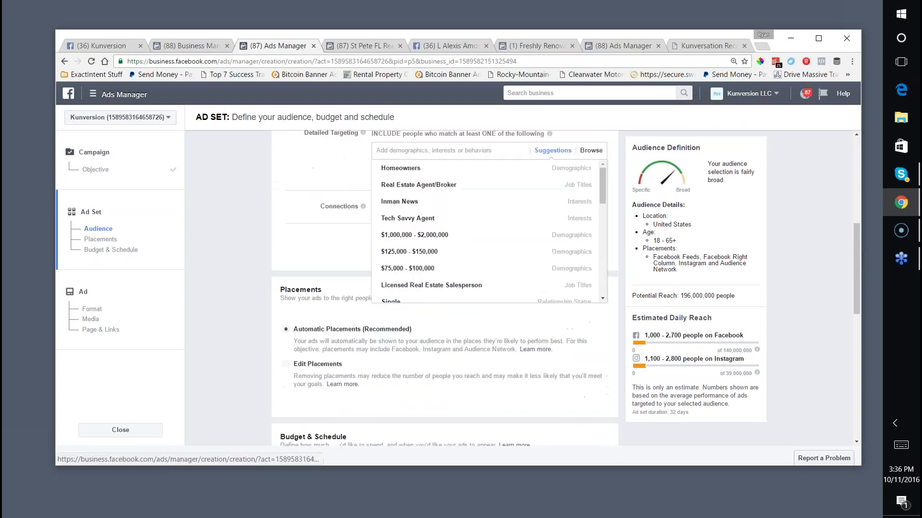
scroll(261, 306, "down", 5)
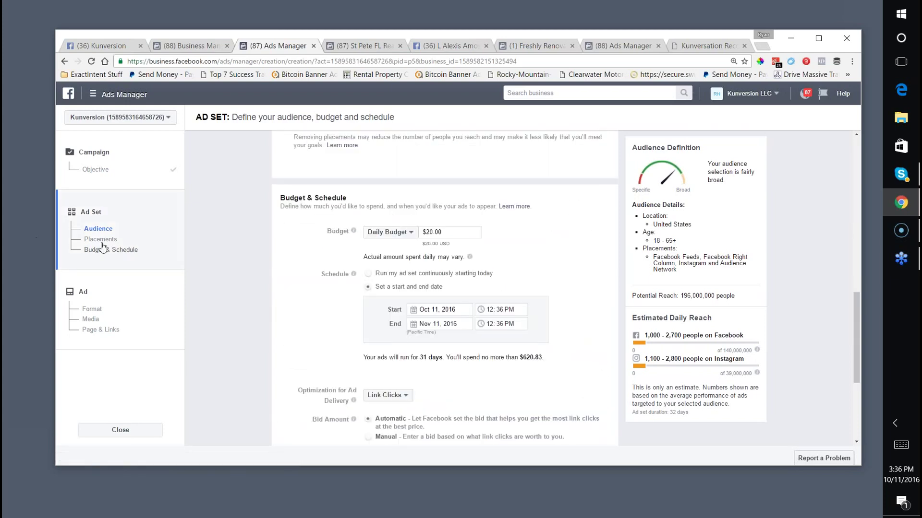
left_click(83, 312)
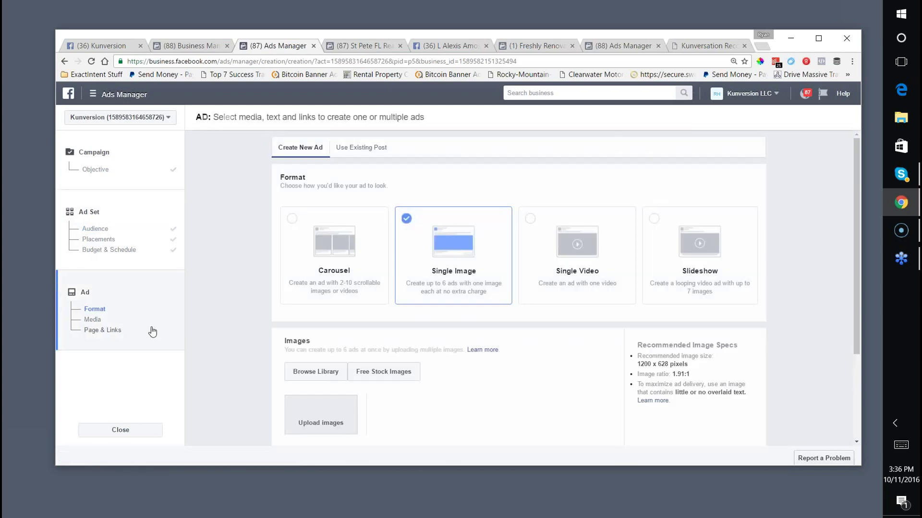
Set the ad's destination to Messenger, keeping the existing placements.
scroll(414, 307, "down", 10)
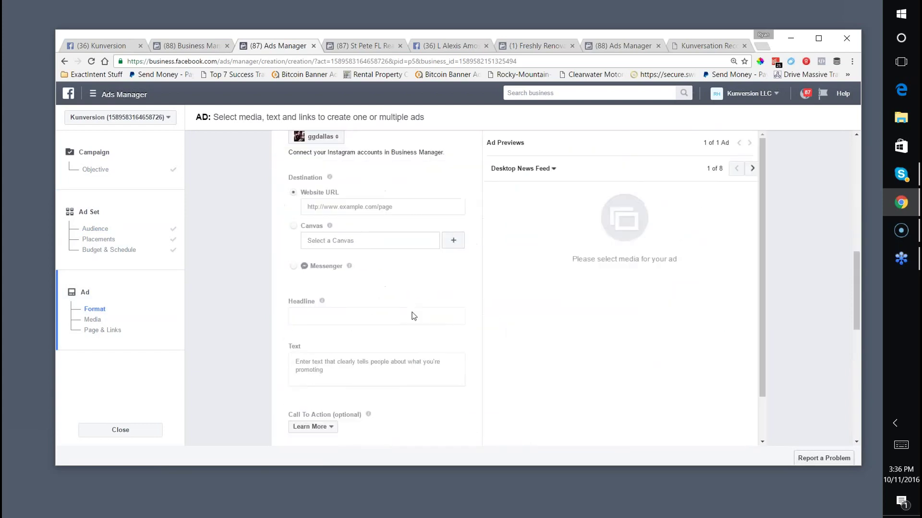
scroll(310, 304, "up", 3)
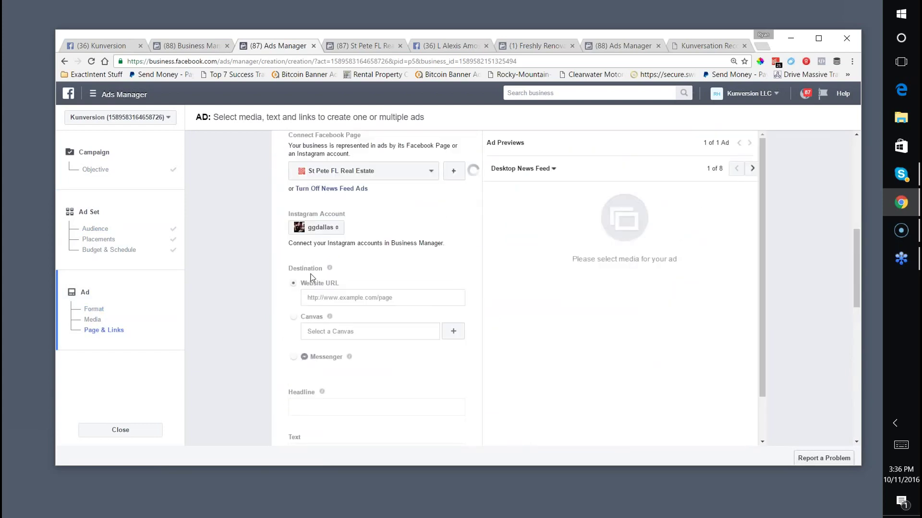
left_click_drag(309, 304, 395, 301)
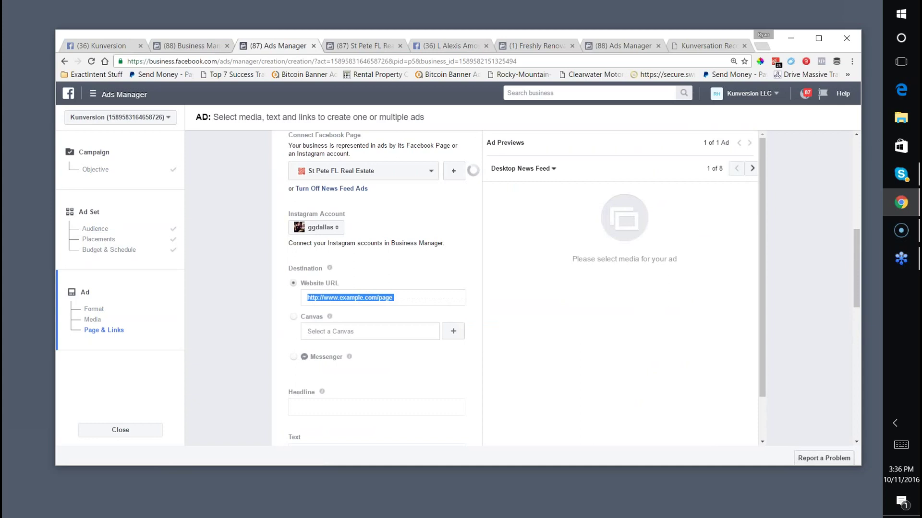
left_click(403, 295)
scroll(403, 295, "down", 2)
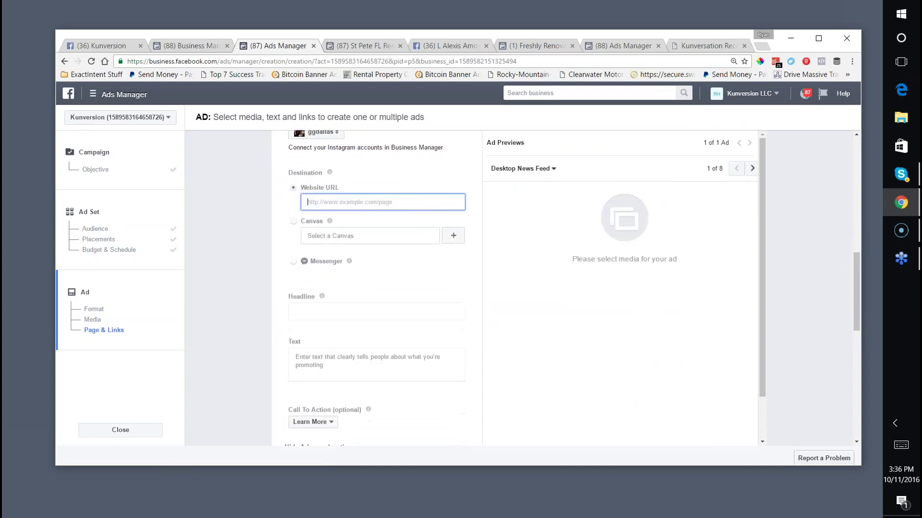
left_click(292, 265)
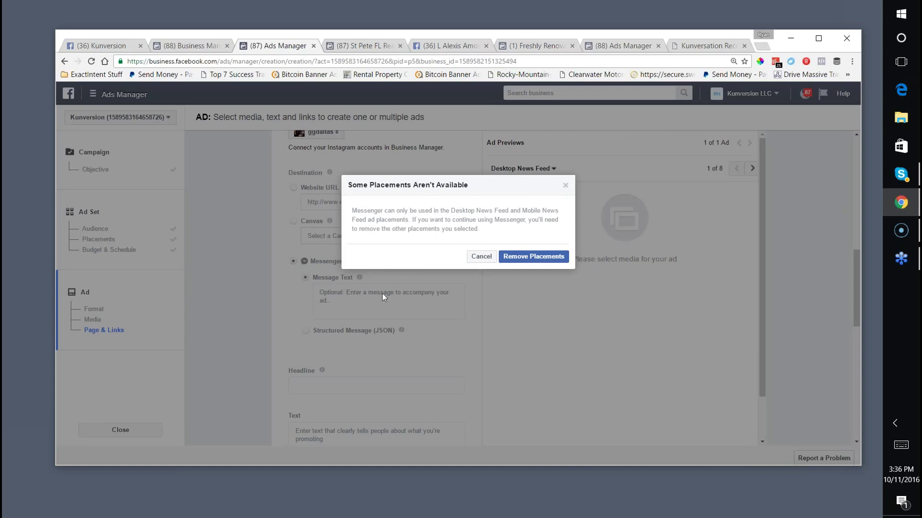
left_click(565, 185)
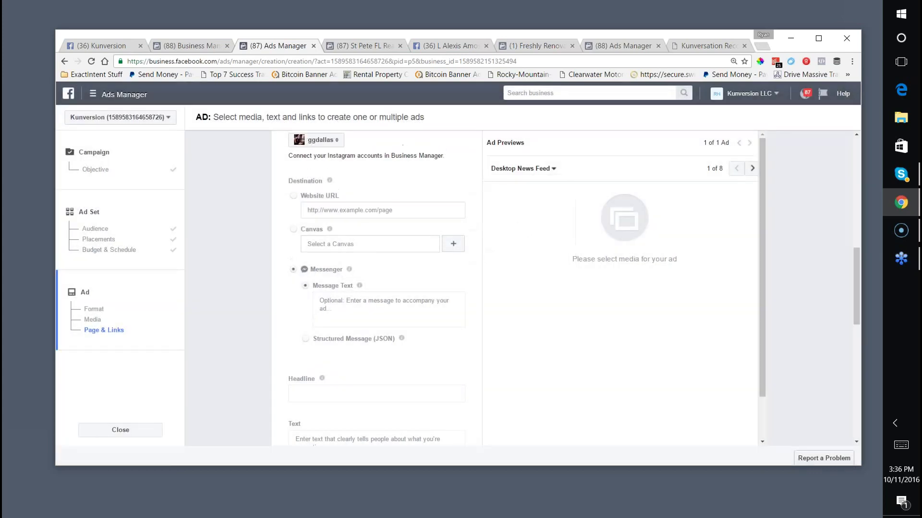
Leave ad creation, saving the draft's changes.
left_click(65, 63)
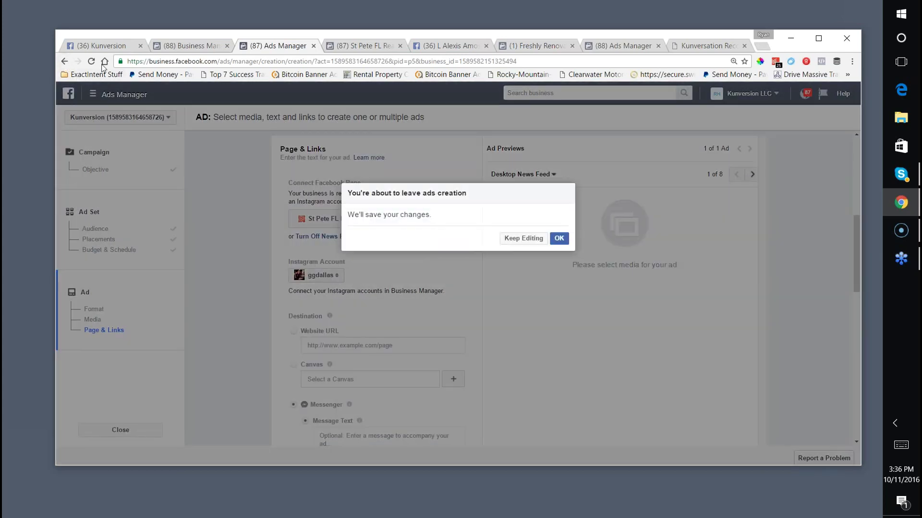
left_click(559, 238)
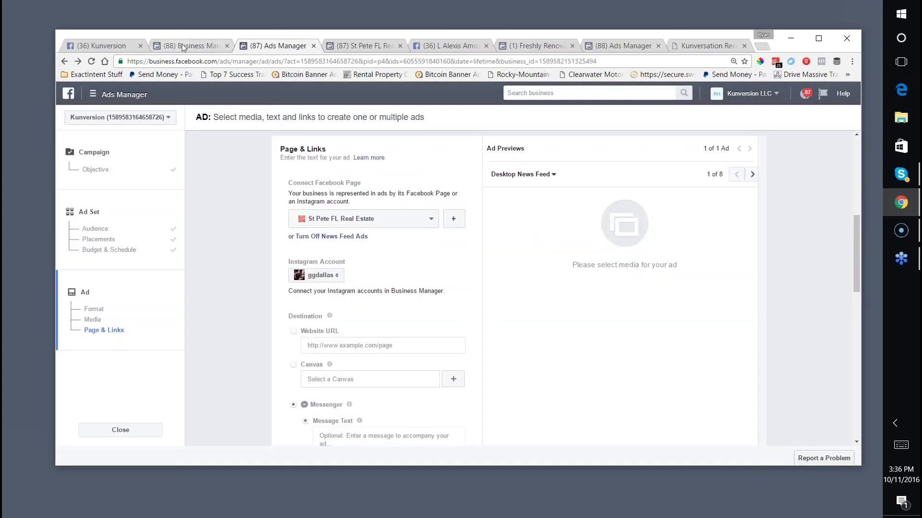
left_click(184, 46)
Drill into Bond Street First Time Buyer, then its Saint Petersburg - 22-38 ad set and Default name - Website clicks ad.
left_click(242, 304)
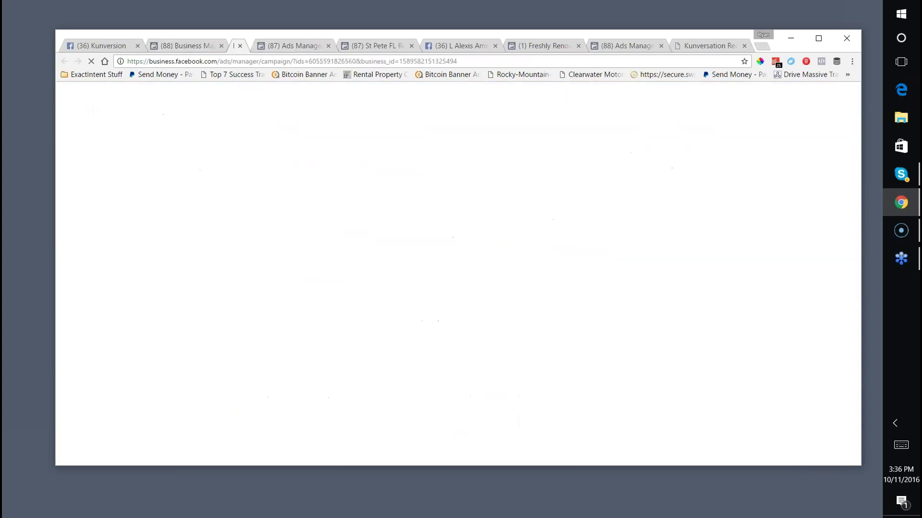
left_click(181, 50)
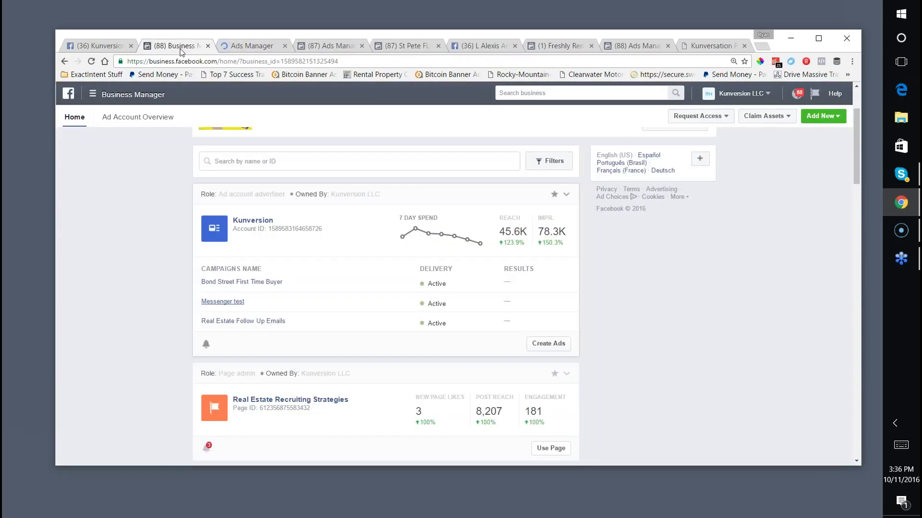
left_click(250, 300)
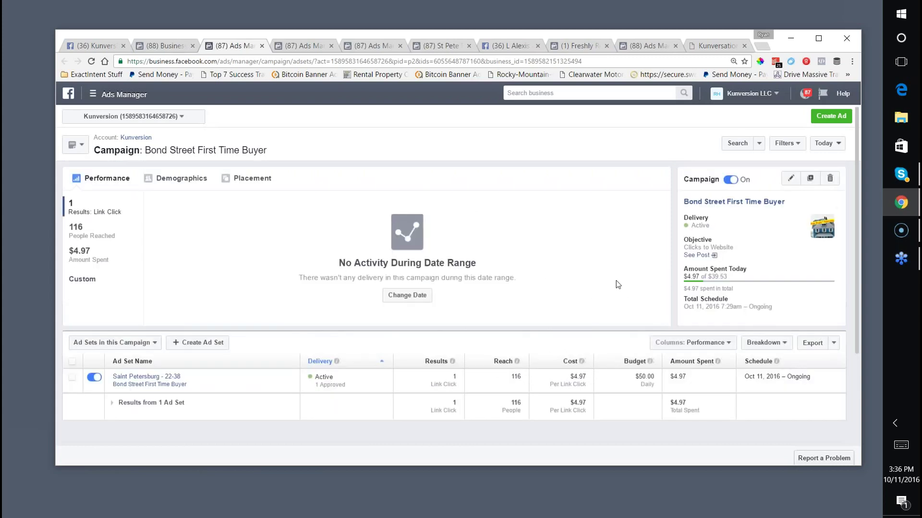
left_click(139, 376)
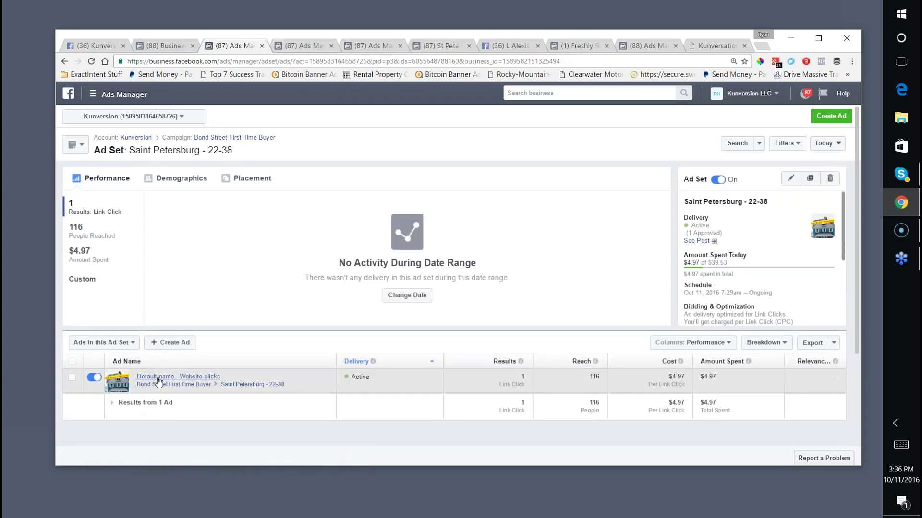
left_click(159, 377)
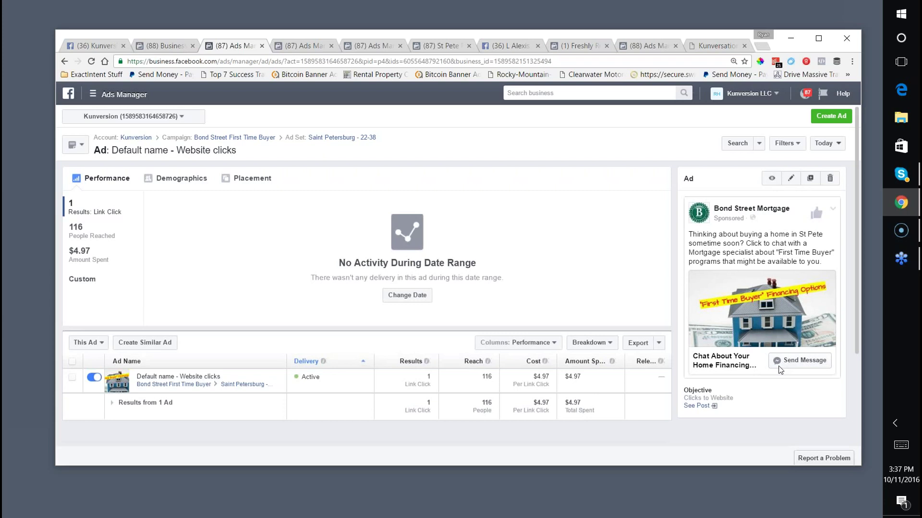
left_click(609, 486)
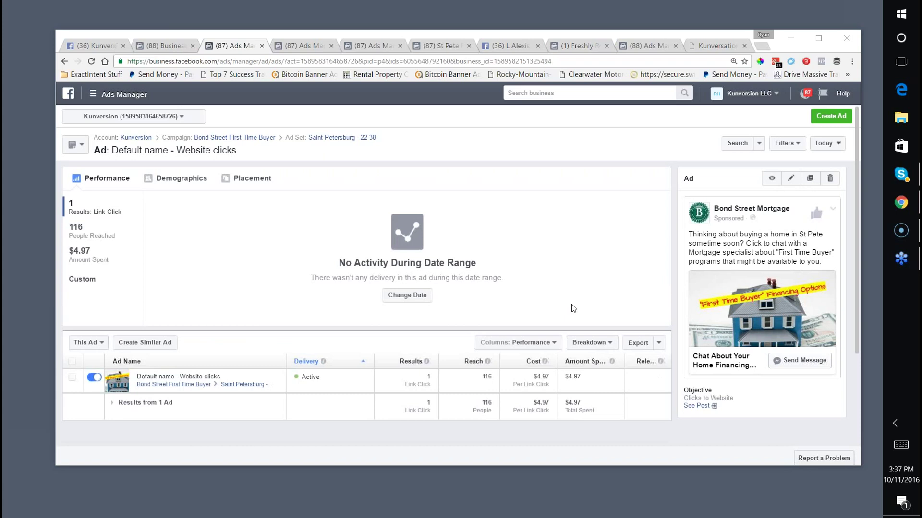
scroll(508, 230, "down", 1)
scroll(506, 224, "up", 1)
left_click(307, 46)
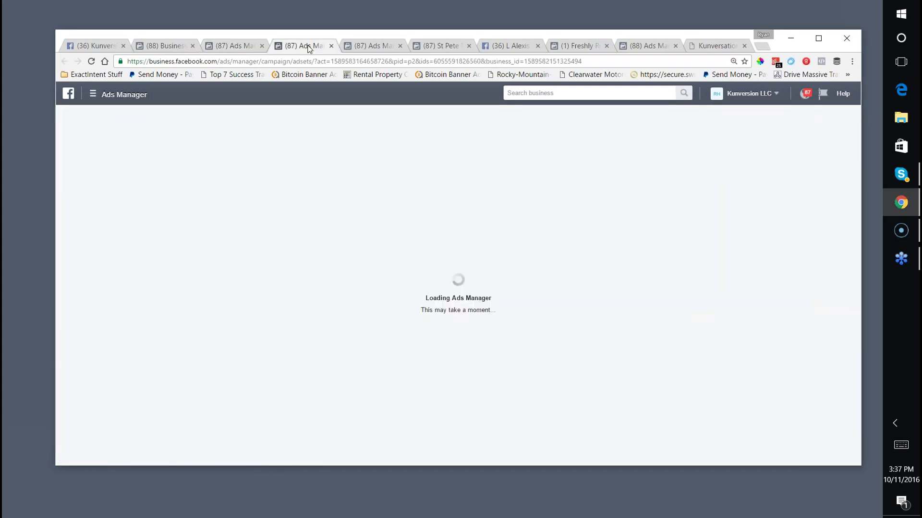
left_click(235, 46)
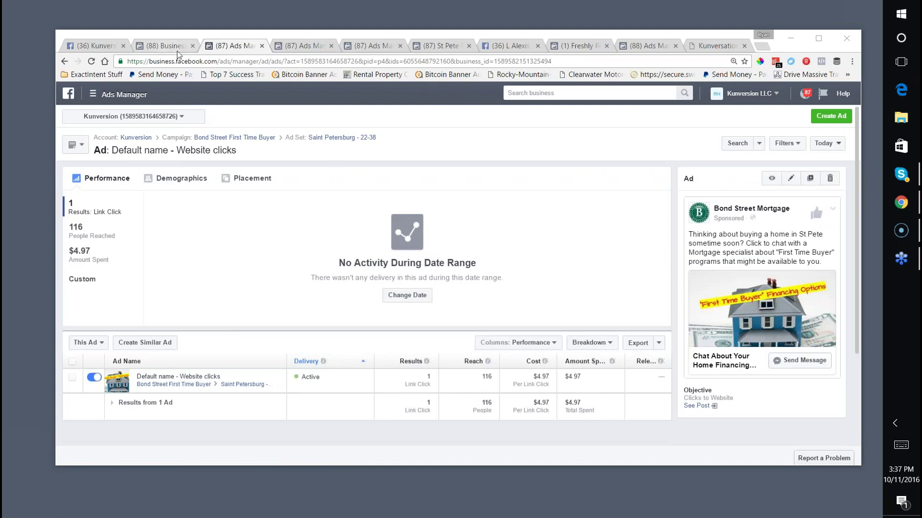
left_click(513, 47)
left_click(231, 46)
left_click(229, 61)
Load facebook.com/groups/kunversion, scroll to the ad-images post and open its kunversion.info/fbadimages link.
type("facebook.com/gr")
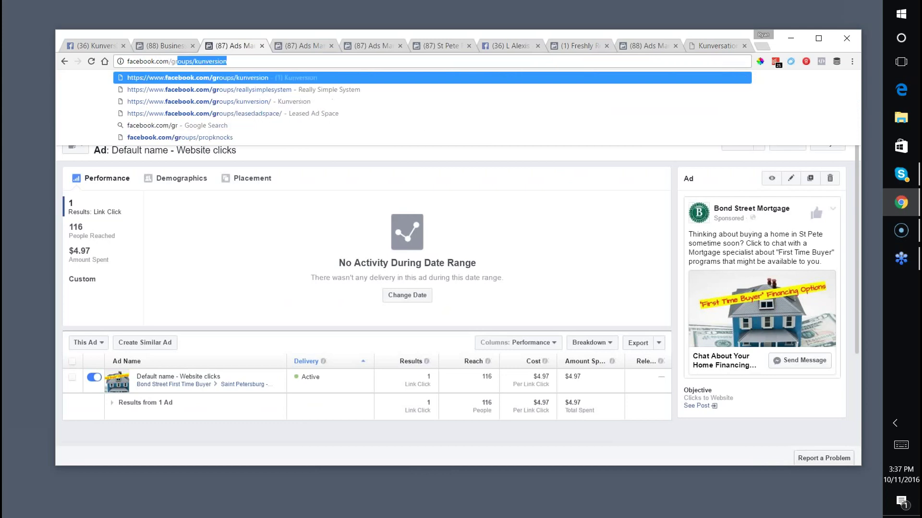
key("Return")
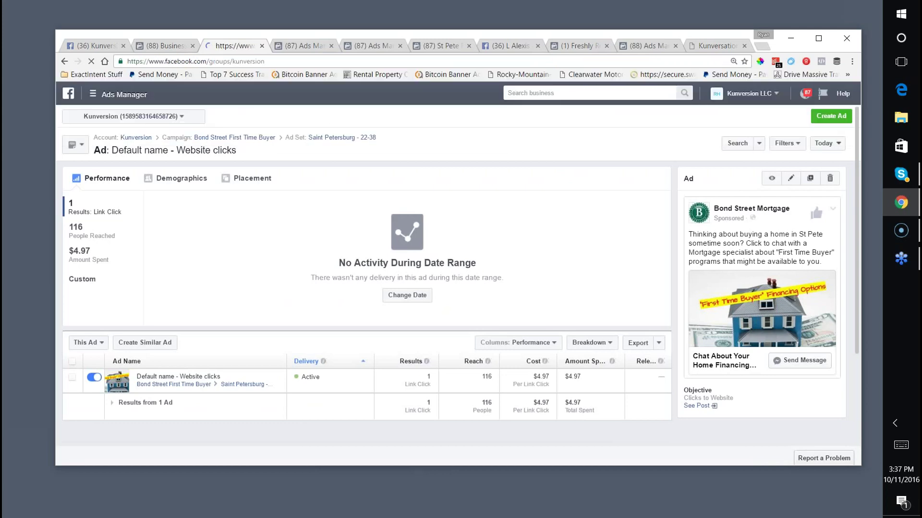
scroll(355, 278, "down", 6)
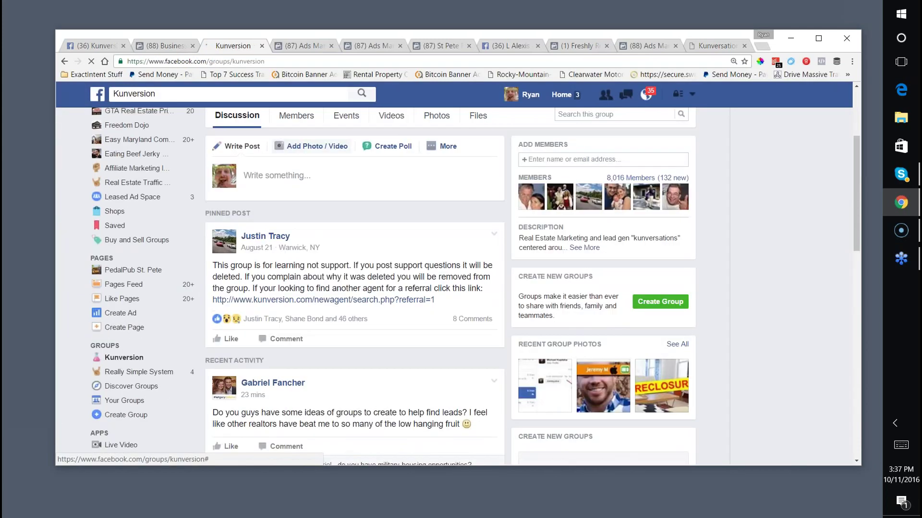
scroll(355, 278, "down", 15)
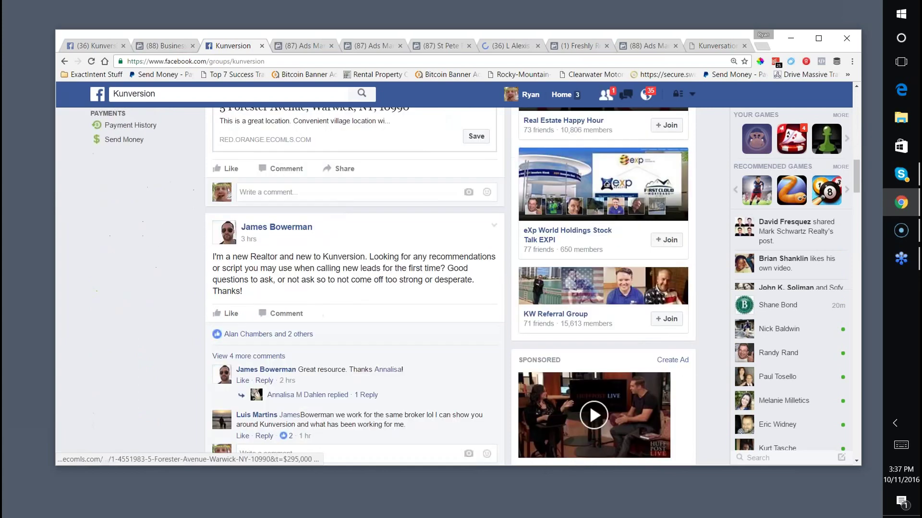
scroll(355, 279, "down", 12)
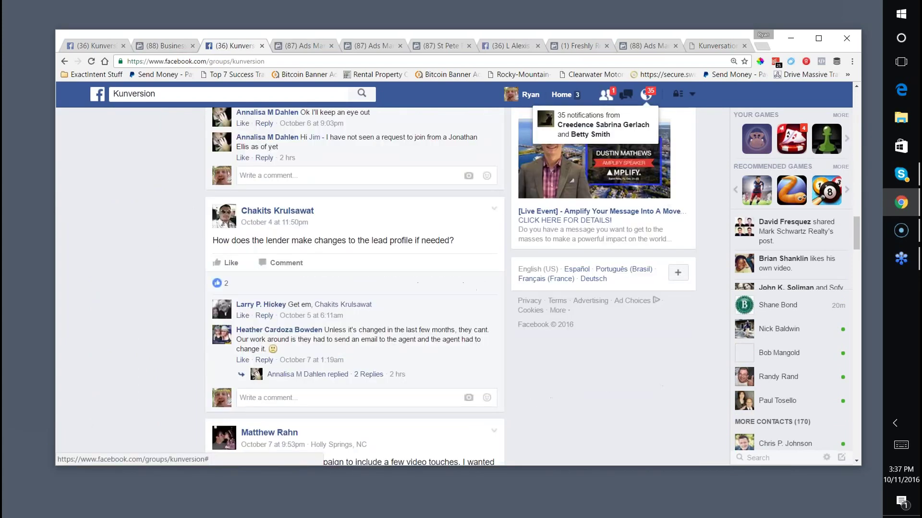
scroll(349, 221, "up", 20)
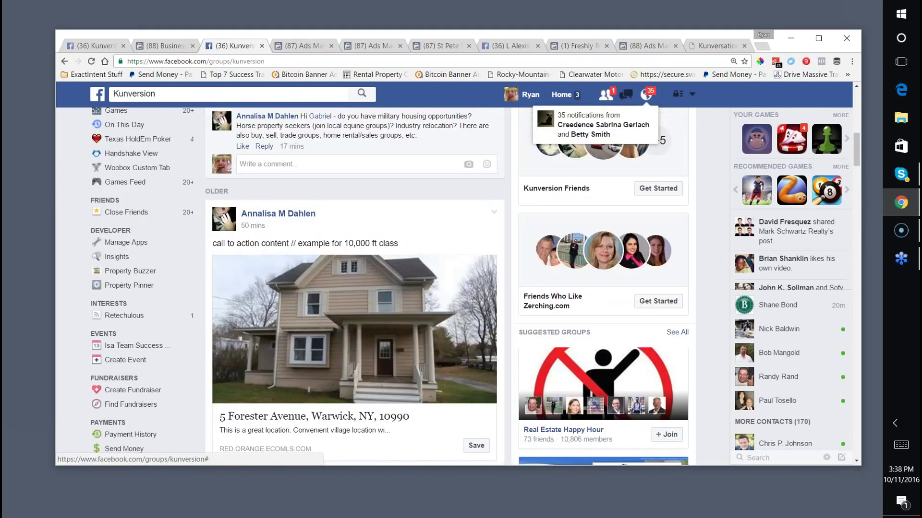
scroll(353, 226, "down", 8)
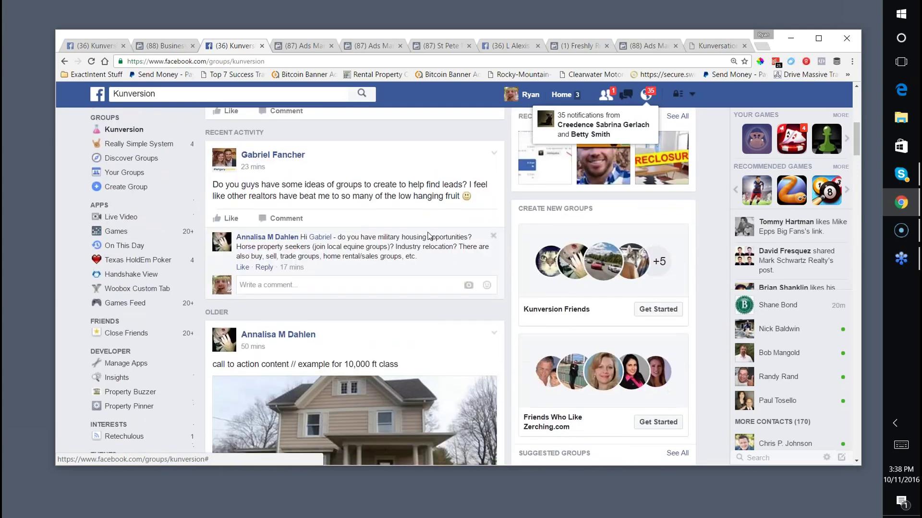
scroll(407, 235, "down", 10)
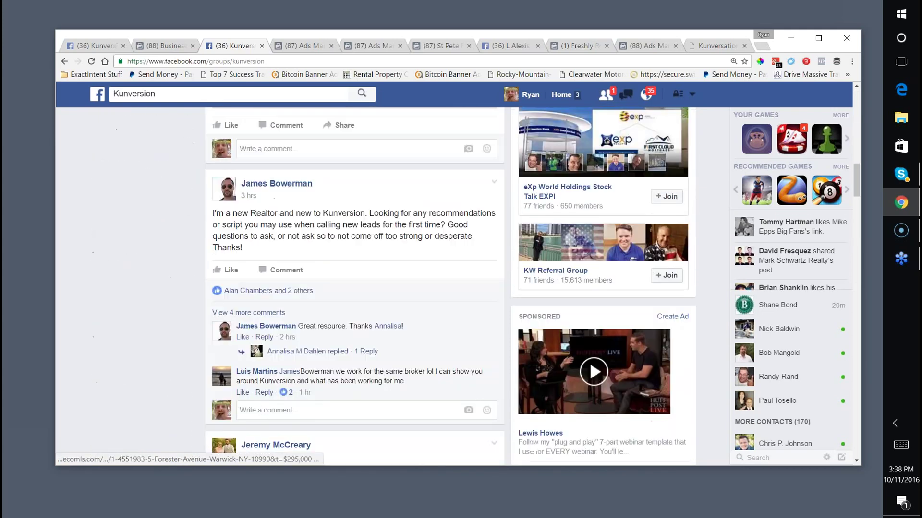
scroll(353, 288, "down", 10)
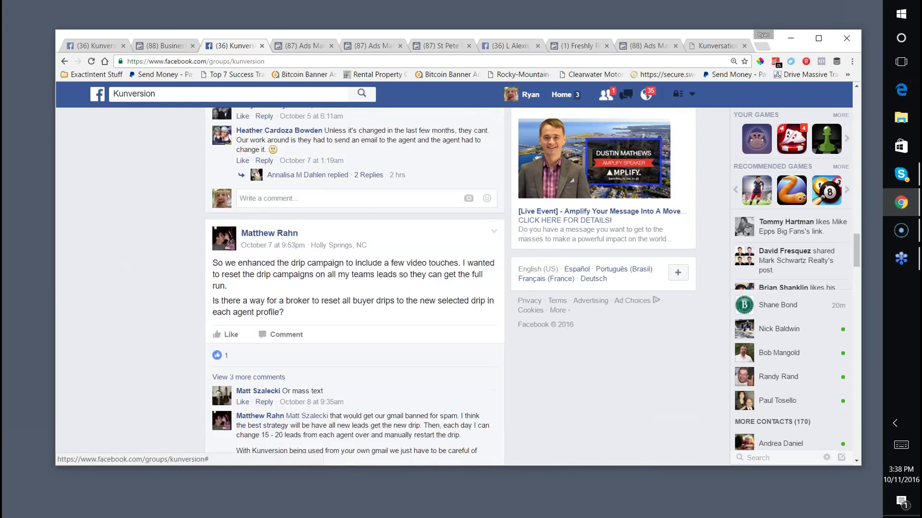
scroll(353, 288, "down", 12)
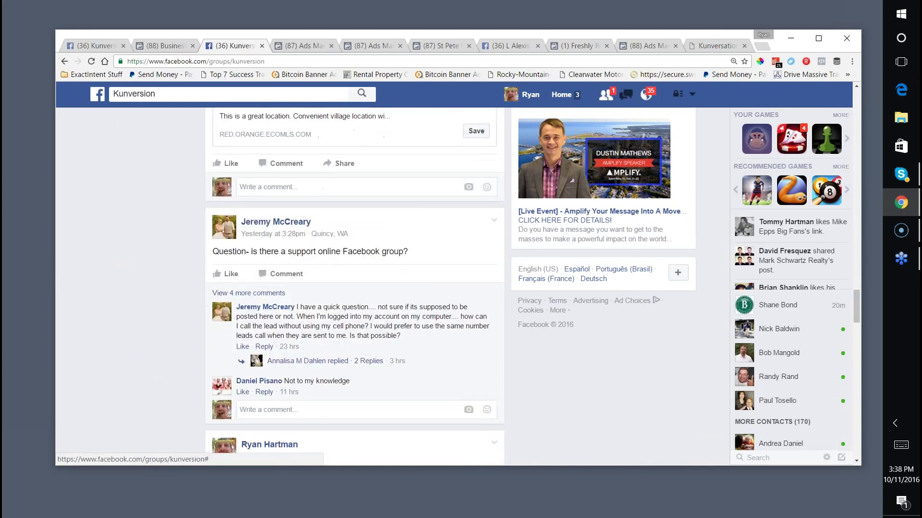
scroll(354, 288, "down", 9)
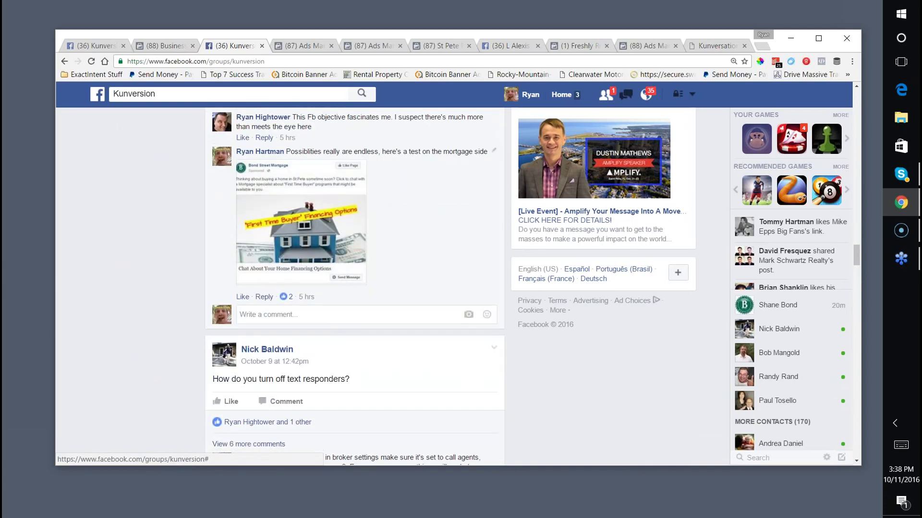
scroll(405, 235, "down", 12)
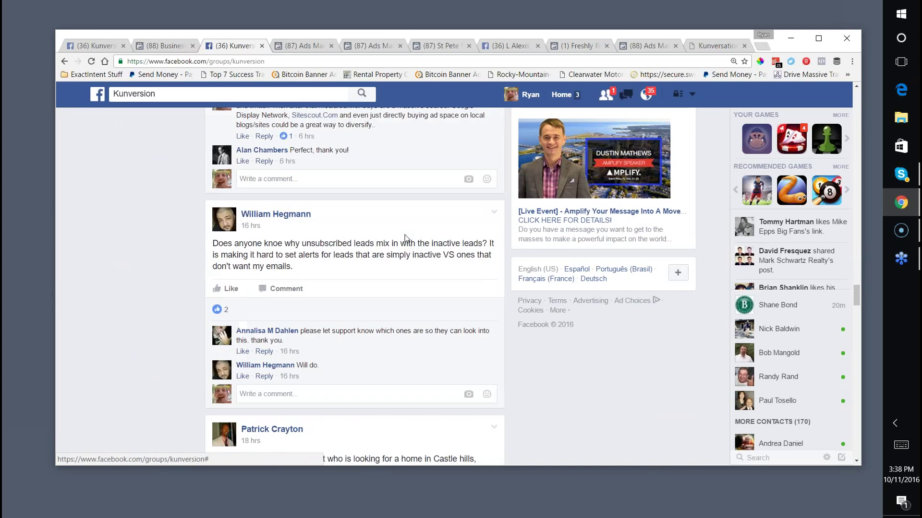
scroll(404, 235, "down", 11)
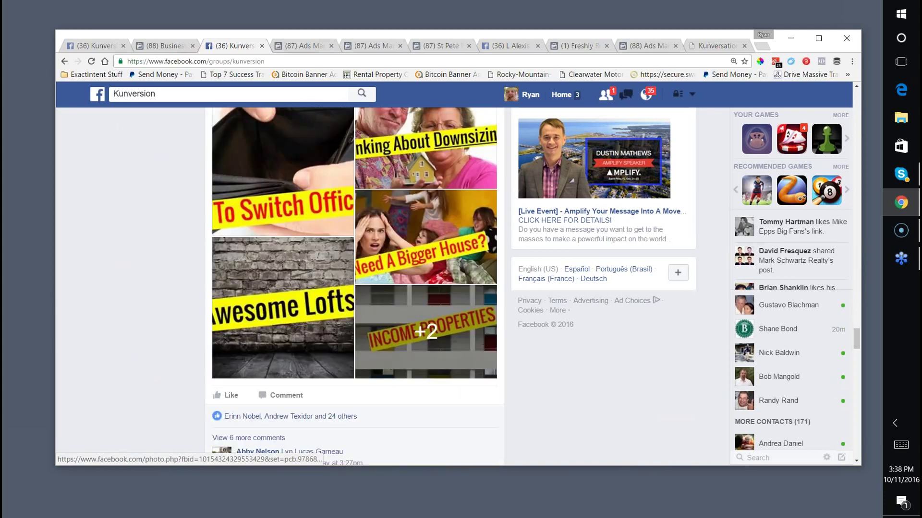
scroll(403, 240, "up", 1)
scroll(393, 250, "down", 1)
scroll(374, 269, "up", 2)
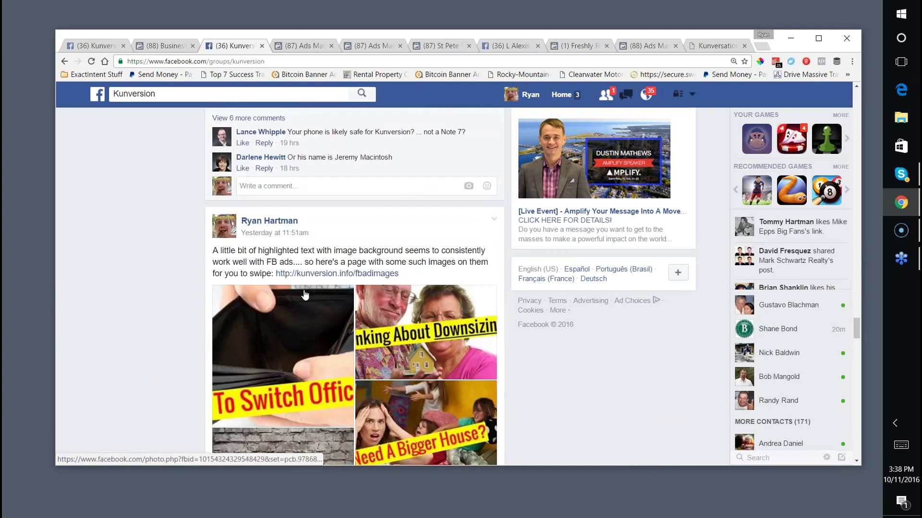
scroll(368, 274, "down", 1)
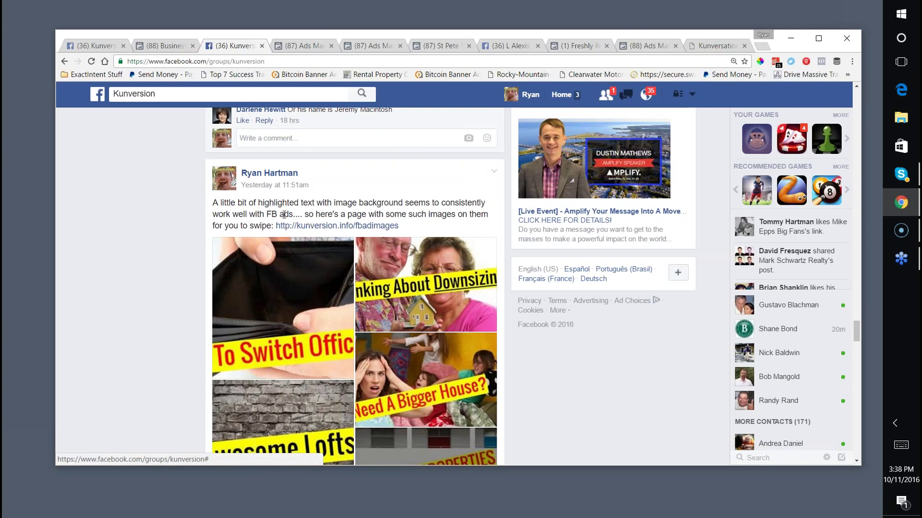
left_click(307, 226)
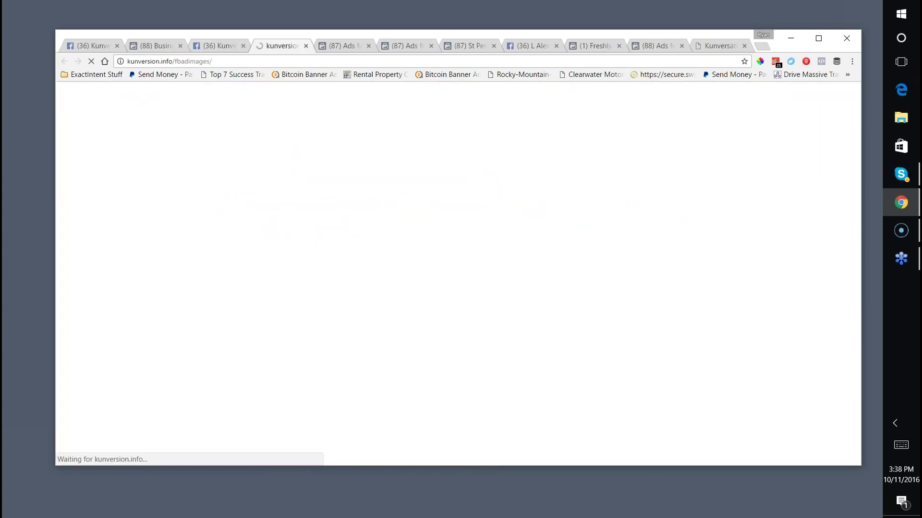
Browse the Real Estate Facebook Ad Images page and right-click the Price Reduced image for its options.
scroll(325, 209, "down", 2)
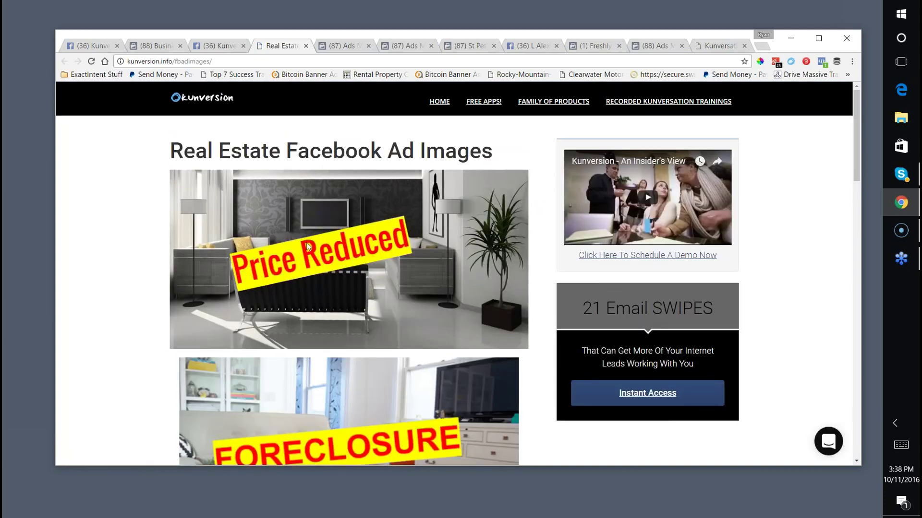
scroll(308, 247, "down", 15)
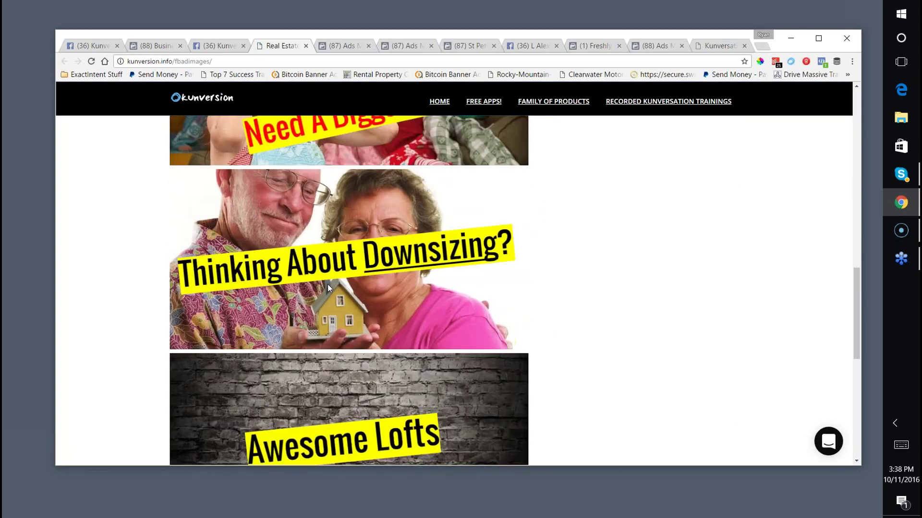
scroll(328, 284, "down", 6)
scroll(327, 289, "up", 12)
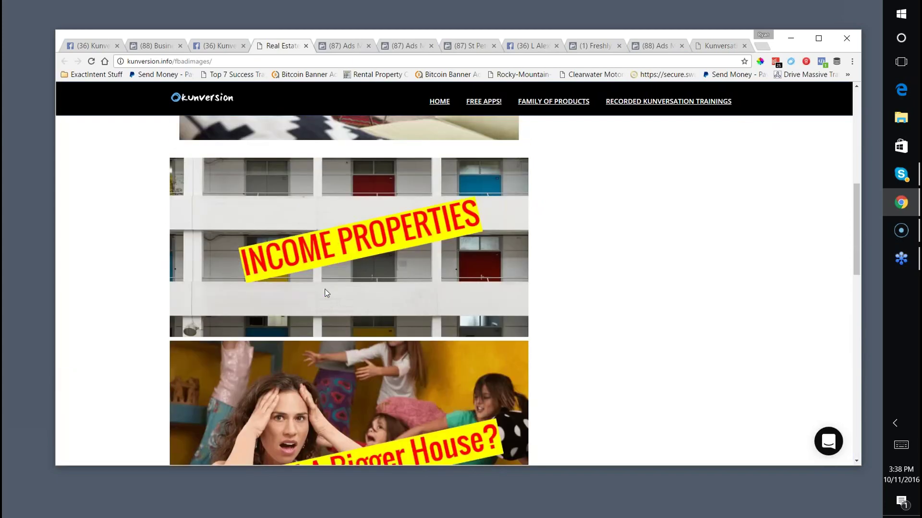
scroll(326, 292, "up", 8)
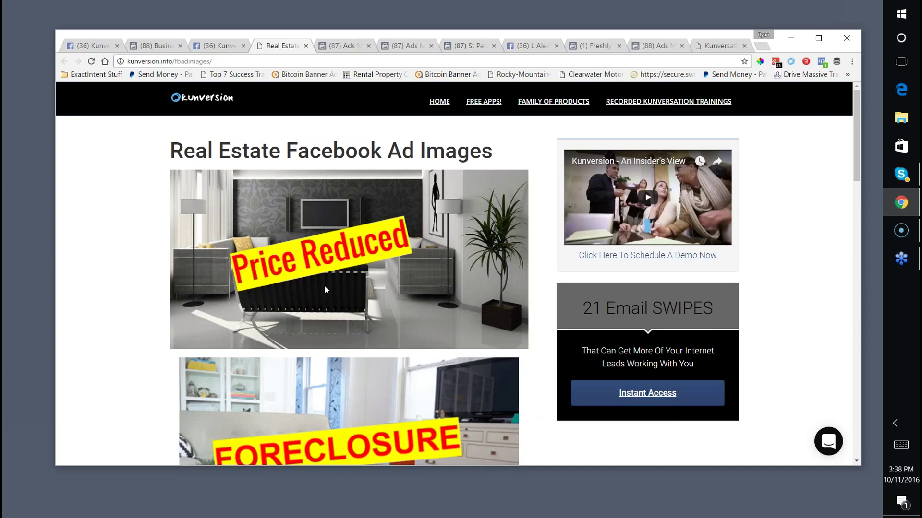
scroll(275, 235, "down", 1)
scroll(275, 234, "up", 1)
scroll(278, 250, "down", 1)
scroll(238, 292, "up", 1)
right_click(330, 283)
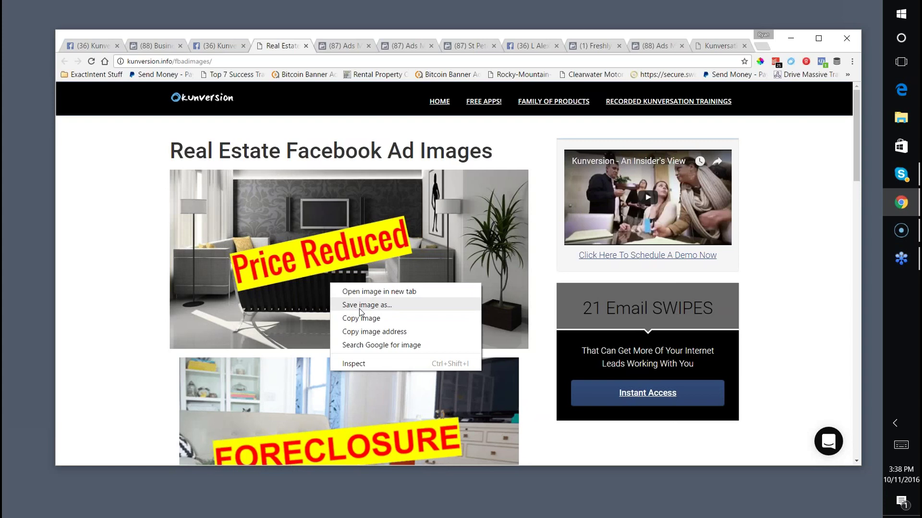
right_click(465, 212)
Copy the Price Reduced image and return to the Kunversion group tab.
left_click(510, 245)
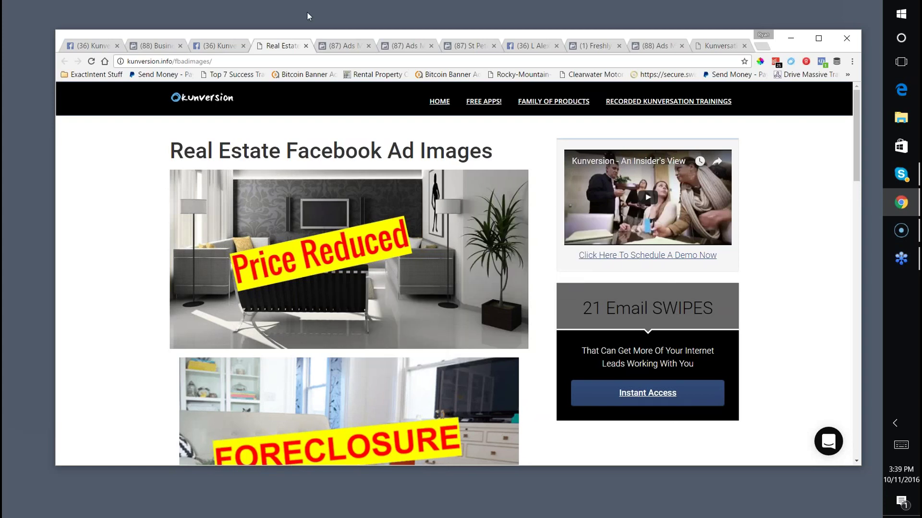
left_click(221, 45)
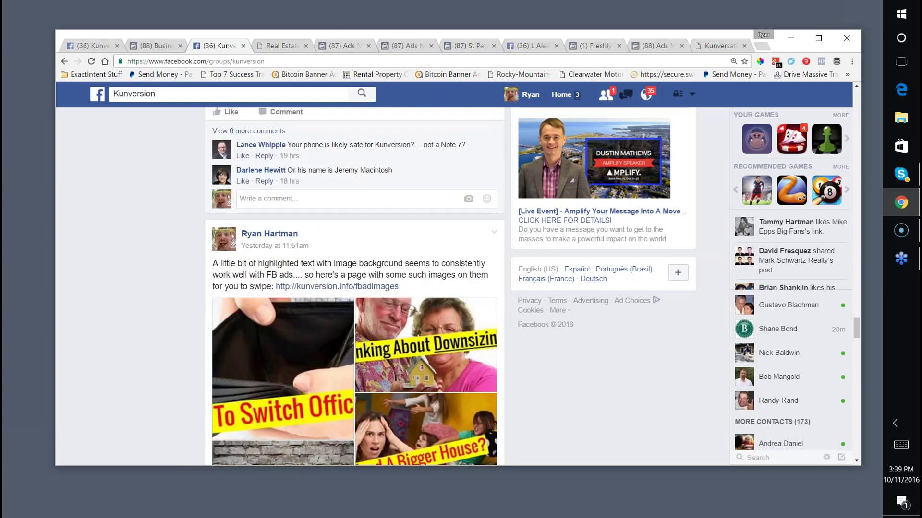
left_click(177, 94)
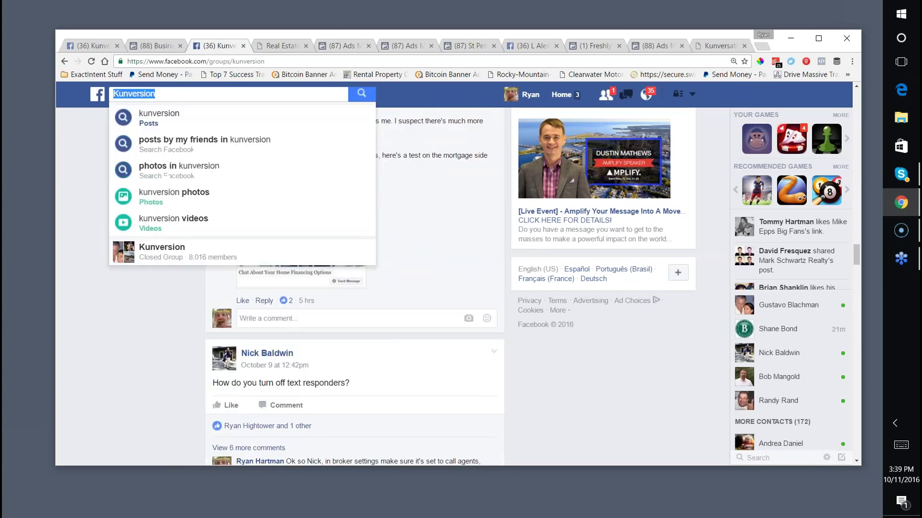
Remove groups/kunversion from the address to load the main Facebook News Feed.
left_click(209, 61)
left_click_drag(209, 61, 334, 60)
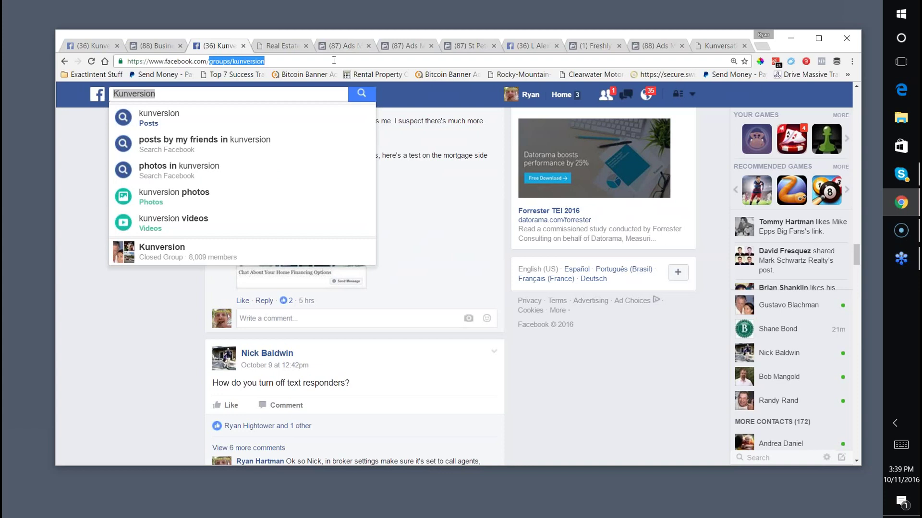
key("Return")
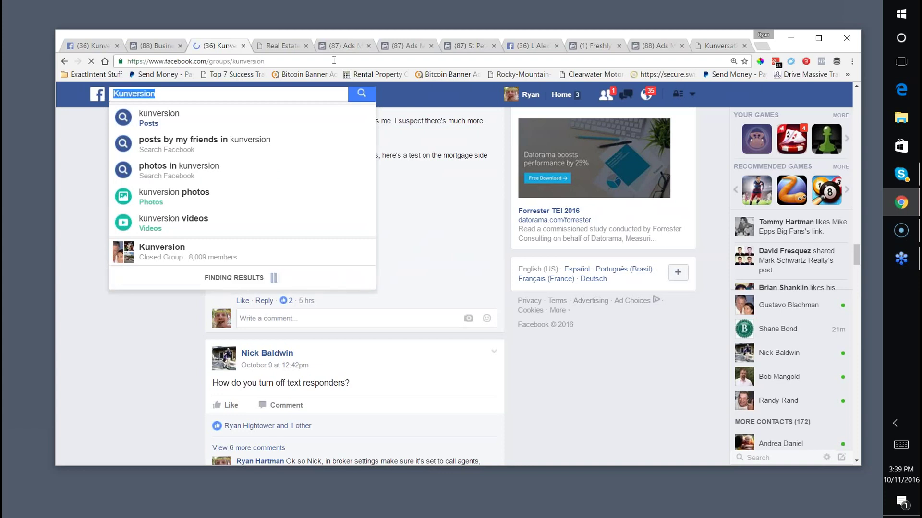
key("BackSpace")
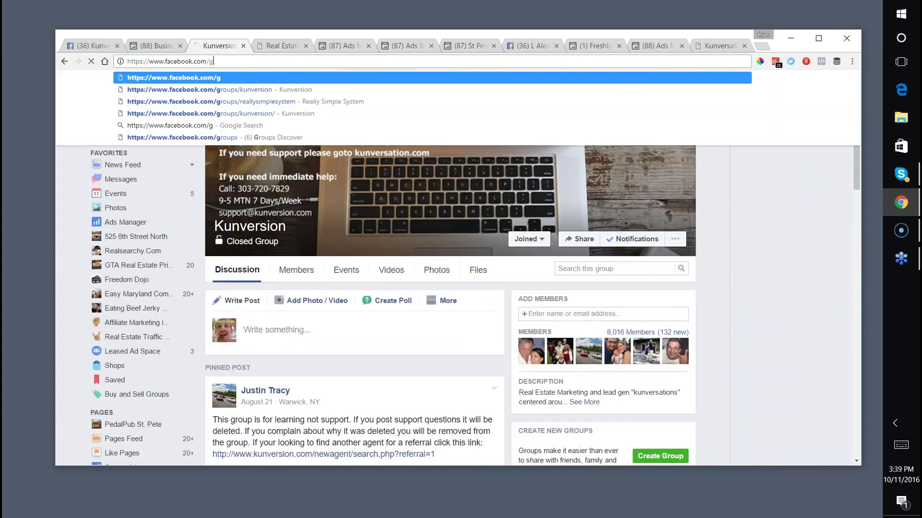
key("Return")
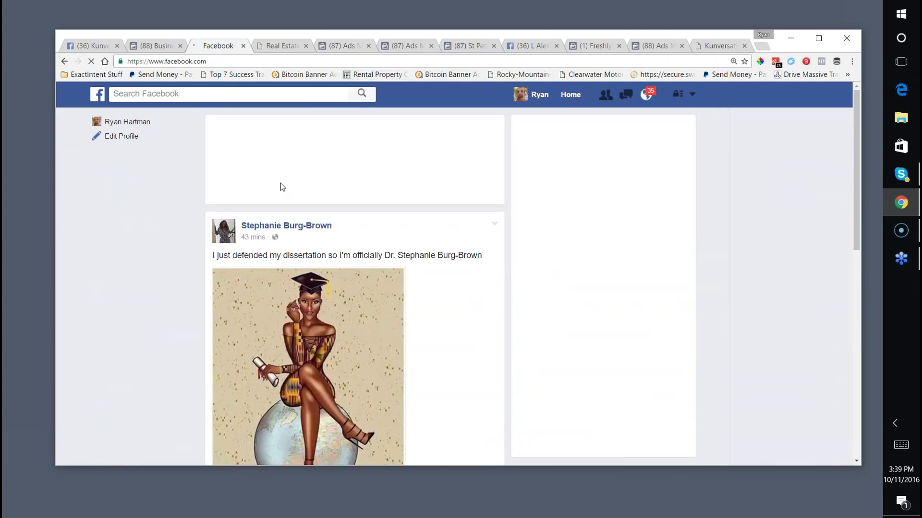
Start a new post reading 'Property Search Of The Day -- Price Reduced In'.
left_click(272, 146)
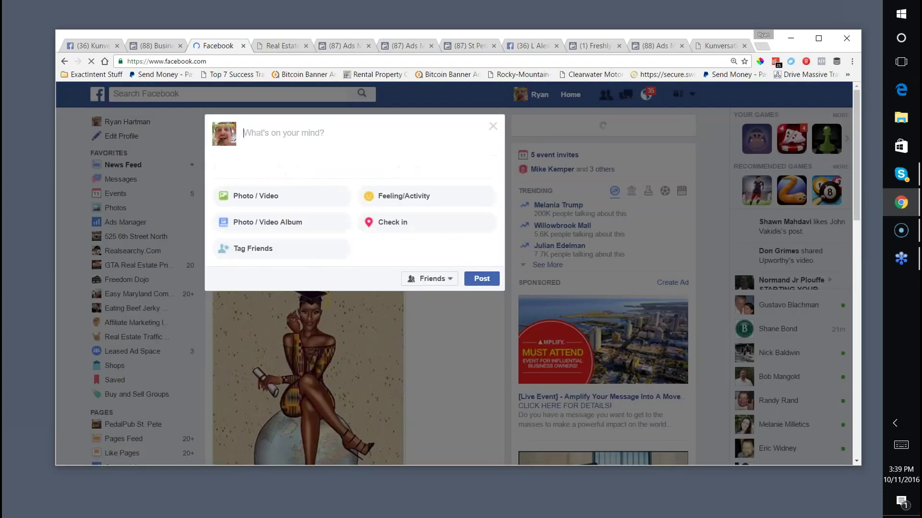
type("Property Search")
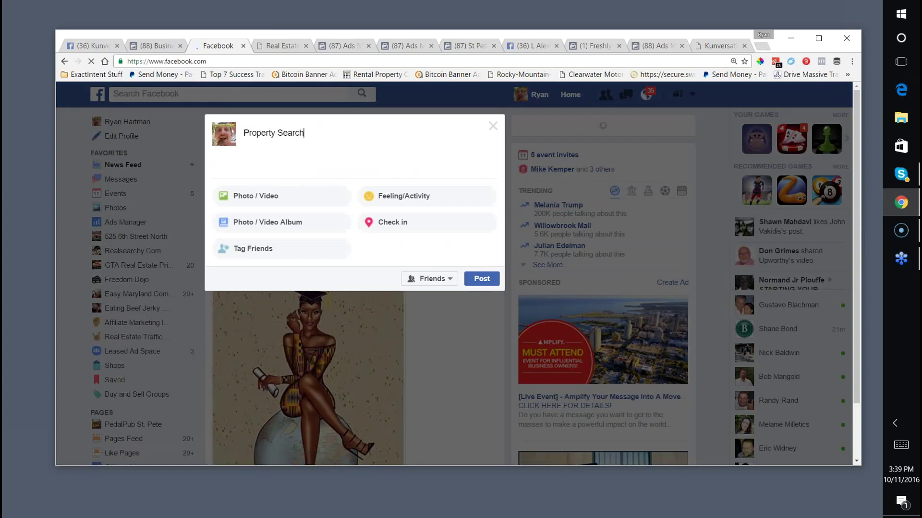
type(" Of The Day -- Pro")
key("BackSpace")
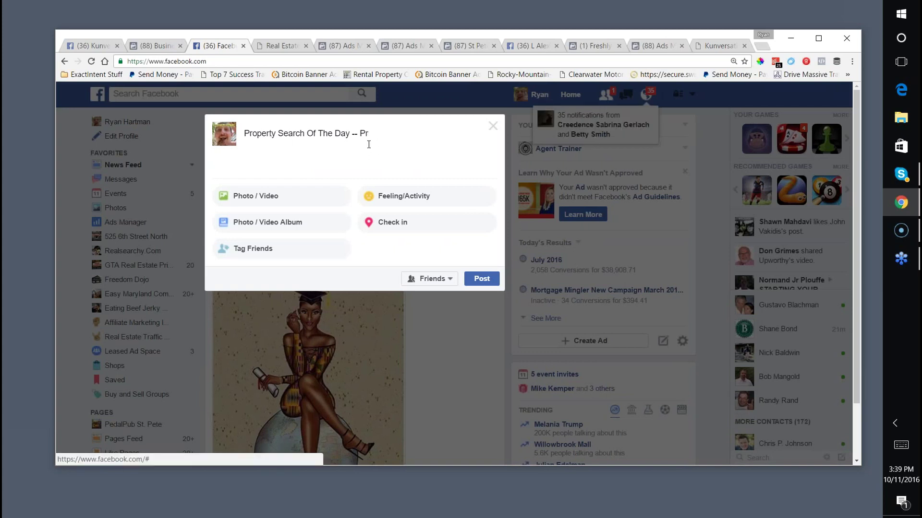
type("ice Reduced In St Pete")
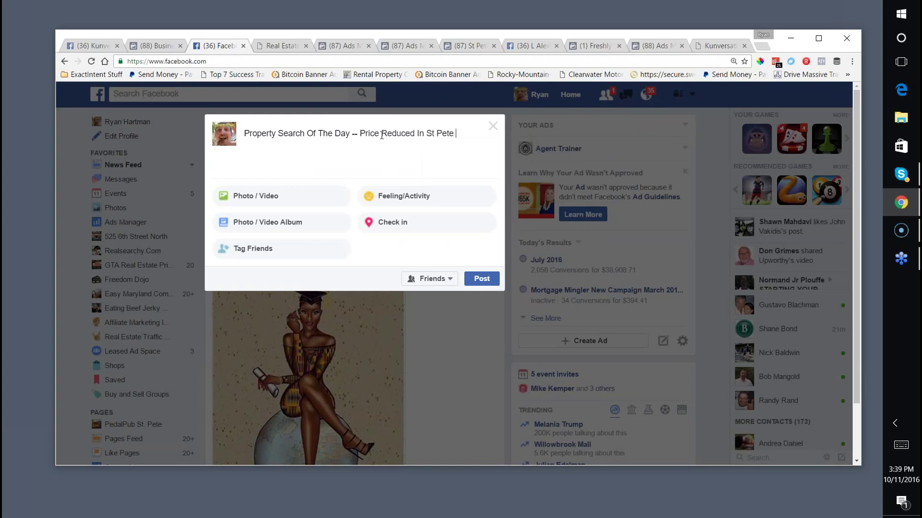
Paste the copied Price Reduced image into the post draft.
right_click(461, 127)
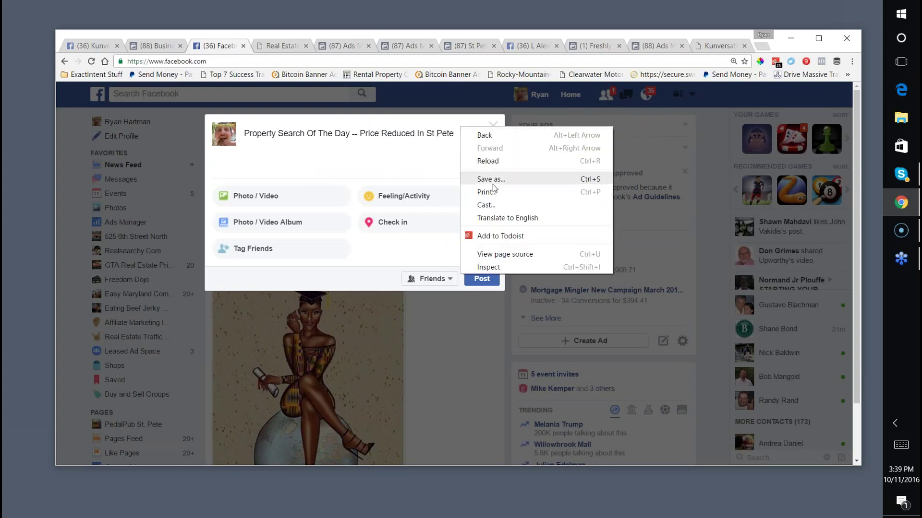
right_click(453, 155)
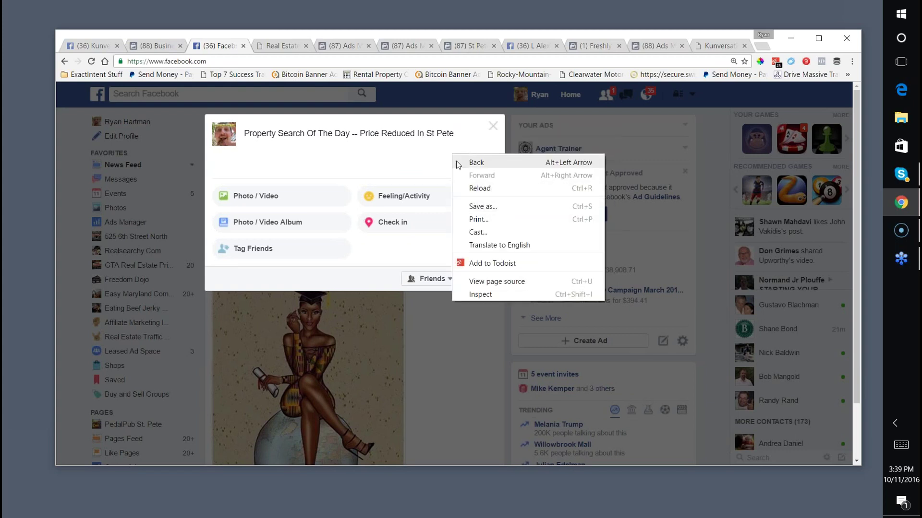
left_click(466, 134)
right_click(465, 134)
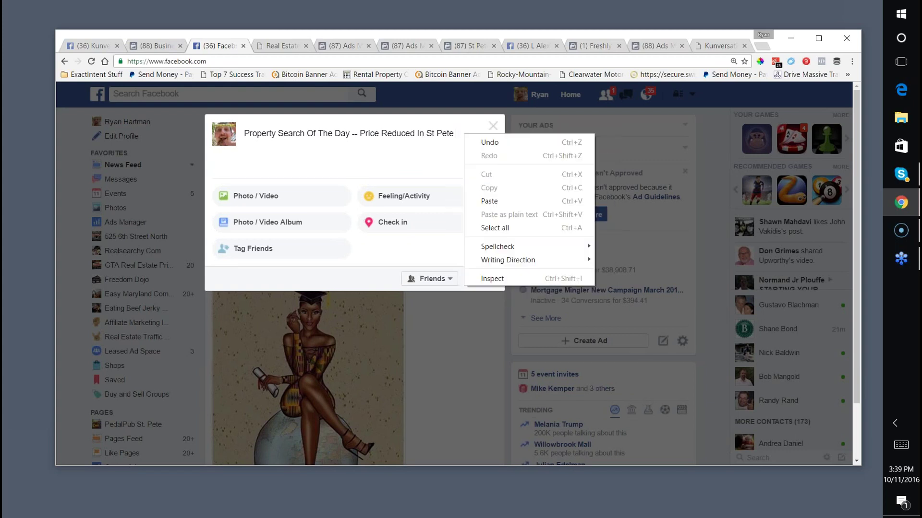
left_click(475, 202)
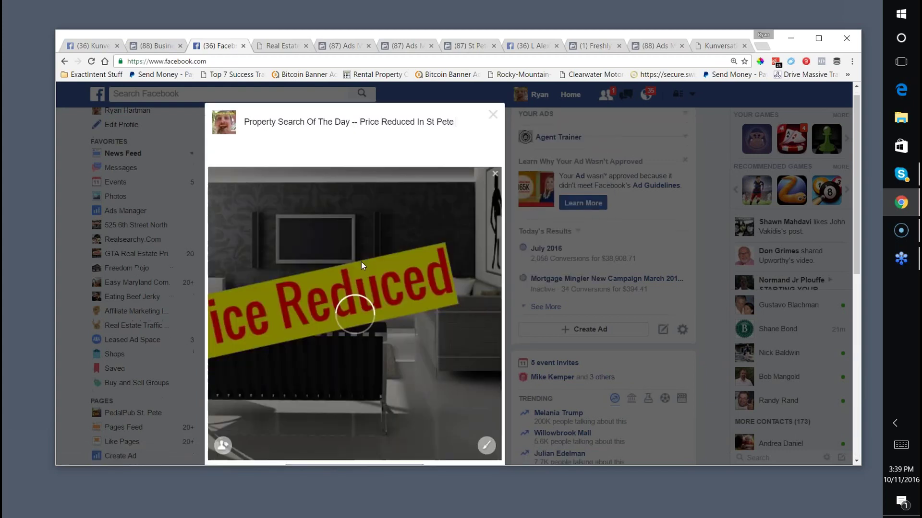
scroll(361, 261, "down", 2)
scroll(361, 261, "up", 2)
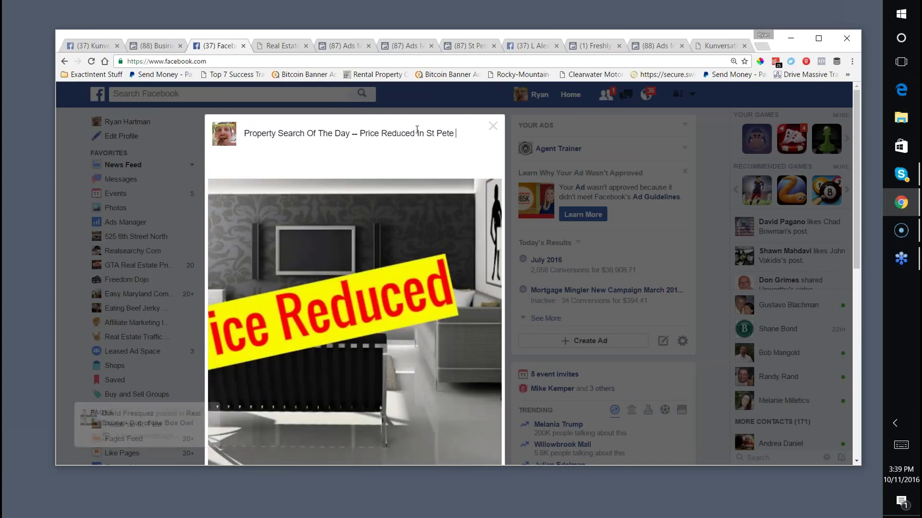
left_click(276, 44)
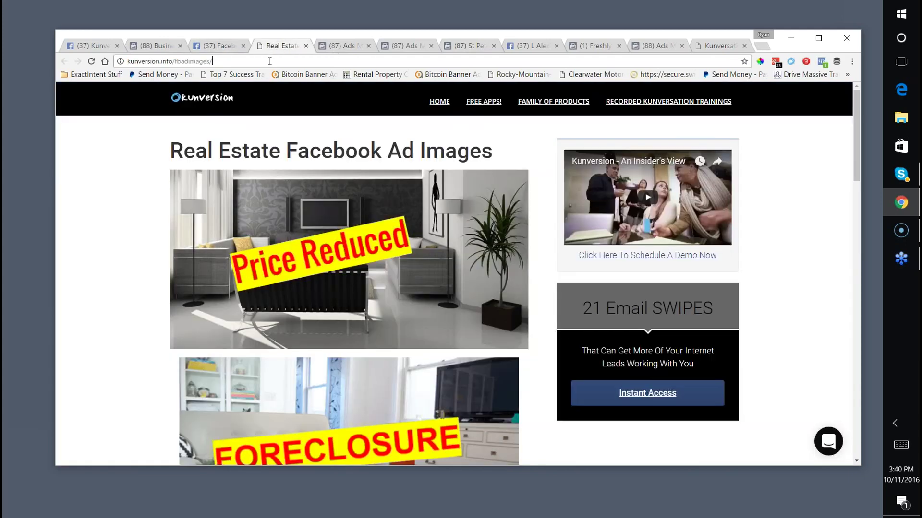
Open the eXp Realty property search and choose St Petersburg as the search location.
left_click(269, 61)
type("search")
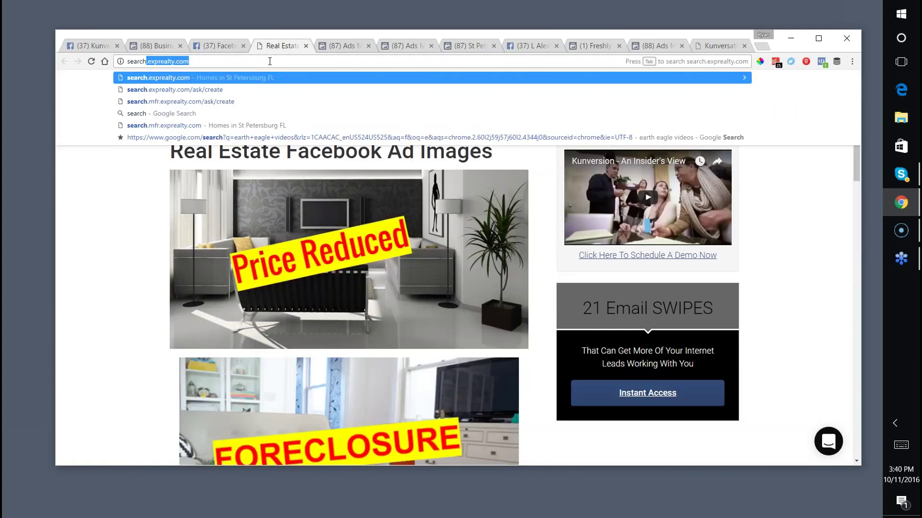
key("Return")
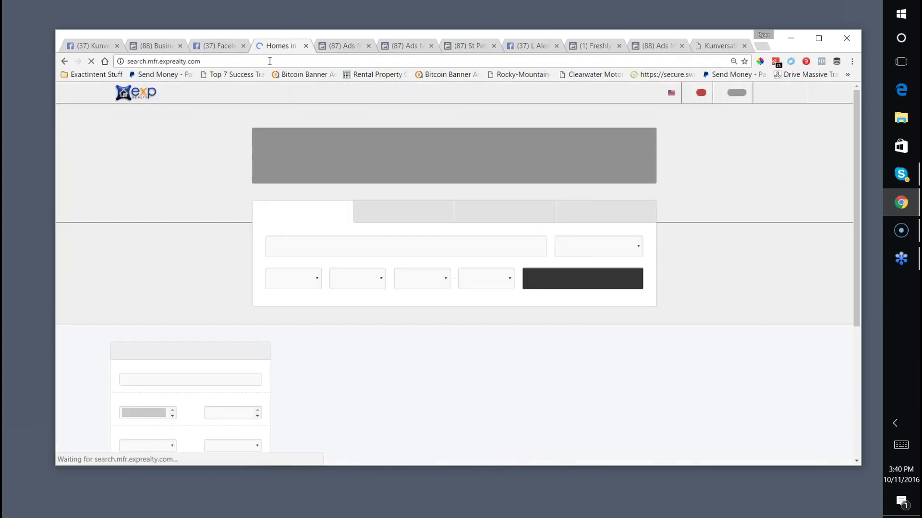
scroll(184, 334, "down", 1)
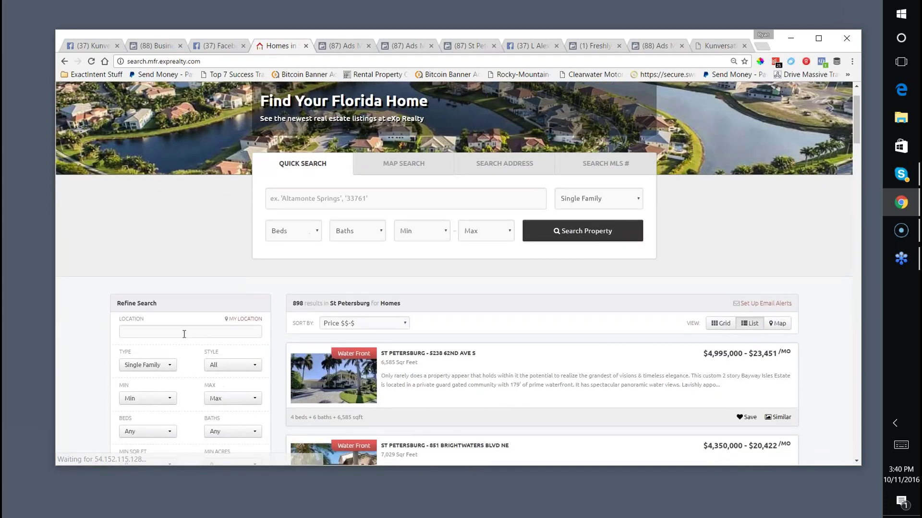
scroll(184, 334, "down", 8)
scroll(178, 329, "up", 6)
left_click(146, 187)
type("st pe")
left_click(144, 222)
Tick Reduced in the listing Options filter to show only price-reduced homes.
scroll(107, 256, "down", 4)
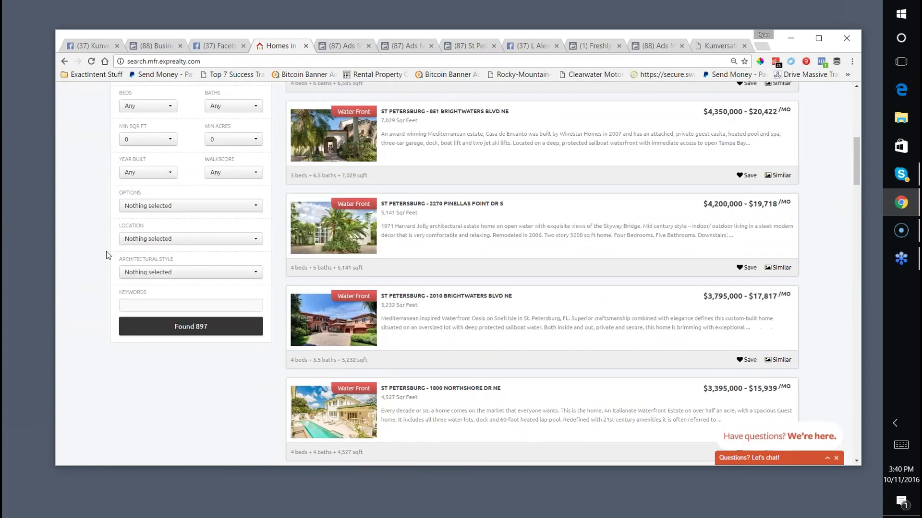
left_click(149, 235)
left_click(159, 205)
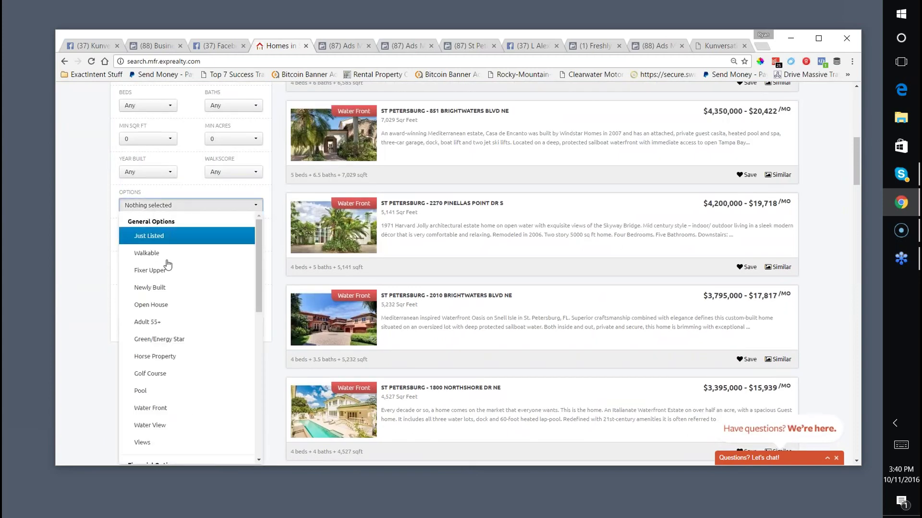
scroll(166, 288, "down", 1)
scroll(164, 289, "down", 1)
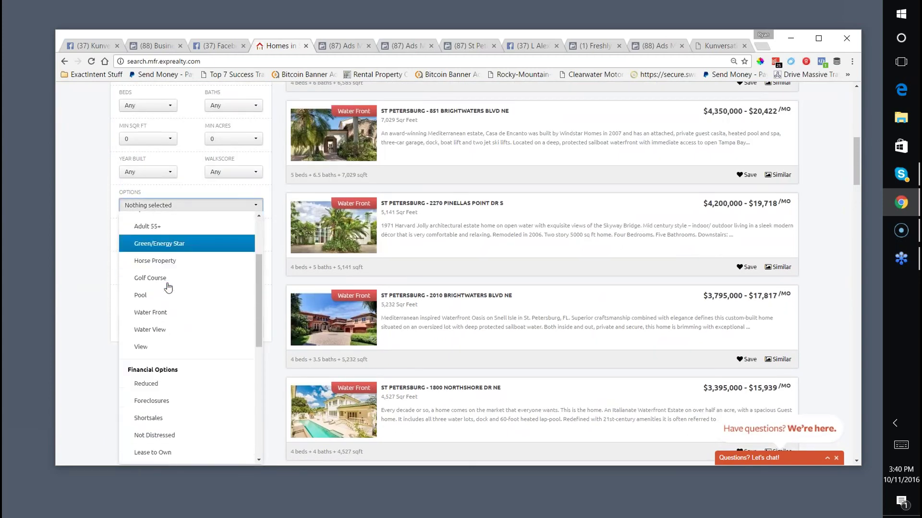
scroll(162, 291, "up", 1)
scroll(162, 291, "down", 1)
scroll(87, 293, "down", 2)
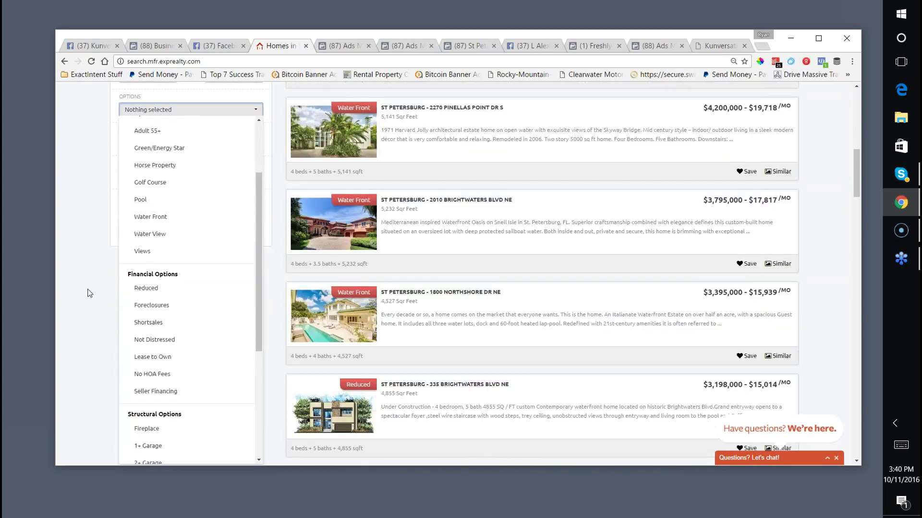
scroll(174, 272, "down", 3)
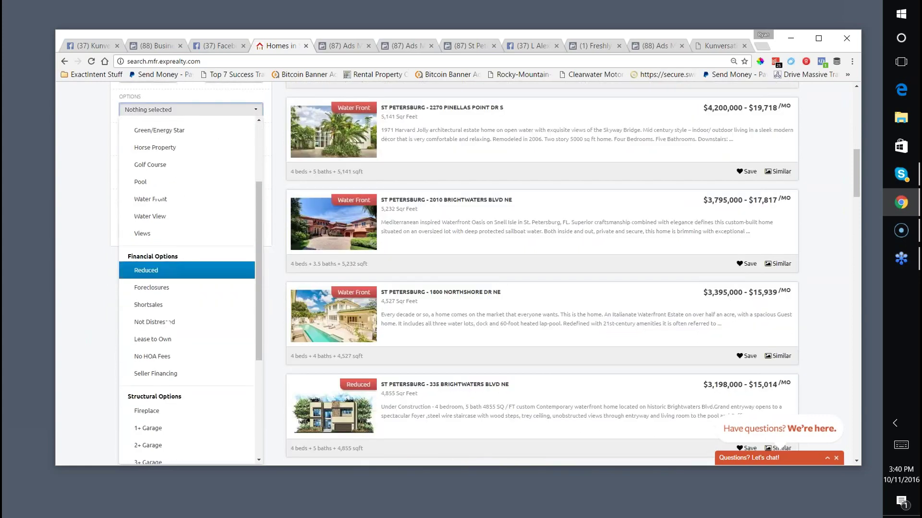
scroll(177, 274, "down", 5)
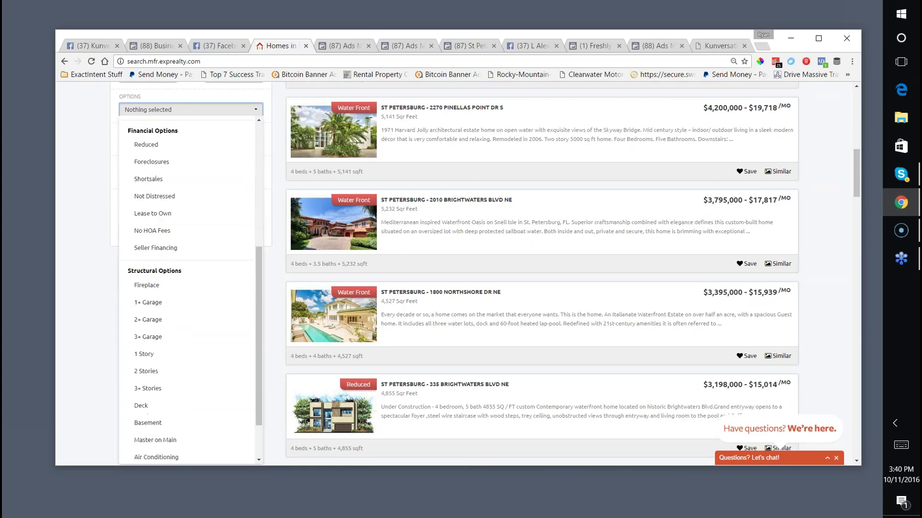
scroll(185, 318, "up", 4)
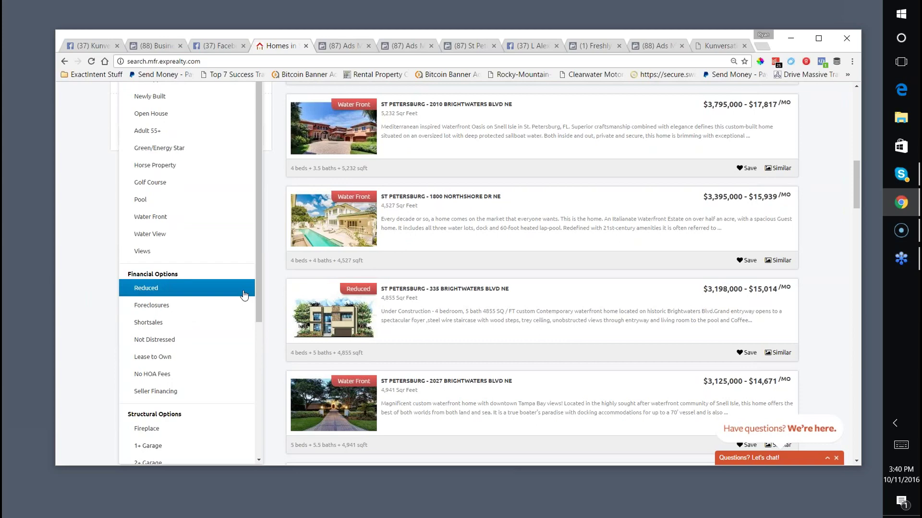
left_click(186, 287)
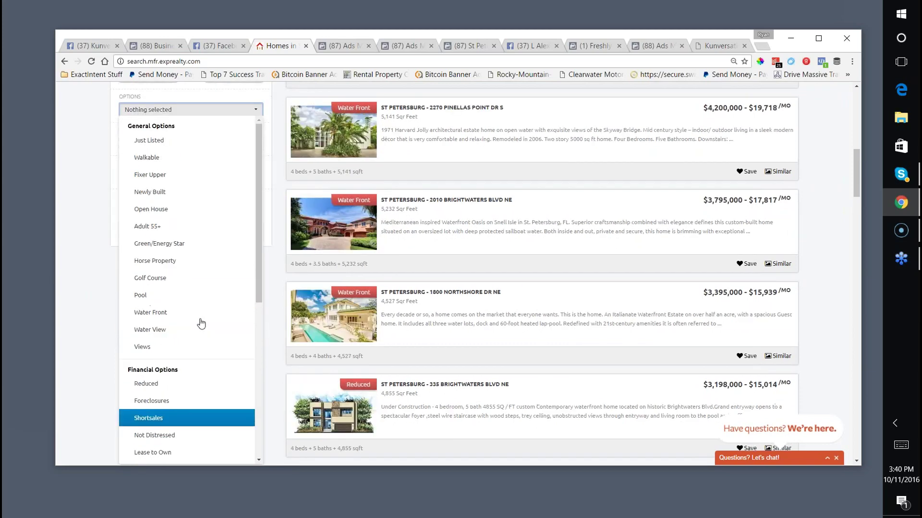
Close the filter list and run the search for the 232 matching homes.
scroll(233, 346, "down", 10)
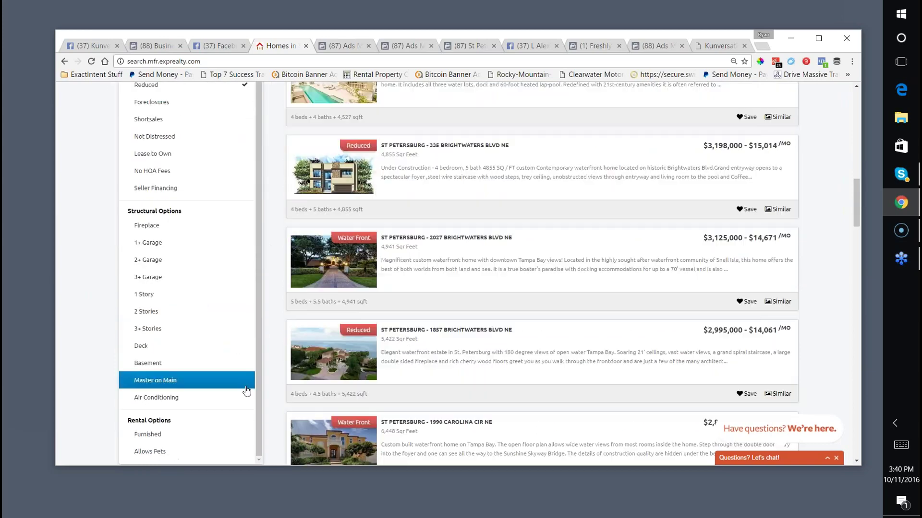
scroll(251, 374, "down", 15)
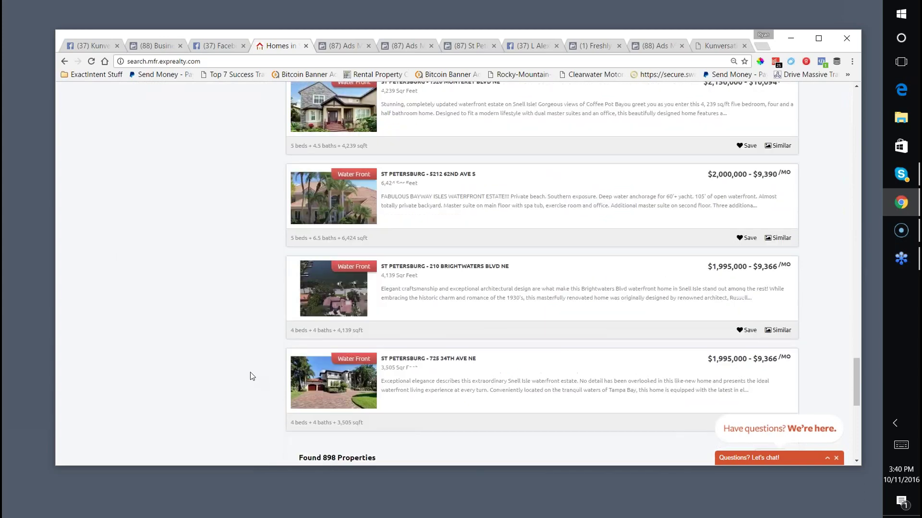
scroll(246, 371, "up", 8)
scroll(235, 369, "up", 15)
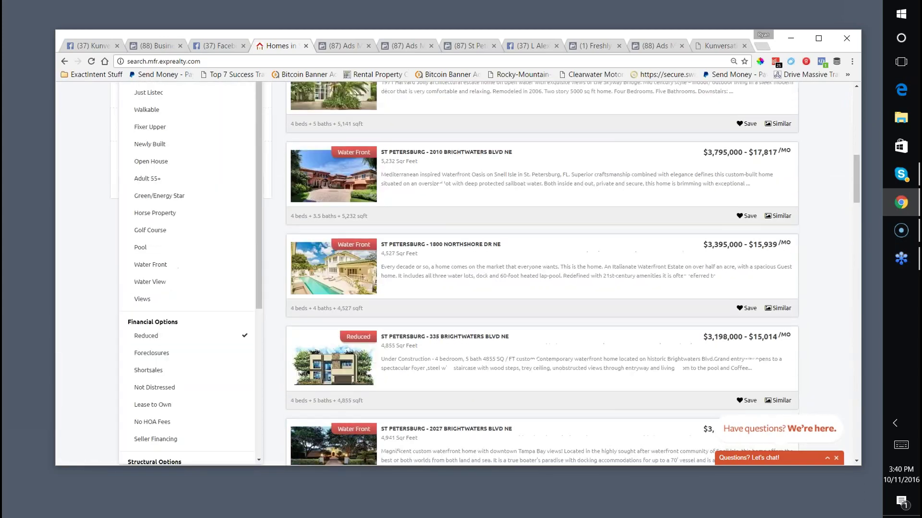
scroll(226, 340, "down", 10)
scroll(240, 288, "down", 6)
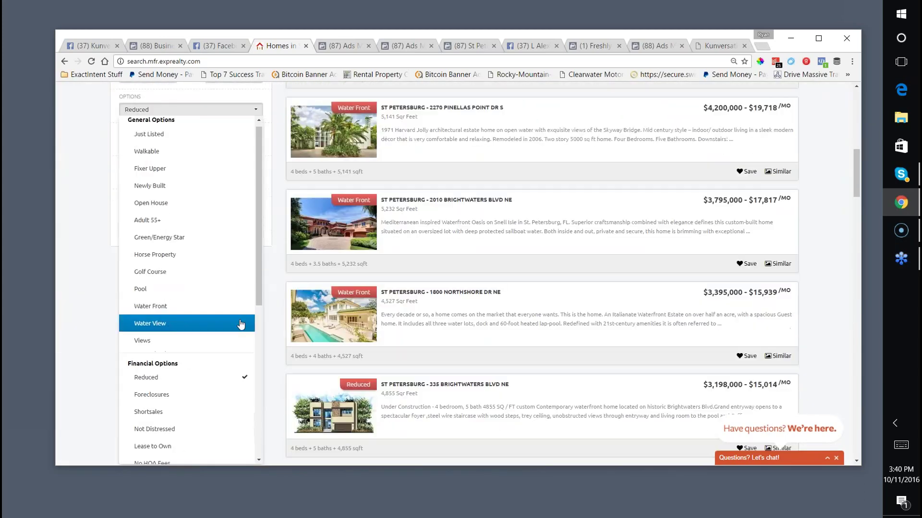
scroll(244, 327, "down", 5)
scroll(268, 347, "up", 15)
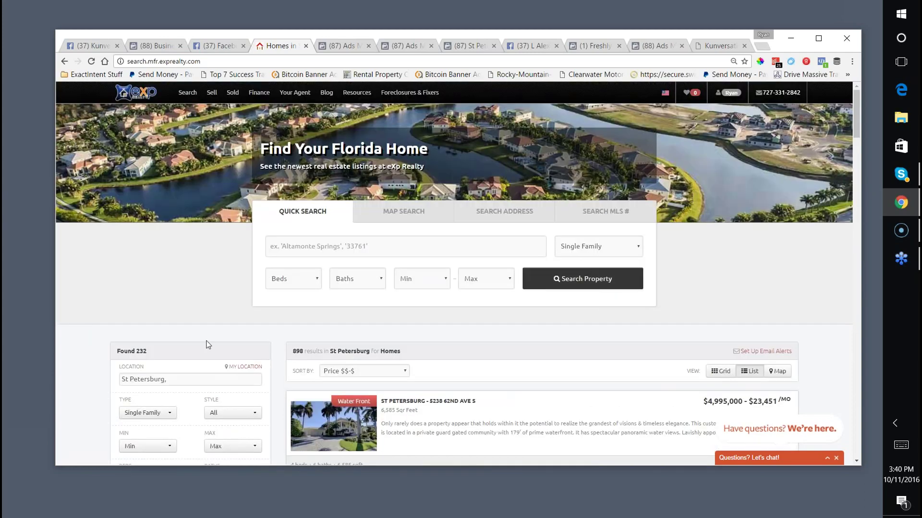
scroll(206, 343, "down", 10)
left_click(73, 321)
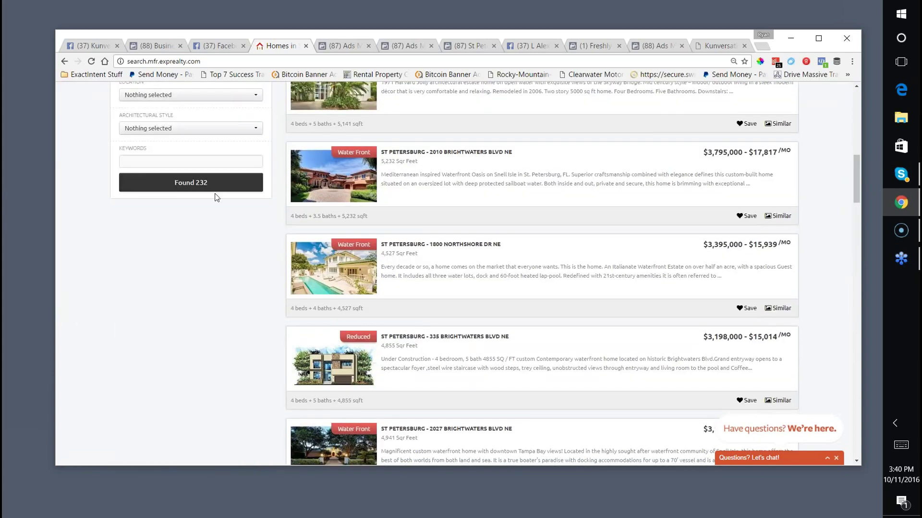
left_click(205, 187)
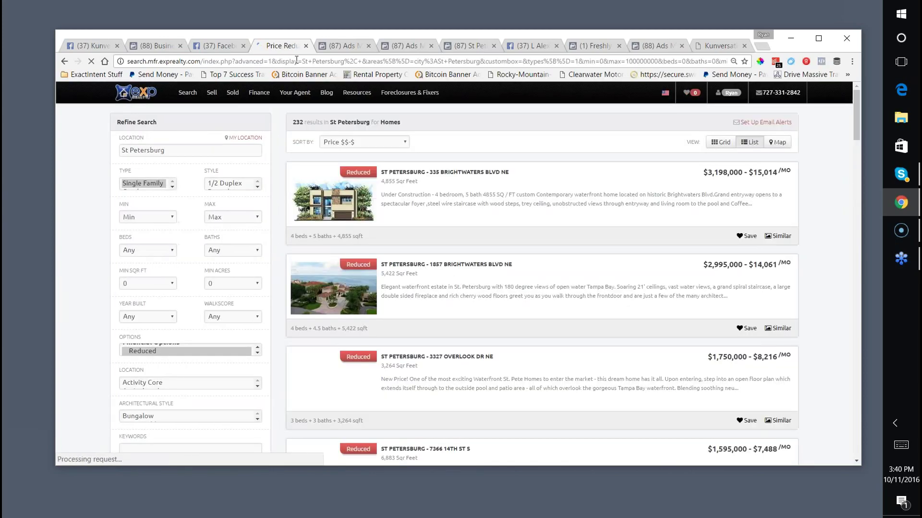
Copy the price-reduced results URL and paste it into the Facebook post.
right_click(296, 61)
left_click(315, 100)
left_click(207, 46)
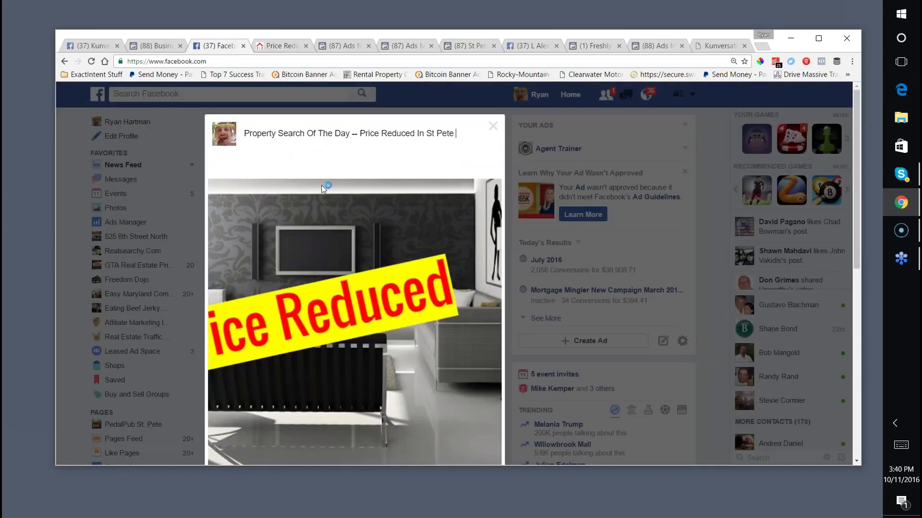
key("ctrl+v")
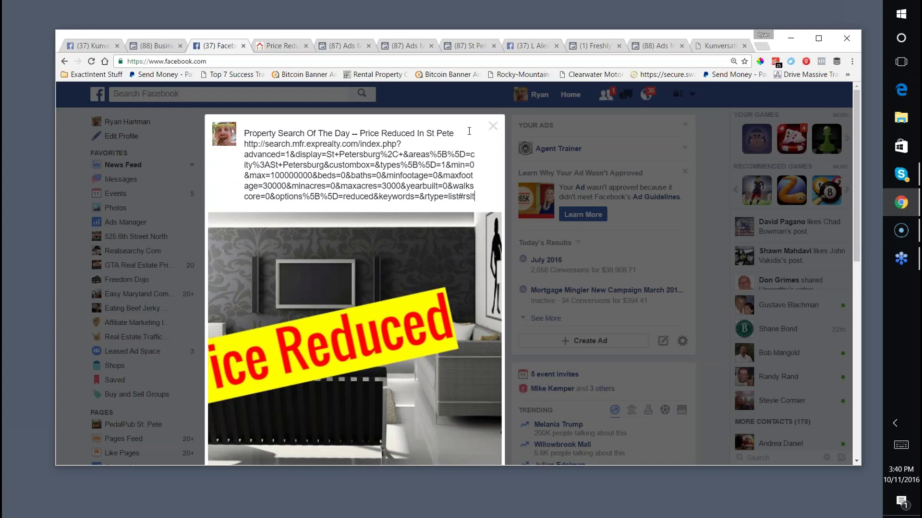
key("Return")
key("Return")
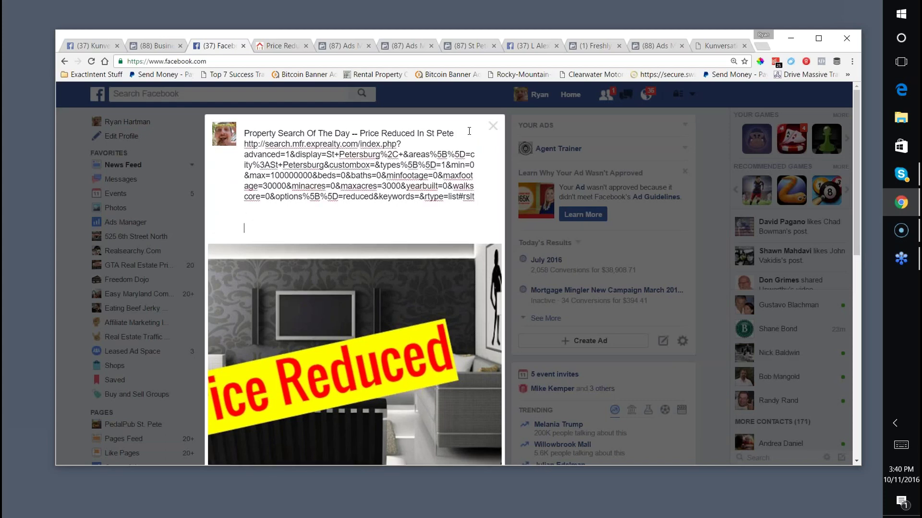
Publish the post and check it in the feed.
scroll(404, 226, "down", 10)
left_click(482, 252)
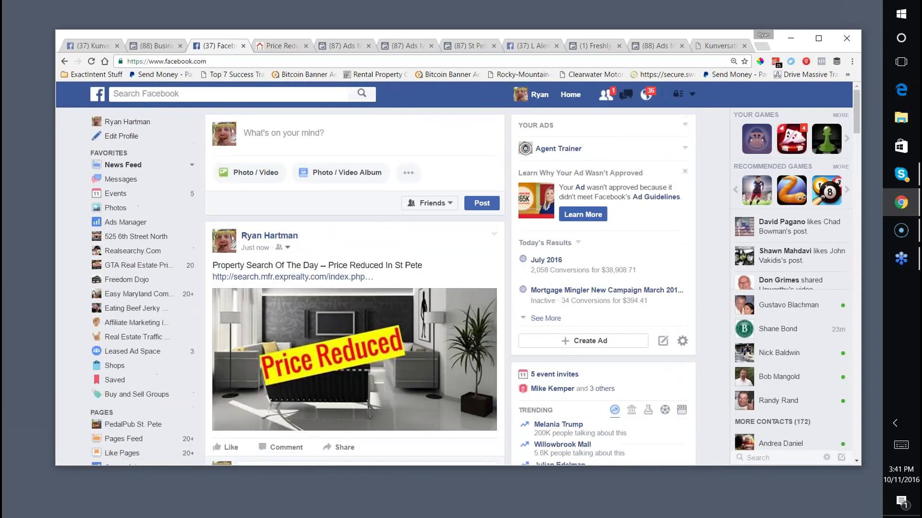
scroll(293, 229, "down", 1)
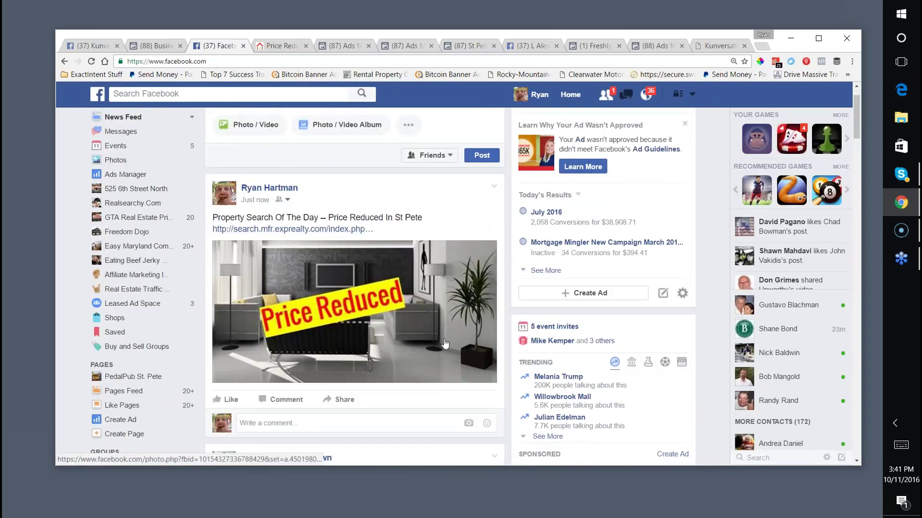
scroll(292, 277, "up", 1)
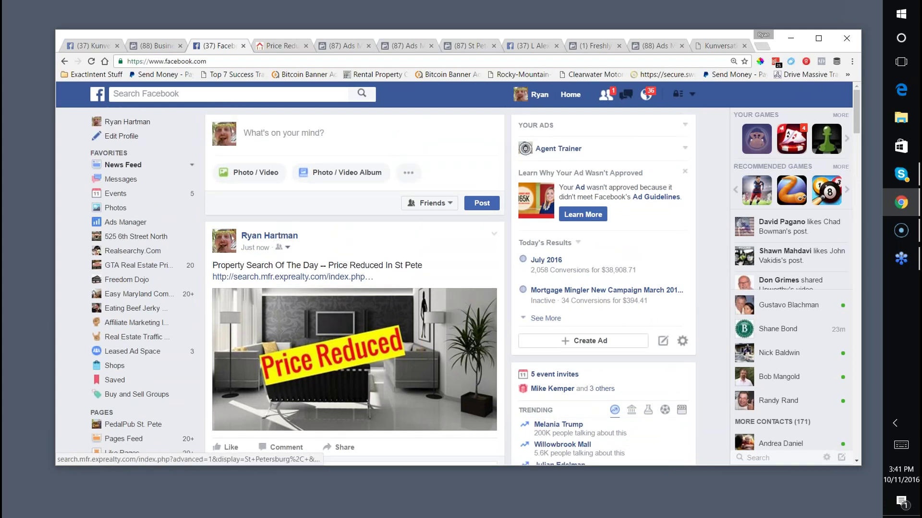
Delete the just-published price-reduced post from the feed.
left_click(492, 235)
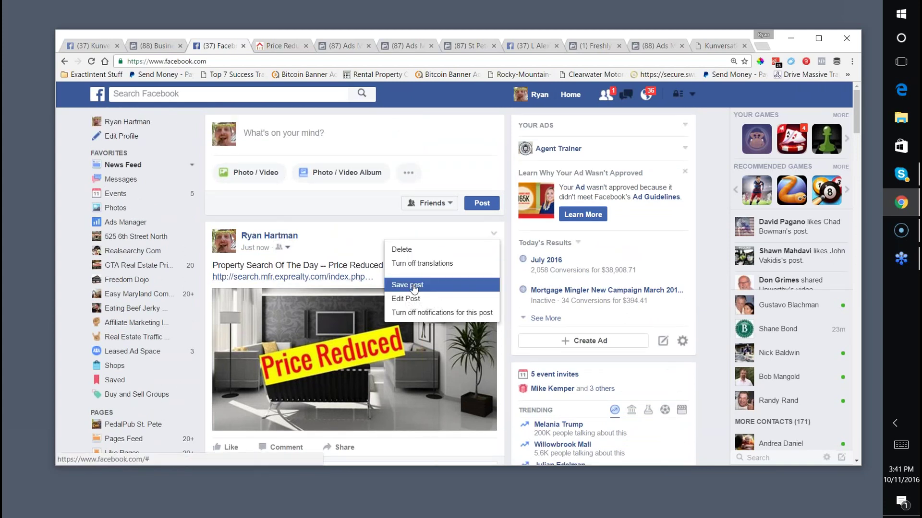
left_click(407, 250)
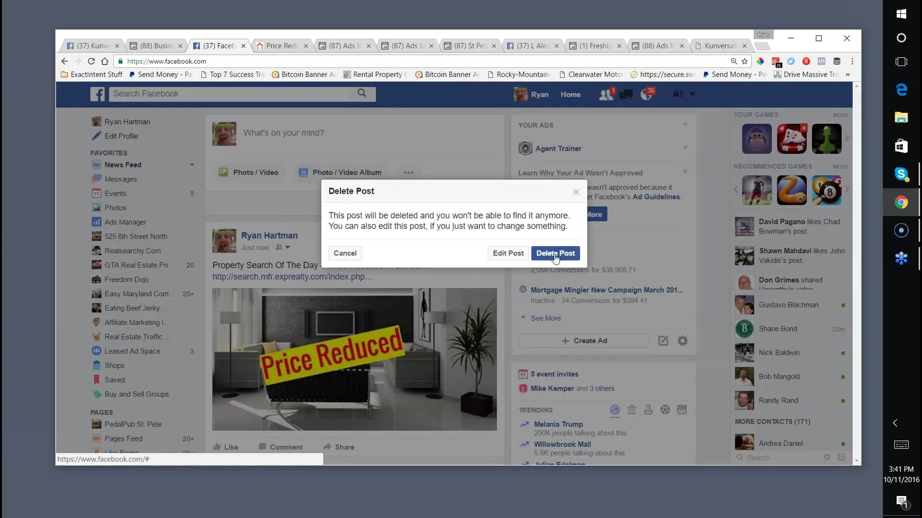
left_click(556, 254)
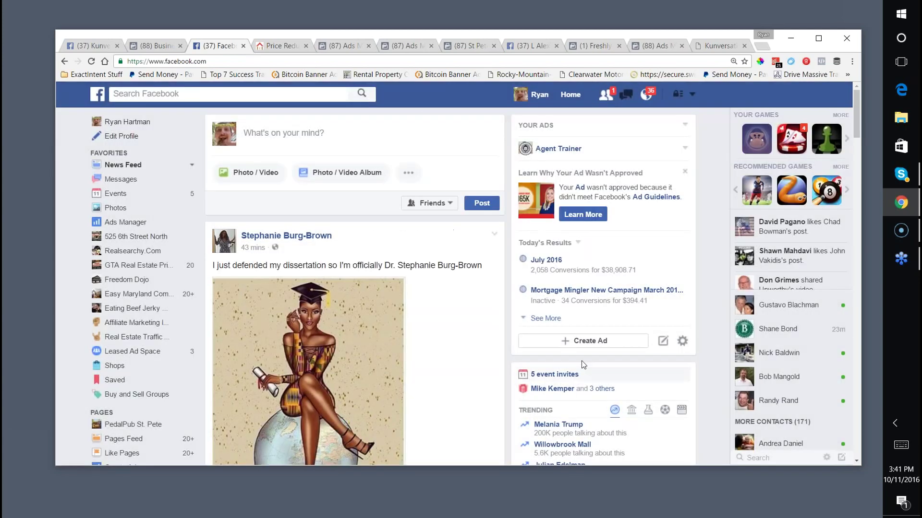
left_click(604, 496)
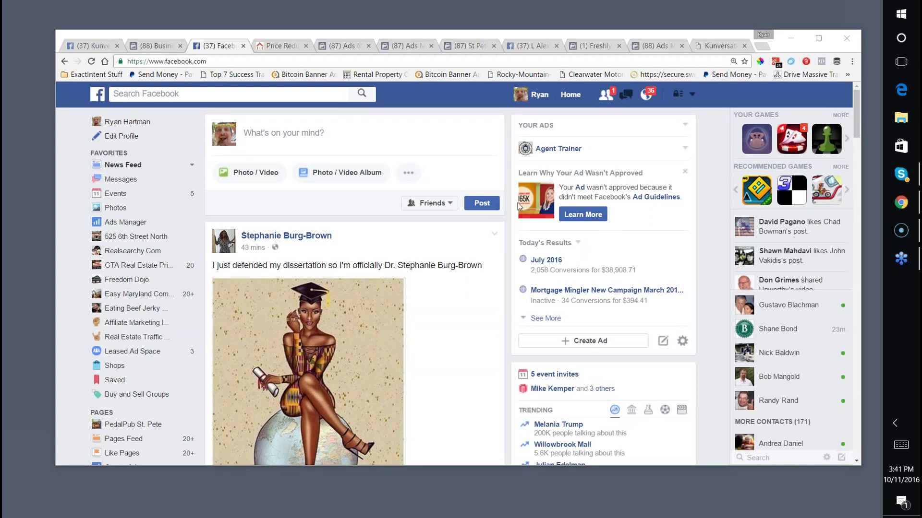
Load Google Drive by typing 'dri' in the listings tab's address bar.
left_click(276, 46)
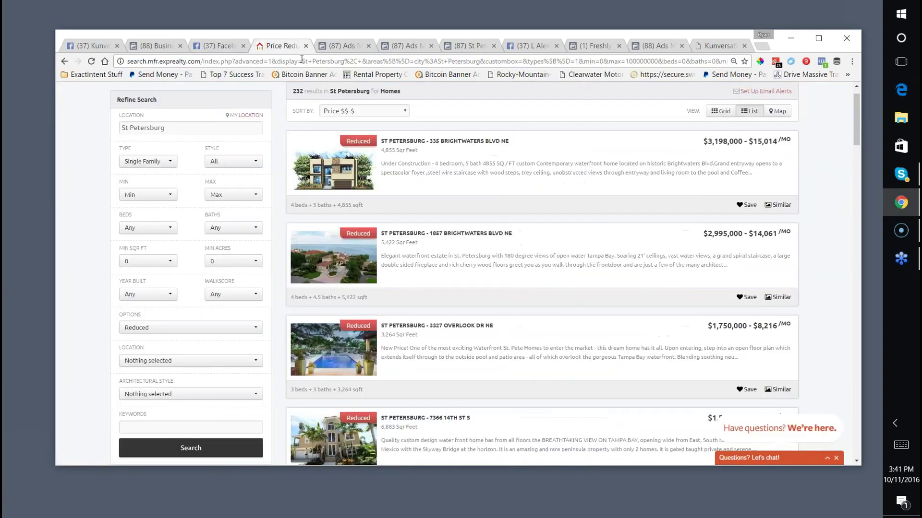
left_click(302, 60)
type("drive.google.com")
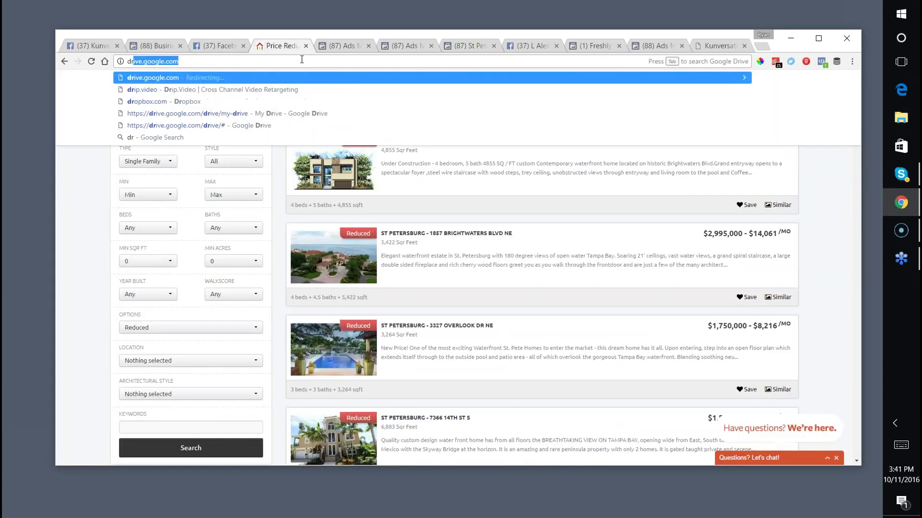
key("Return")
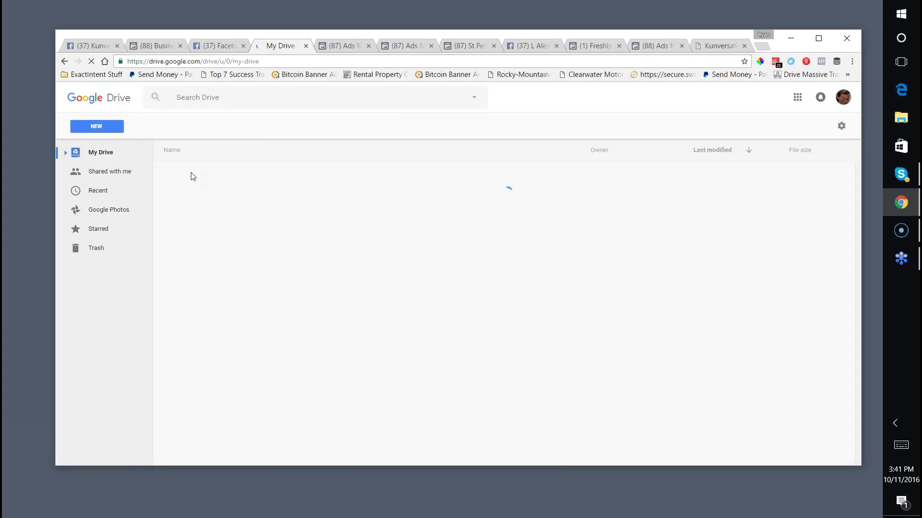
Create a blank Google Drawings document via New > More, then select the Ads Manager tab's address.
left_click(96, 127)
mouse_move(141, 268)
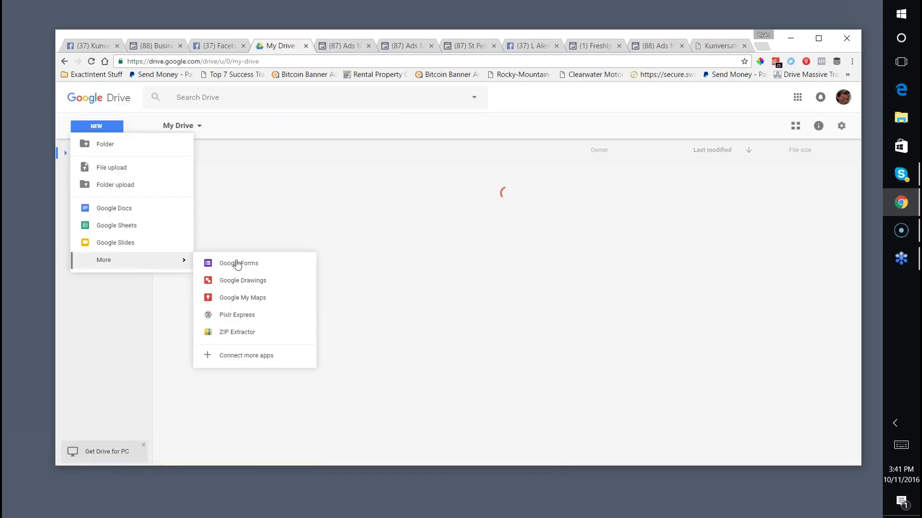
left_click(222, 281)
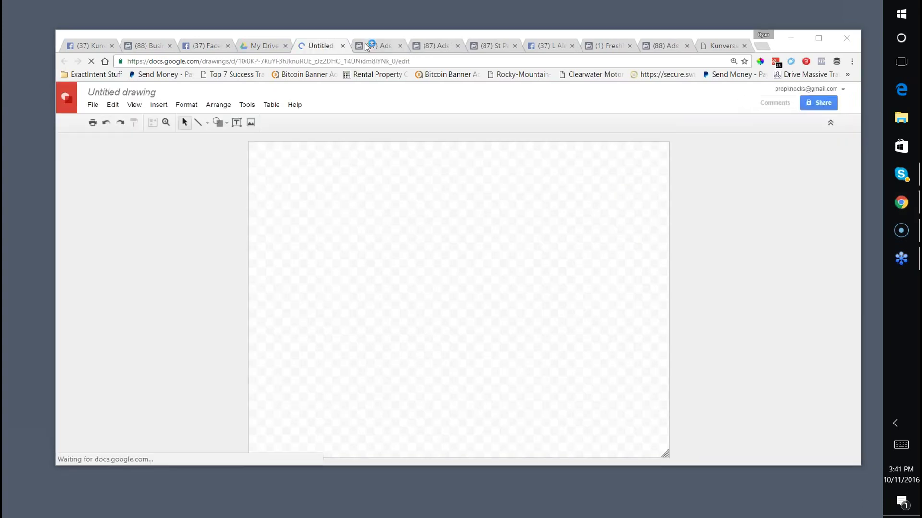
left_click(365, 44)
left_click(378, 63)
Search Google Images for 'new construction'.
type("images.google.com")
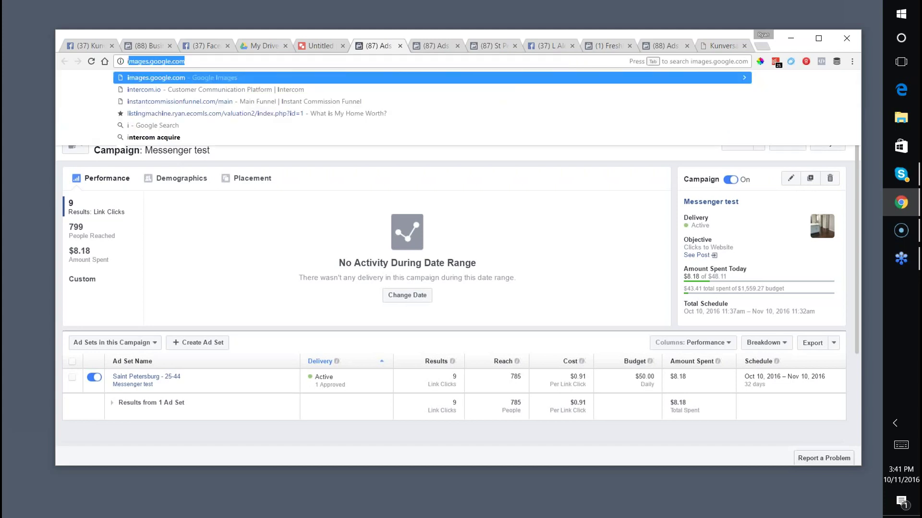
key("Return")
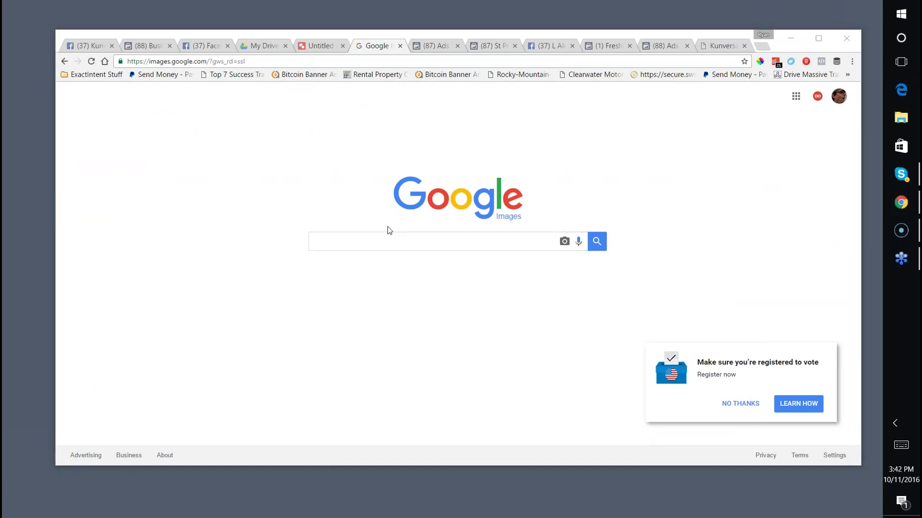
type("new construction")
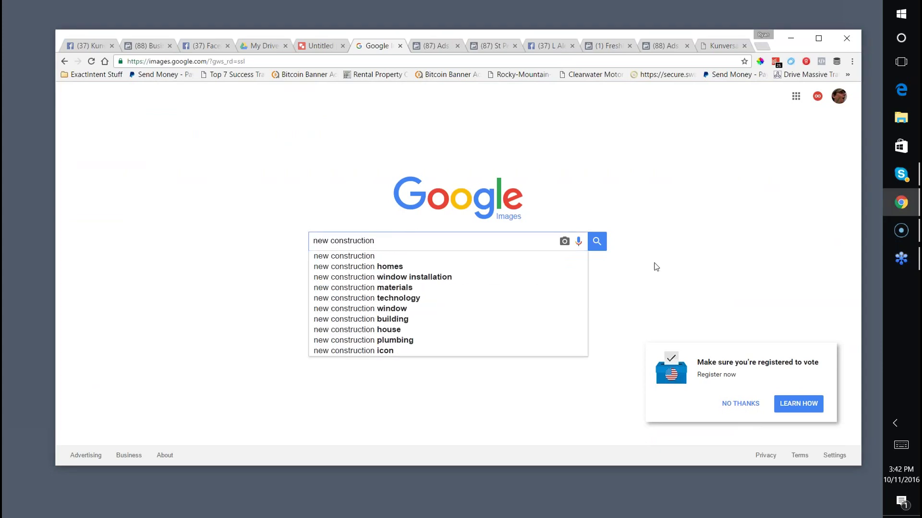
left_click(597, 241)
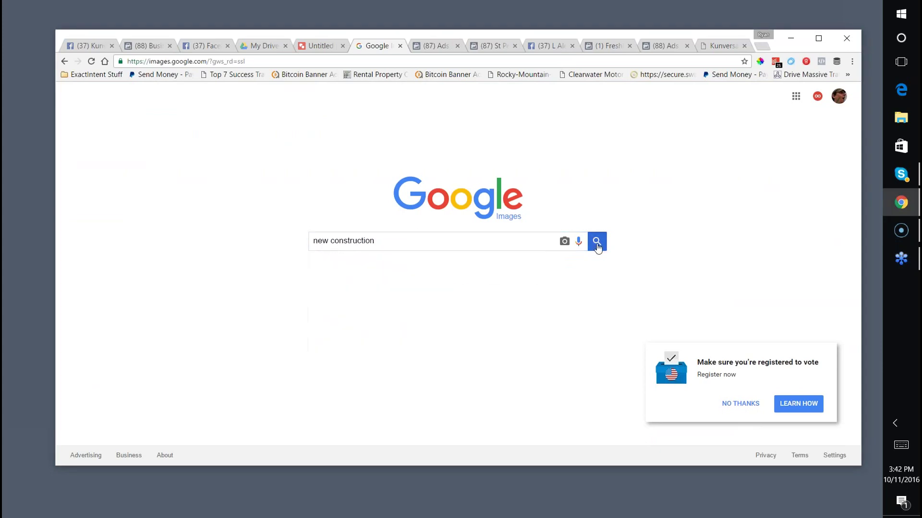
Filter the results to images labeled for reuse with modification.
scroll(358, 184, "down", 2)
scroll(384, 192, "up", 2)
left_click(449, 145)
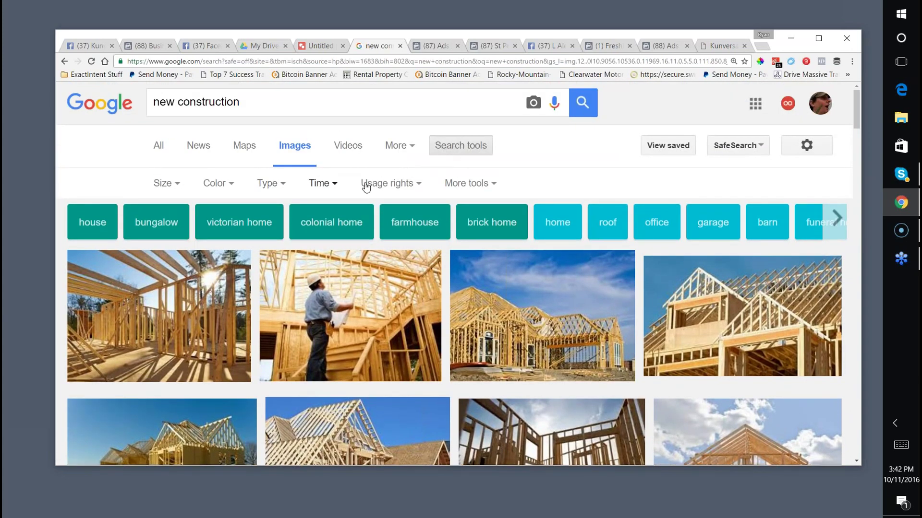
left_click(386, 184)
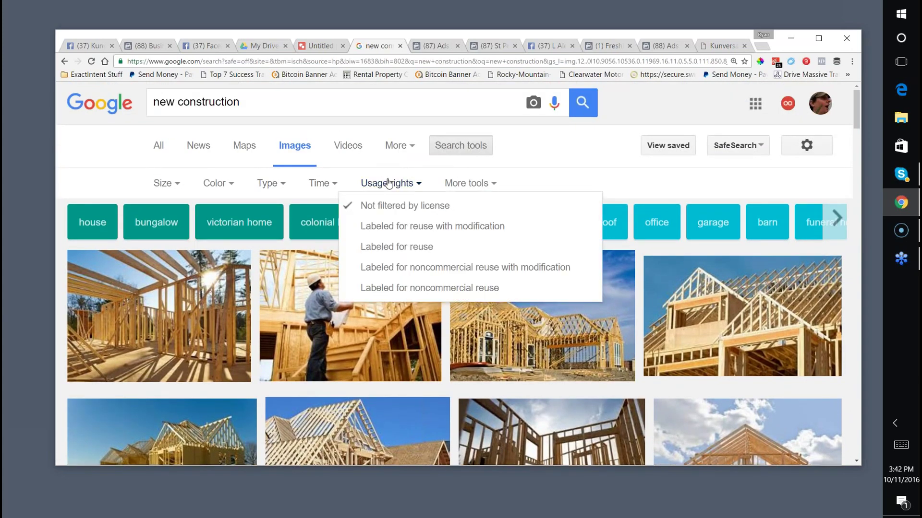
left_click(381, 230)
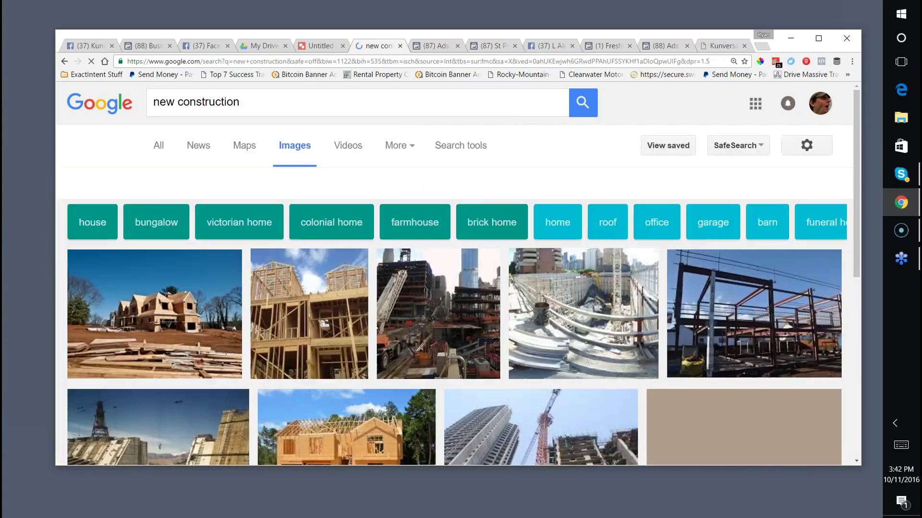
scroll(393, 210, "down", 4)
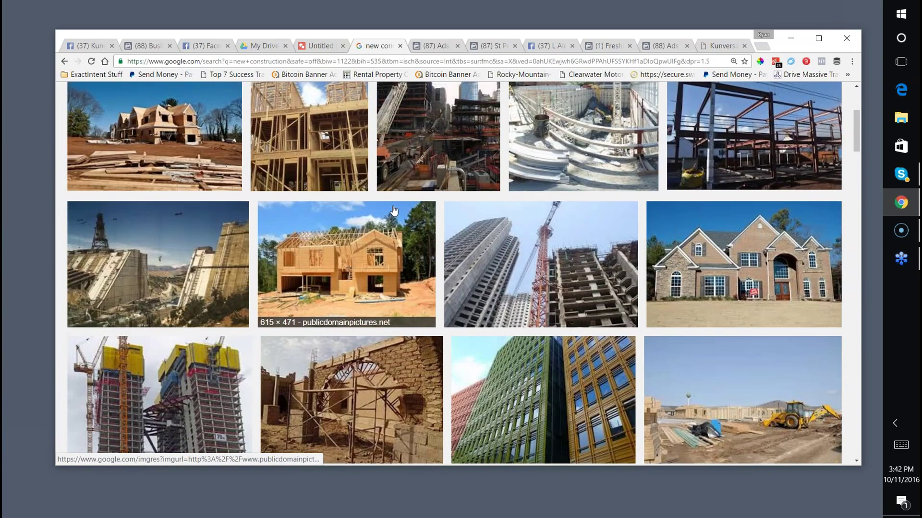
scroll(392, 210, "up", 4)
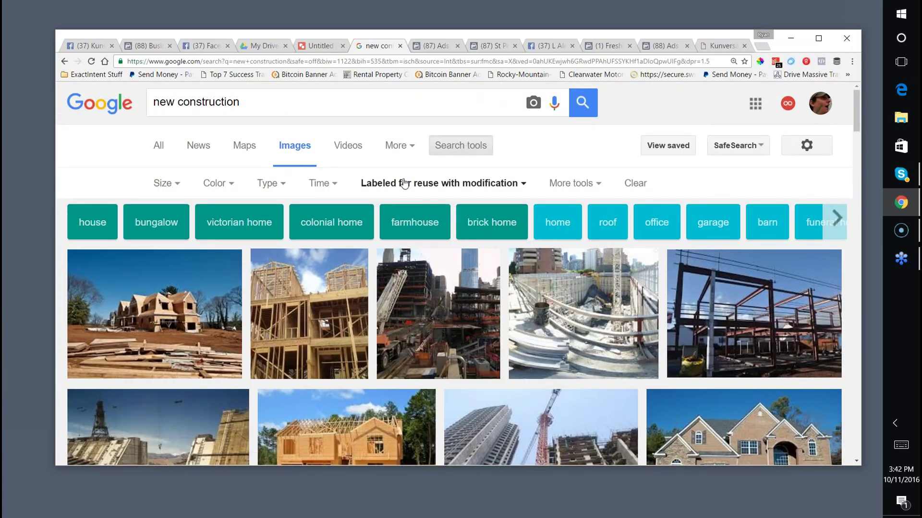
left_click(403, 184)
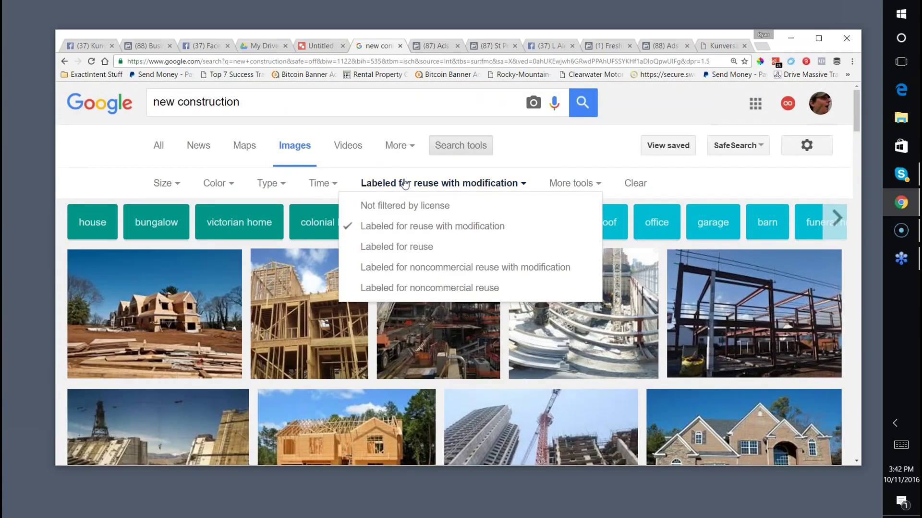
left_click(386, 227)
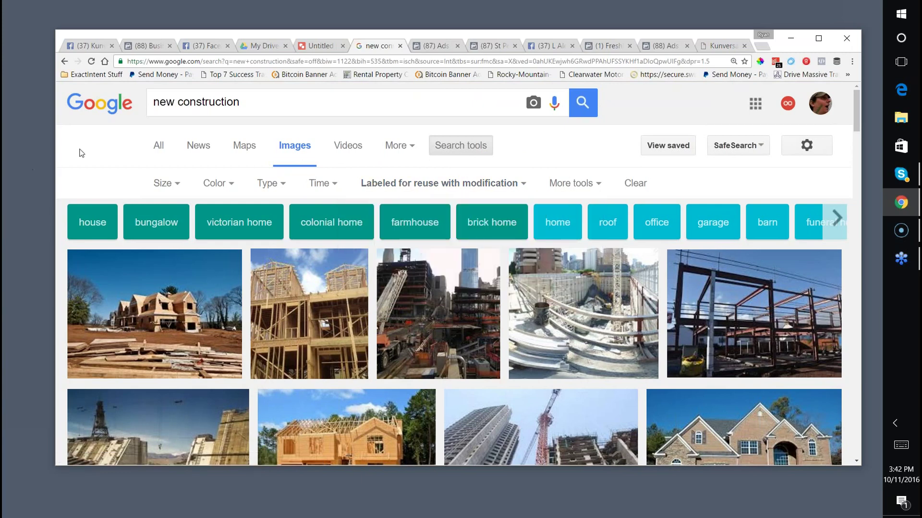
Open the first result, Rumson_New_Home.jpg, at full size and copy the image.
scroll(424, 223, "down", 3)
scroll(425, 224, "down", 8)
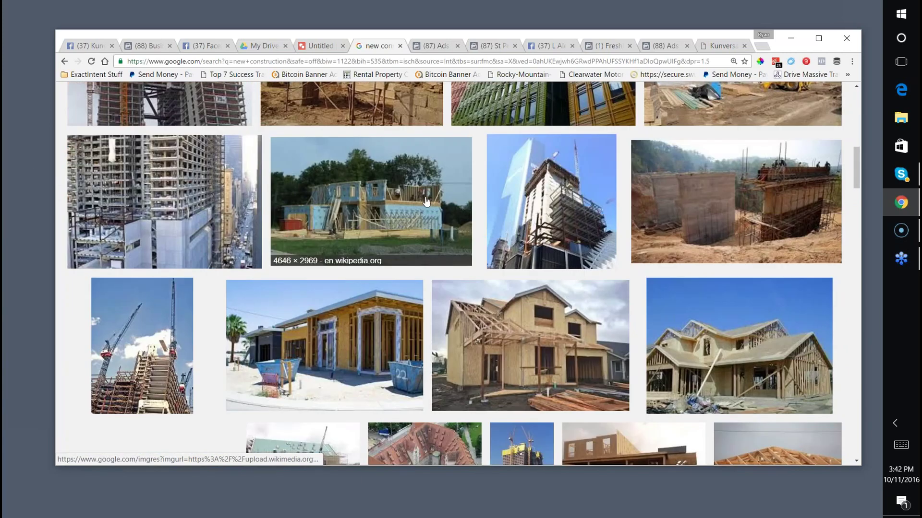
scroll(187, 192, "up", 7)
scroll(187, 192, "up", 2)
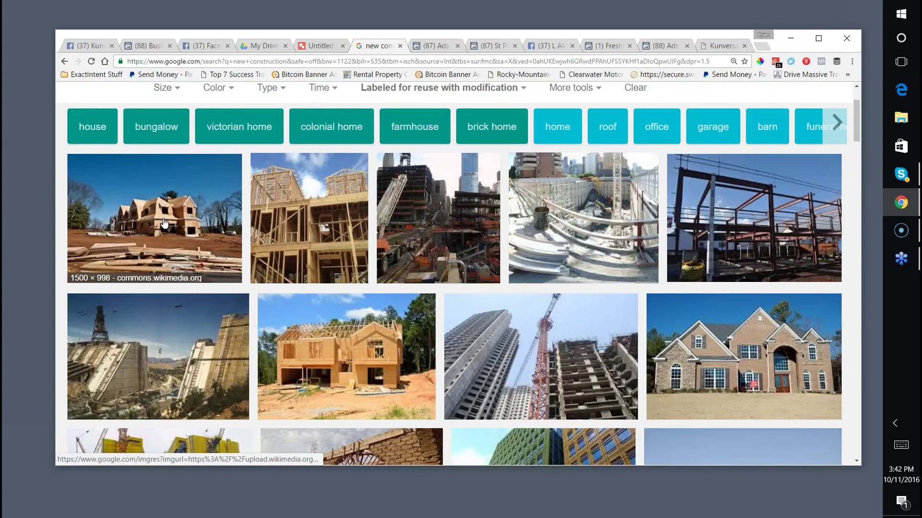
left_click(164, 223)
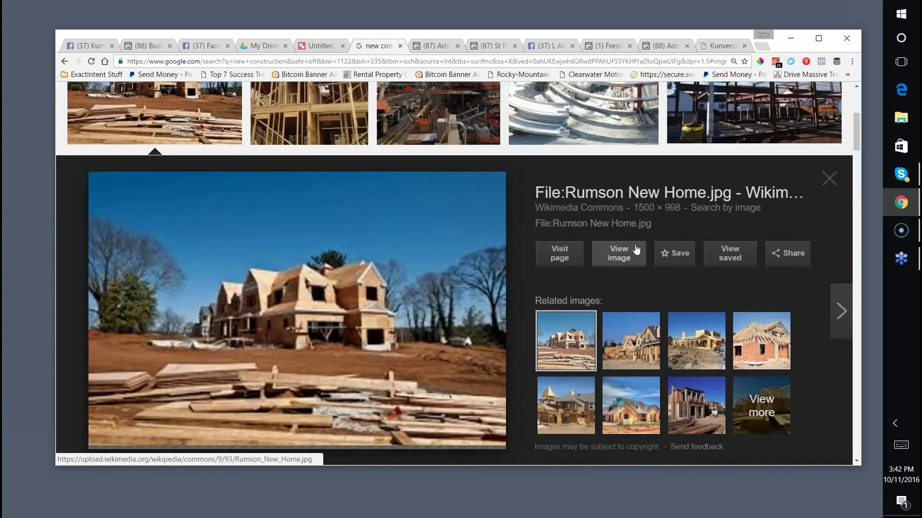
left_click(626, 258)
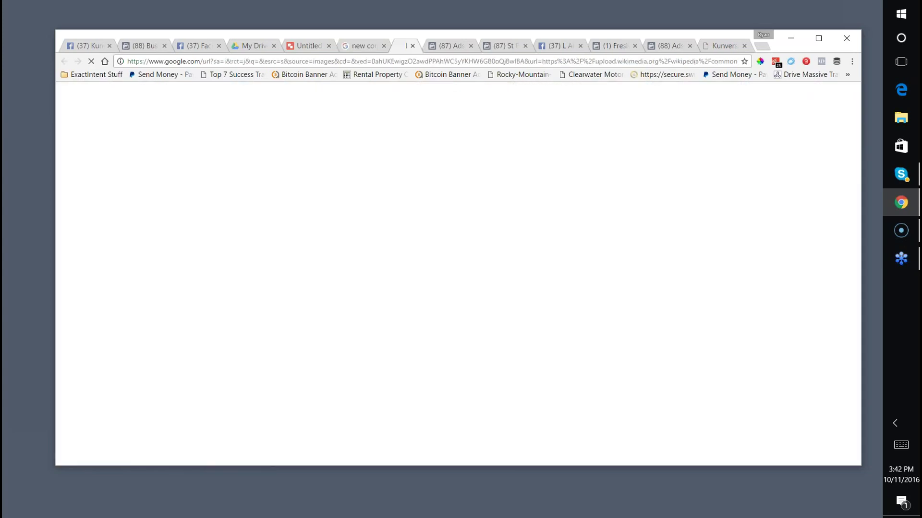
right_click(273, 157)
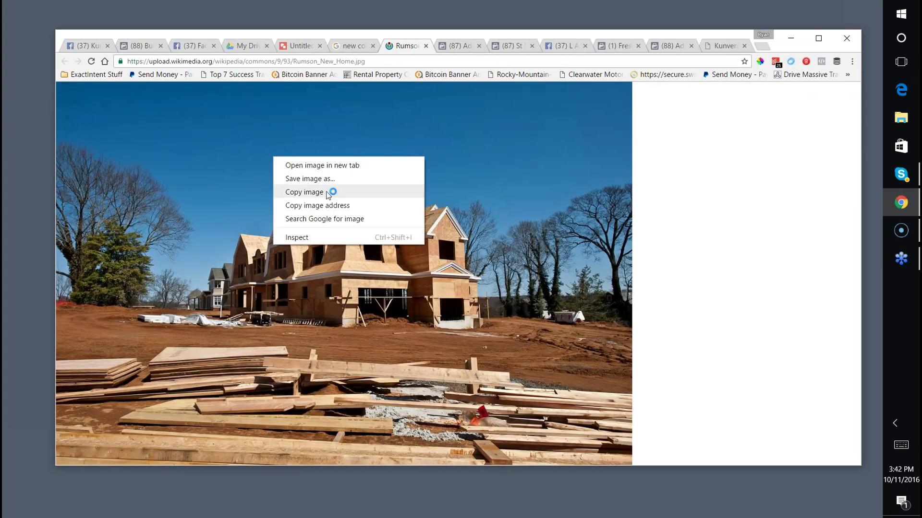
left_click(336, 191)
left_click(352, 47)
Paste the copied house-under-construction photo onto the untitled drawing's blank canvas, then pick the Text box tool.
left_click(290, 47)
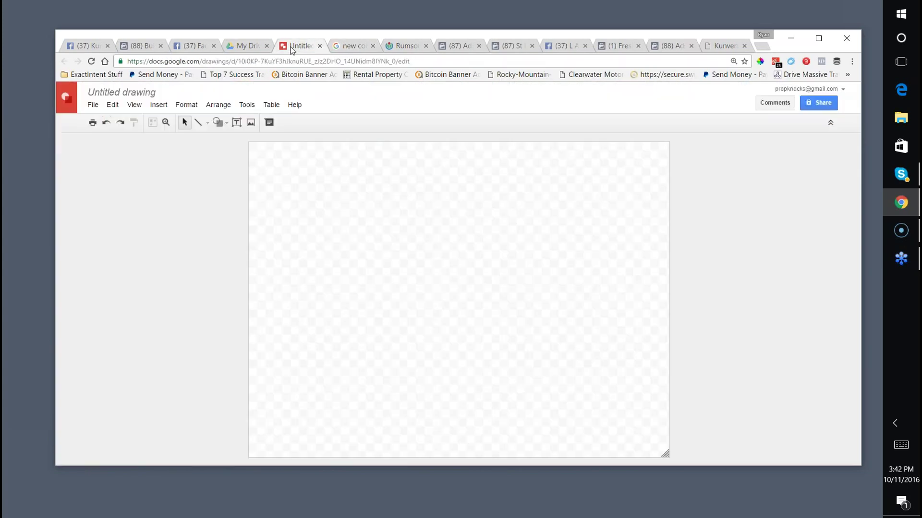
left_click(159, 106)
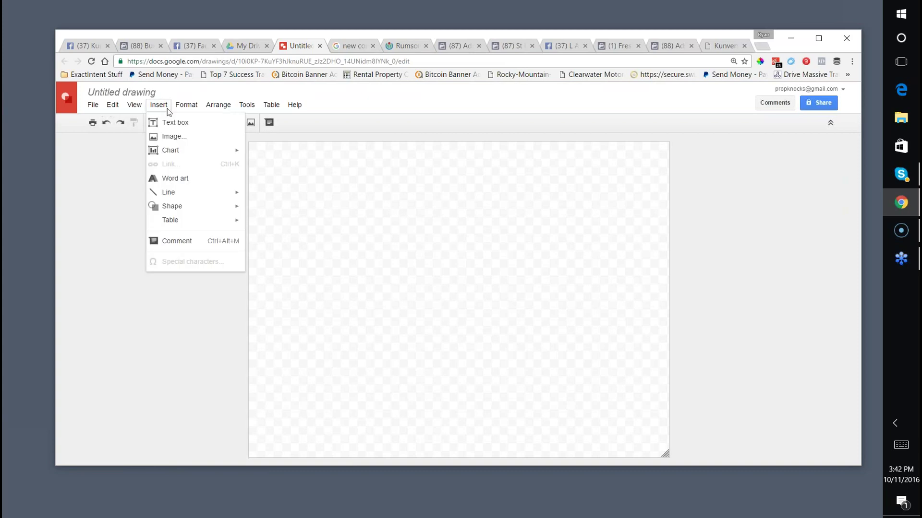
left_click(193, 138)
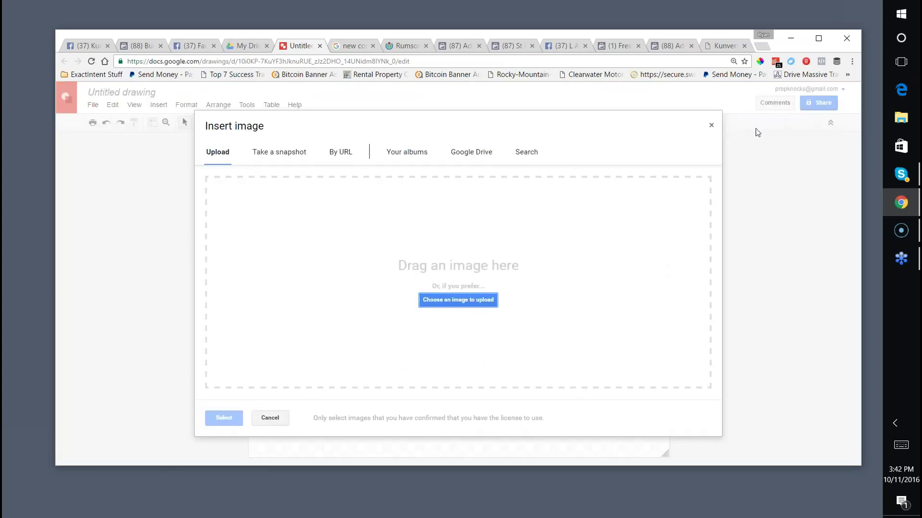
key("Escape")
right_click(330, 228)
left_click(450, 265)
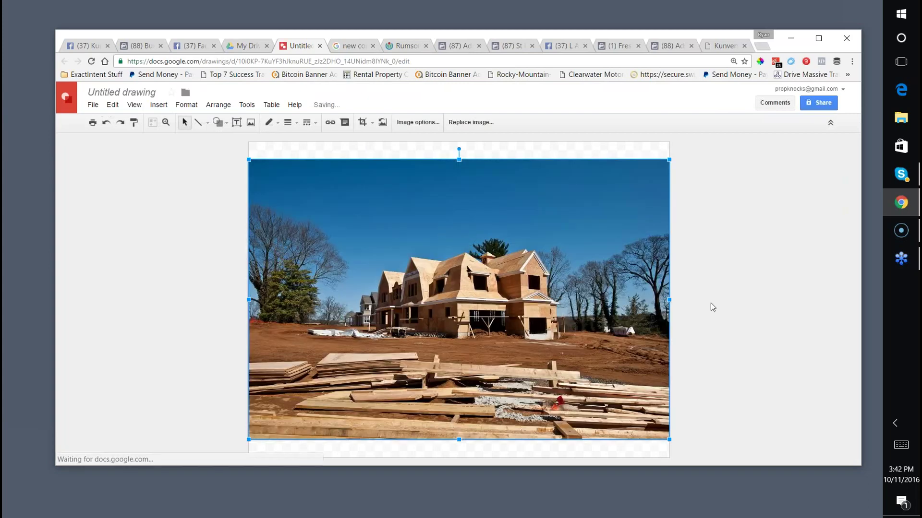
left_click(694, 344)
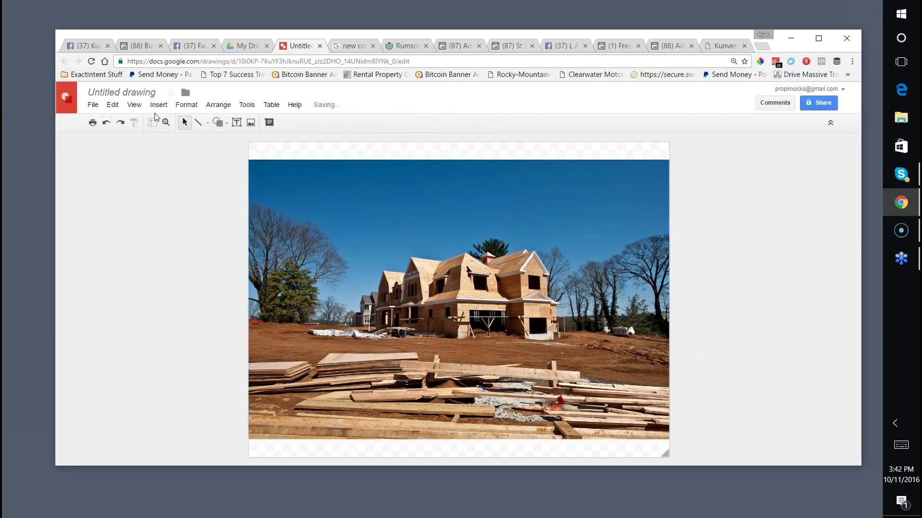
left_click(158, 105)
left_click(175, 126)
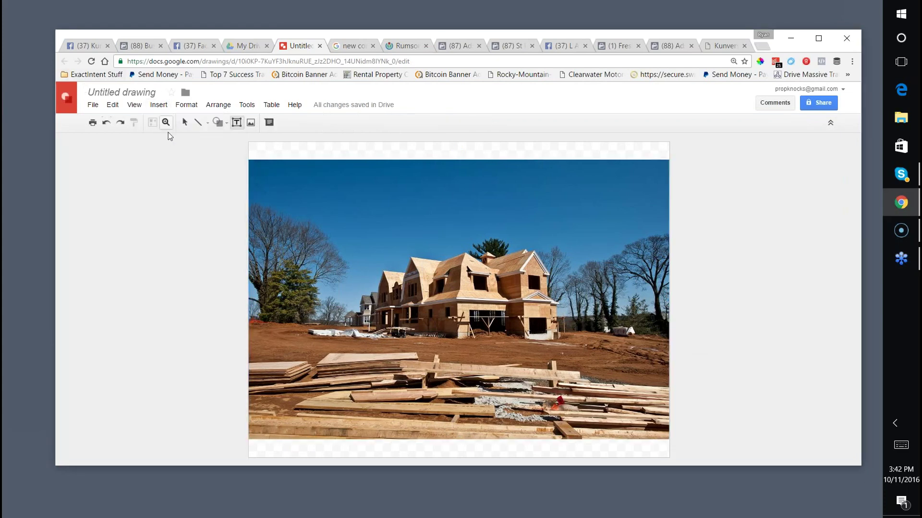
Add a text box over the photo reading 'NEW CONSTRUCTION HOMES FOR SALE' in bold 24 pt Gloria Hallelujah.
left_click_drag(291, 194, 646, 314)
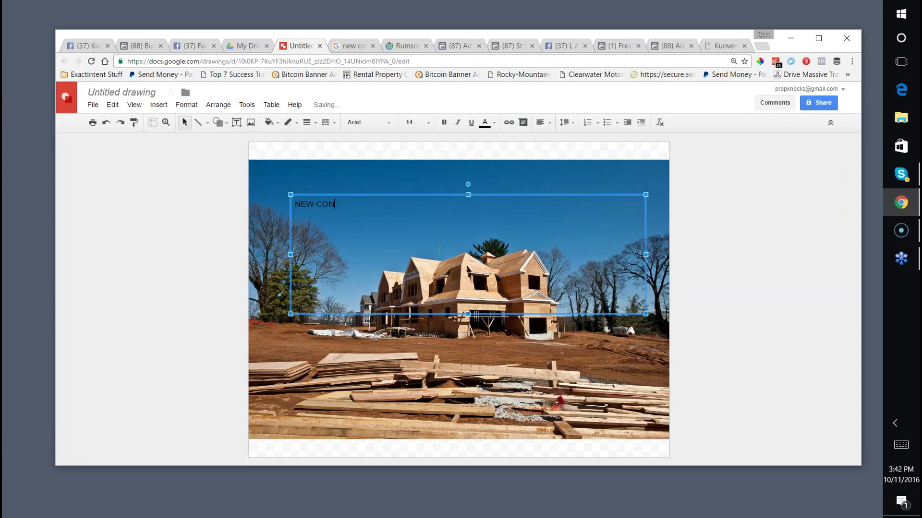
type("NEW CONSTRUcTION HOMES FOR SALE")
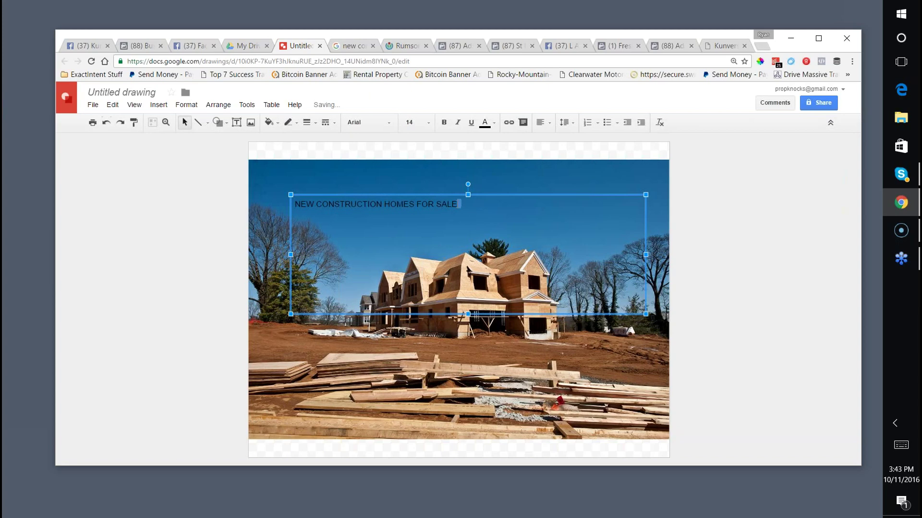
left_click_drag(459, 204, 294, 204)
left_click(413, 122)
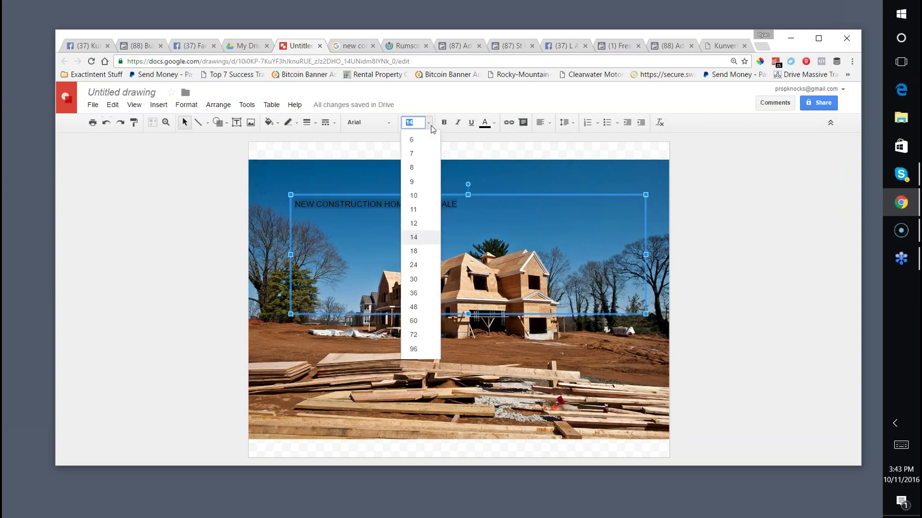
left_click(413, 265)
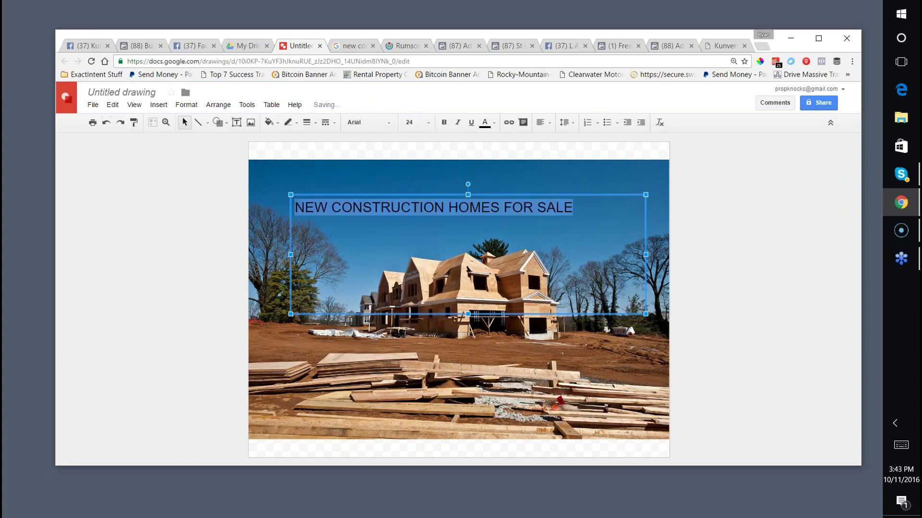
left_click(444, 122)
left_click(376, 124)
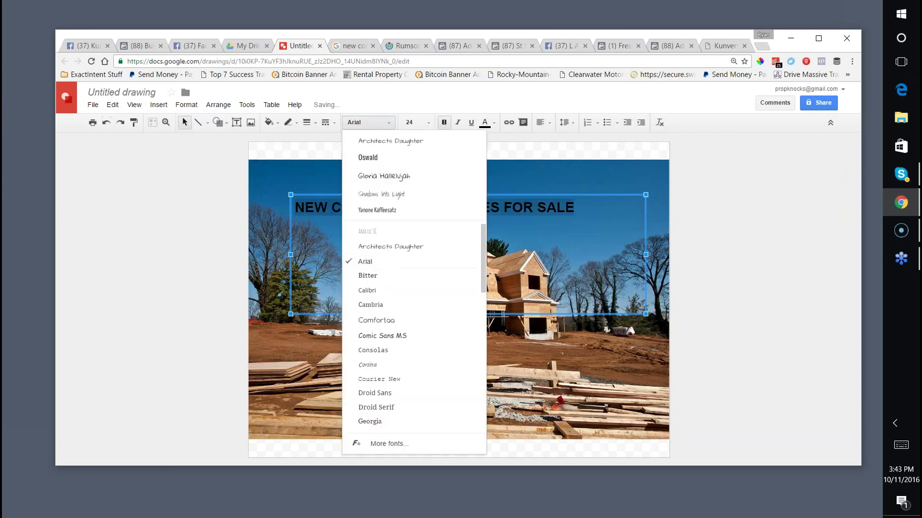
left_click(377, 177)
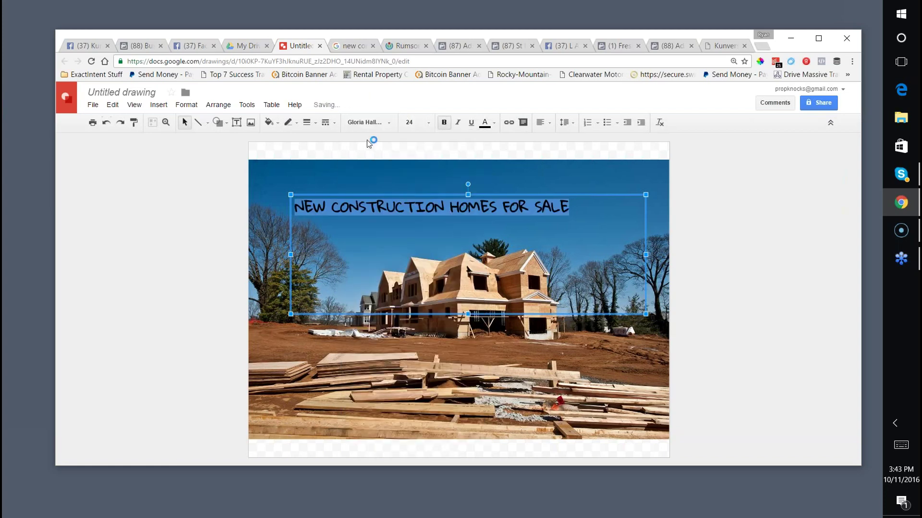
Give the heading text a yellow highlight.
left_click(485, 122)
left_click(555, 141)
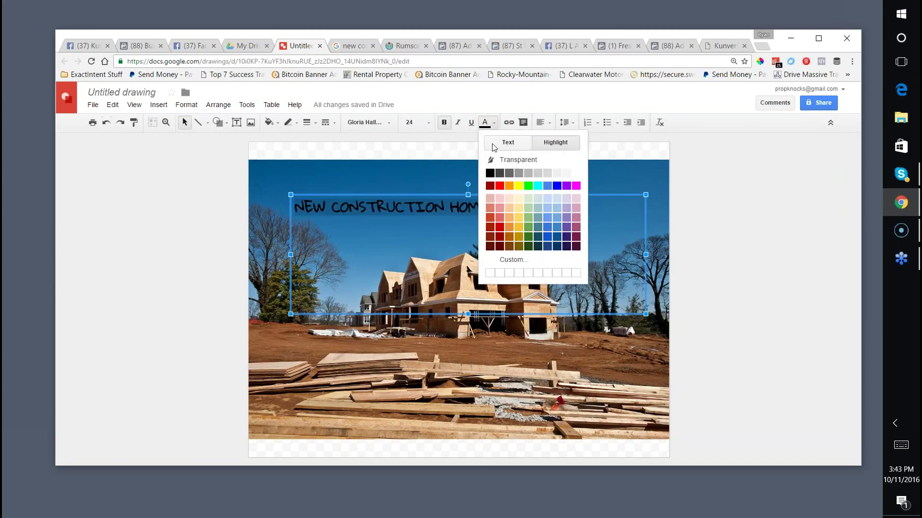
left_click(518, 185)
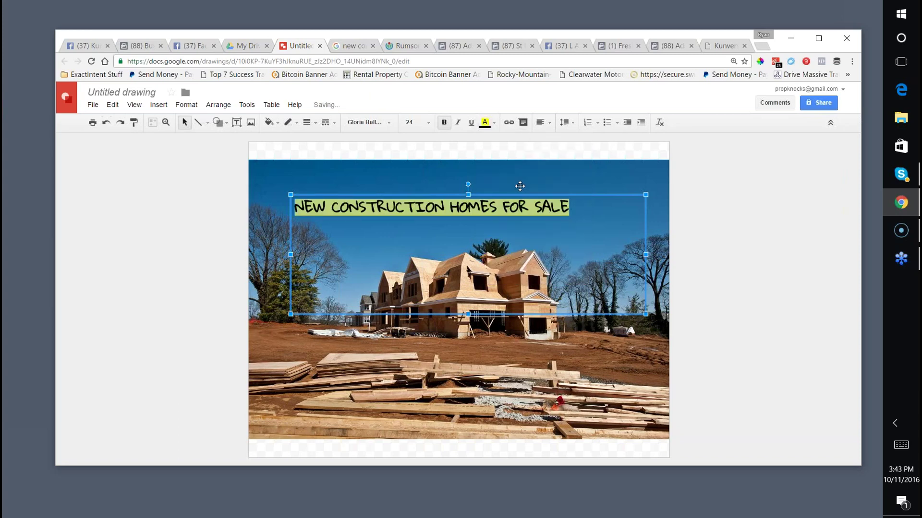
left_click(476, 181)
left_click(445, 207)
left_click_drag(286, 208, 566, 205)
left_click(489, 123)
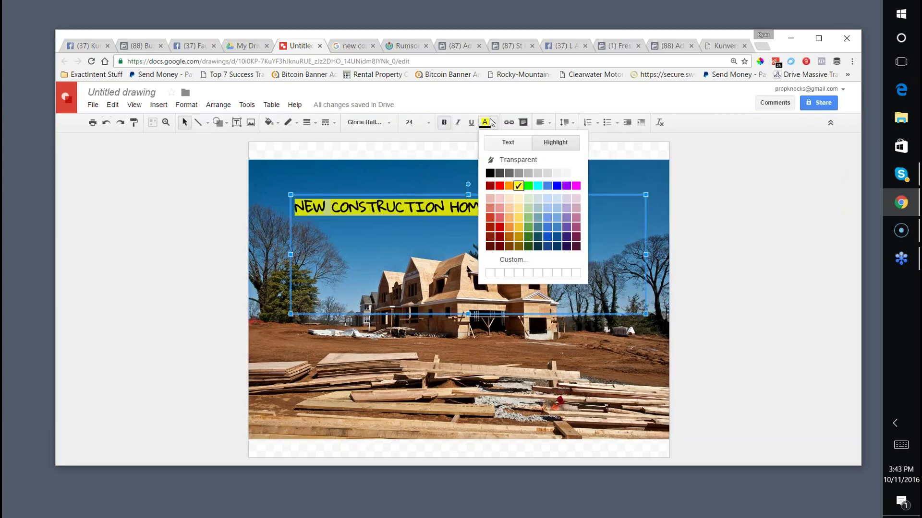
left_click(495, 183)
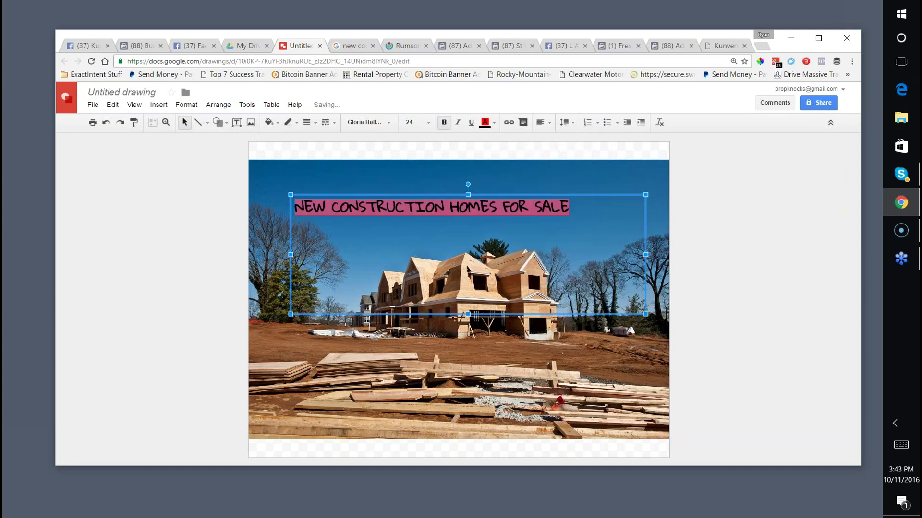
left_click(493, 123)
left_click(519, 187)
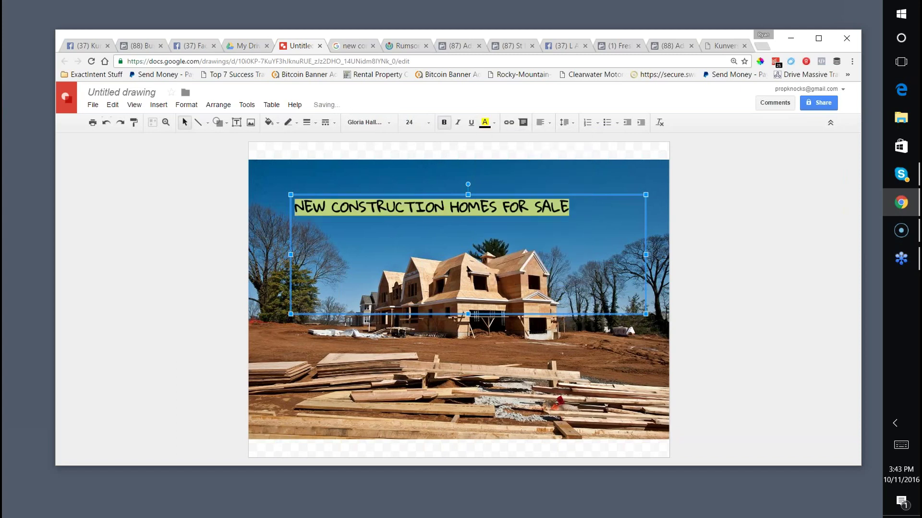
Make the heading text red and enlarge it to 30 pt.
left_click(490, 123)
left_click(508, 142)
left_click(499, 176)
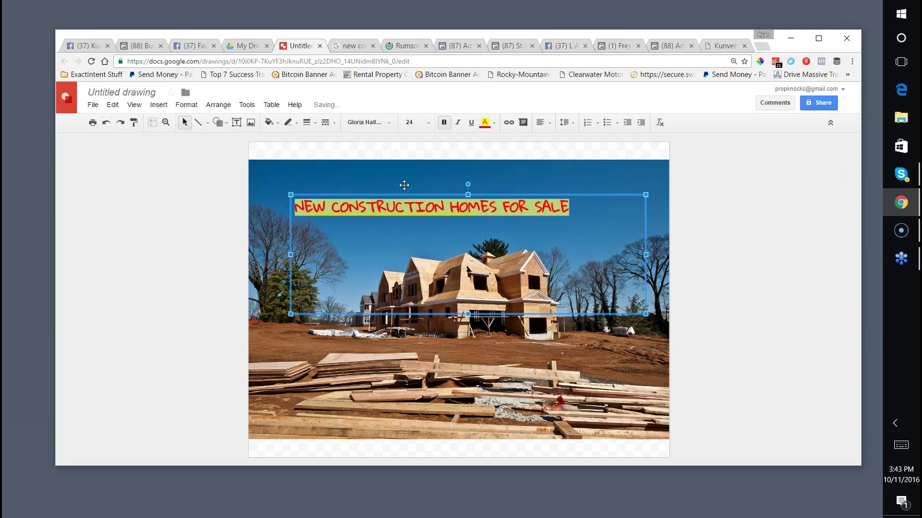
left_click(425, 123)
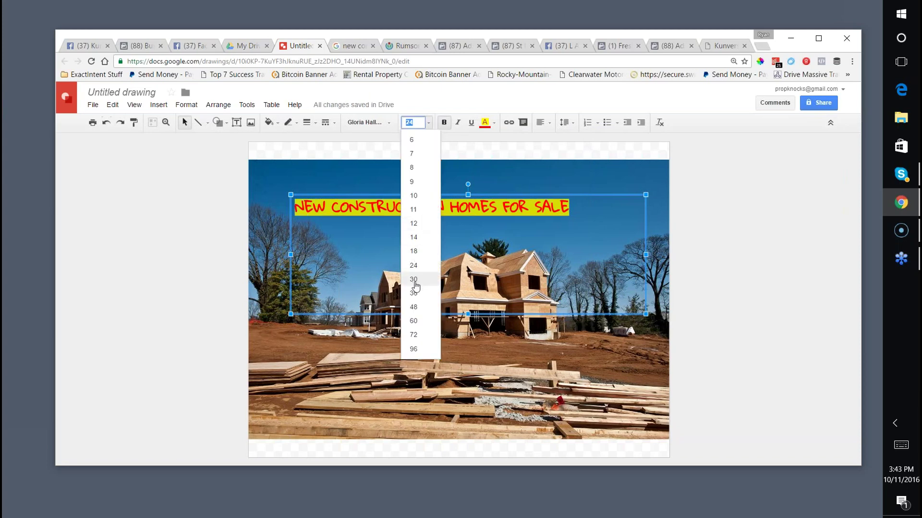
left_click(416, 280)
Move the heading down over the house and tilt it diagonally counter-clockwise.
left_click(360, 164)
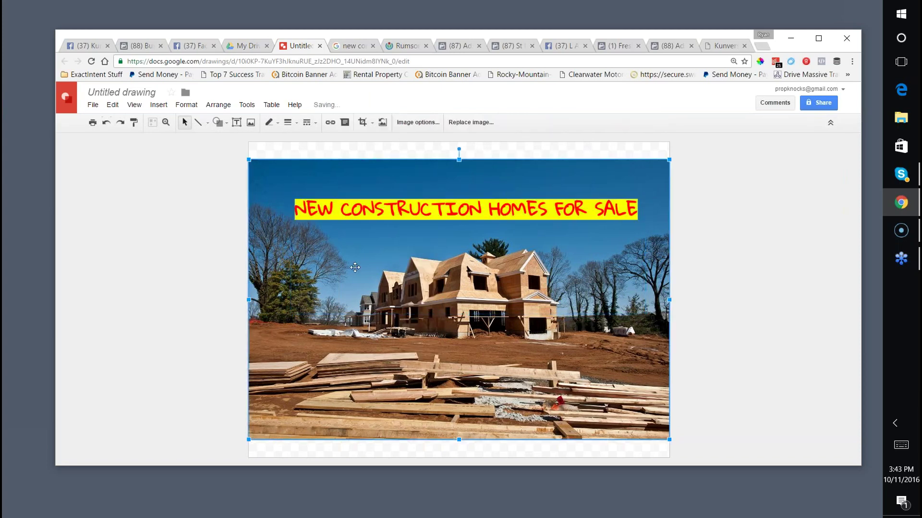
left_click(347, 230)
left_click_drag(293, 204, 272, 240)
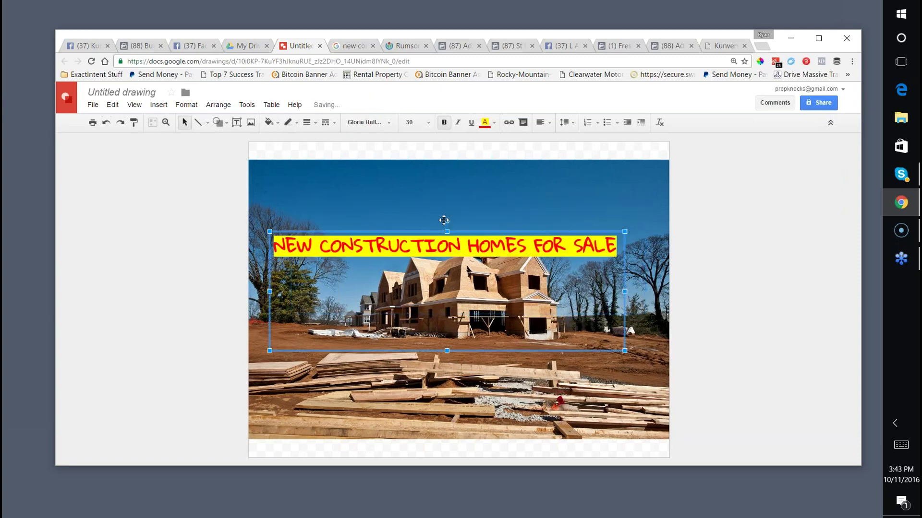
left_click_drag(447, 221, 433, 234)
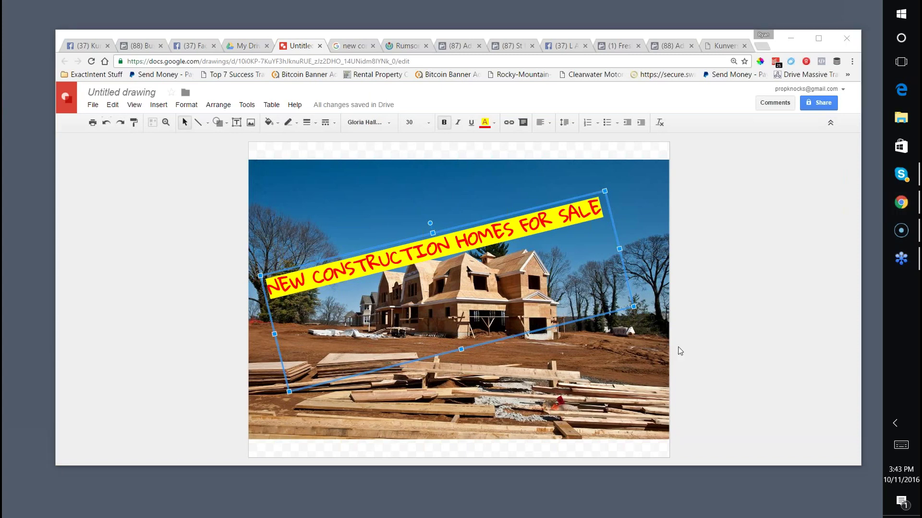
left_click(717, 287)
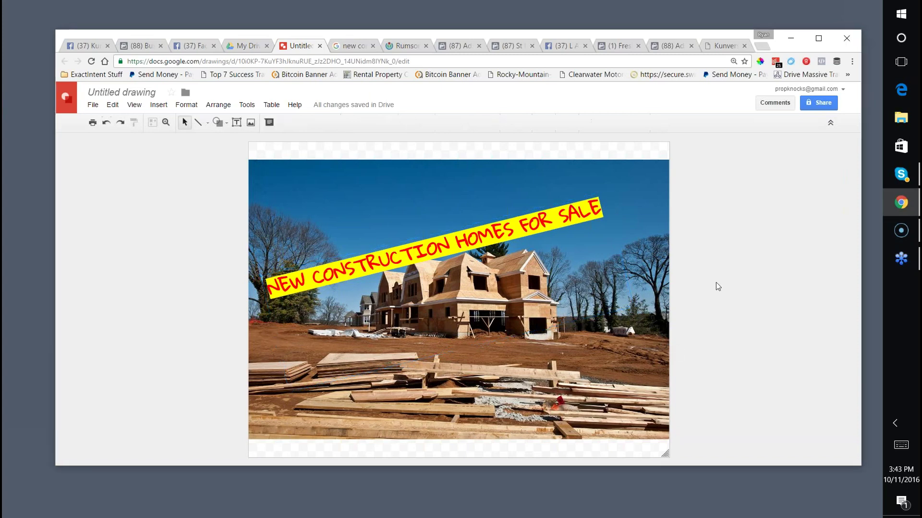
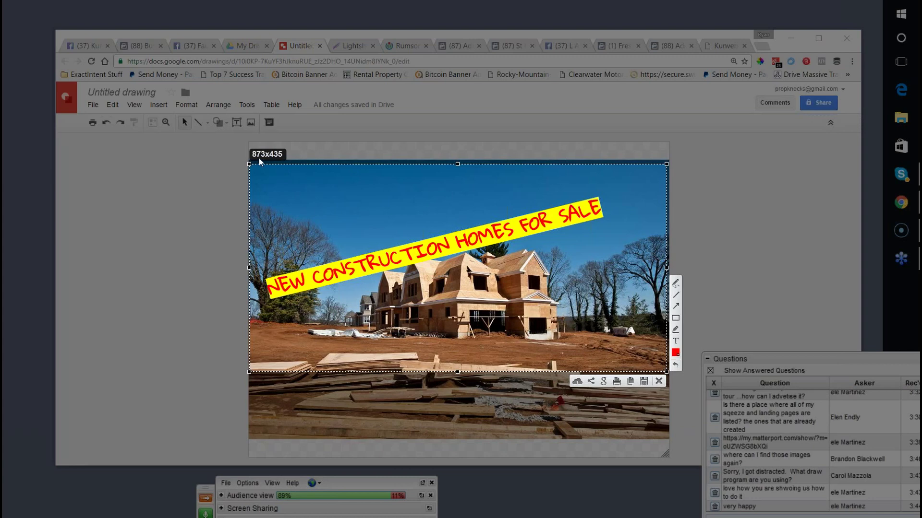
Set the banner text 'NEW CONSTRUCTION HOMES FOR SALE' to font size 36.
key("Escape")
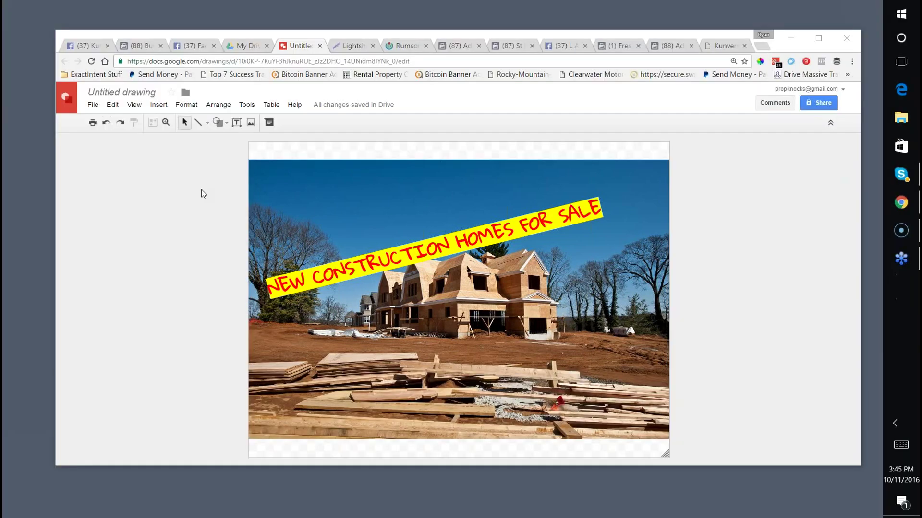
left_click(482, 246)
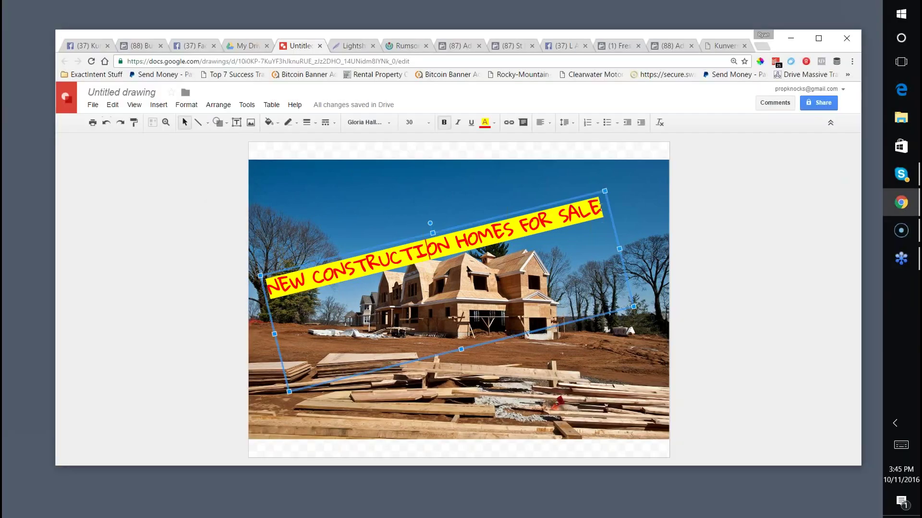
left_click_drag(593, 206, 223, 219)
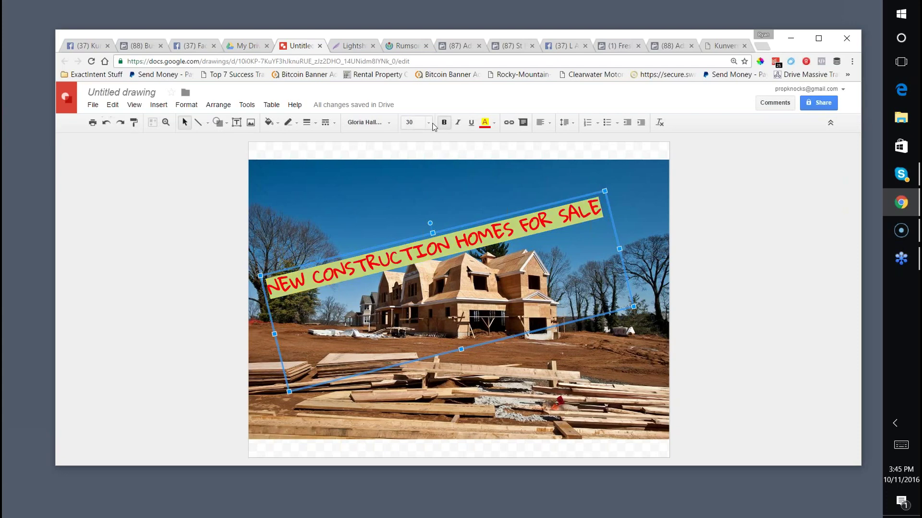
left_click(432, 124)
left_click(412, 292)
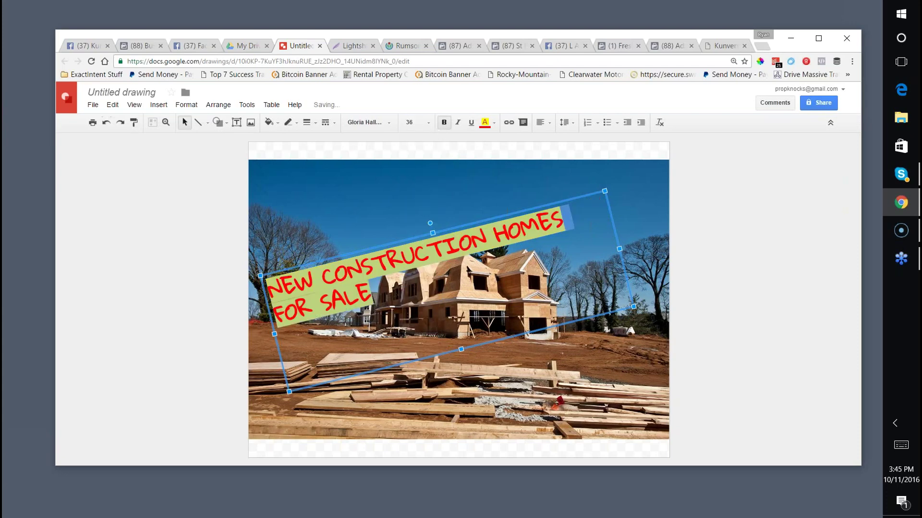
Widen the banner box and move it down-left onto one diagonal line across the photo.
left_click_drag(619, 249, 701, 229)
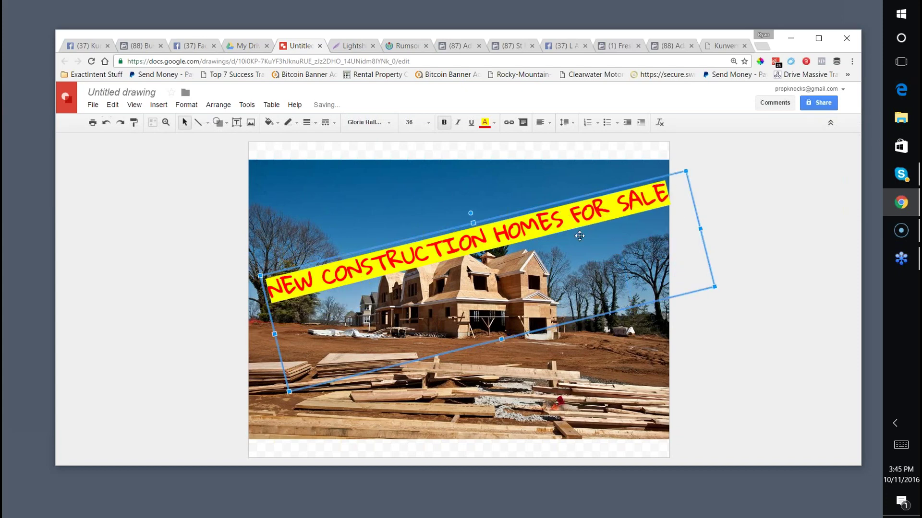
left_click_drag(409, 241, 385, 283)
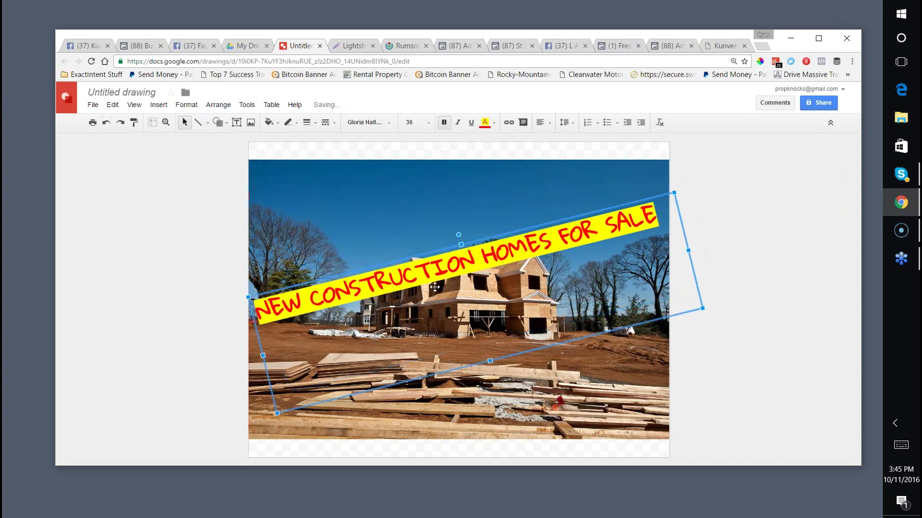
left_click(339, 200)
key("Print")
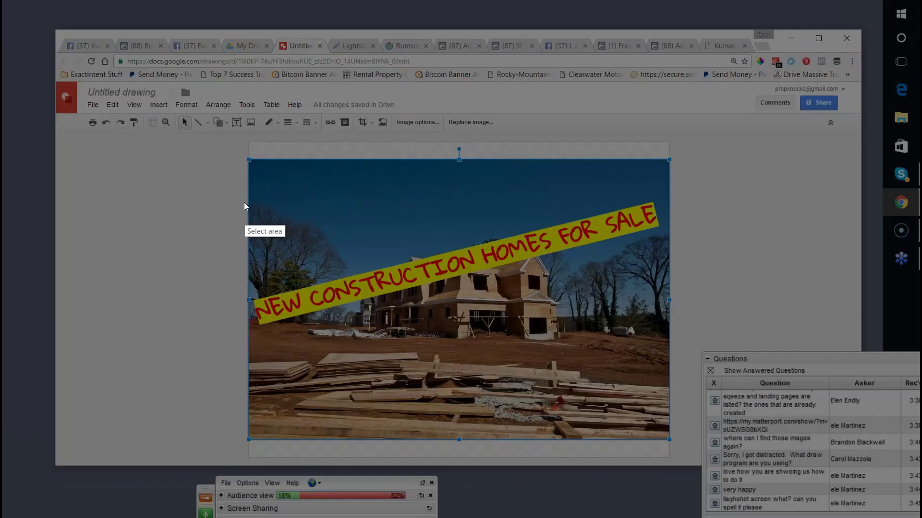
Capture the bannered photo area with Lightshot and save it as a JPEG on the desktop.
mouse_move(251, 168)
left_mouse_down()
mouse_move(313, 331)
mouse_move(604, 388)
mouse_move(665, 375)
left_mouse_up()
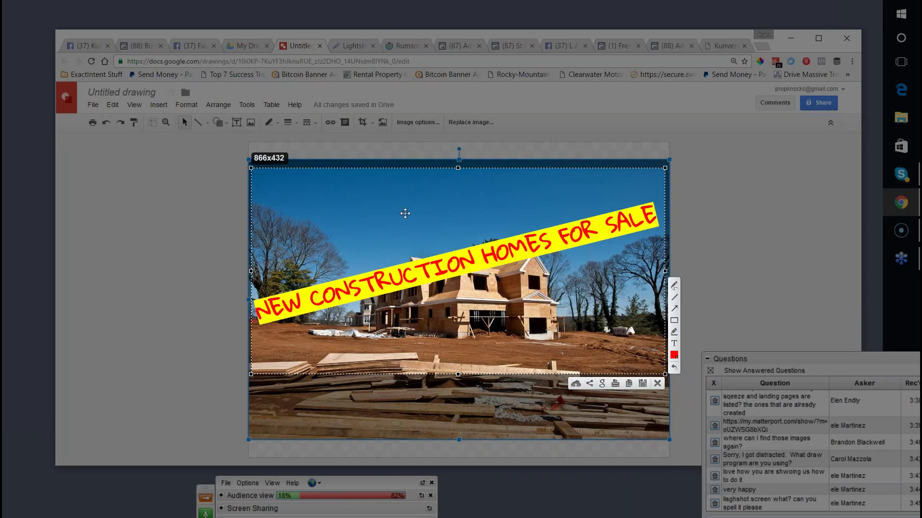
right_click(404, 213)
left_click(440, 256)
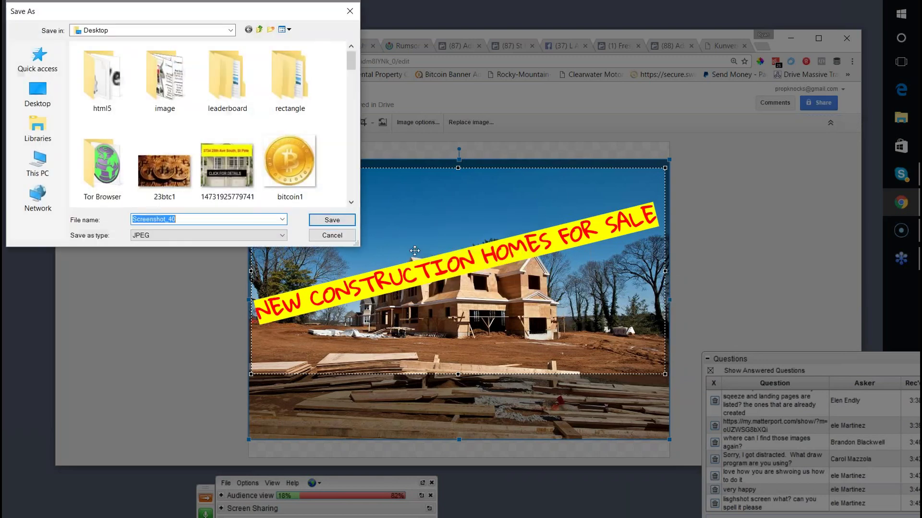
left_click(328, 217)
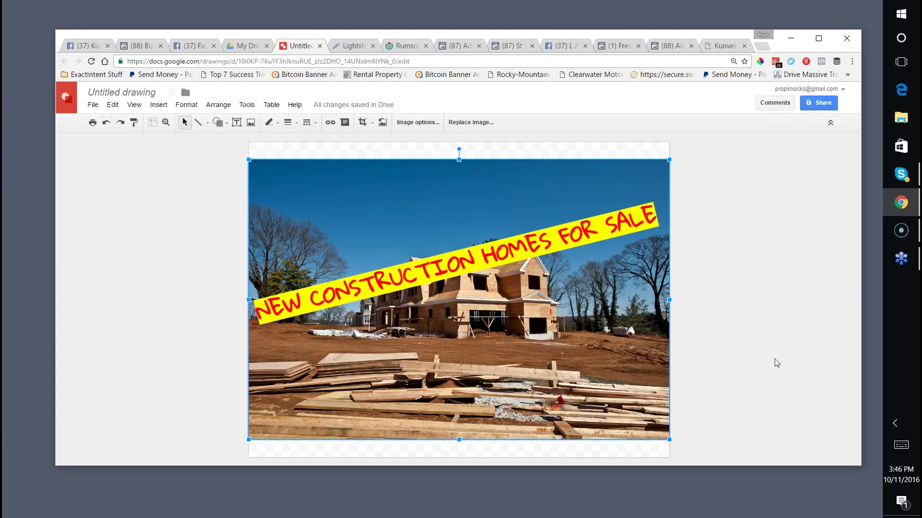
Copy the Lightshot homepage address from the Lightshot website tab.
left_click(351, 45)
right_click(238, 58)
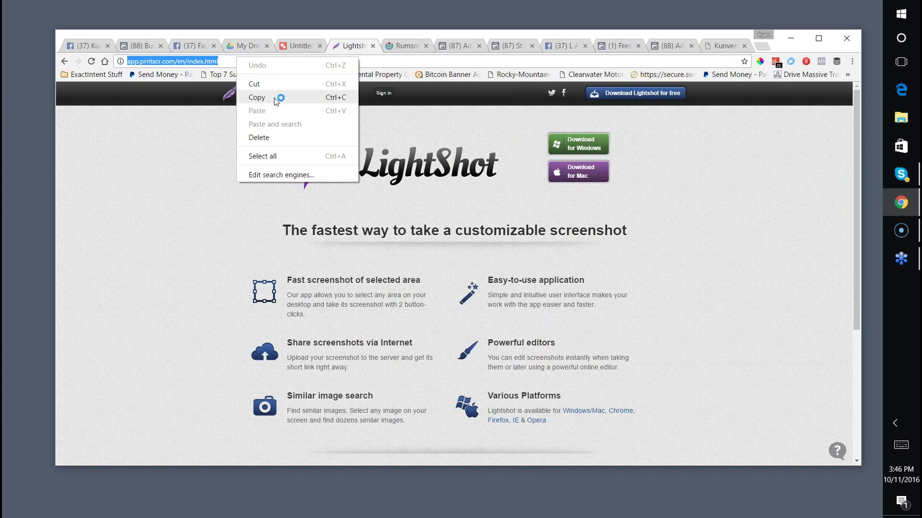
left_click(280, 98)
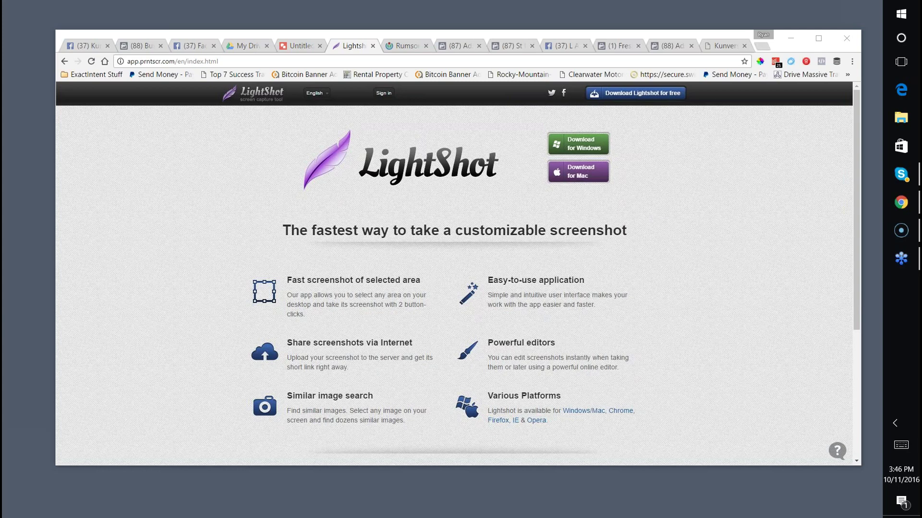
Glance at the Untitled drawing, then return to the Lightshot tab and select its address.
left_click(296, 46)
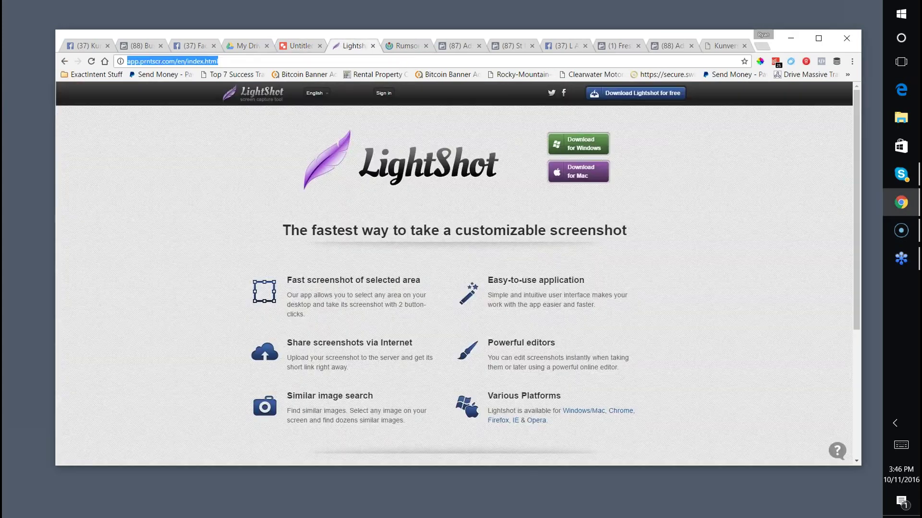
left_click(353, 46)
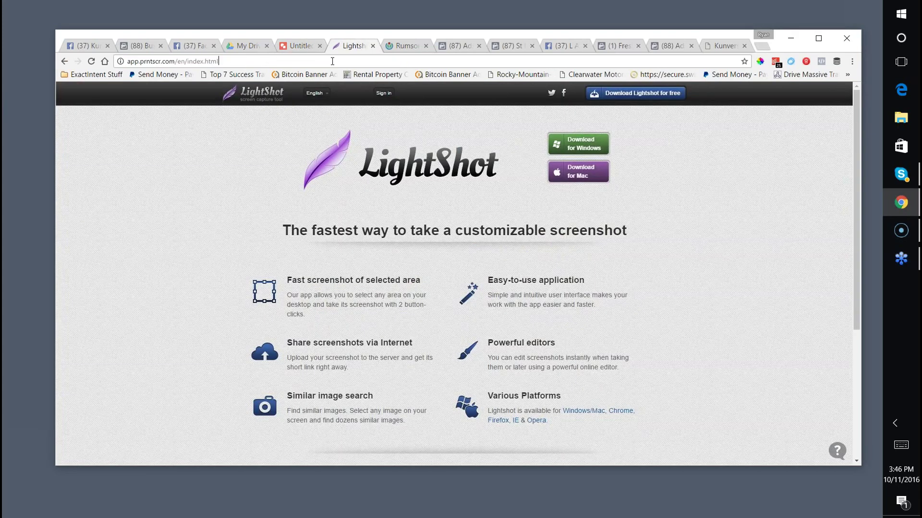
left_click(332, 60)
Load search.exprealty.com and scroll through the St Petersburg home listings.
type("search")
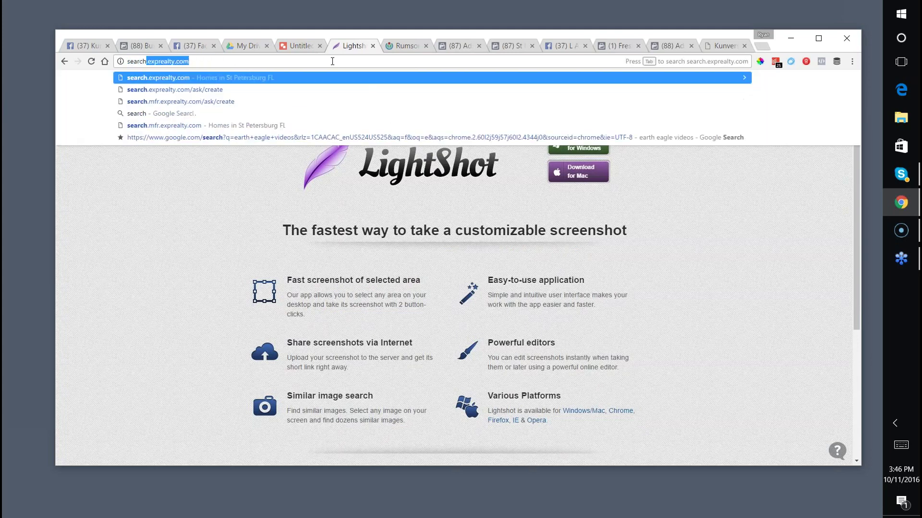
key("Return")
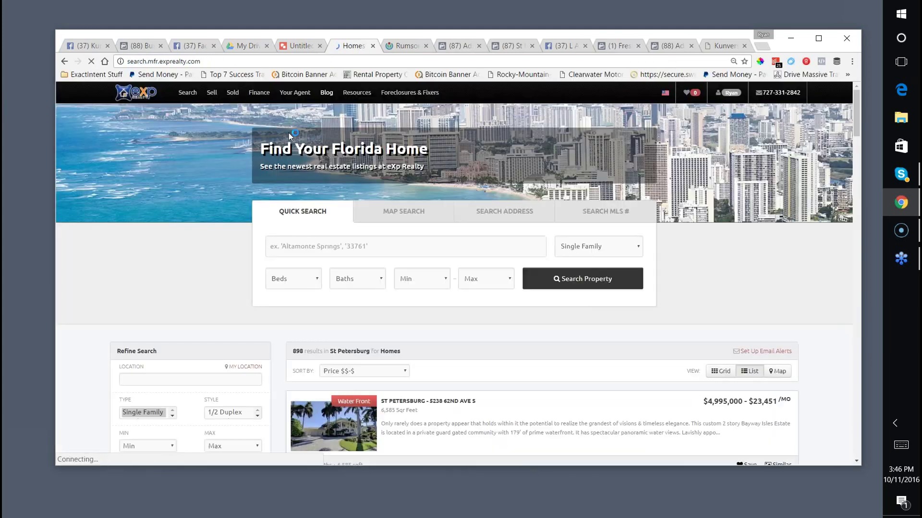
scroll(220, 144, "down", 5)
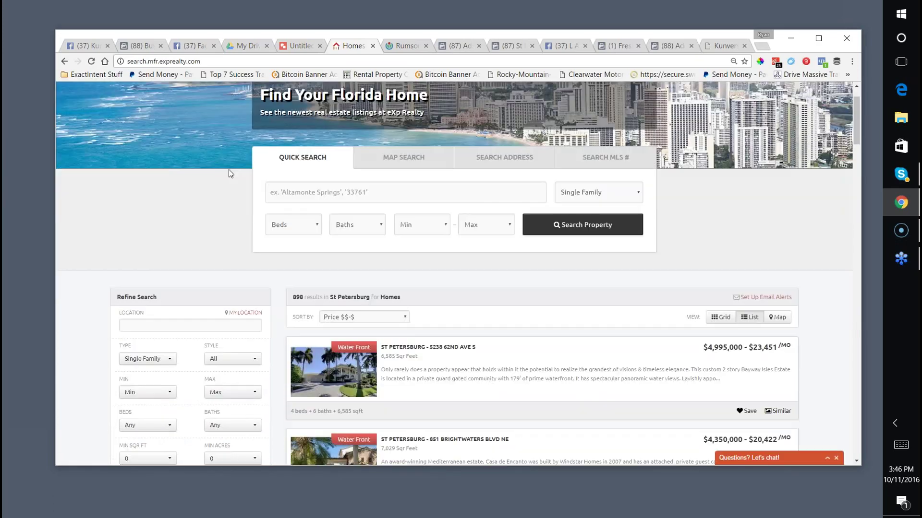
scroll(229, 174, "down", 6)
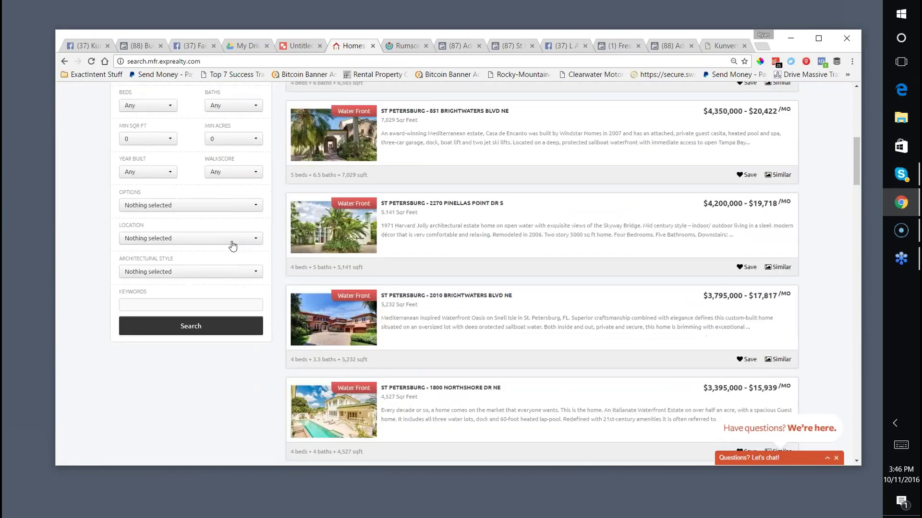
scroll(187, 257, "down", 4)
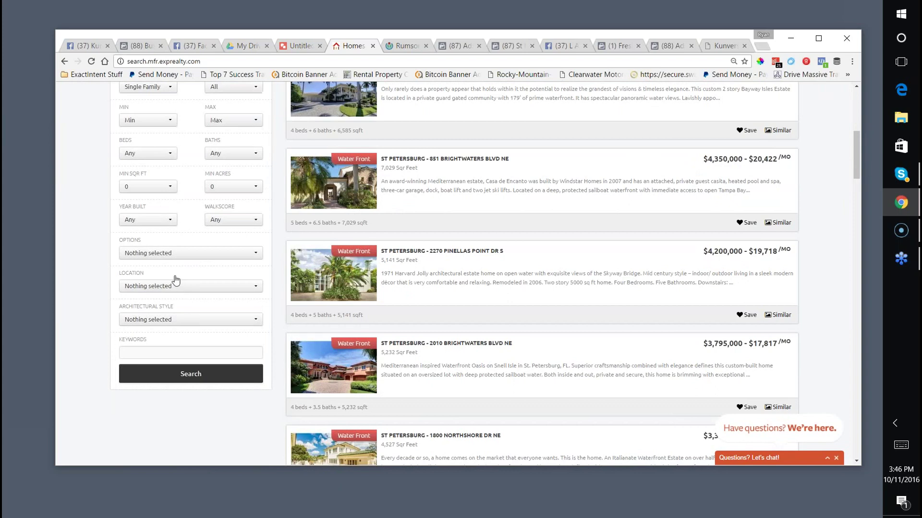
Browse the LOCATION filter list, close it without a choice, then go to the Rumson photo.
left_click(174, 287)
scroll(182, 331, "down", 15)
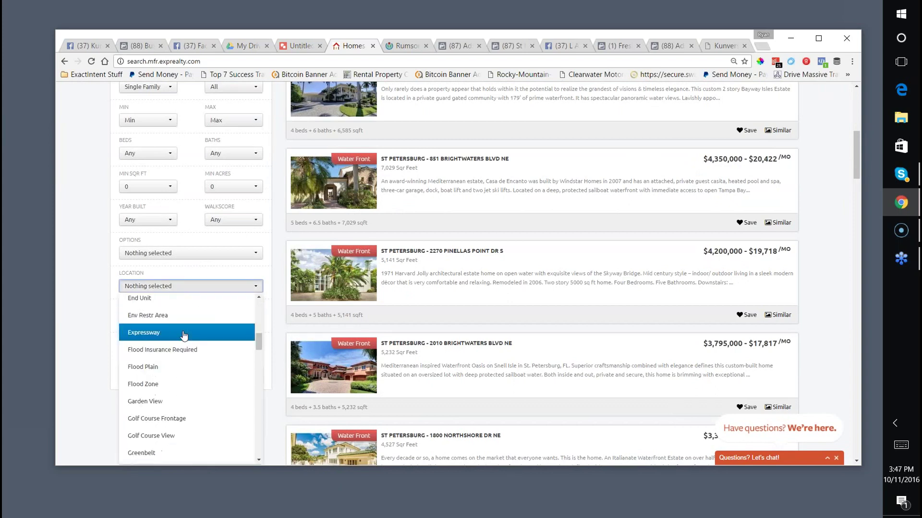
scroll(181, 354, "down", 3)
scroll(181, 350, "up", 3)
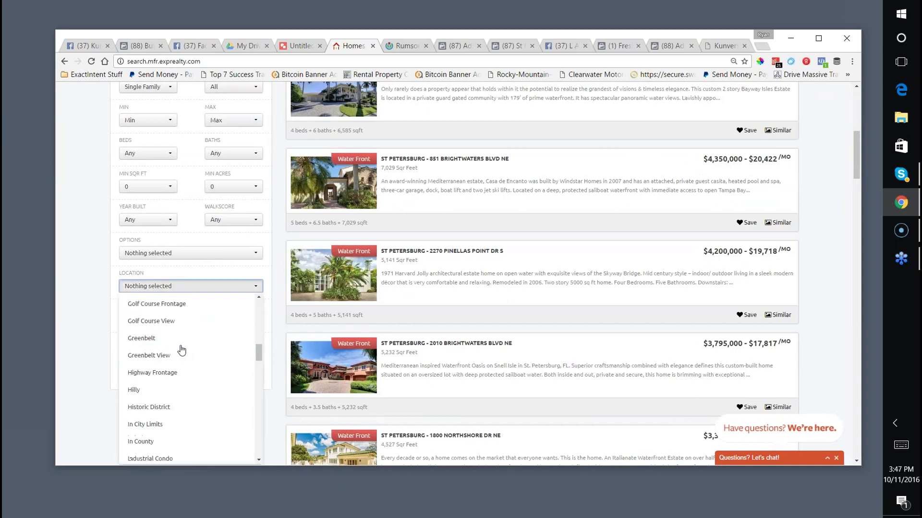
left_click(87, 285)
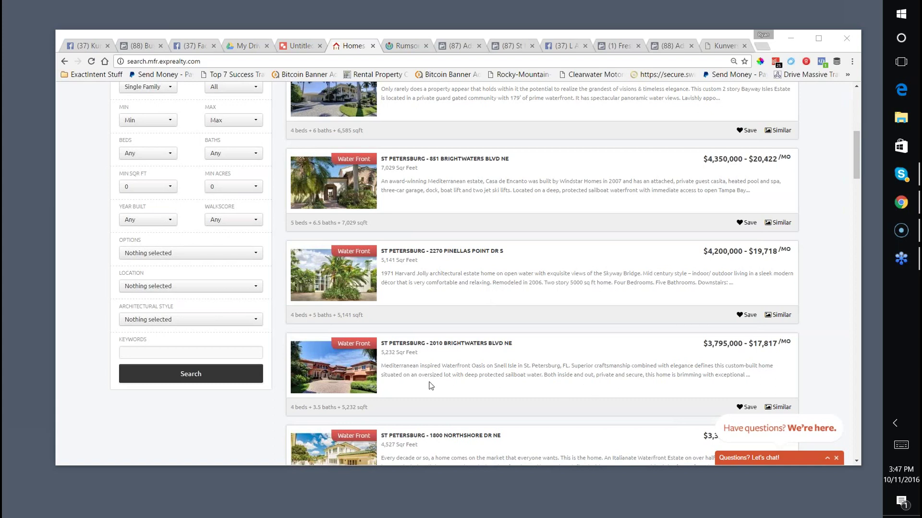
left_click(392, 47)
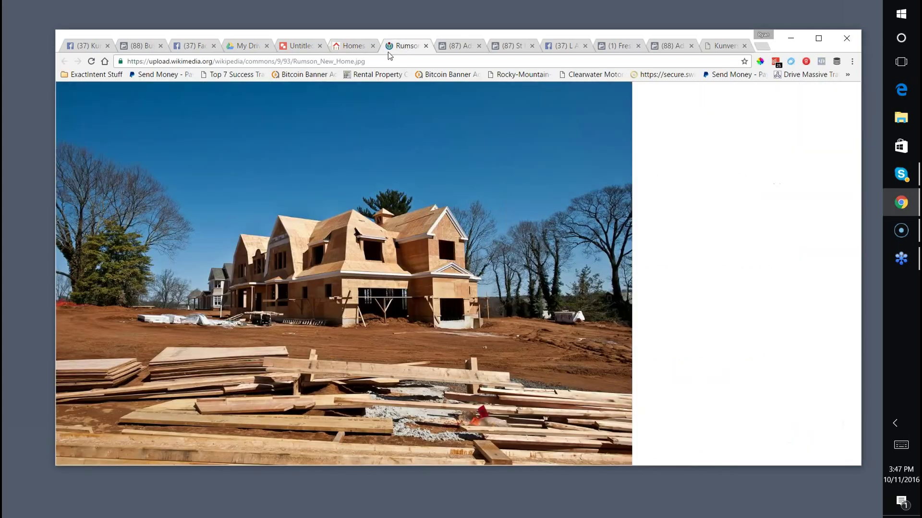
Load the pasted Matterport tour address and dismiss the navigation help after a first move.
left_click(376, 61)
key("ctrl+v")
key("Return")
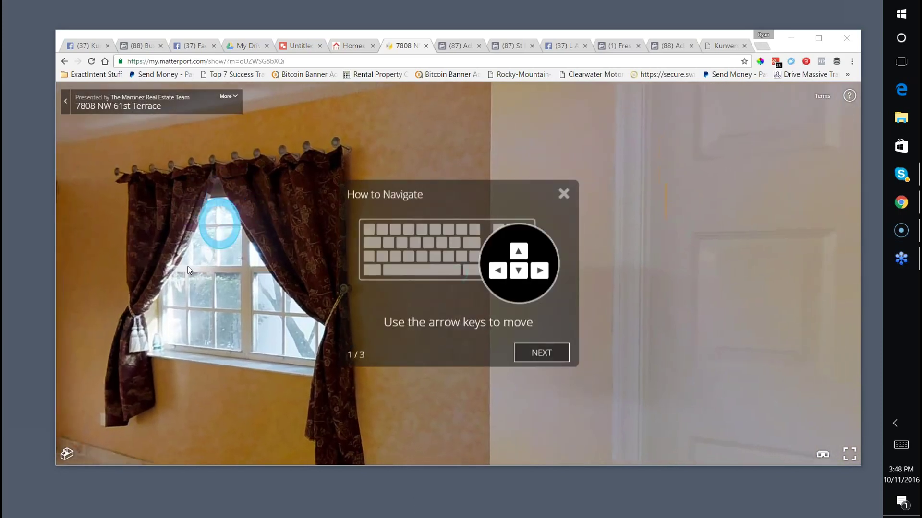
left_click_drag(188, 267, 231, 269)
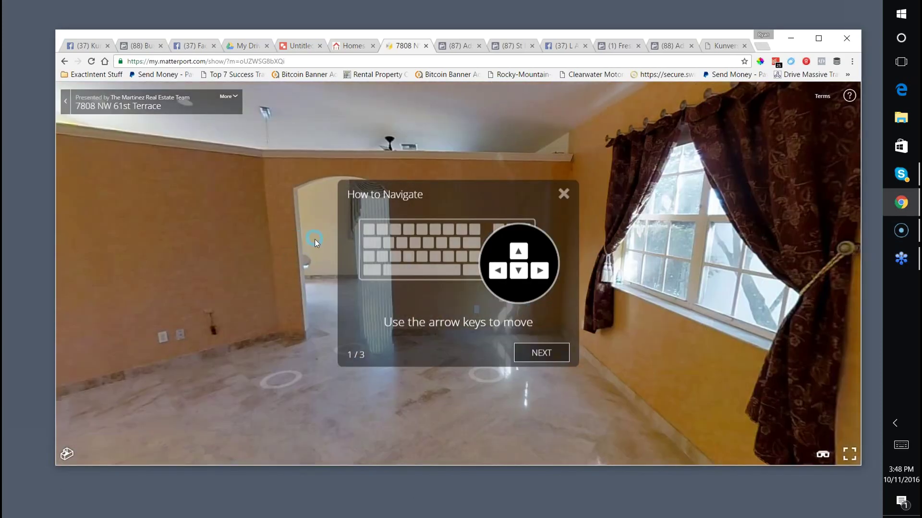
left_click(333, 246)
left_click(541, 353)
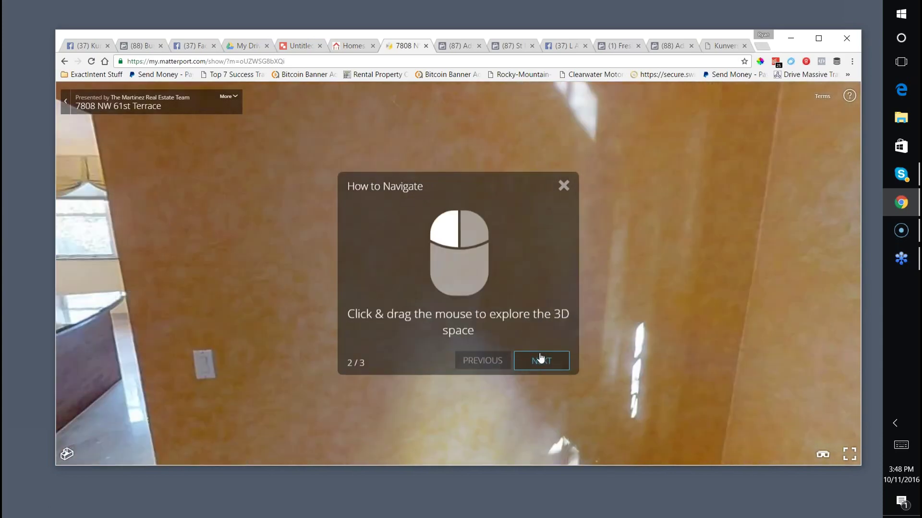
left_click(541, 359)
left_click(542, 363)
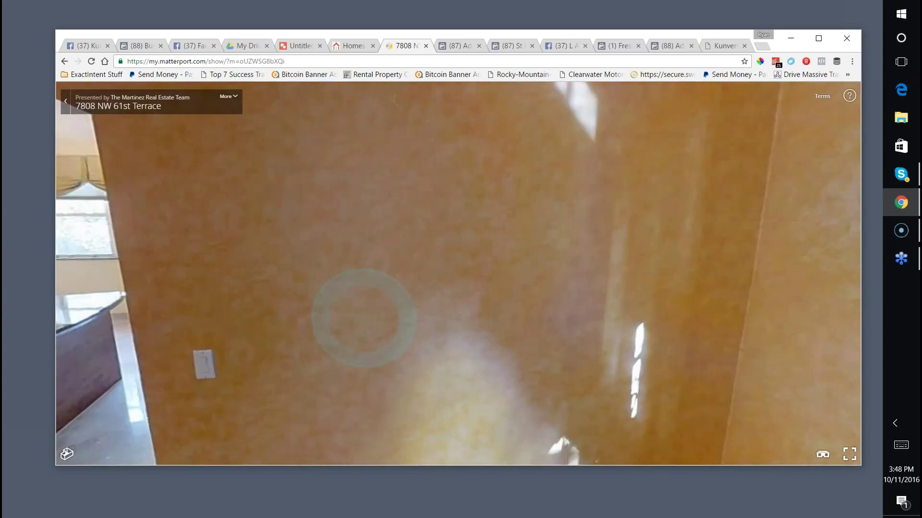
Walk through the kitchen and dining room, down the hallway into the bedroom window.
left_click(91, 269)
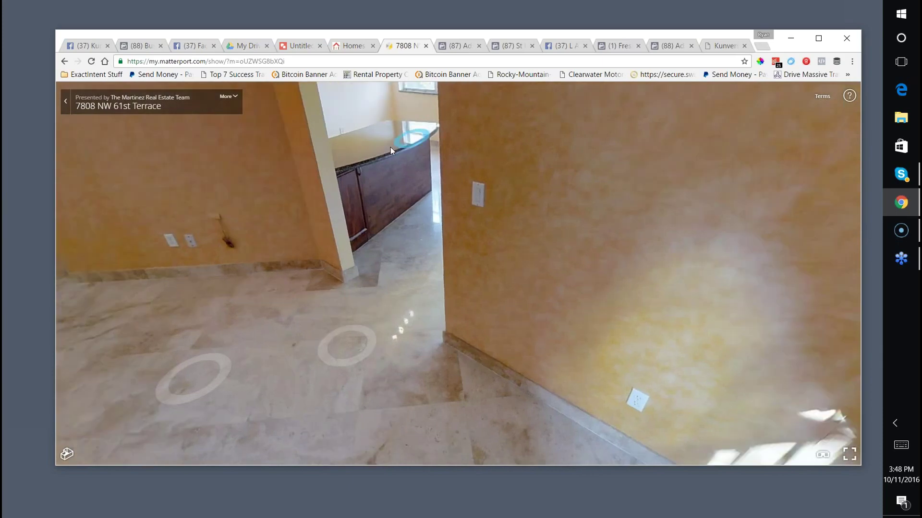
left_click(391, 148)
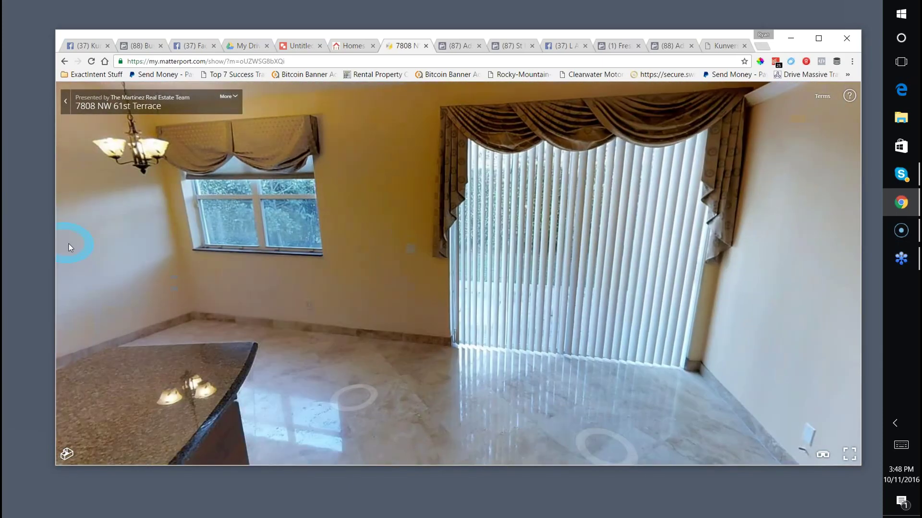
left_click_drag(68, 243, 339, 241)
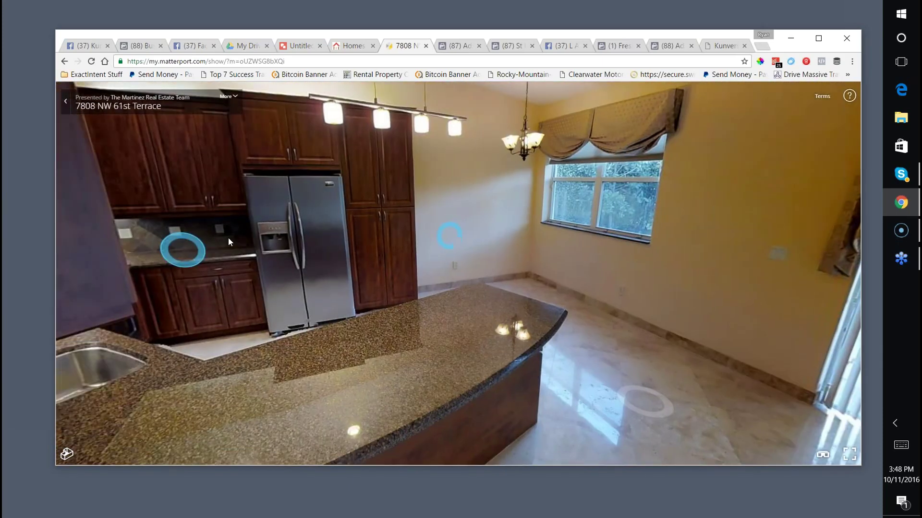
left_click(187, 246)
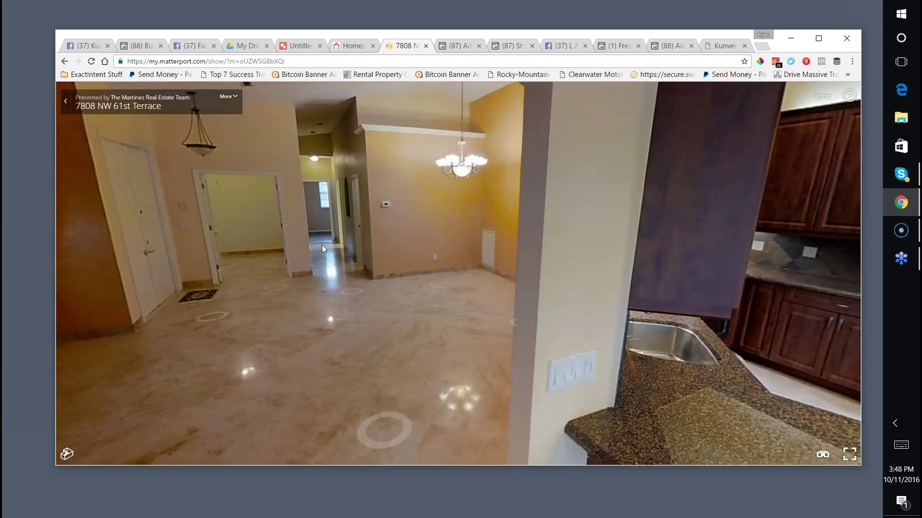
left_click(321, 244)
left_click(336, 232)
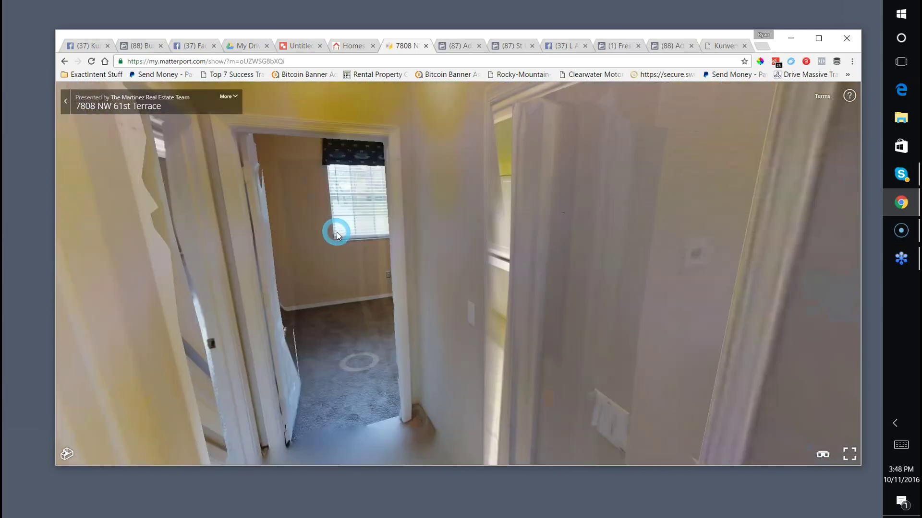
left_click_drag(414, 247, 305, 246)
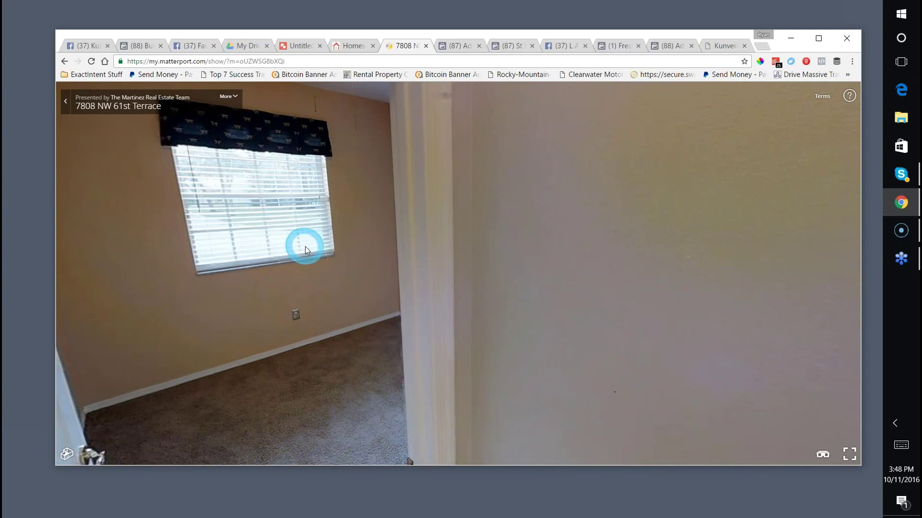
left_click(305, 247)
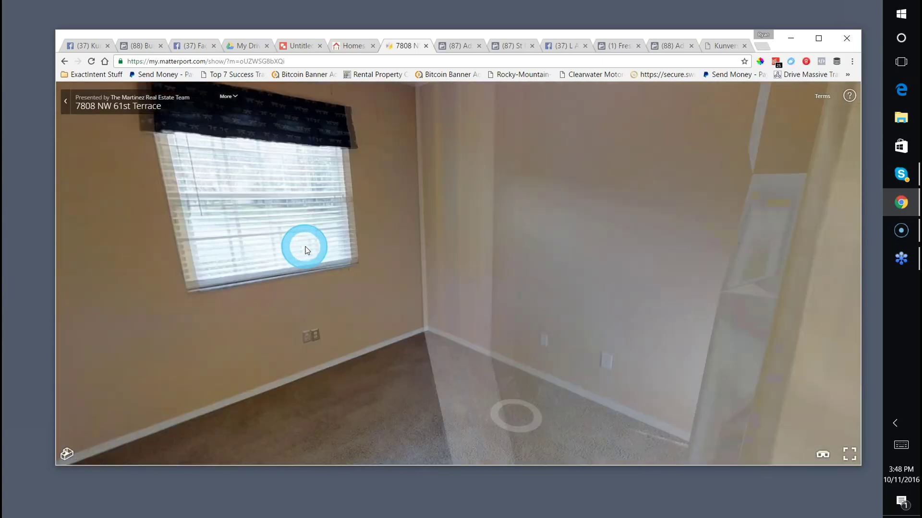
Cross the bedroom and walk back down the hallway into the far curtained room.
left_click(593, 309)
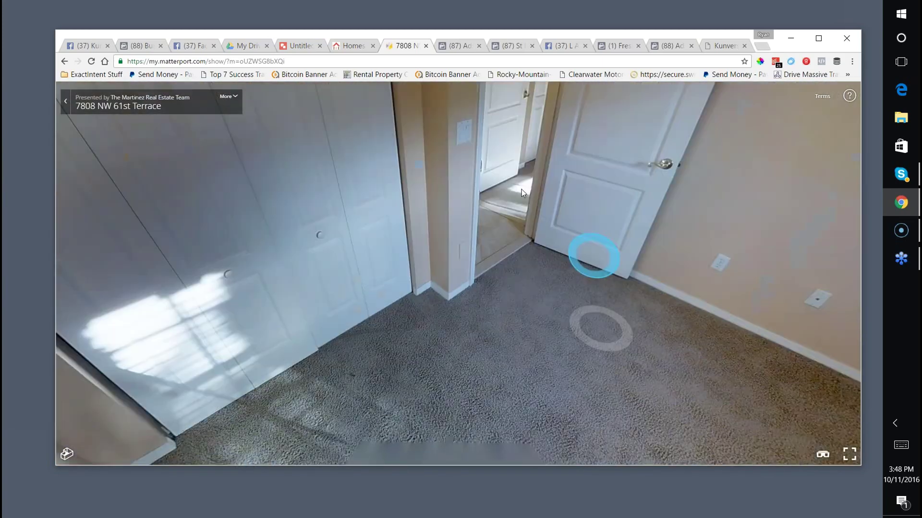
left_click(522, 189)
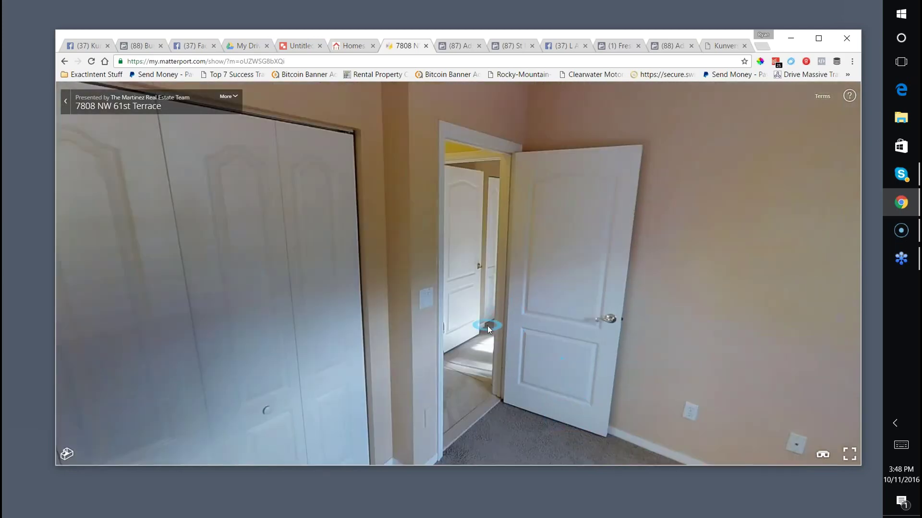
left_click(488, 327)
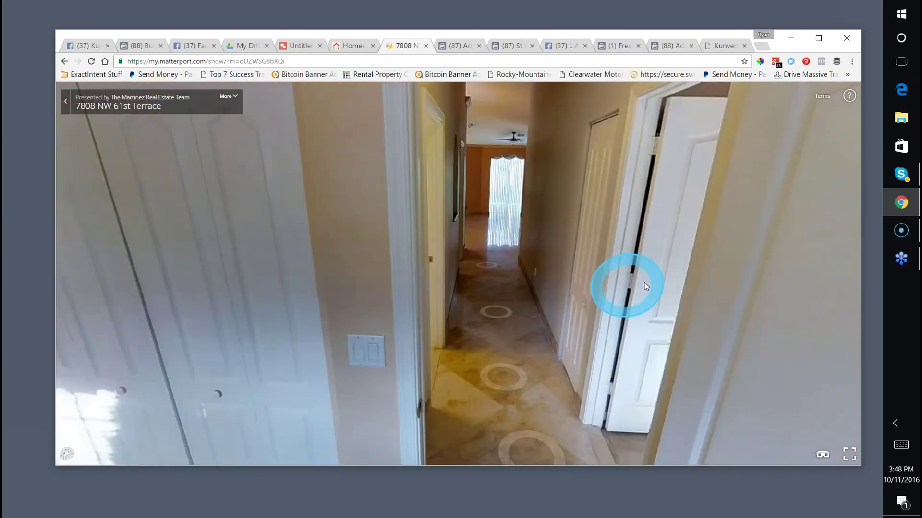
left_click(563, 266)
left_click(563, 266)
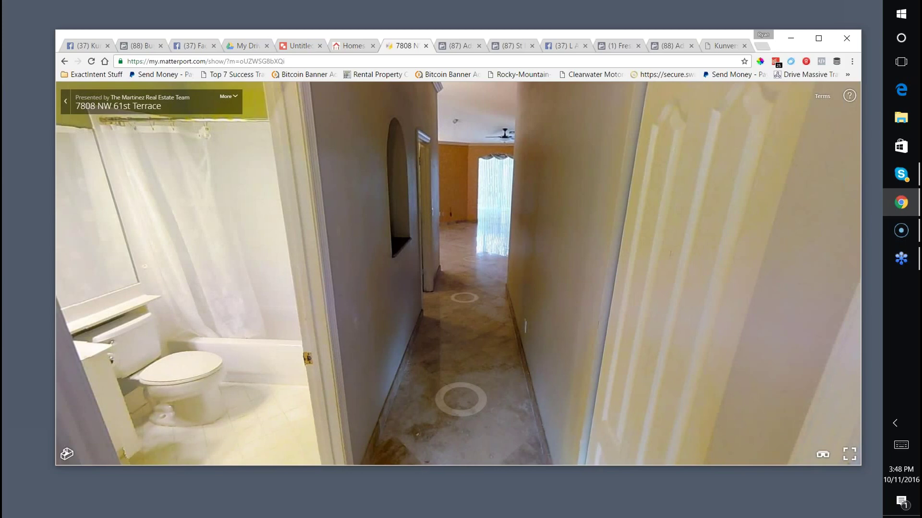
left_click(476, 244)
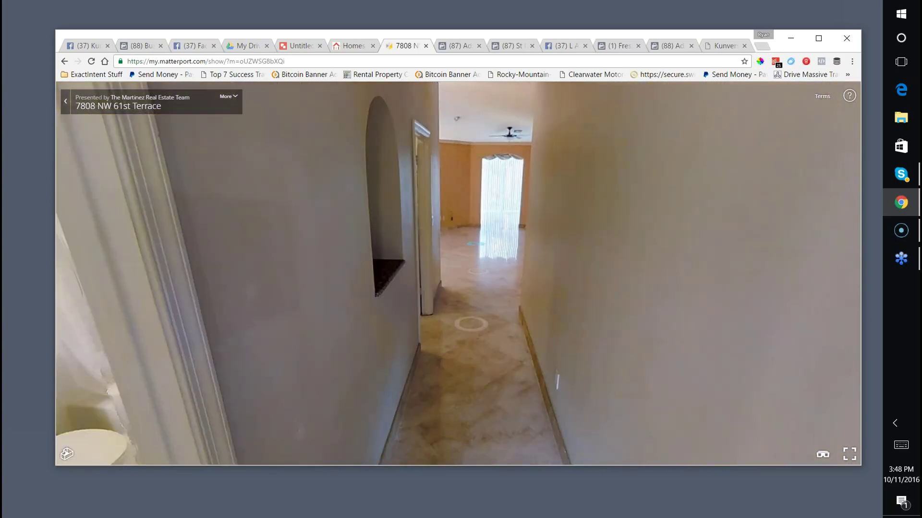
left_click(488, 242)
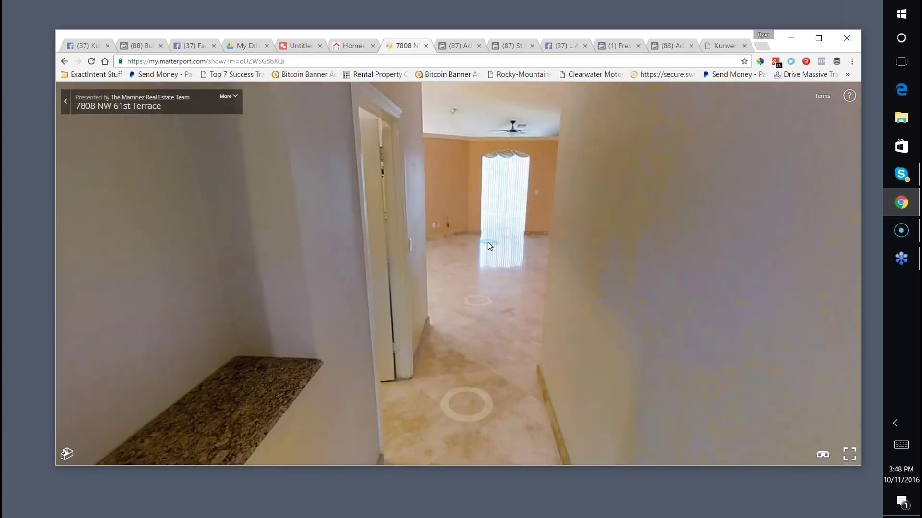
left_click(488, 242)
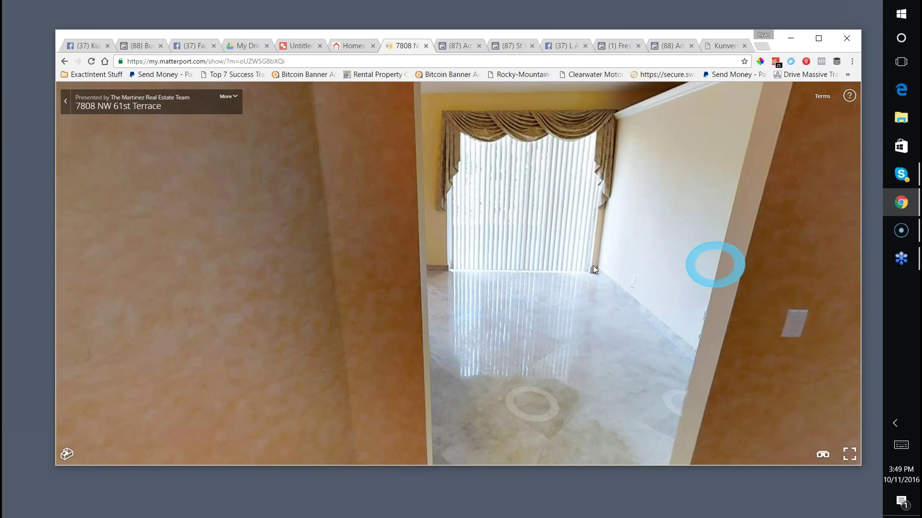
Look around the curtained-window room and move into the chandelier-lit dining area.
left_click(560, 267)
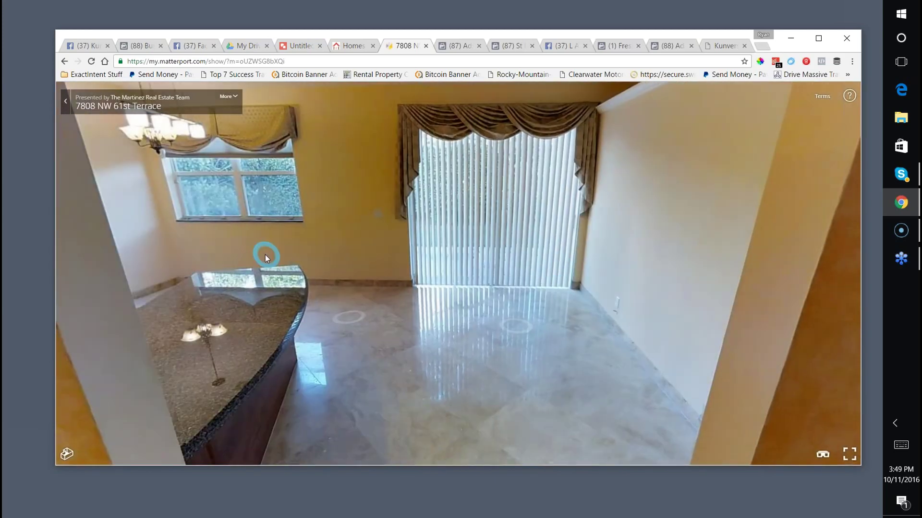
left_click_drag(264, 255, 608, 168)
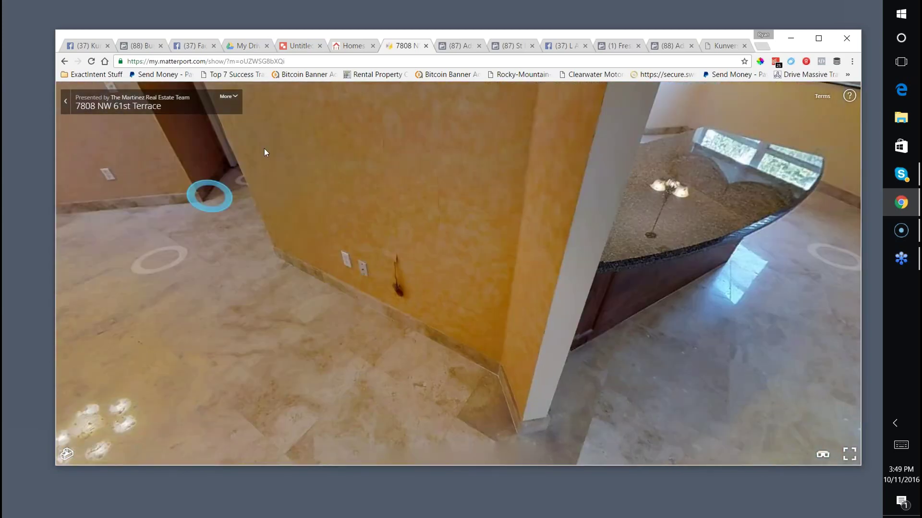
left_click_drag(264, 149, 509, 278)
left_click(508, 278)
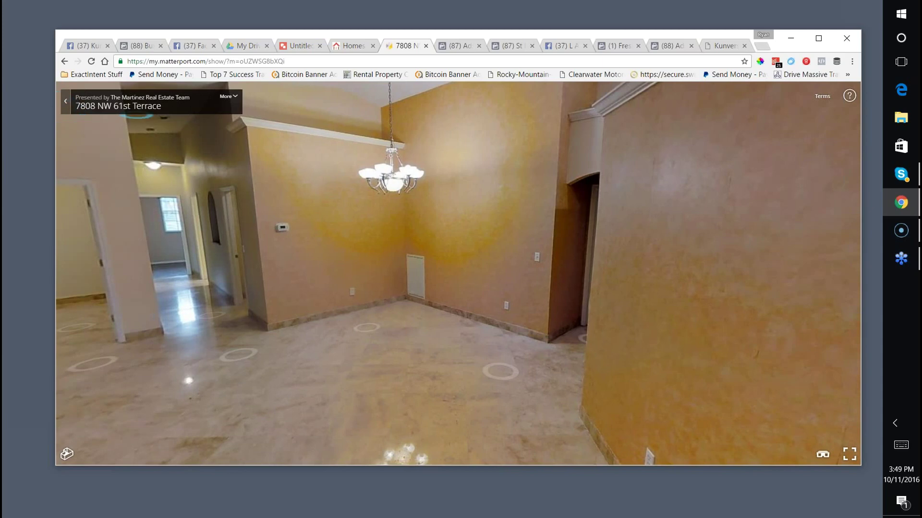
Copy the Matterport tour's full web address.
left_click(206, 61)
right_click(210, 61)
left_click(230, 95)
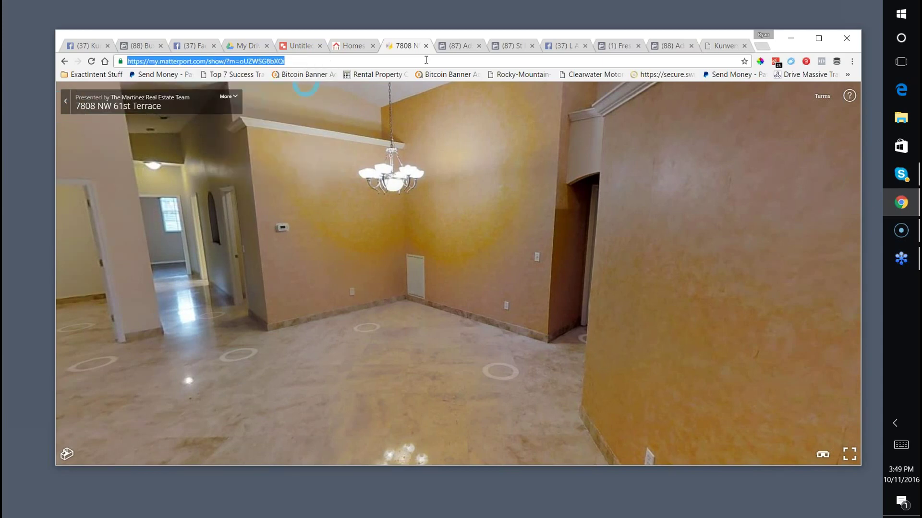
Reload the eXp 'Find Your Florida Home' search at search.mfr.exprealty.com and reposition the browser window.
left_click(342, 46)
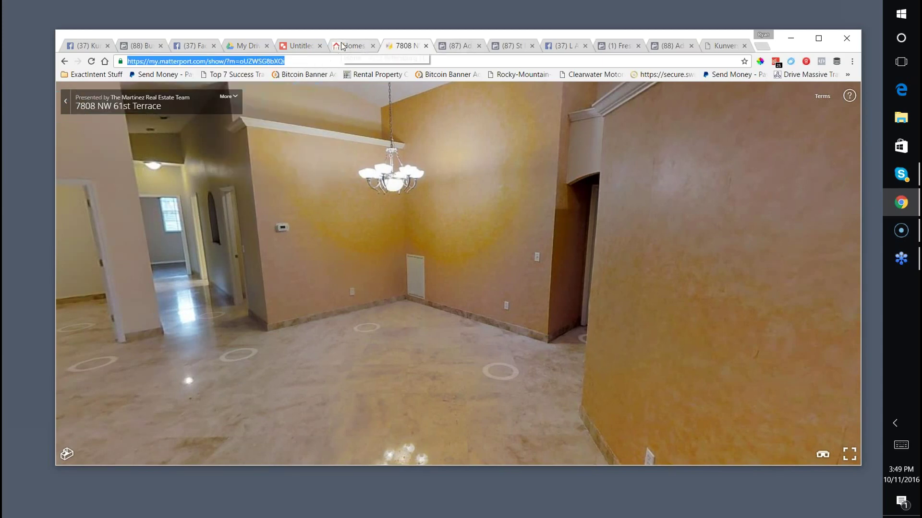
type("search.exprealty.com")
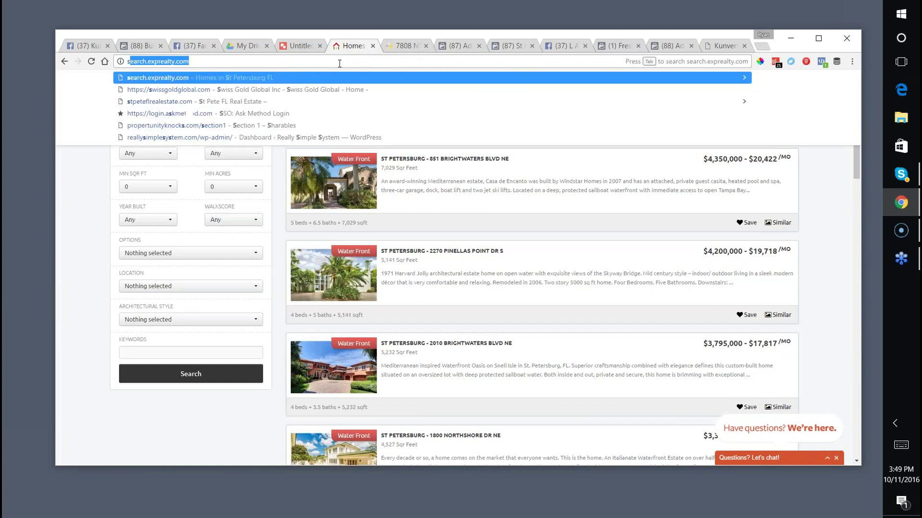
key("Return")
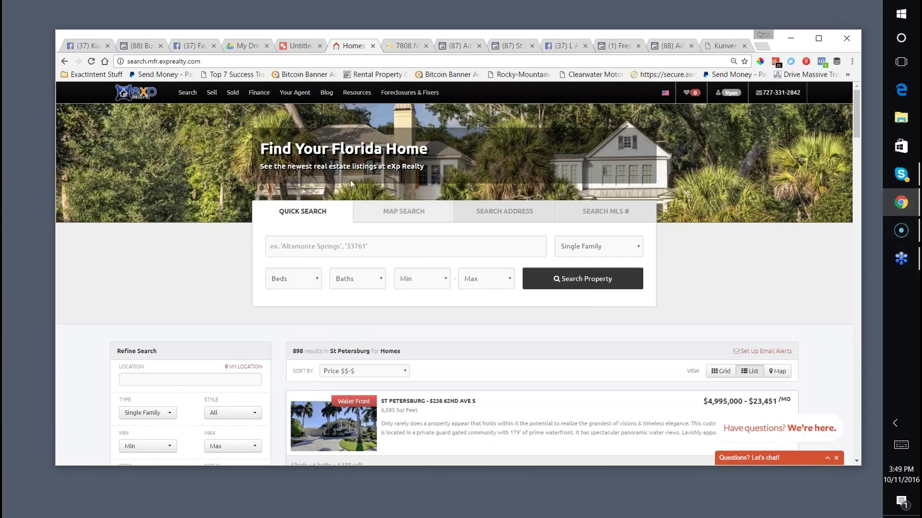
left_click_drag(408, 36, 362, 21)
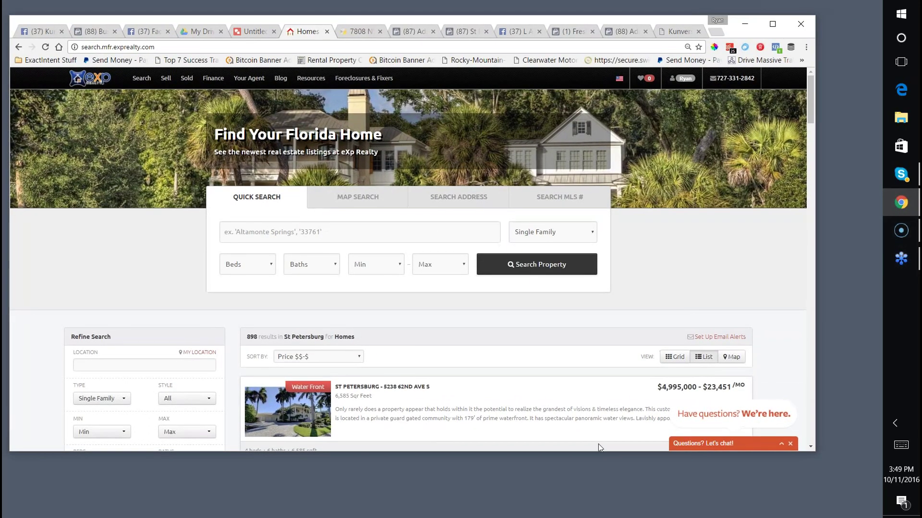
left_click(561, 454)
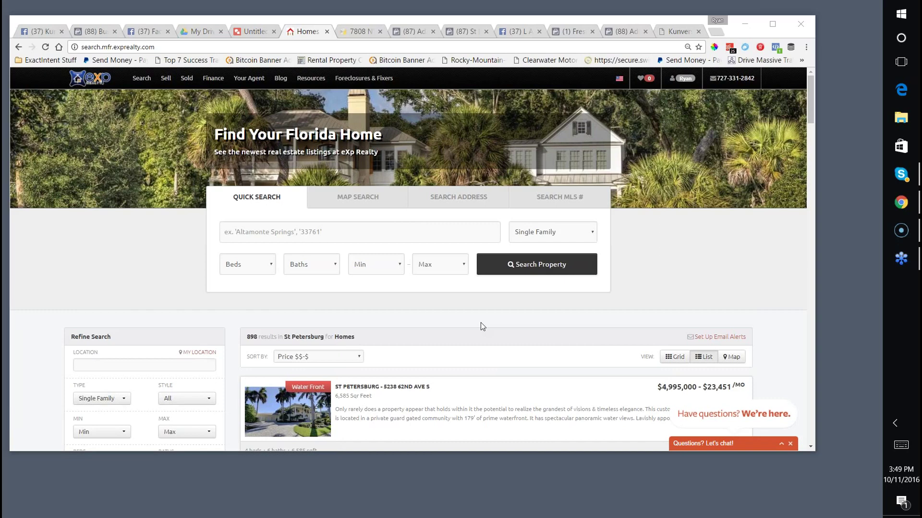
left_click(249, 46)
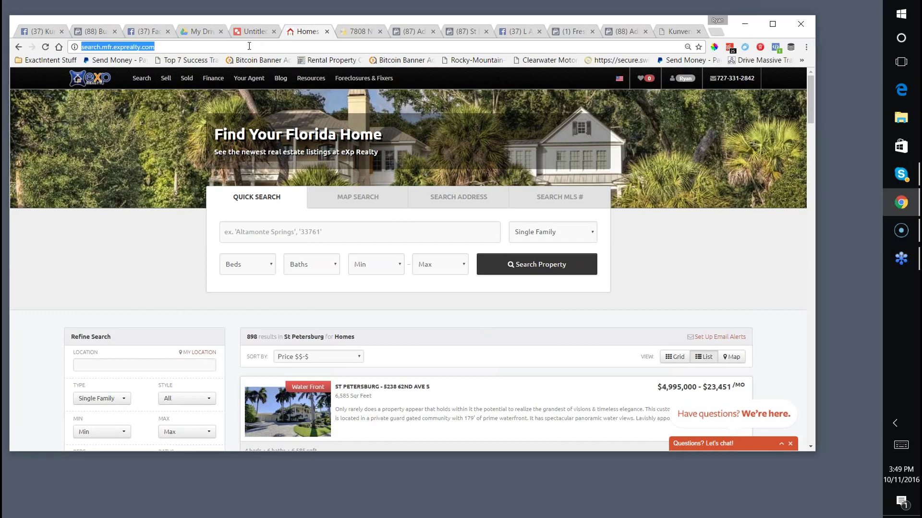
Open the Kunversion agent dashboard and choose Add/Edit Blog from Quick Actions.
type("newopps")
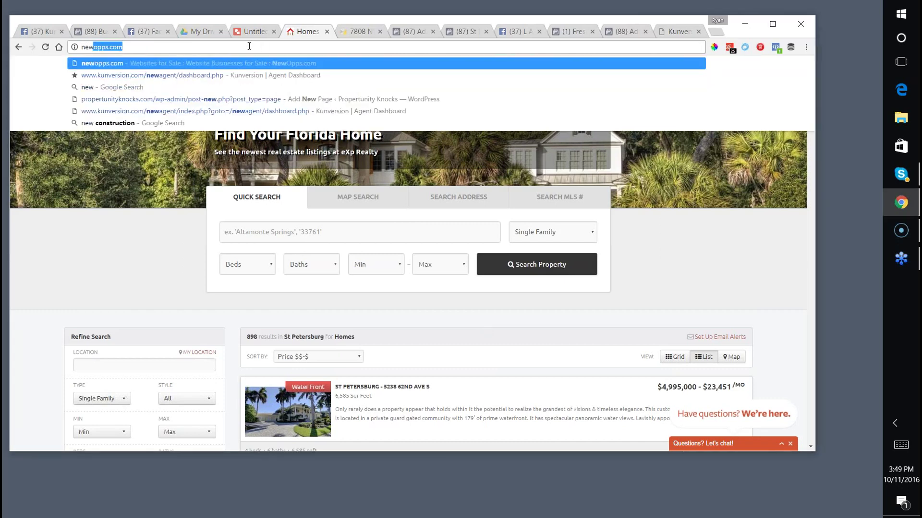
key("Down")
key("Return")
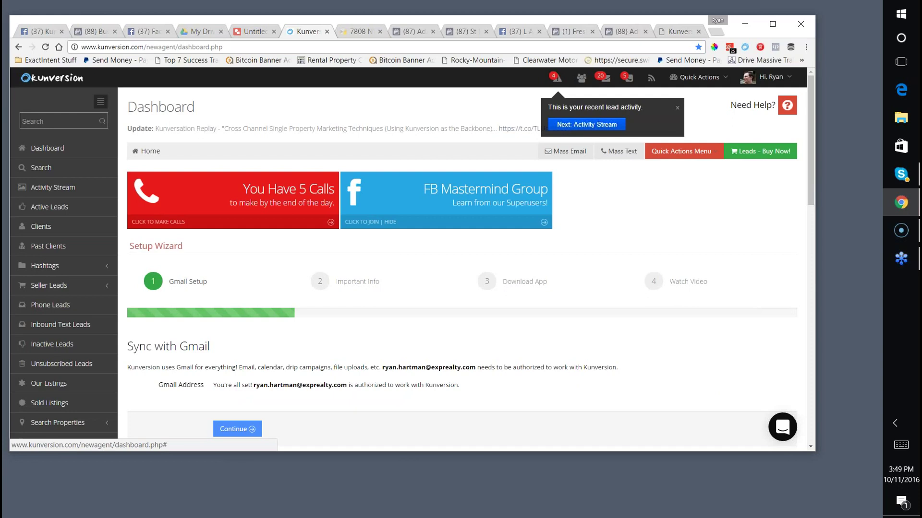
scroll(461, 269, "down", 3)
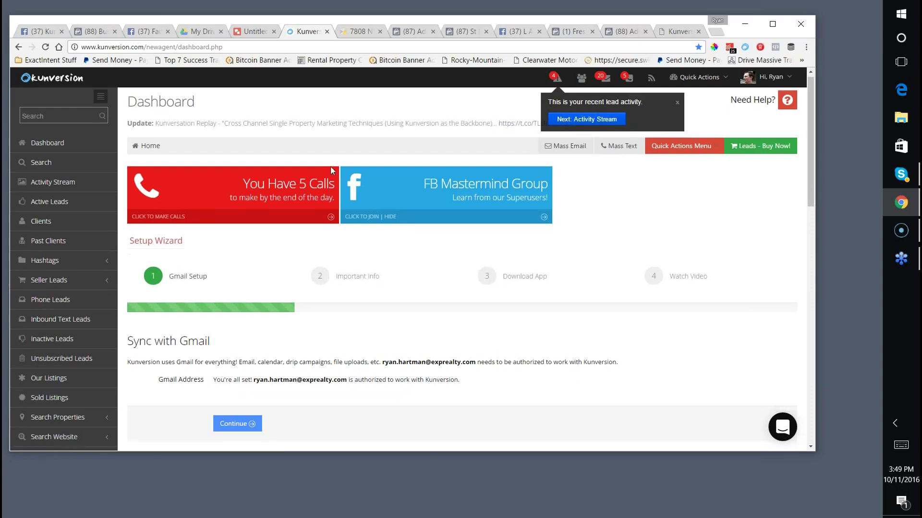
scroll(460, 269, "down", 1)
scroll(461, 269, "up", 5)
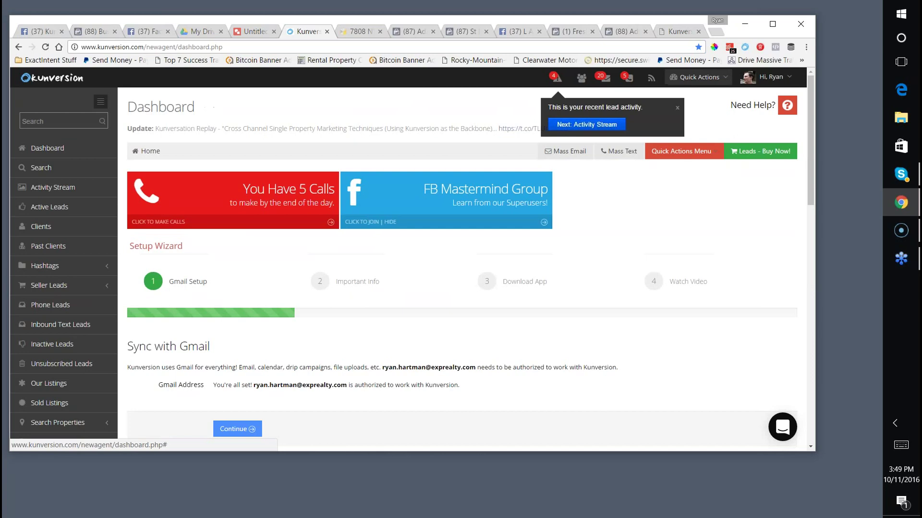
left_click(717, 84)
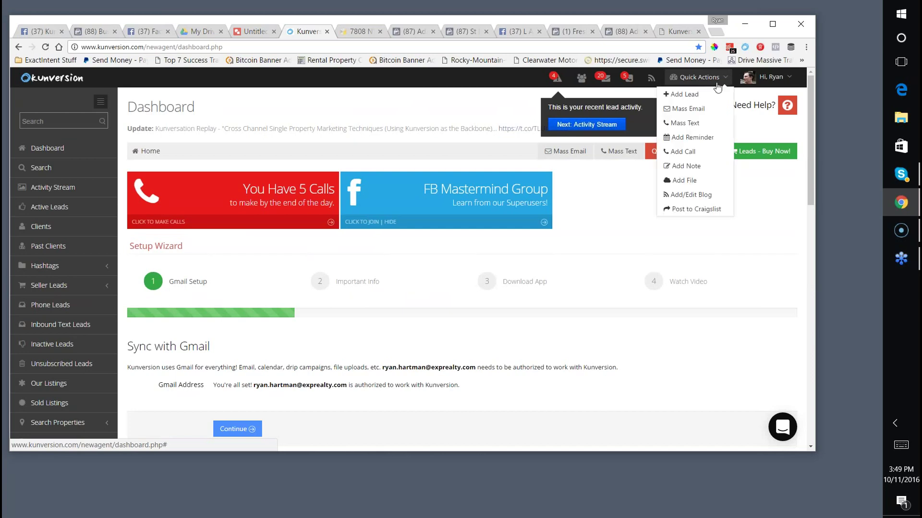
left_click(683, 195)
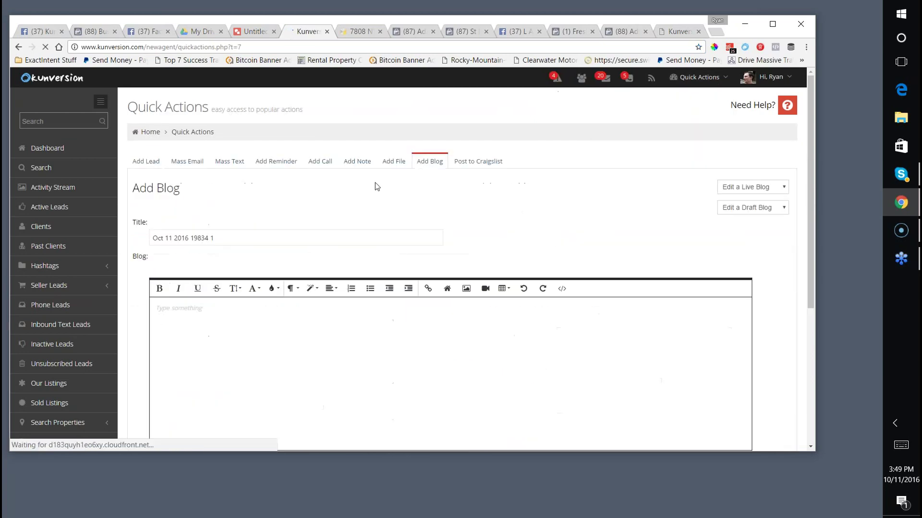
Replace the default blog title with 'Try Out This Fun Interactive Virtual Tour'.
scroll(374, 183, "down", 3)
scroll(288, 192, "up", 4)
left_click_drag(214, 190, 153, 180)
type("Tw")
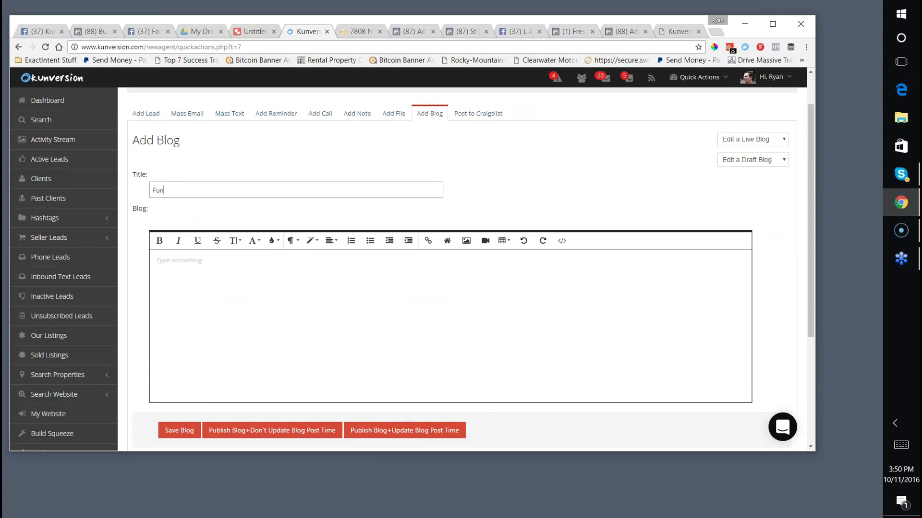
key("BackSpace")
key("BackSpace")
type("Awesome INt")
key("BackSpace")
key("BackSpace")
key("BackSpace")
key("BackSpace")
key("BackSpace")
key("BackSpace")
key("BackSpace")
key("BackSpace")
key("BackSpace")
key("BackSpace")
key("BackSpace")
type("Try Out This Fun Interactive Virtual Tour")
key("Tab")
key("Tab")
key("Tab")
type("cmg")
key("BackSpace")
key("BackSpace")
key("BackSpace")
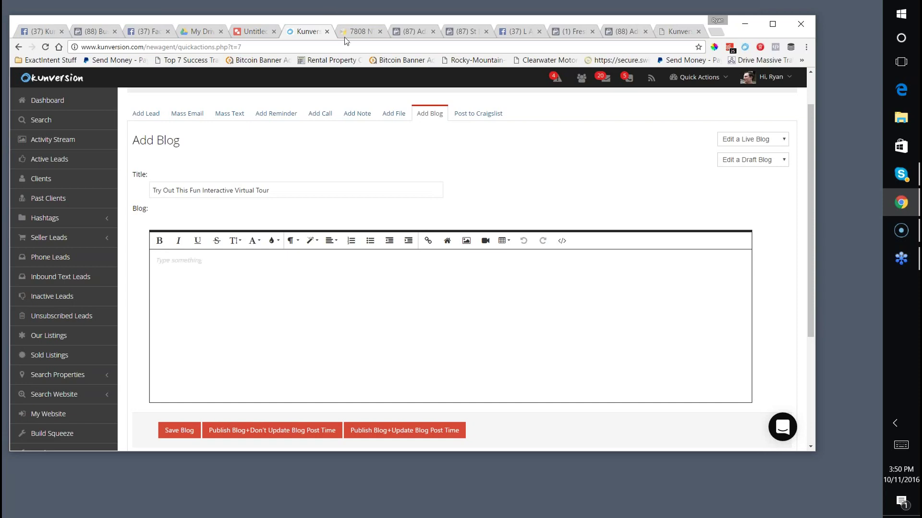
left_click(344, 36)
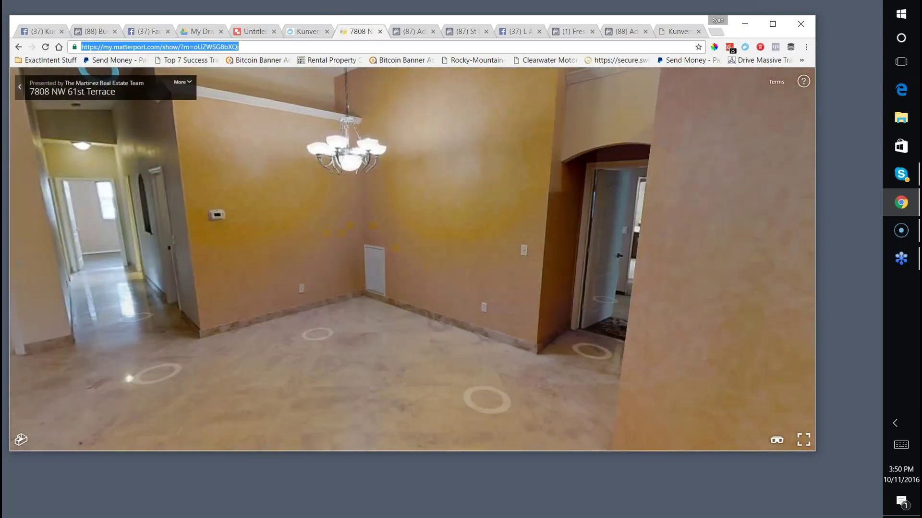
left_click(306, 35)
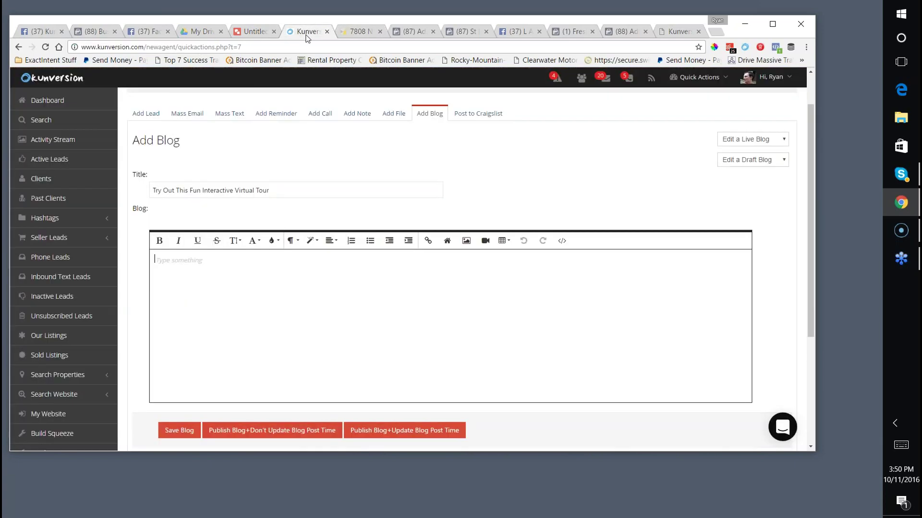
left_click(278, 190)
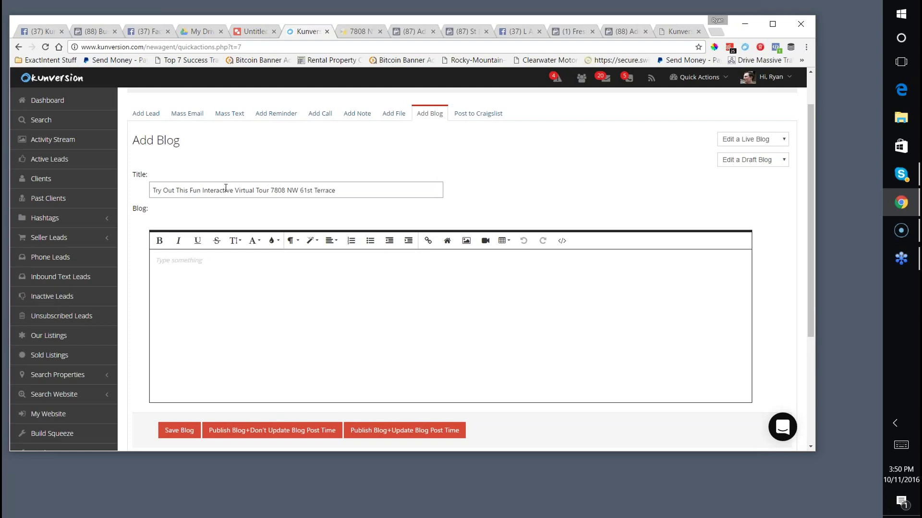
left_click(271, 192)
type("Of")
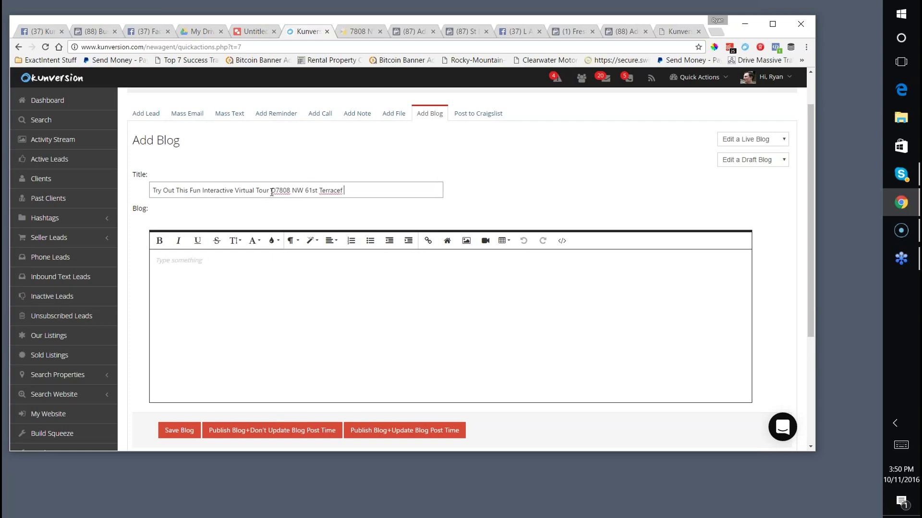
left_click(222, 276)
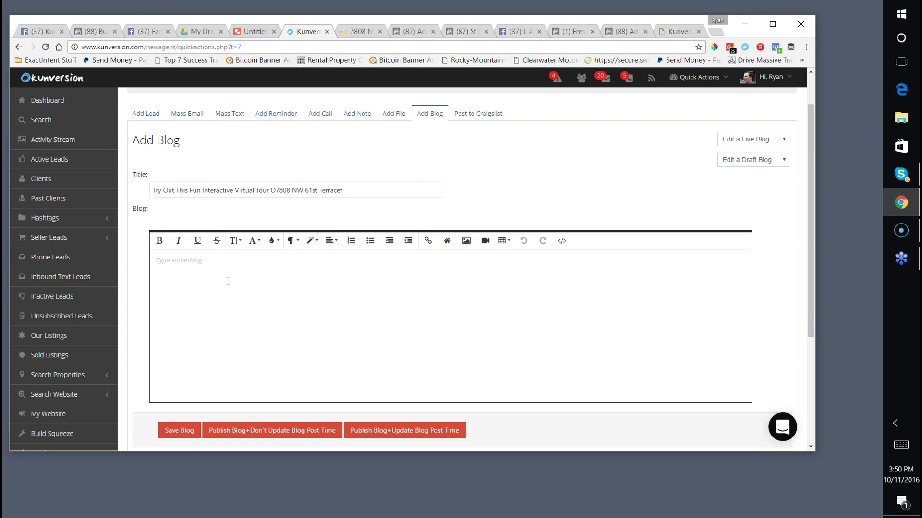
Type 'Got a minute?' then begin 'Check out this fun interactive tour of a new listing in'.
type("Got a minute?")
key("Return")
type("Check out this fun interac")
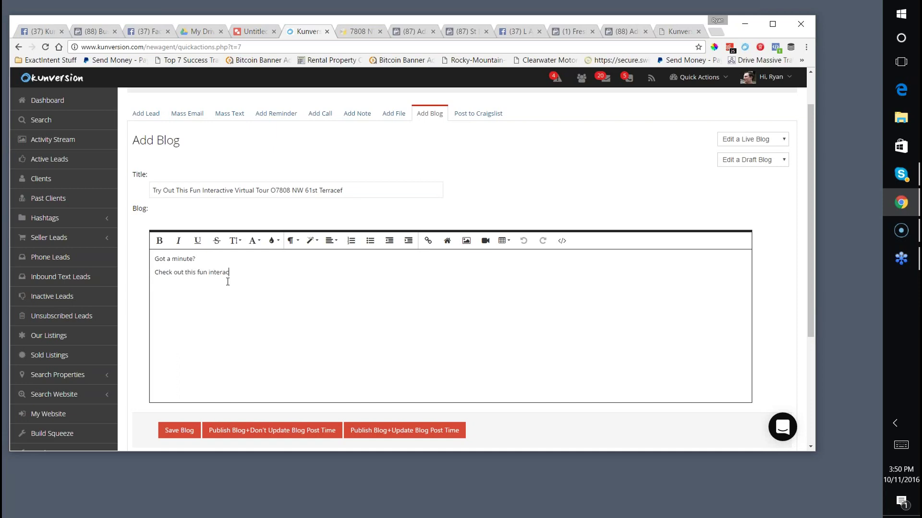
type("tive tour of a new listing in")
left_click(277, 189)
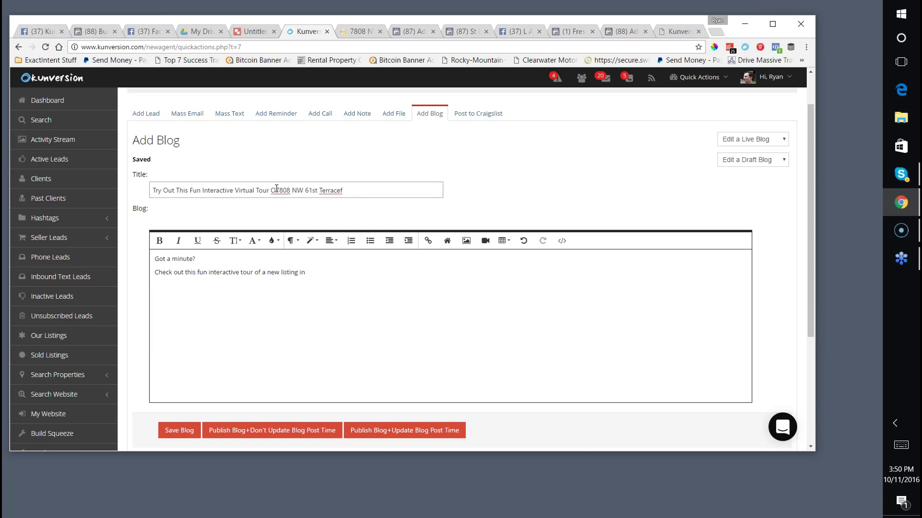
type("f")
left_click(372, 188)
key("BackSpace")
left_click(317, 275)
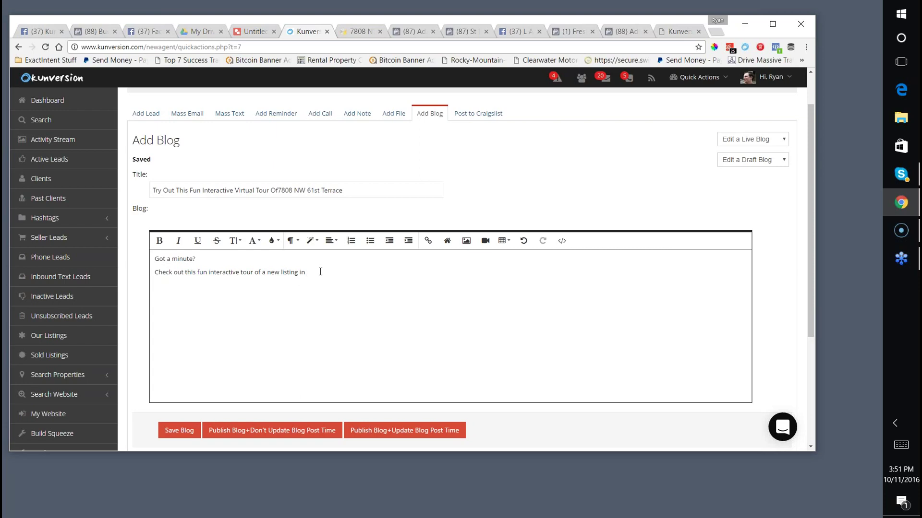
left_click(280, 190)
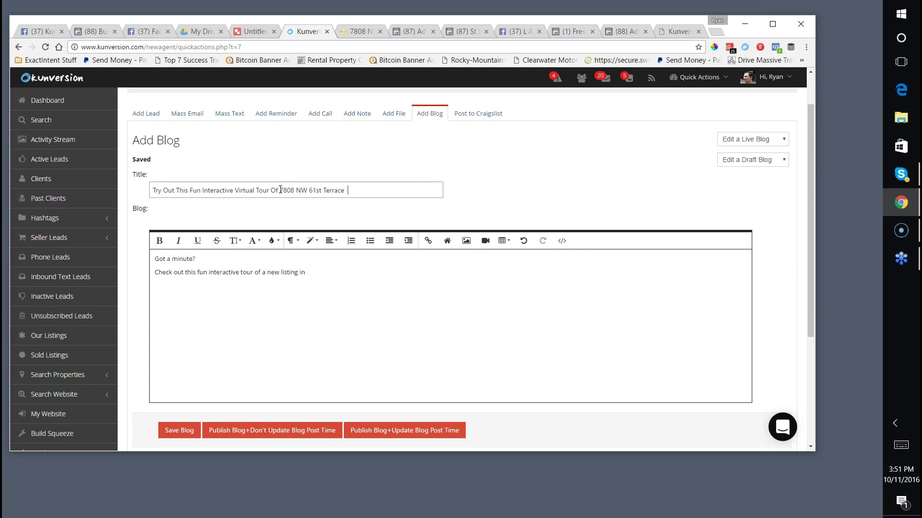
left_click(330, 272)
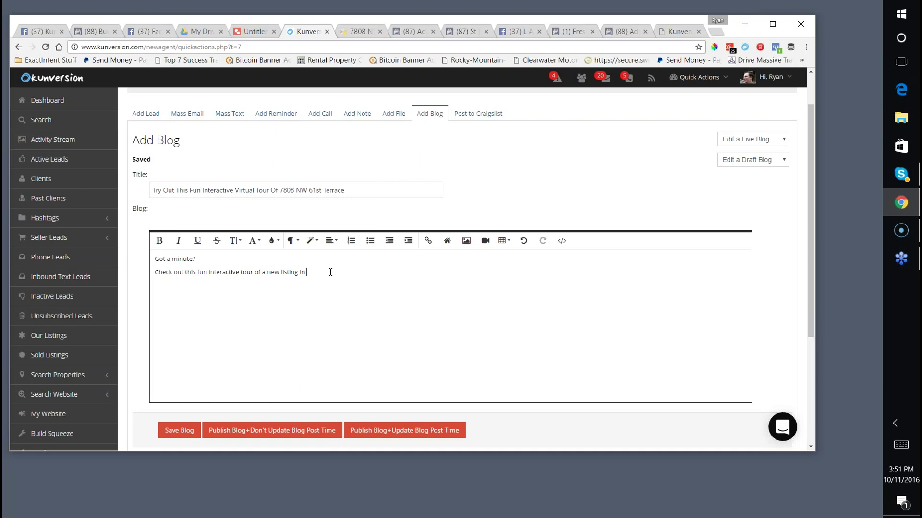
End the line with 'Hollywood FL' and add 'You can literally walk around the house.'.
type("Hollywood FL")
key("BackSpace")
key("BackSpace")
type("You")
key("BackSpace")
key("BackSpace")
key("BackSpace")
key("BackSpace")
type("You can literally walk around the house.")
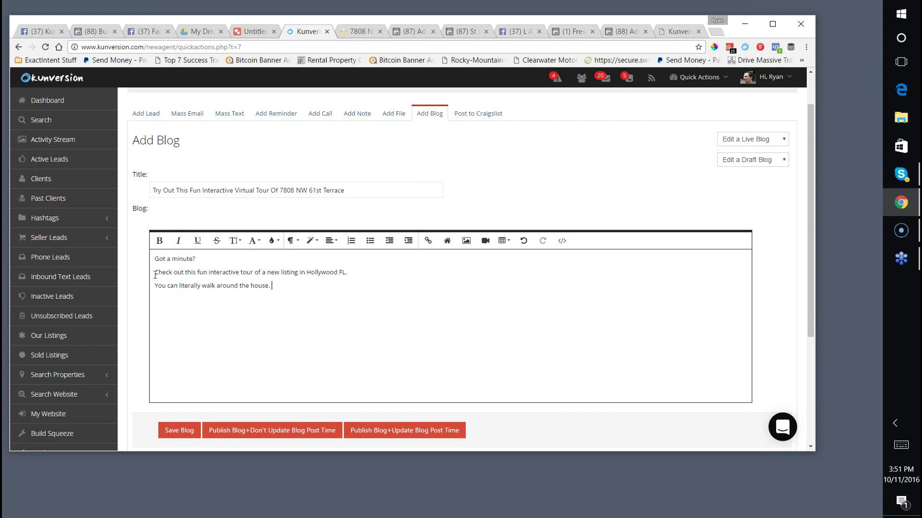
Prefix line two with 'Click here to' and link that sentence to the Matterport tour URL.
left_click(158, 272)
type("Click here t")
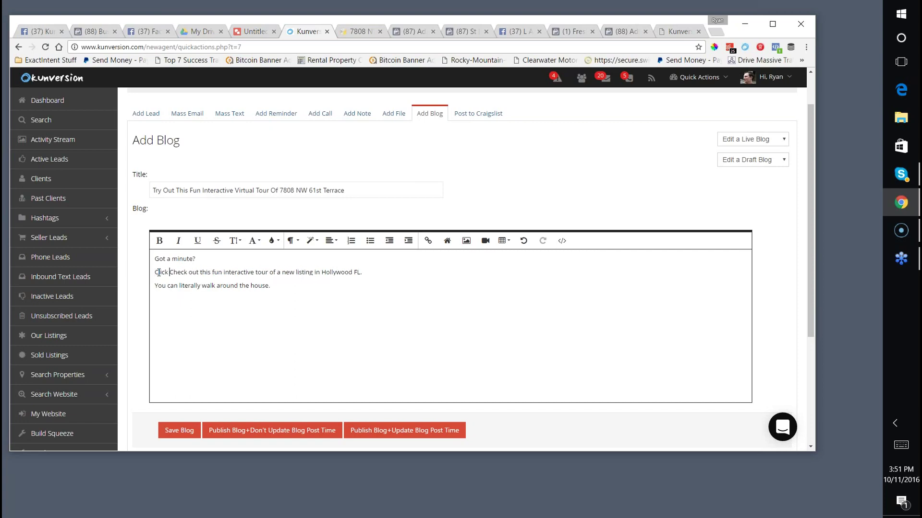
type("o")
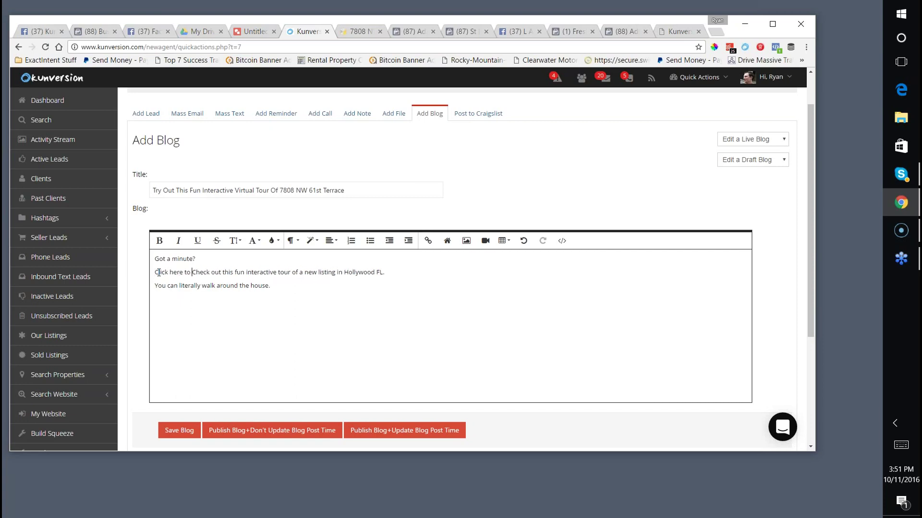
left_click_drag(155, 270, 290, 268)
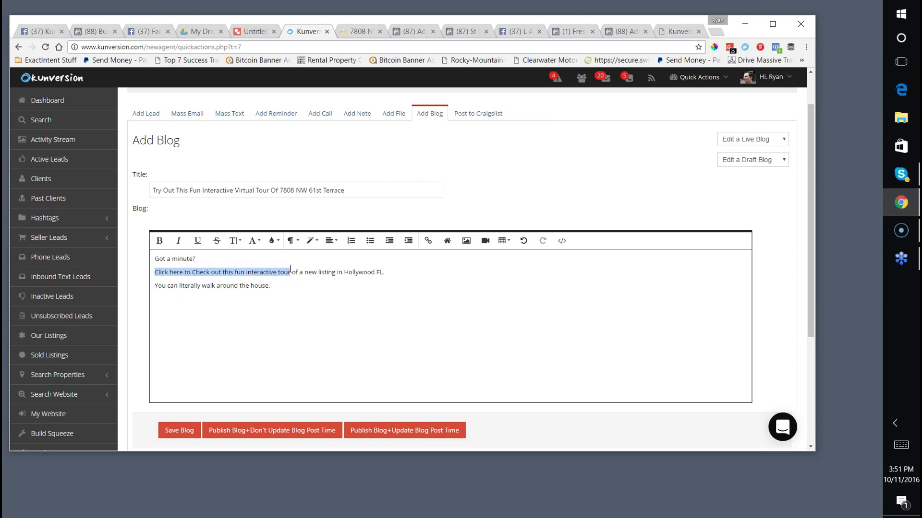
left_click(428, 240)
type("my.matterport.com/show/?m=oUZWSG8bXQ")
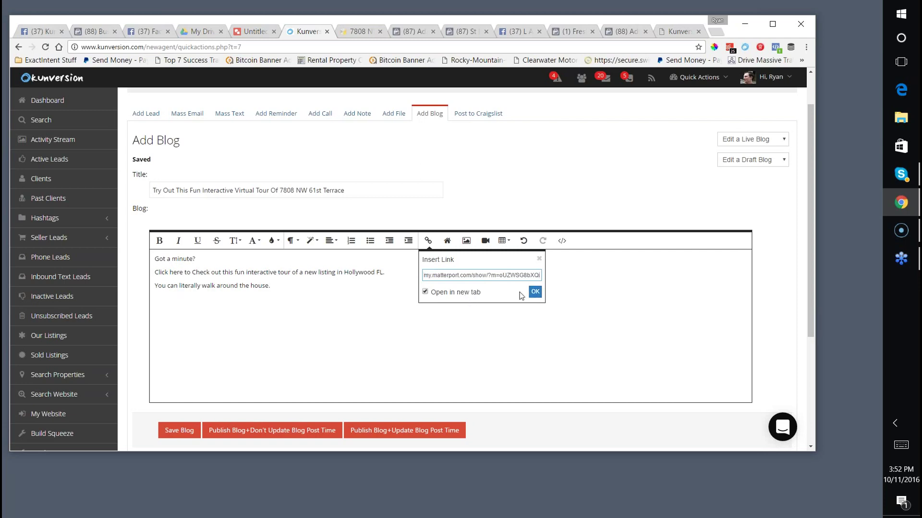
left_click(534, 292)
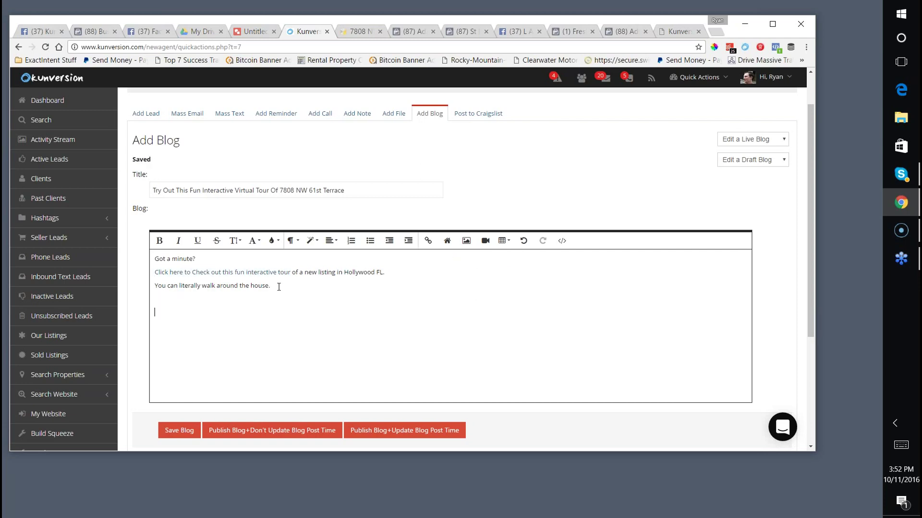
Add a closing line inviting readers to get in touch using the form or info below.
type("you want to re details please don't he")
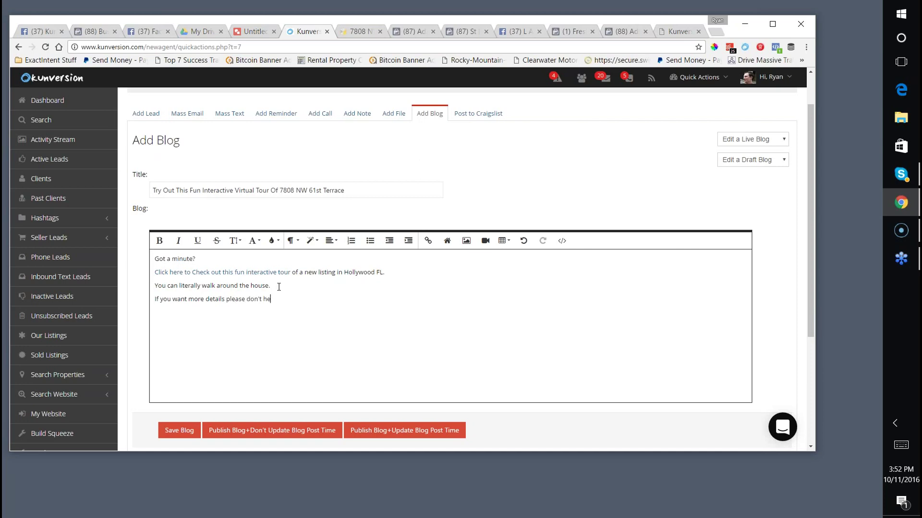
type("sitate to contact me using the form below.")
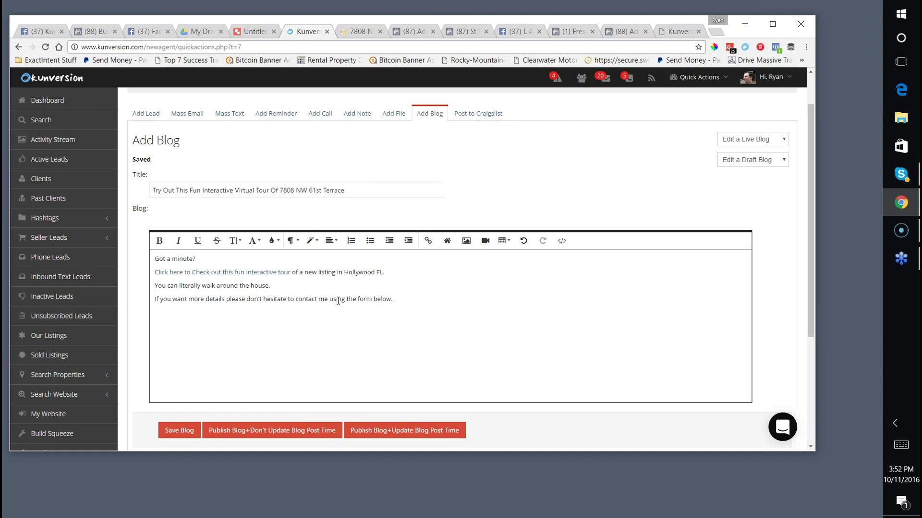
left_click_drag(373, 298, 365, 300)
key("Right")
type("or info b")
key("BackSpace")
left_click(360, 32)
left_click_drag(289, 185, 404, 175)
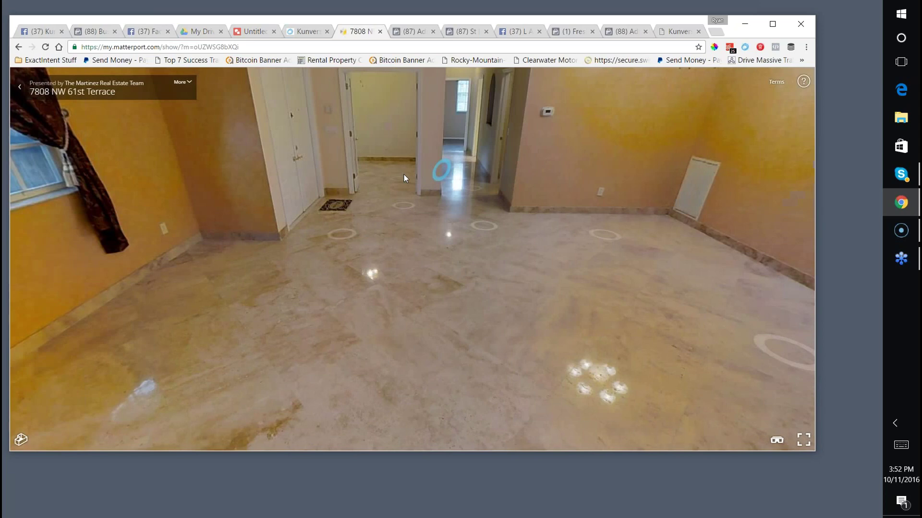
left_click(384, 178)
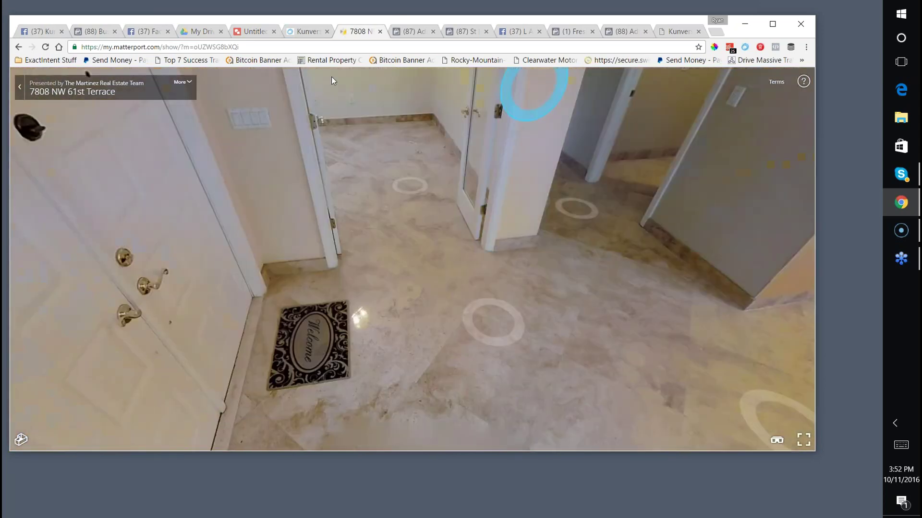
left_click(422, 227)
left_click(367, 247)
left_click_drag(566, 249, 183, 235)
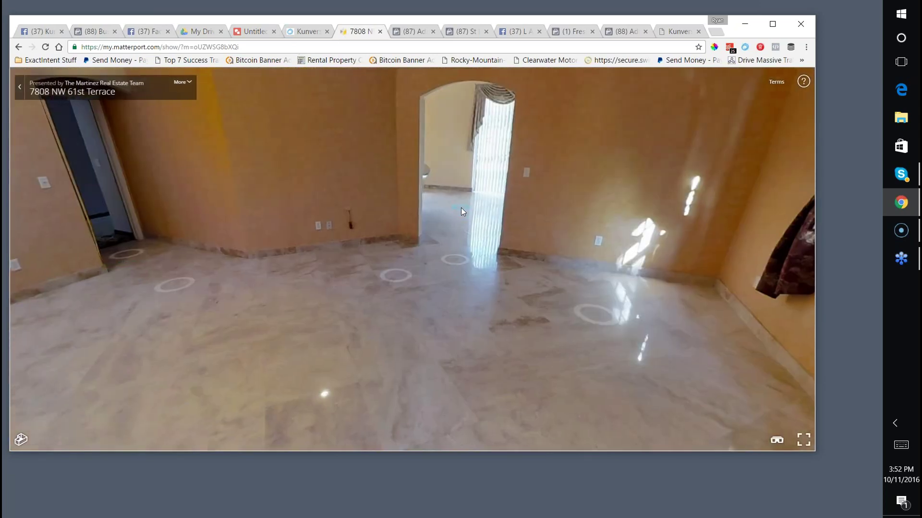
Move to the kitchen counter and fridge and frame it with a 1143x573 Lightshot capture area.
left_click(461, 208)
left_click_drag(302, 203, 381, 203)
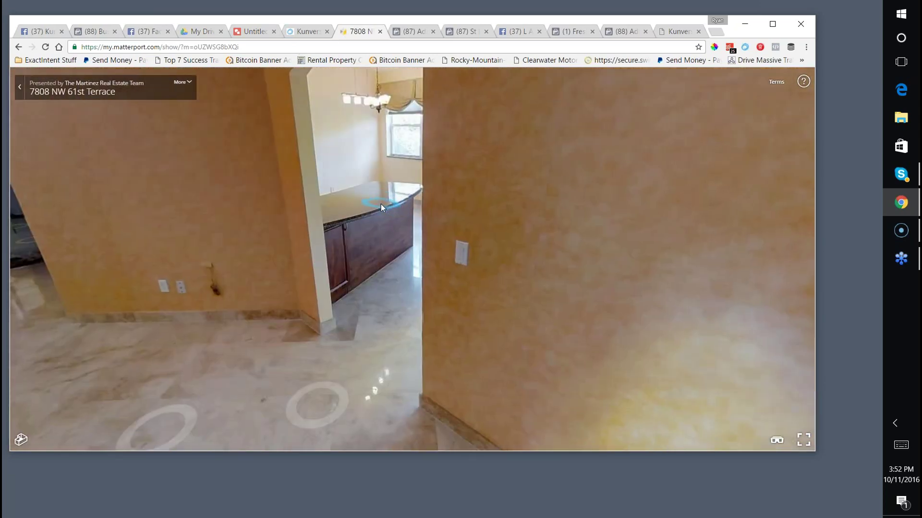
left_click(381, 203)
left_click_drag(587, 238, 401, 239)
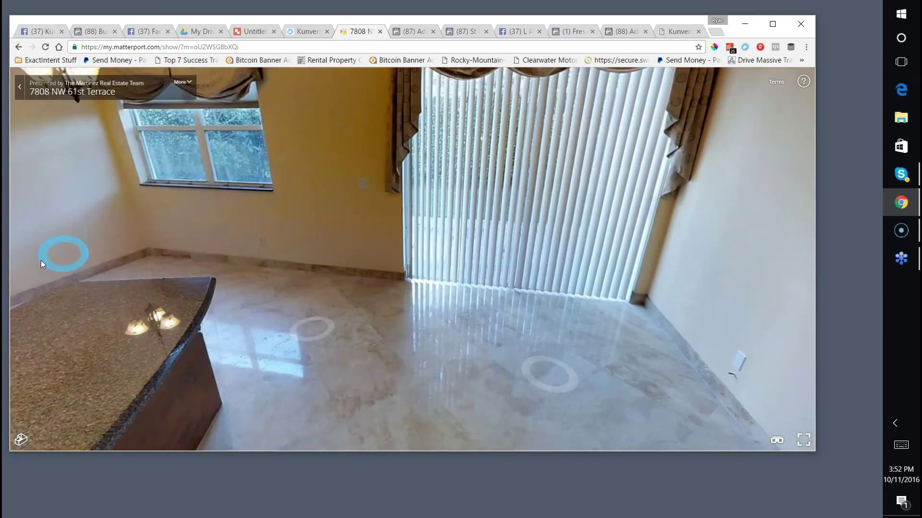
left_click_drag(66, 255, 315, 141)
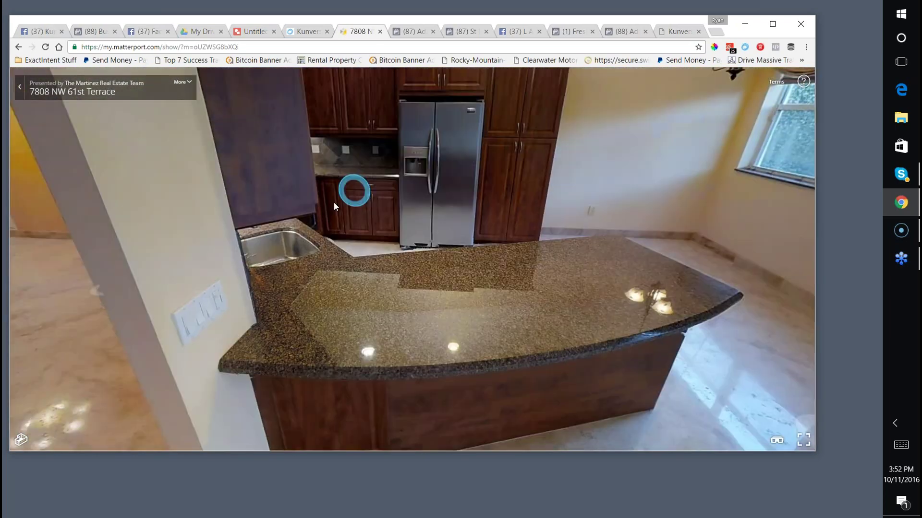
left_click(335, 206)
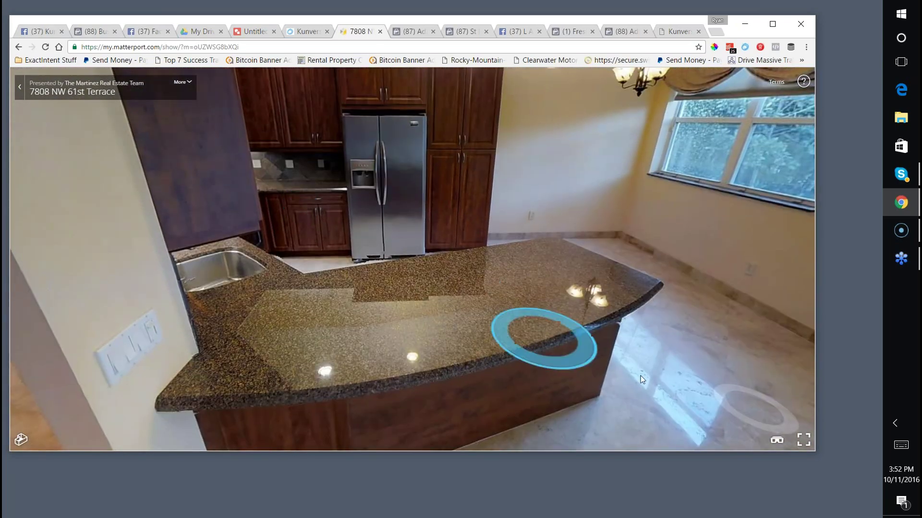
left_click(661, 500)
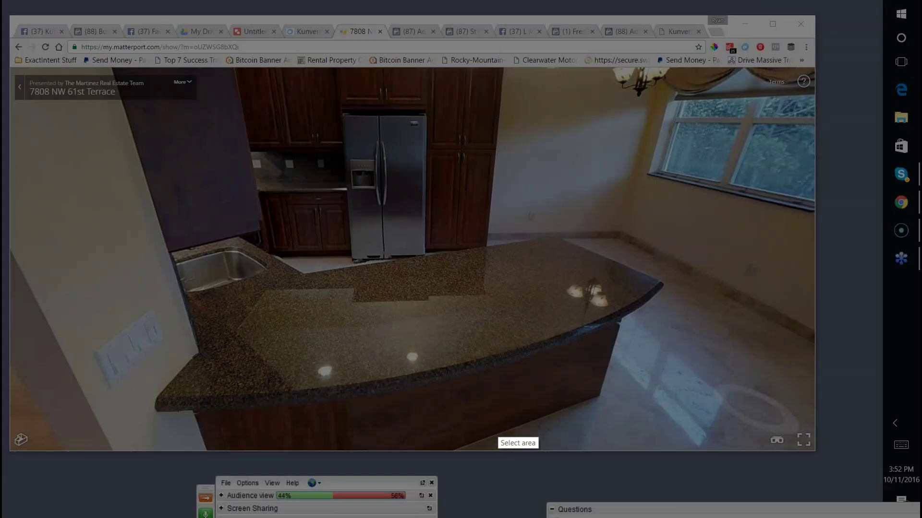
mouse_move(105, 115)
left_mouse_down()
mouse_move(598, 319)
mouse_move(727, 441)
mouse_move(650, 389)
left_mouse_up()
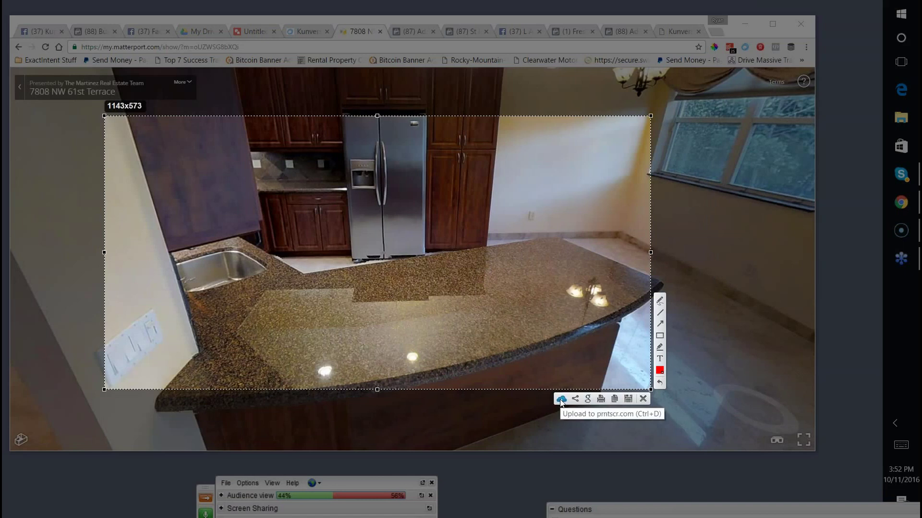
Upload the kitchen capture with Lightshot and open its prnt.sc page in Edge.
left_click(561, 399)
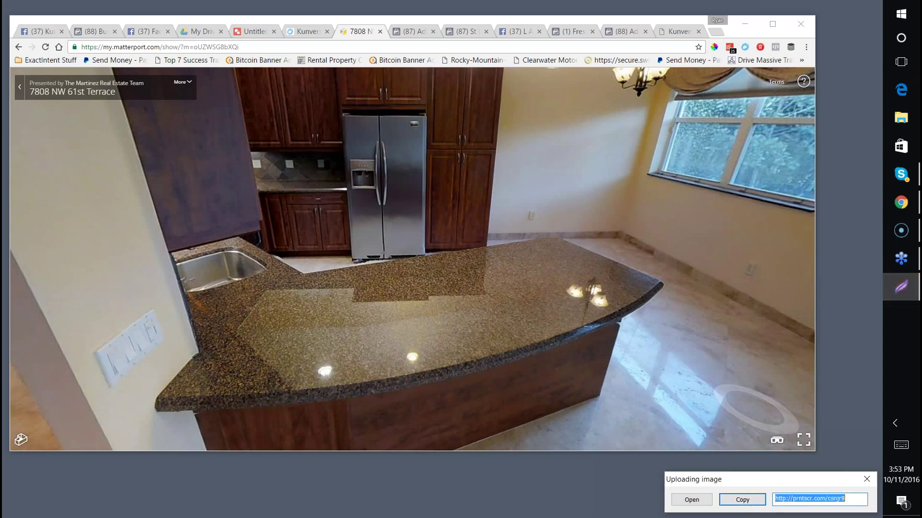
left_click(693, 500)
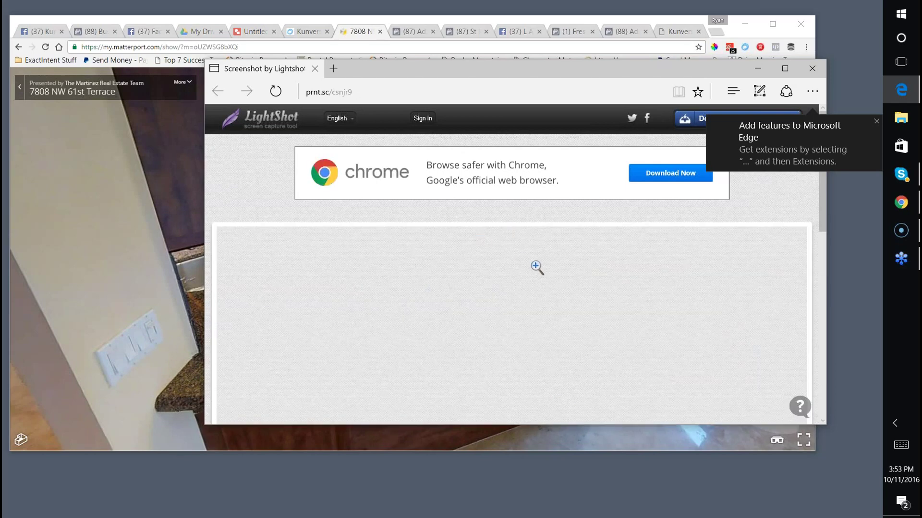
Try the screenshot's image and share options, then bring the screenshot window back to centre.
right_click(538, 275)
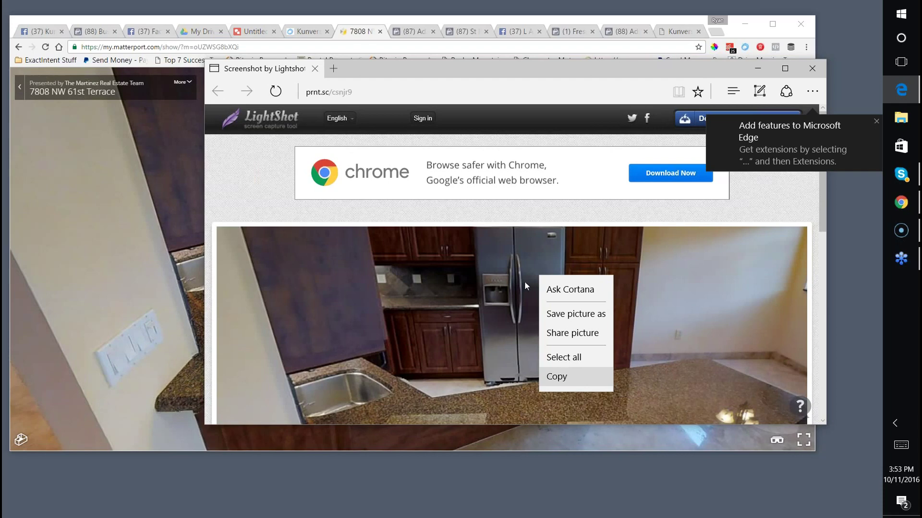
left_click(467, 287)
right_click(466, 287)
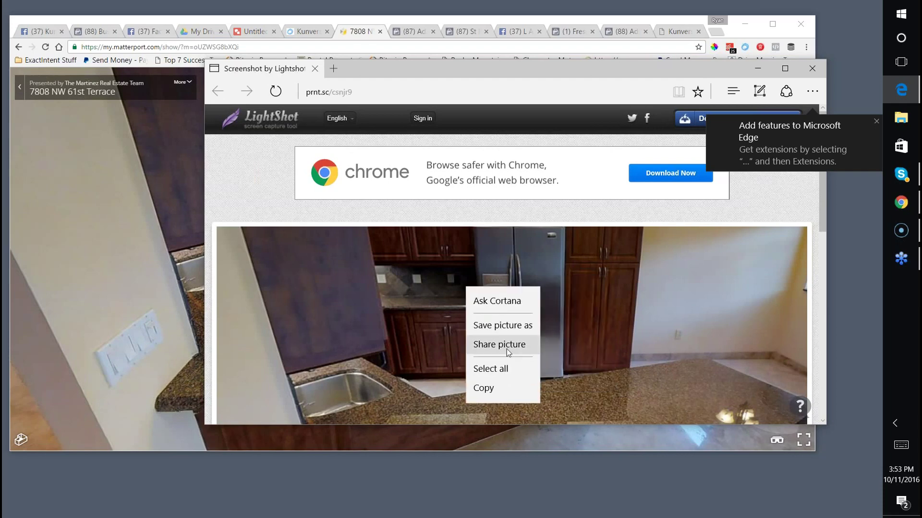
left_click(508, 353)
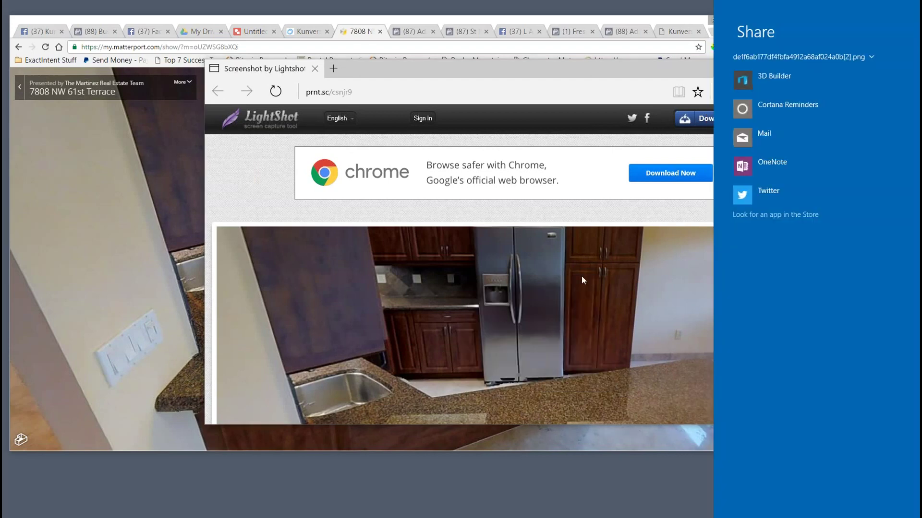
left_click(581, 275)
left_click_drag(387, 74, 698, 227)
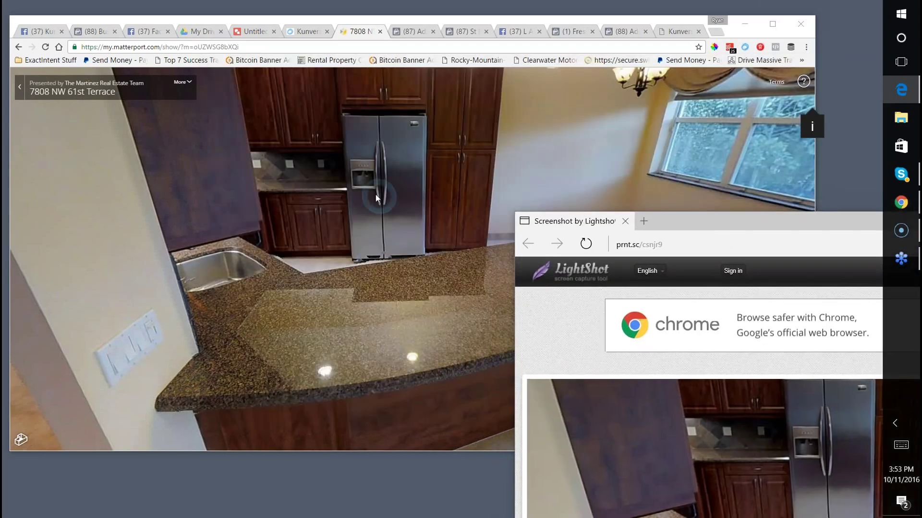
right_click(702, 436)
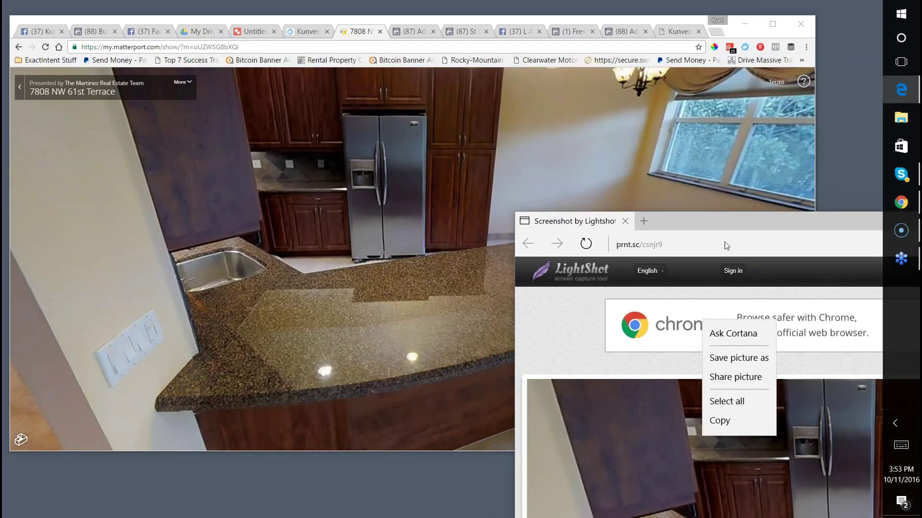
left_click(708, 220)
left_click_drag(646, 218, 282, 81)
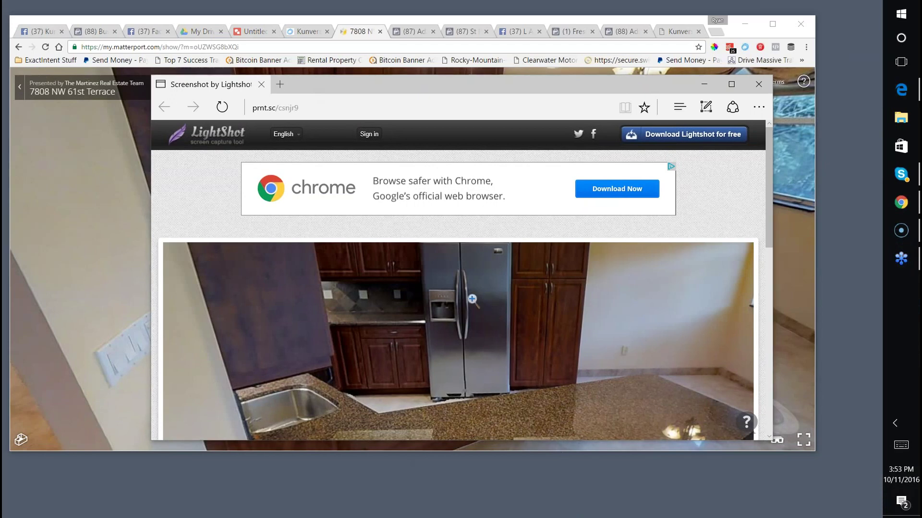
Save the kitchen screenshot as a picture file and return to the Kunversion blog draft.
right_click(450, 286)
left_click(489, 324)
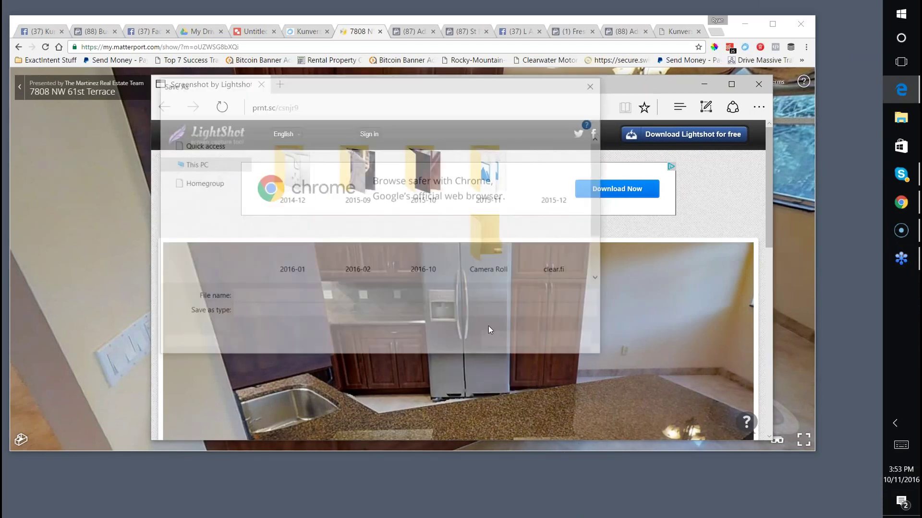
left_click(506, 341)
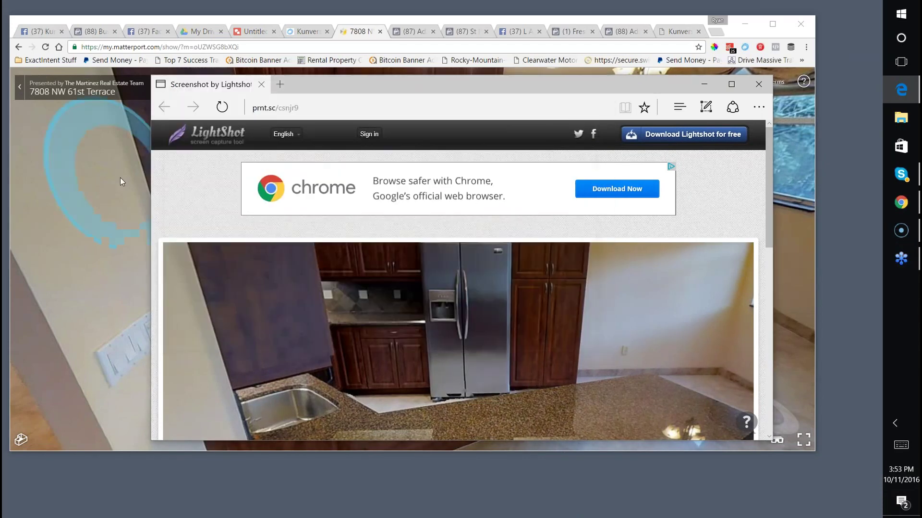
left_click(120, 177)
key("ctrl+shift+Tab")
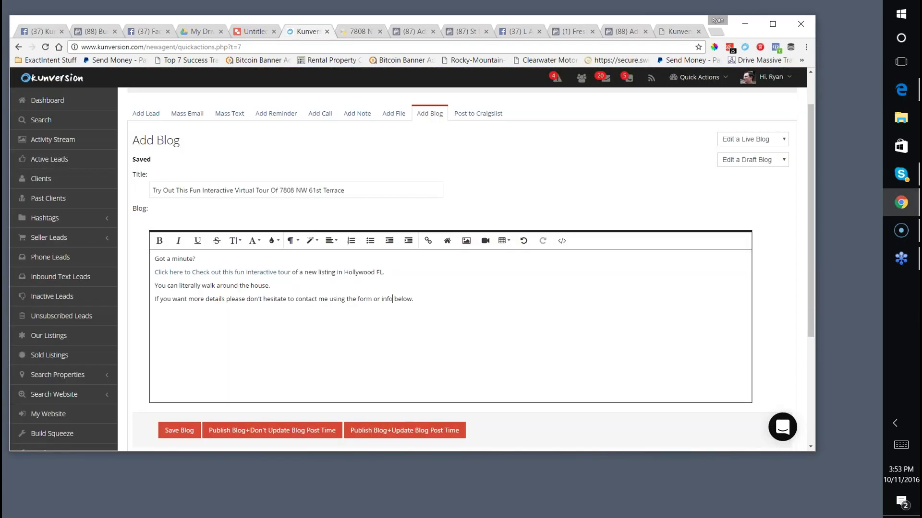
Insert the saved kitchen screenshot from Pictures below the post's four text lines.
left_click(426, 295)
left_click(466, 240)
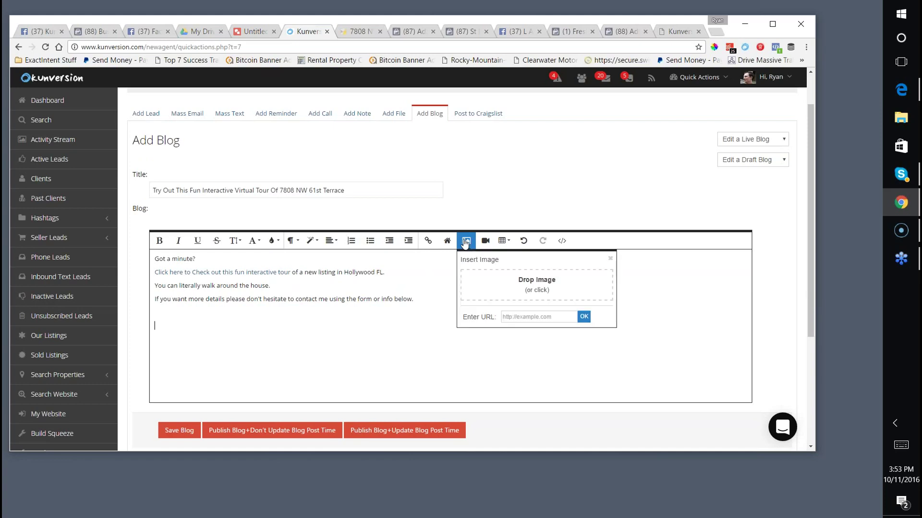
left_click(522, 295)
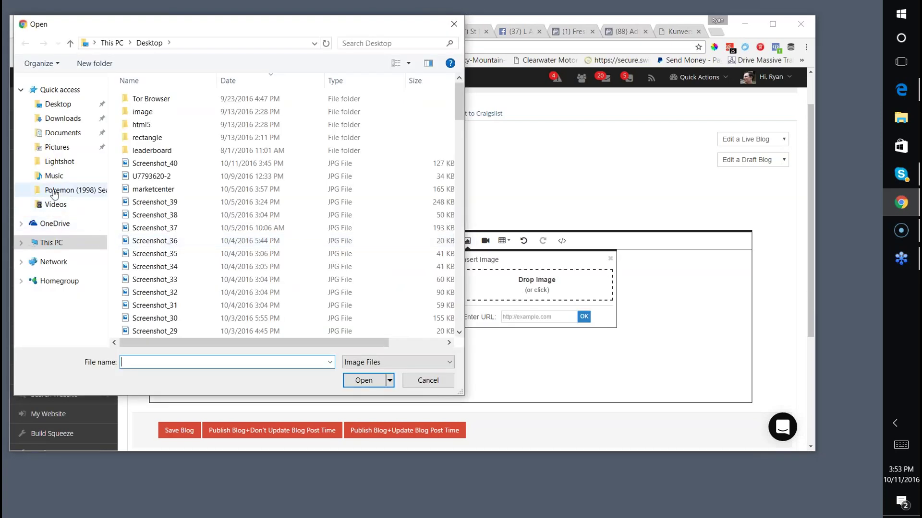
left_click(57, 148)
double_click(197, 278)
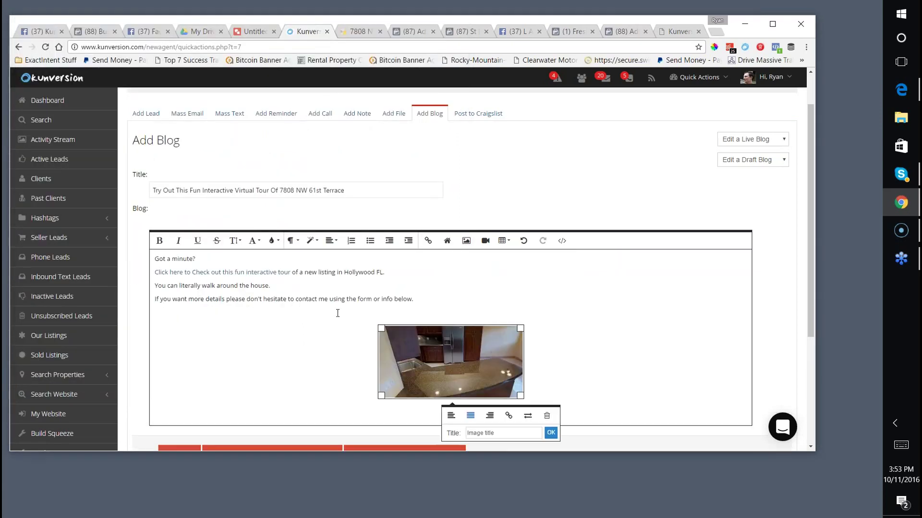
left_click(329, 242)
Close the alignment options and check the post's closing sentence.
left_click(330, 370)
scroll(330, 372, "down", 4)
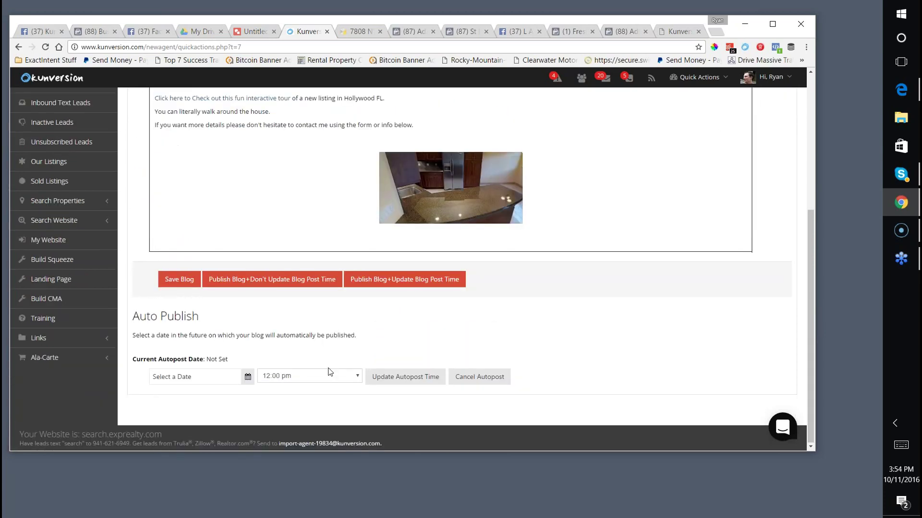
scroll(578, 220, "up", 2)
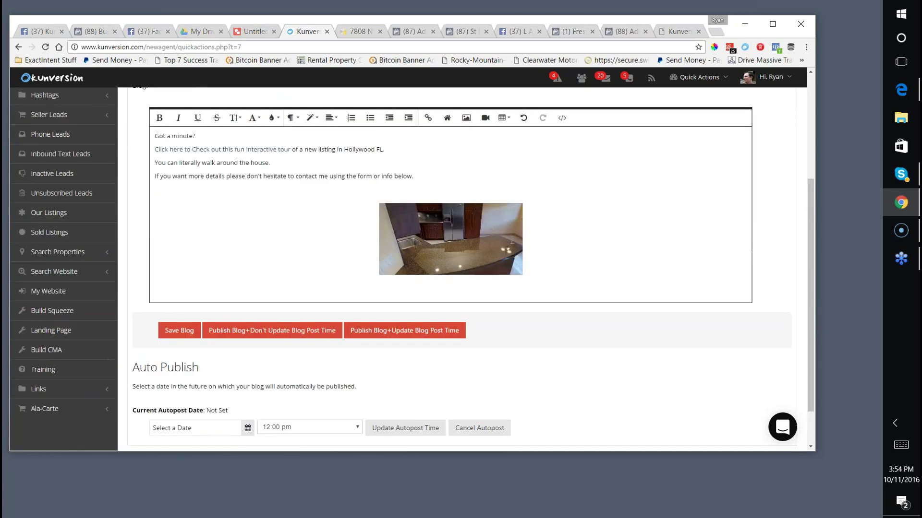
left_click_drag(298, 222, 415, 221)
triple_click(383, 218)
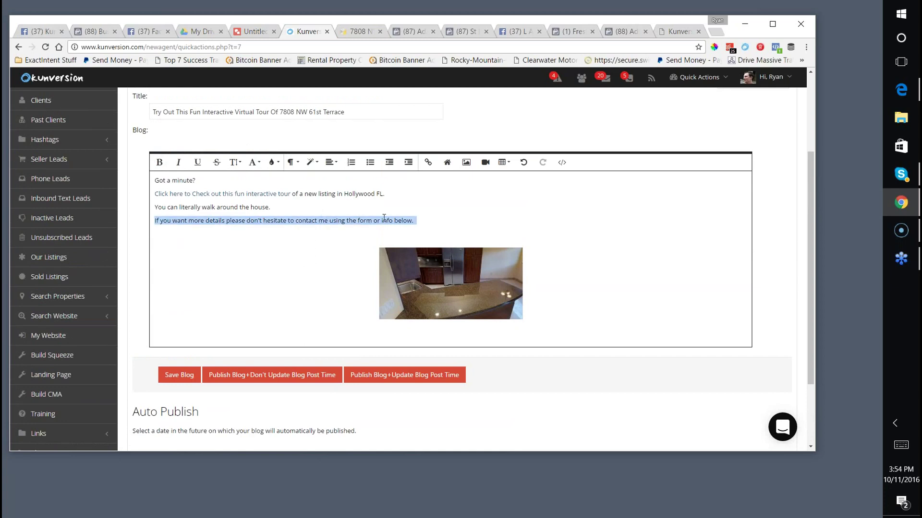
left_click(415, 224)
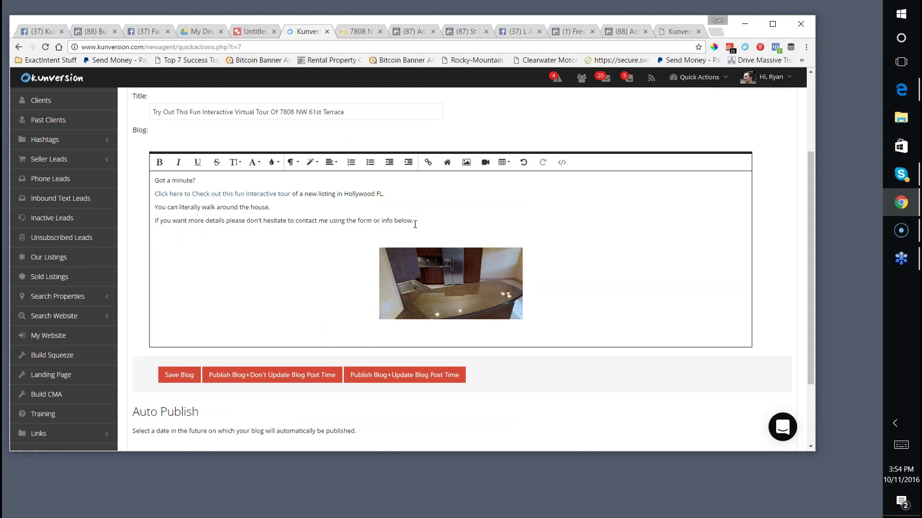
Save the blog and publish it with Don't Update Blog Post Time.
scroll(248, 240, "down", 1)
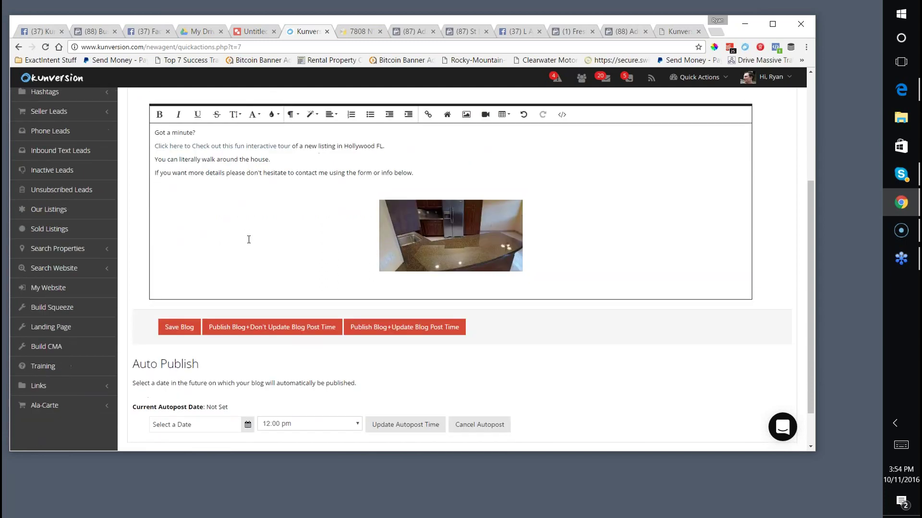
scroll(249, 240, "down", 1)
scroll(286, 224, "up", 5)
scroll(286, 224, "down", 4)
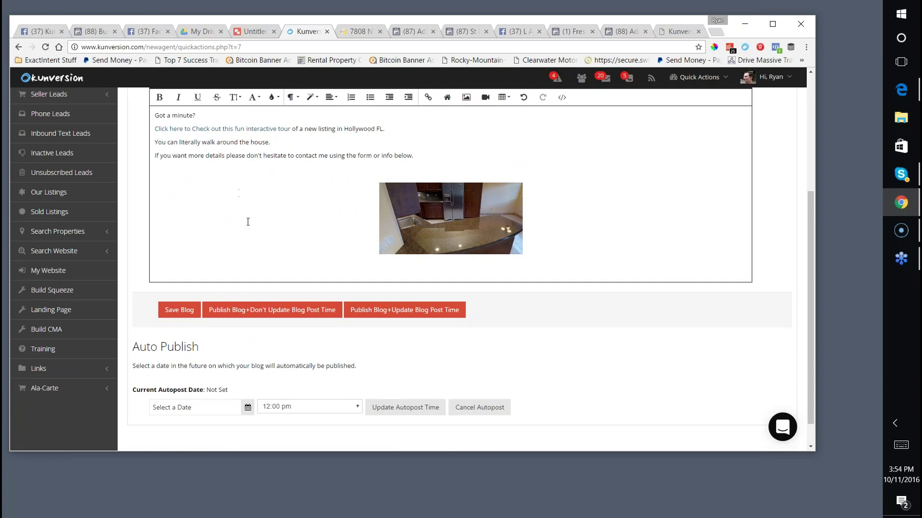
scroll(248, 222, "down", 1)
left_click(164, 283)
left_click(284, 283)
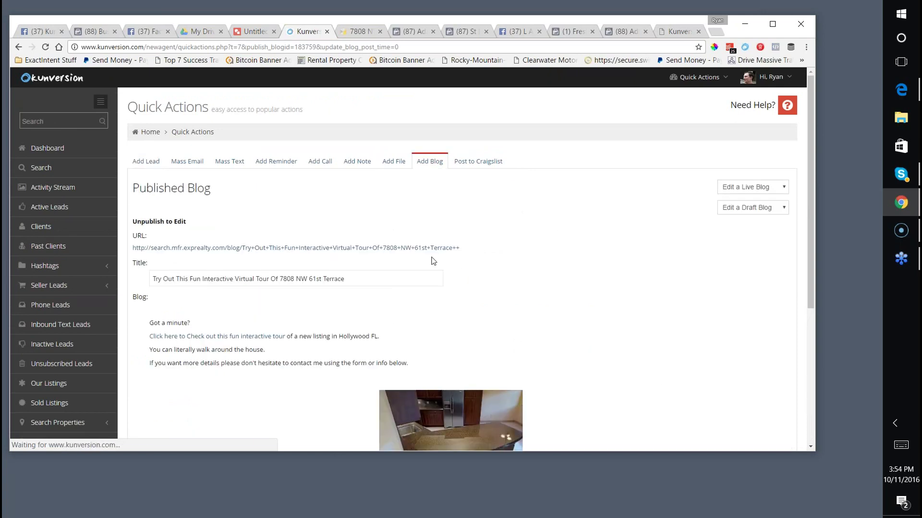
Open the published post's live page on the eXp Realty blog.
left_click(319, 249)
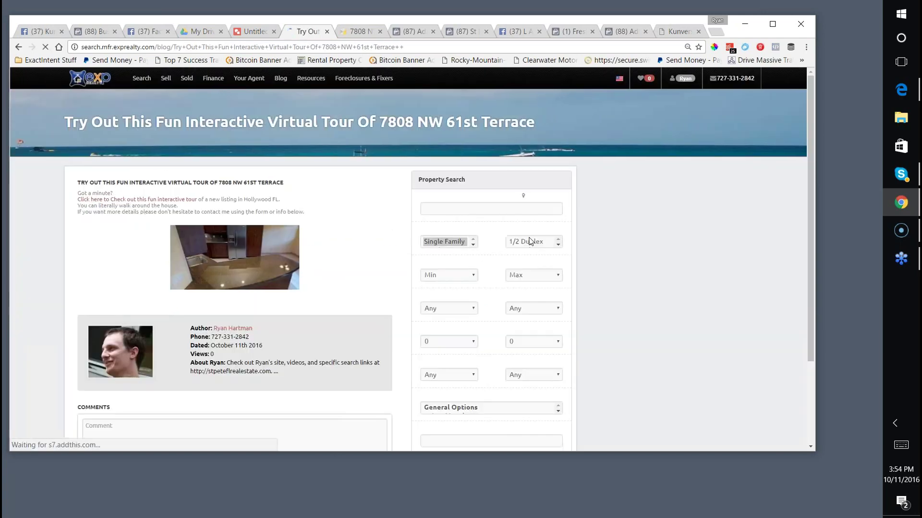
scroll(337, 244, "down", 1)
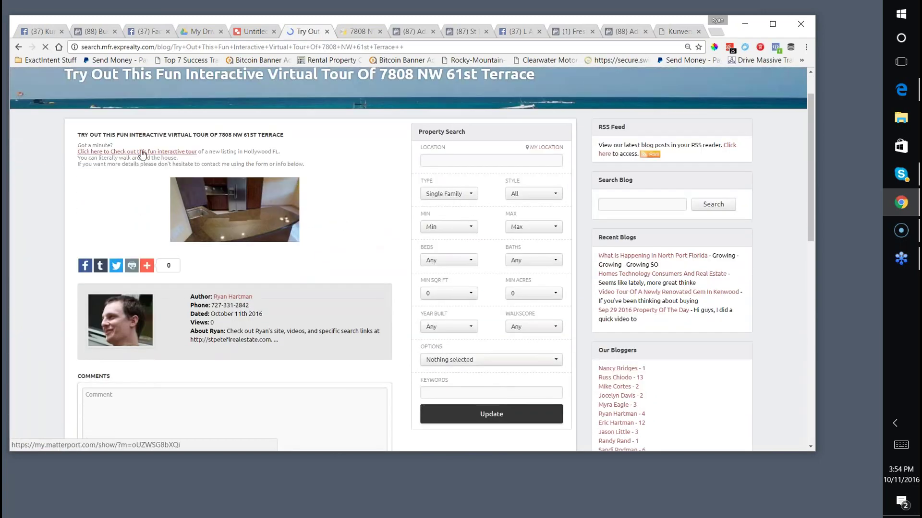
mouse_move(147, 266)
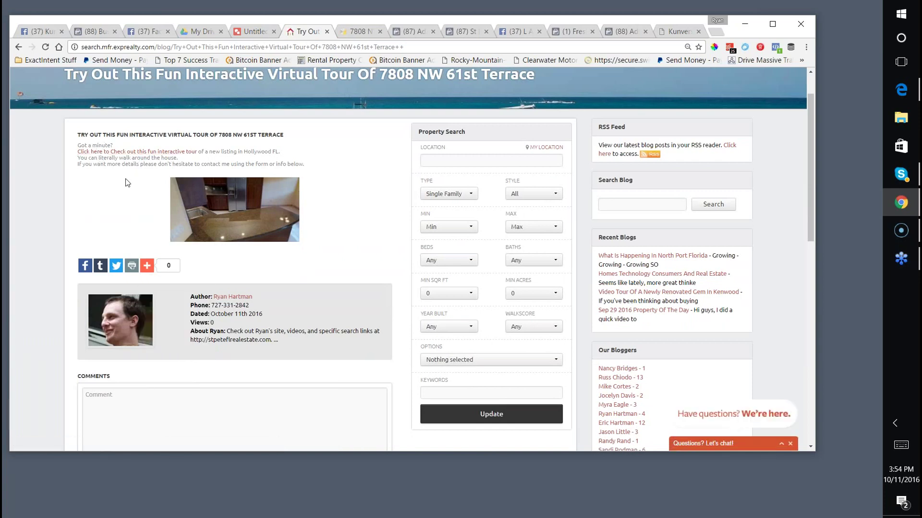
scroll(259, 197, "up", 1)
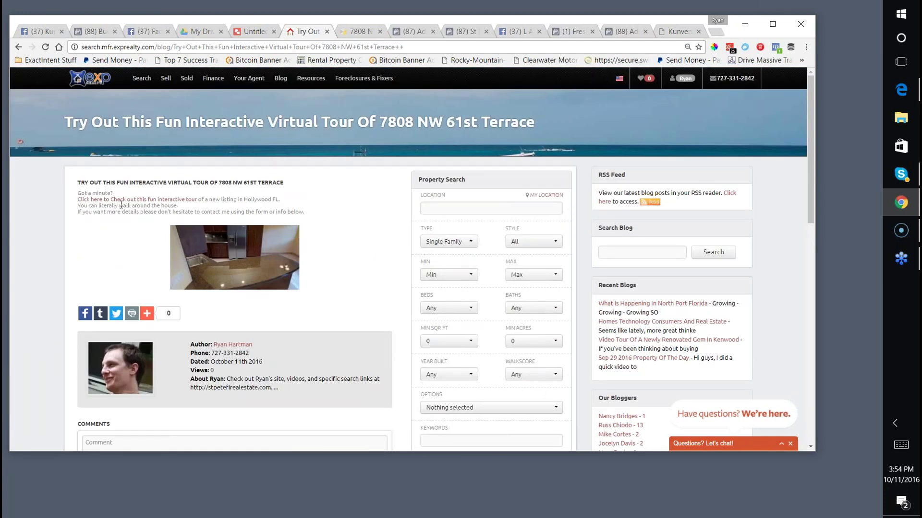
left_click(137, 200)
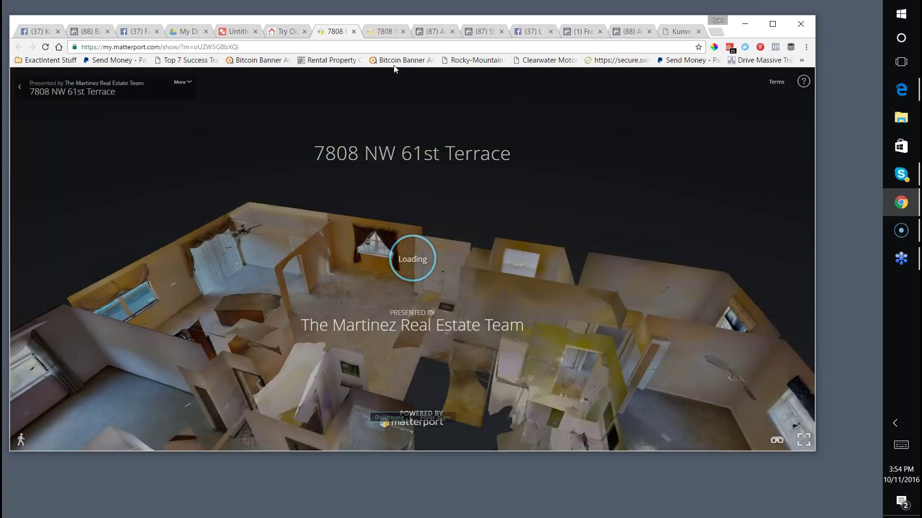
key("ctrl+shift+Tab")
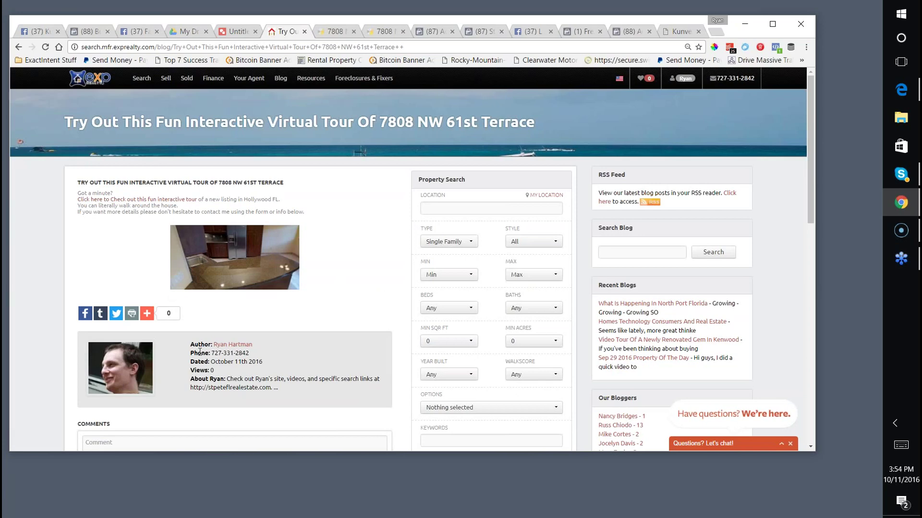
scroll(218, 141, "down", 2)
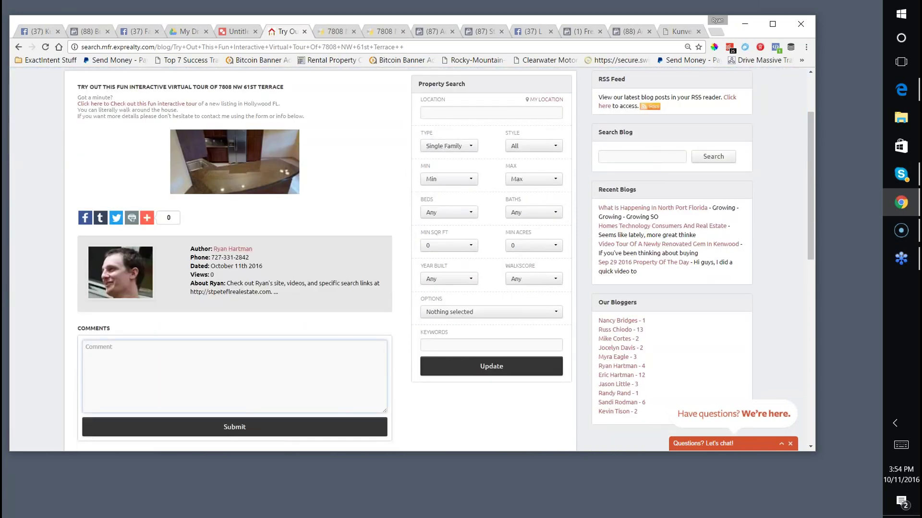
scroll(199, 159, "up", 2)
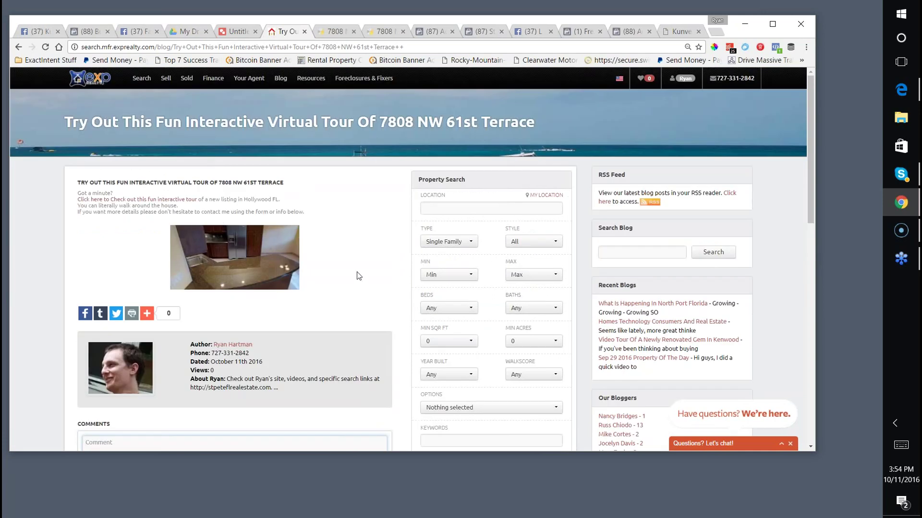
scroll(456, 252, "down", 2)
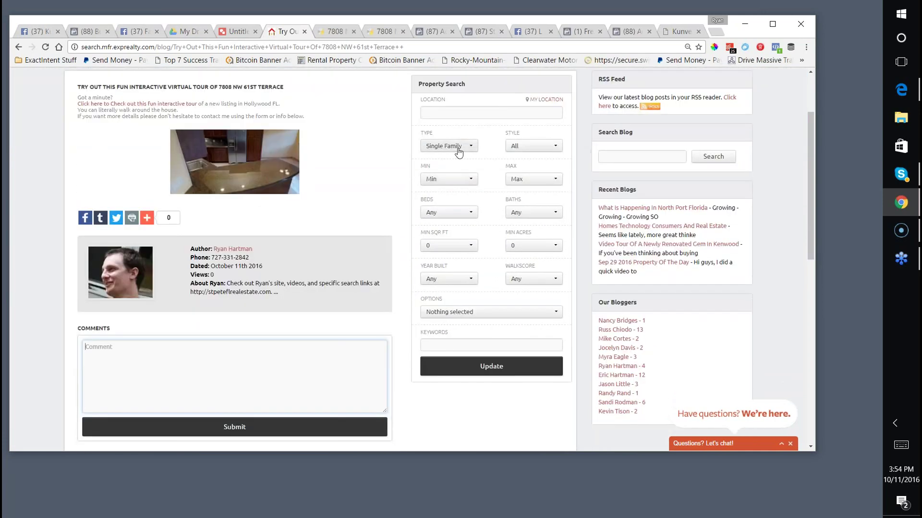
scroll(459, 151, "up", 2)
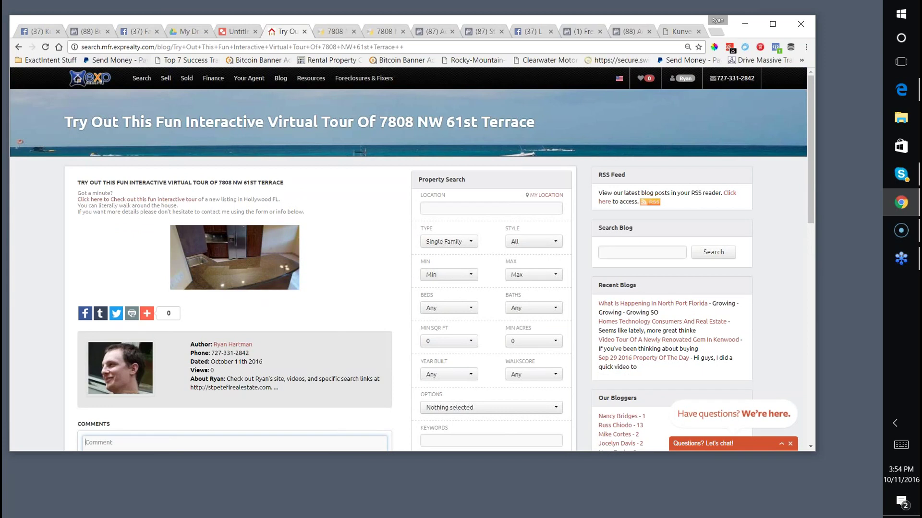
Copy the live blog post's URL from the address bar.
left_click(140, 48)
right_click(143, 48)
left_click(178, 89)
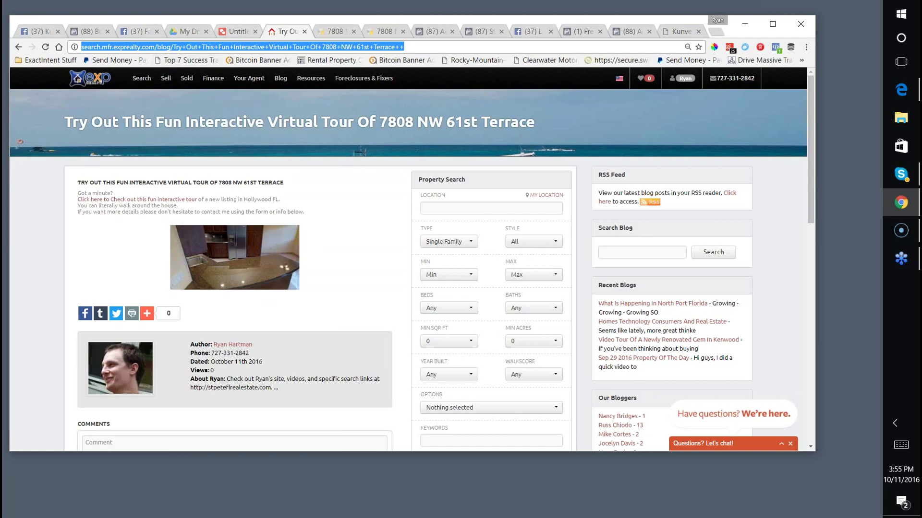
left_click(658, 456)
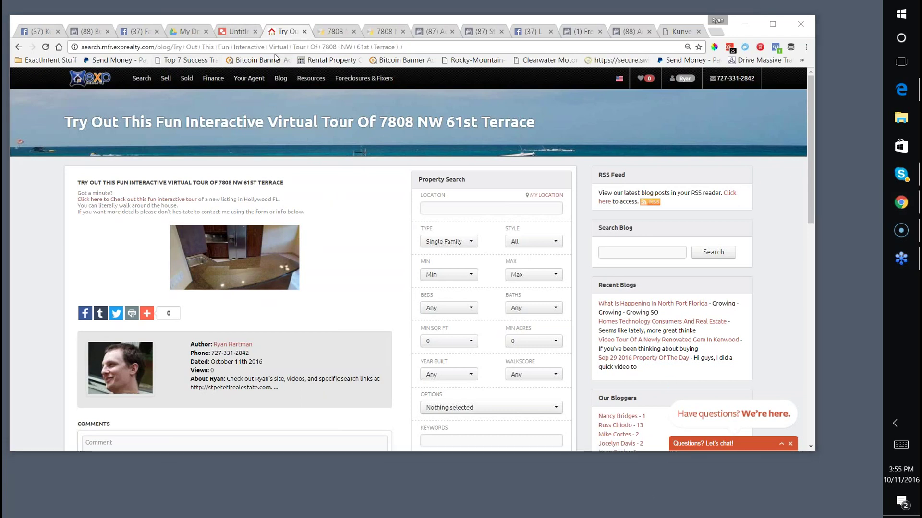
left_click_drag(158, 46, 187, 46)
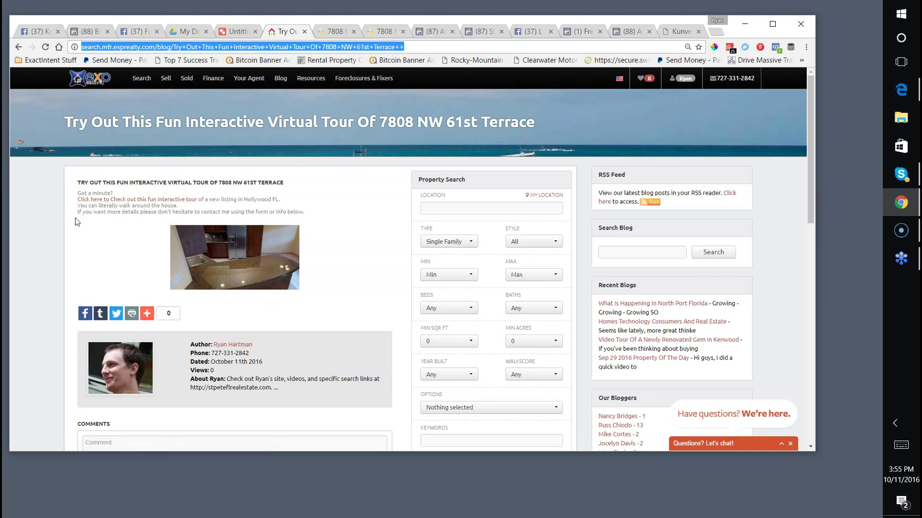
scroll(160, 252, "down", 3)
scroll(160, 252, "up", 3)
Leave the live post and go back to Kunversion's Quick Actions page showing the Published Blog.
left_click_drag(77, 178, 307, 293)
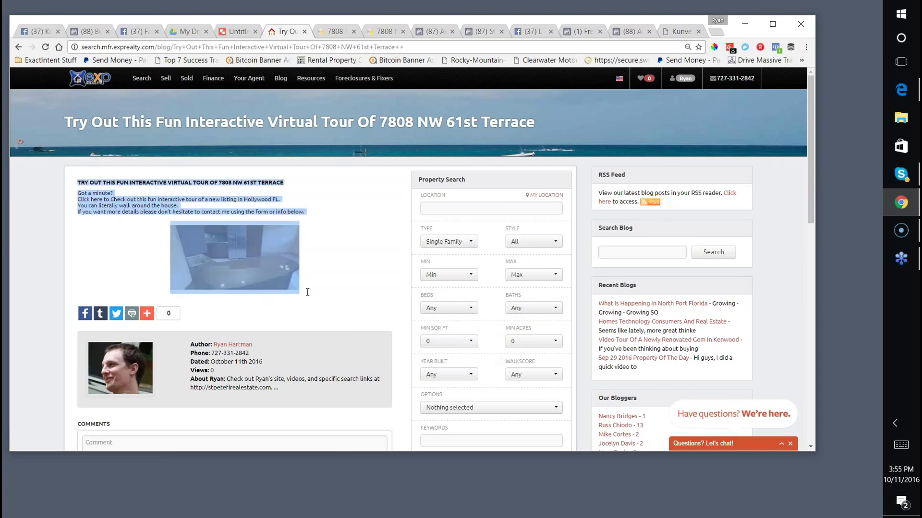
left_click(361, 265)
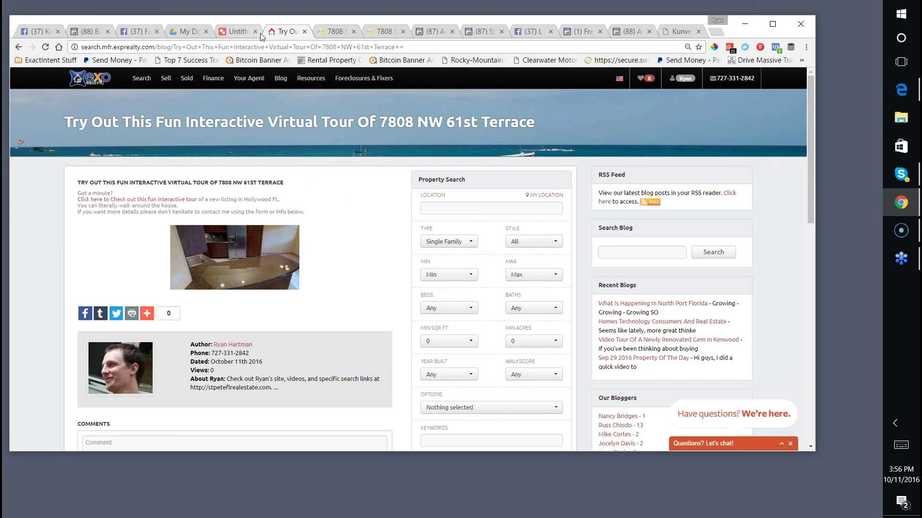
left_click(18, 46)
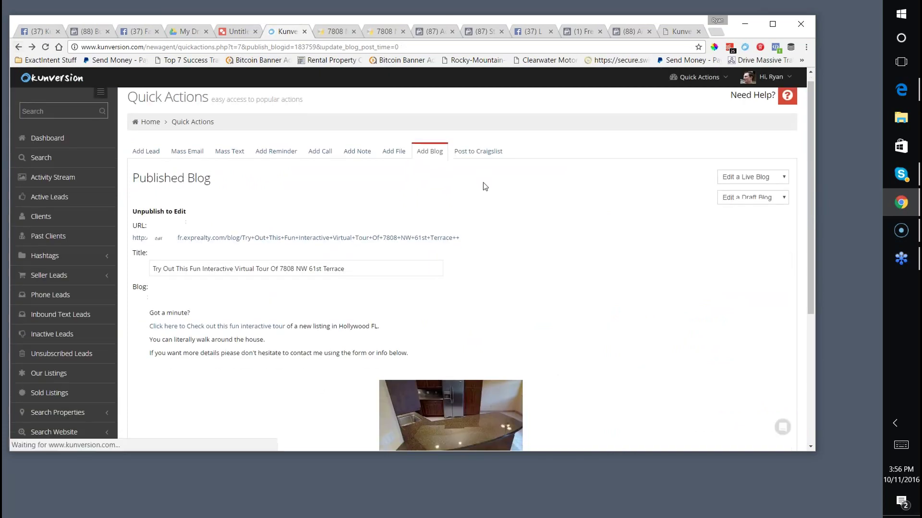
scroll(698, 163, "down", 1)
left_click(726, 142)
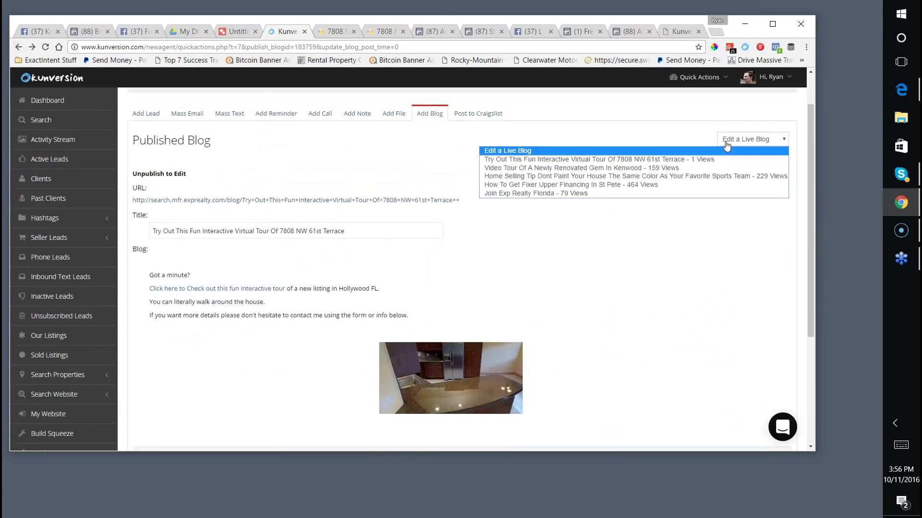
left_click(601, 162)
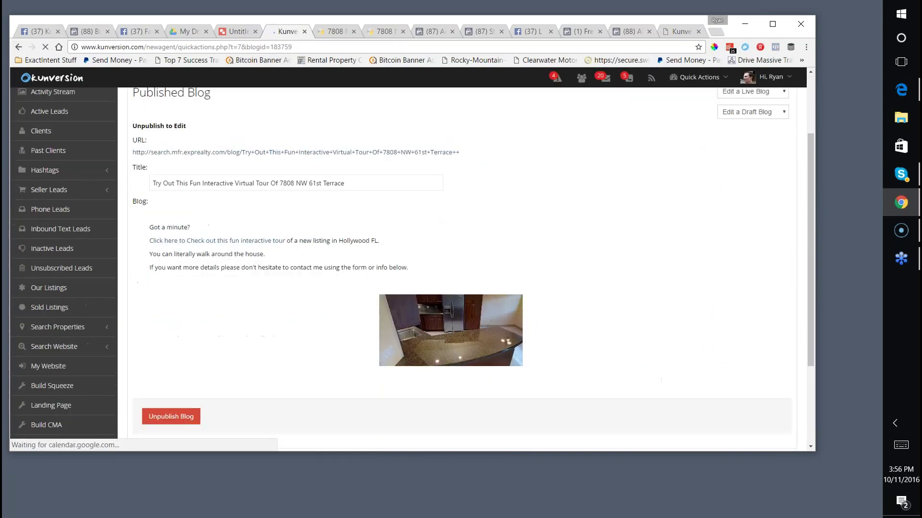
scroll(215, 306, "down", 3)
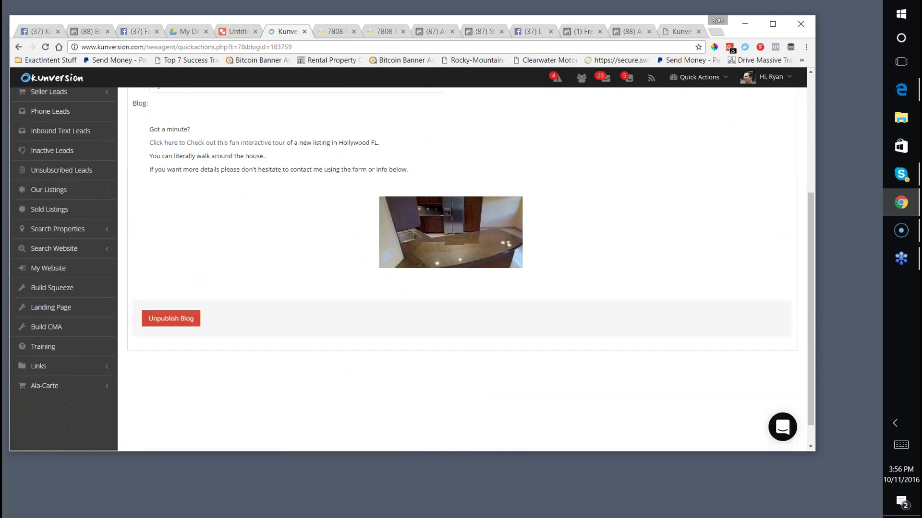
left_click(184, 291)
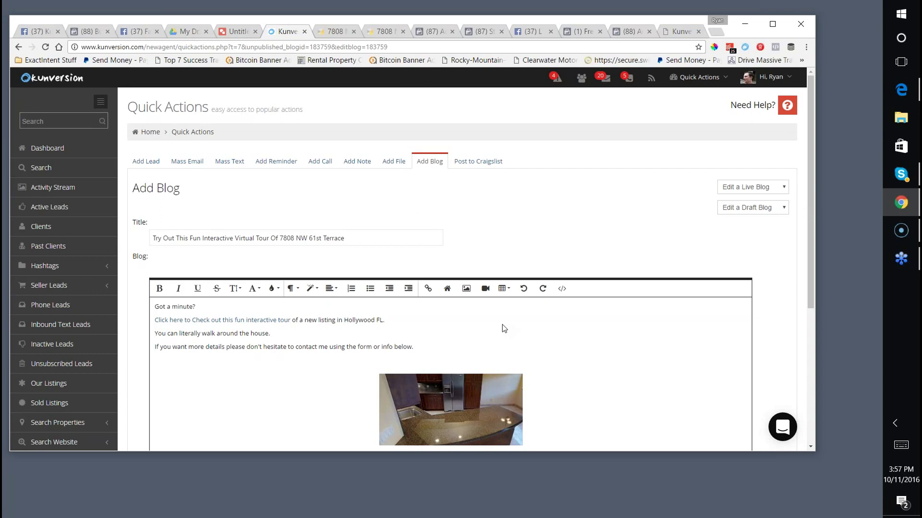
left_click(434, 475)
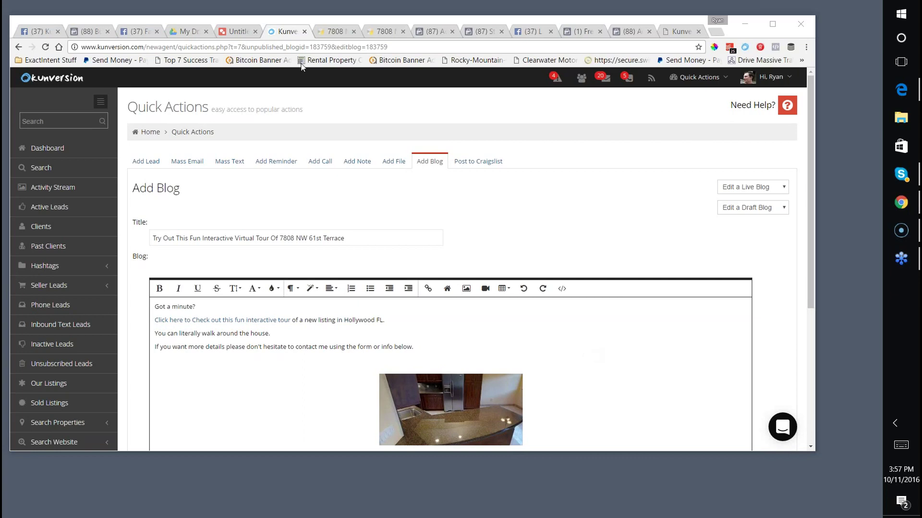
left_click(334, 31)
left_click(317, 47)
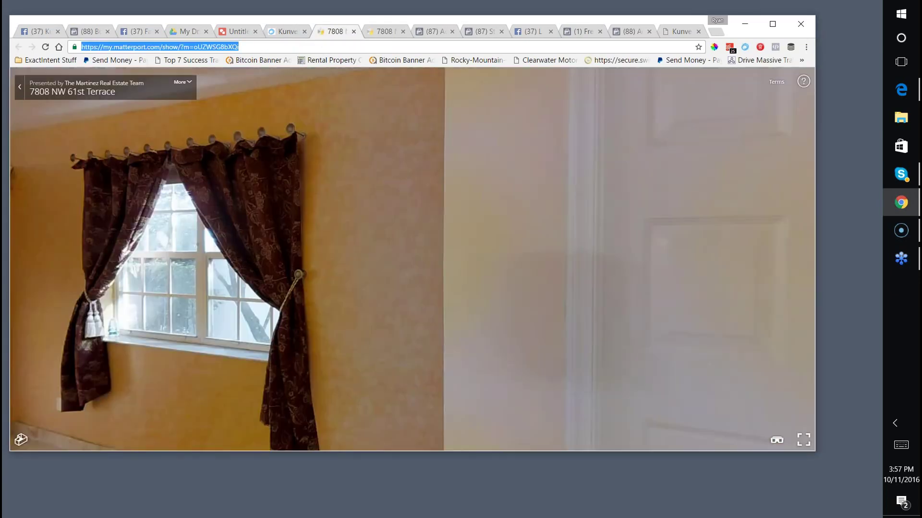
Open the exprealty sell.php 'What is My Home Worth' Property Value Calculator page.
type("sell.php")
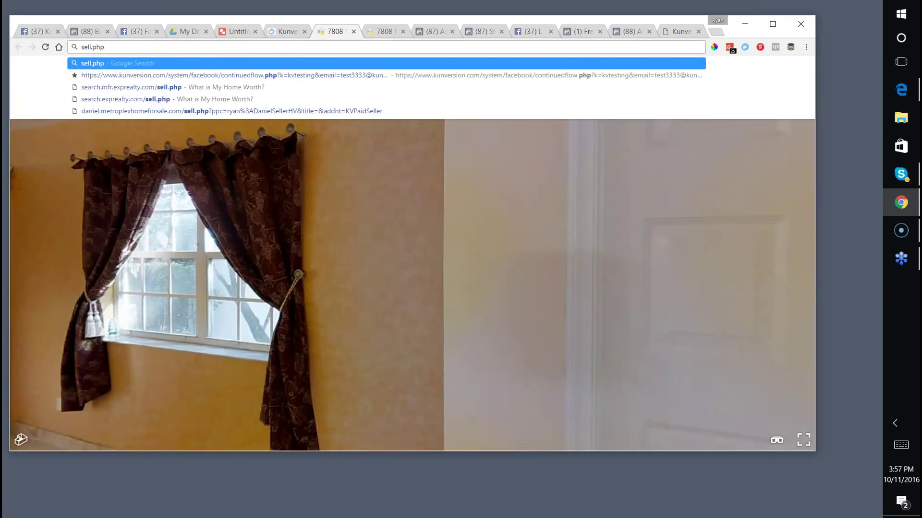
left_click(171, 88)
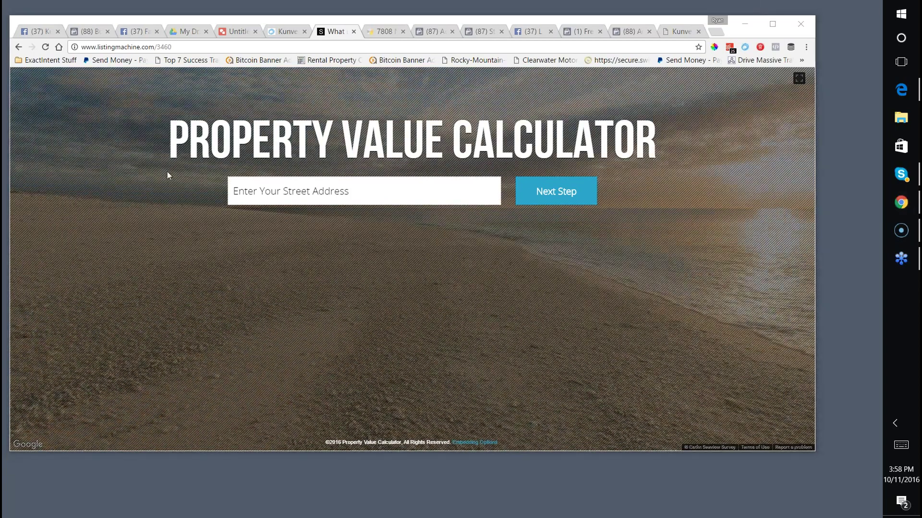
left_click(98, 130)
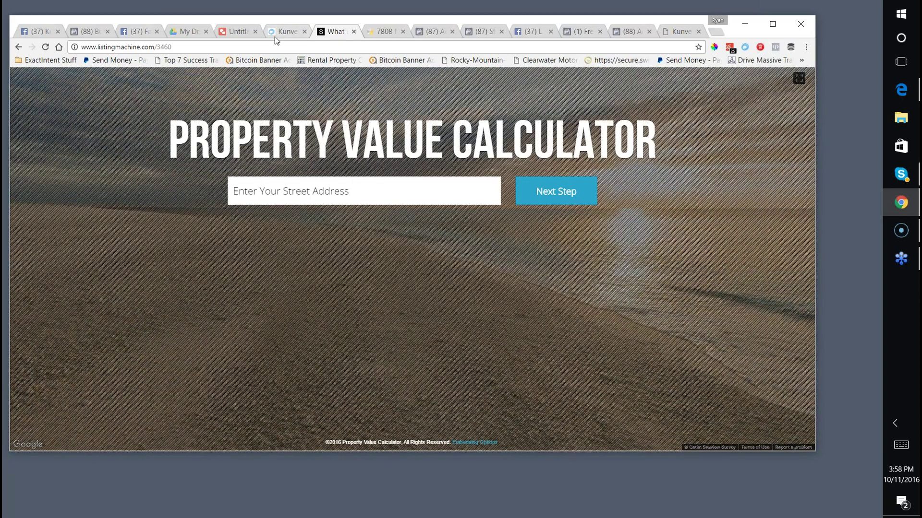
Cycle through the Kunversion blog and calculator tabs over to the Facebook tab.
left_click(228, 48)
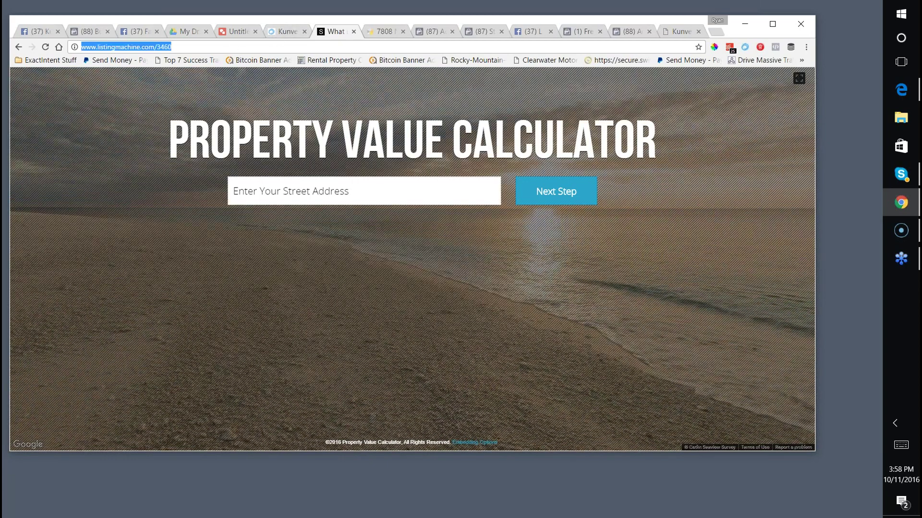
left_click(283, 31)
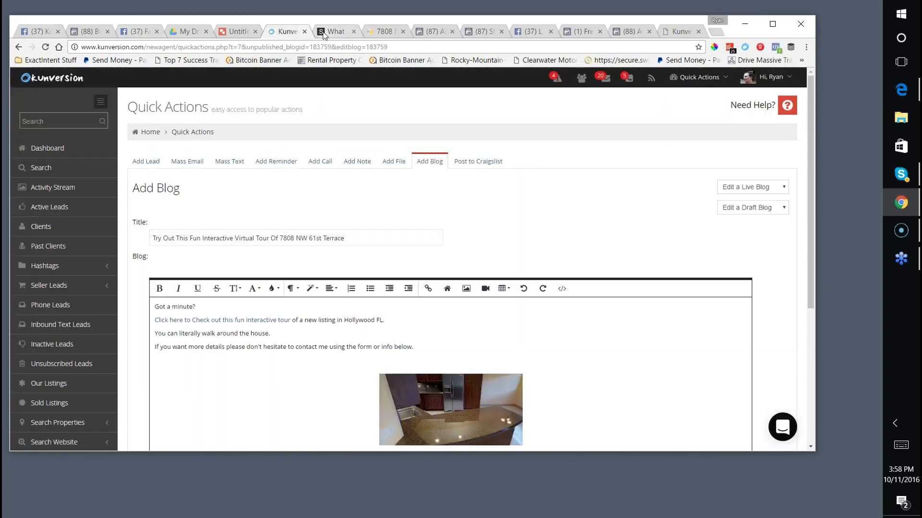
left_click(331, 32)
left_click(136, 31)
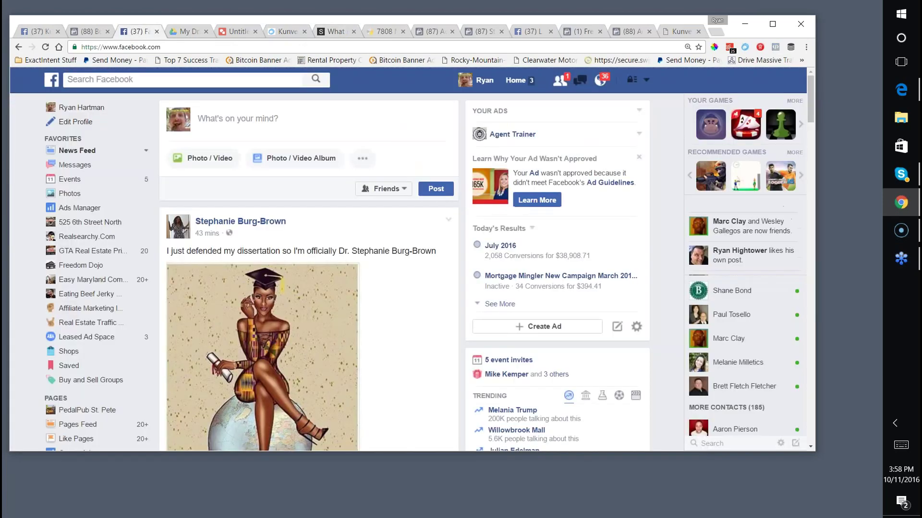
Load Business Manager via 'b', open Kunversion LLC, then the Kunversion ad account's campaigns.
left_click(209, 46)
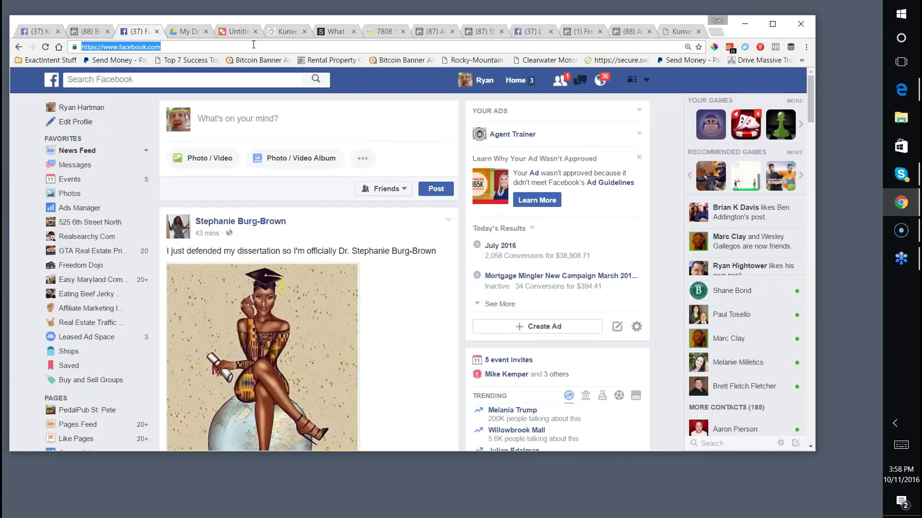
type("business")
key("Return")
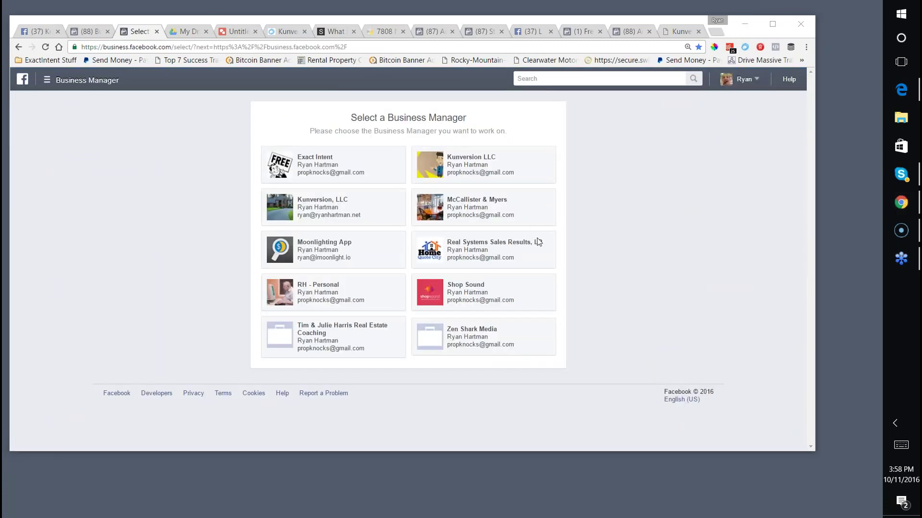
left_click(459, 157)
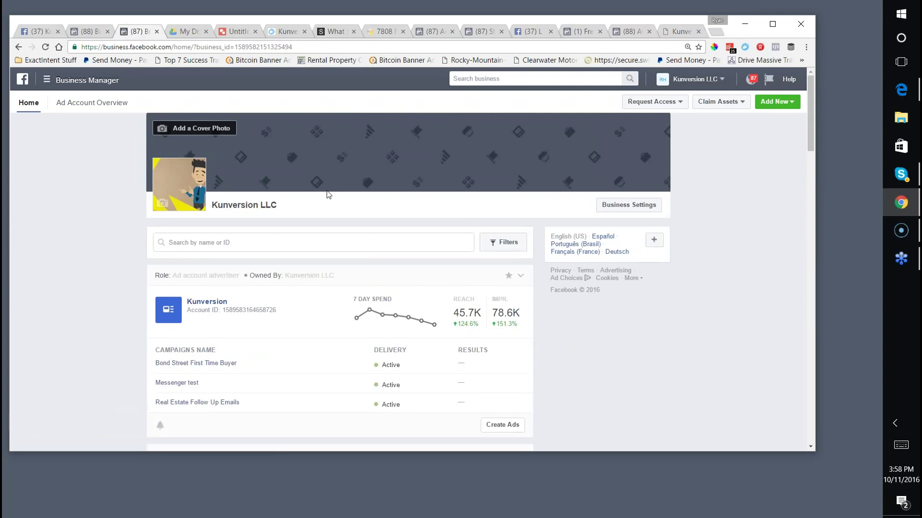
scroll(321, 205, "down", 1)
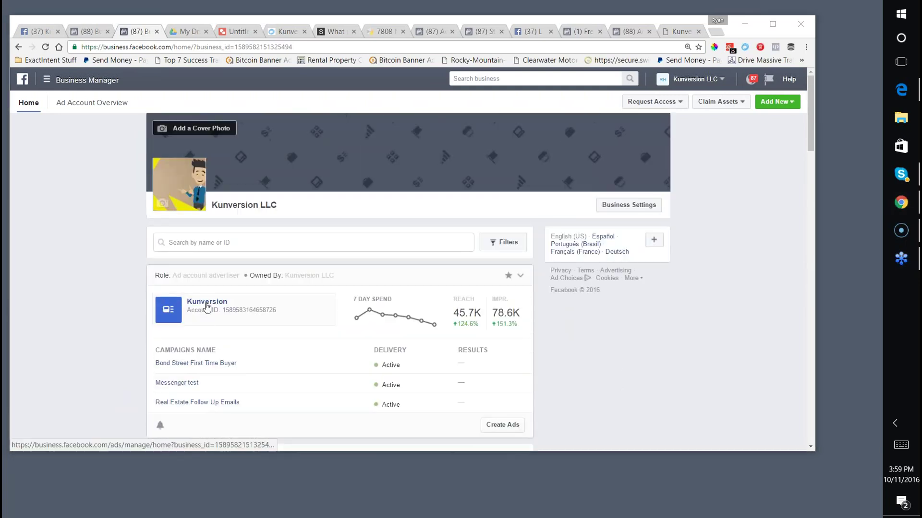
left_click(207, 303)
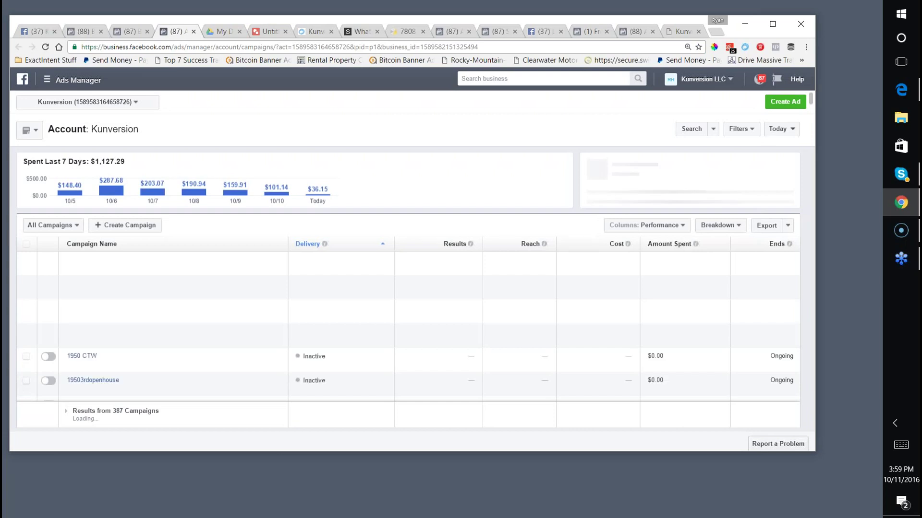
Filter campaigns by 'houseithanging' and open the HouseItHanging campaign.
left_click(690, 130)
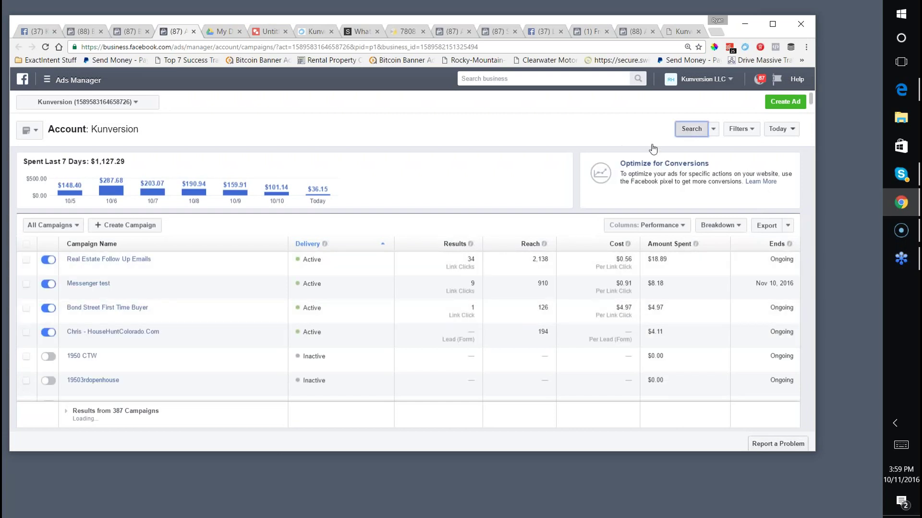
type("ouse")
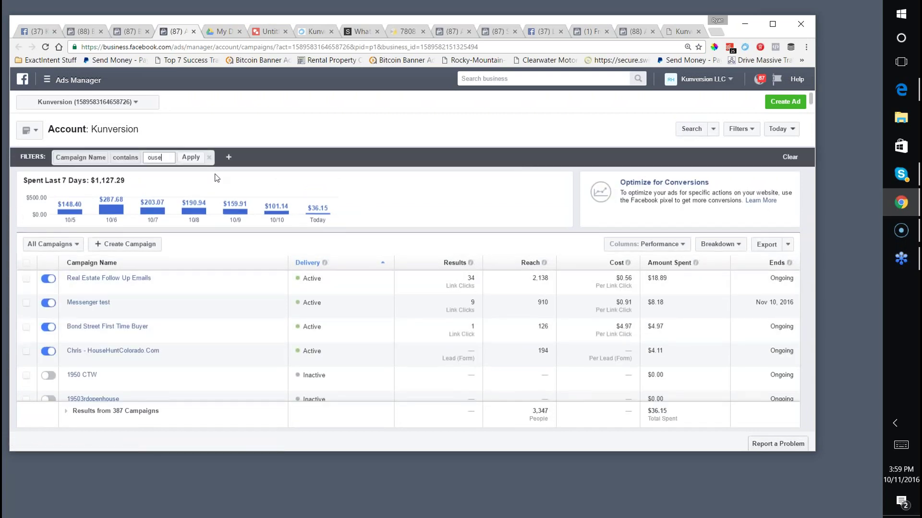
key("BackSpace")
key("BackSpace")
key("BackSpace")
key("BackSpace")
type("houseithanging")
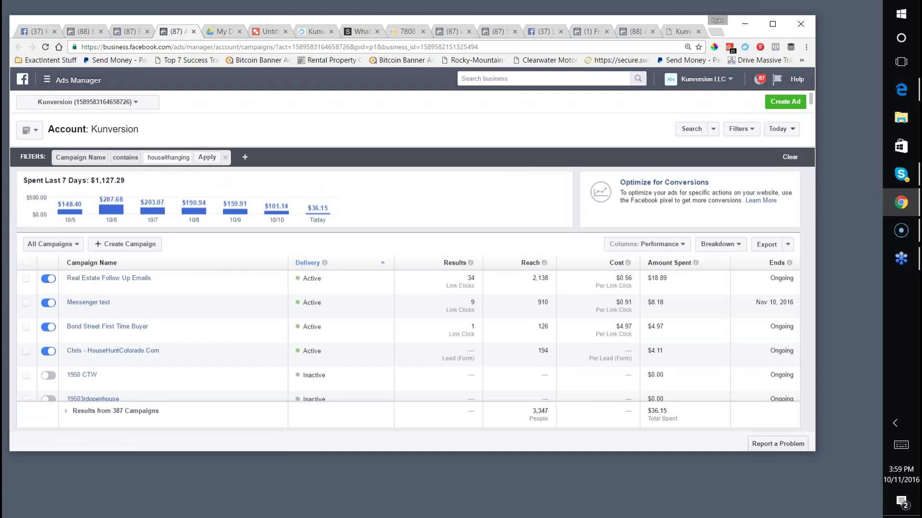
left_click(207, 157)
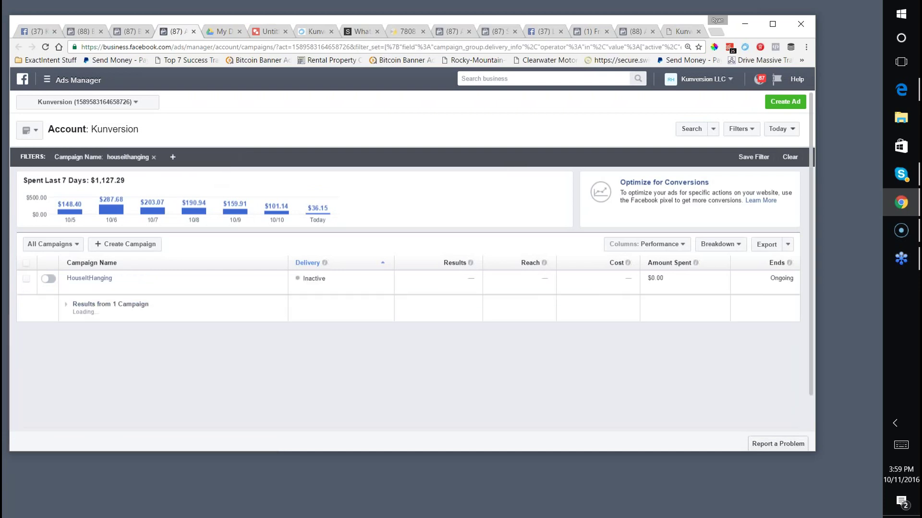
left_click(91, 279)
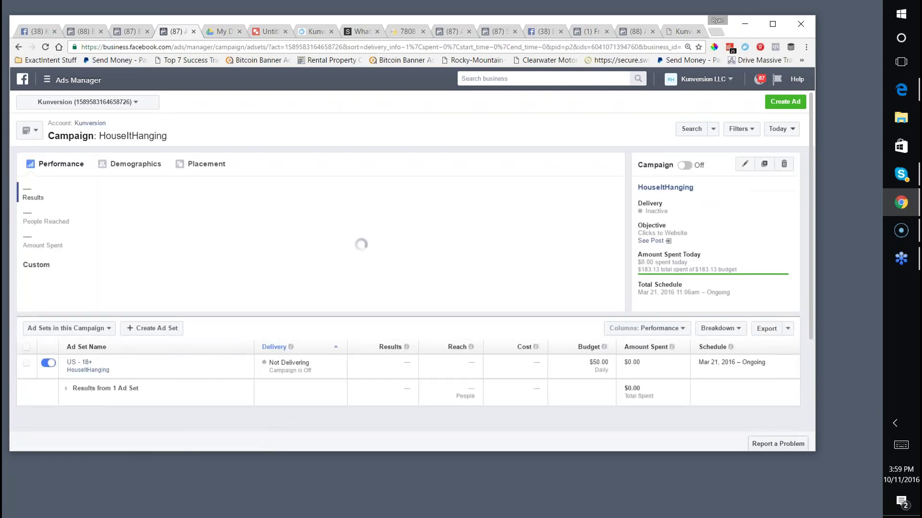
Open the US - 18+ ad set and set the date range to Lifetime.
left_click(80, 362)
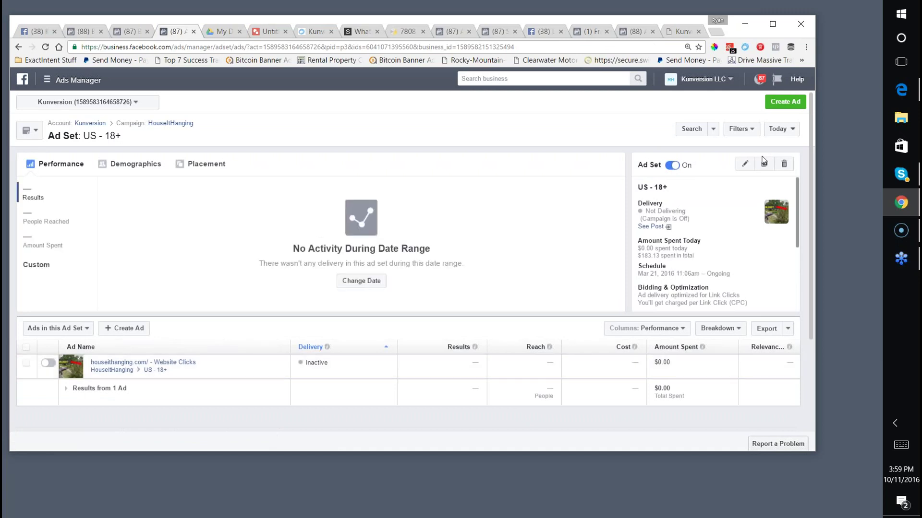
left_click(772, 129)
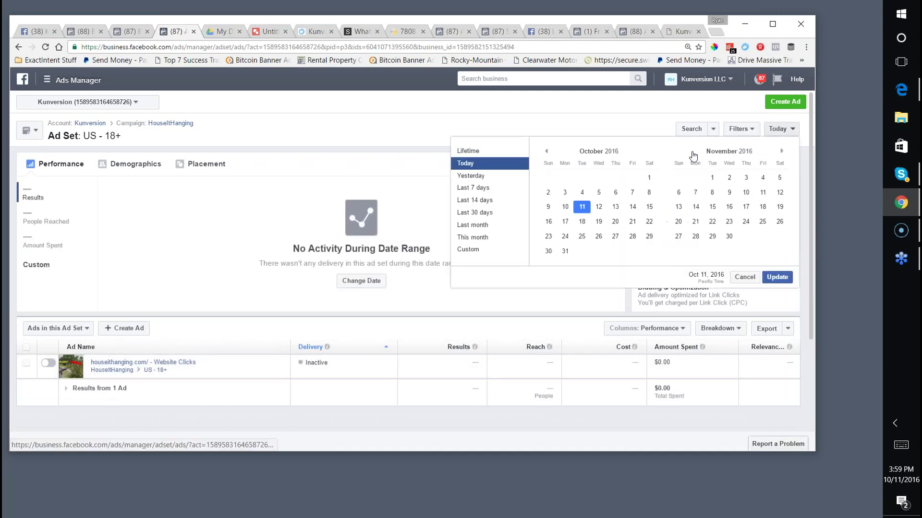
left_click(469, 151)
left_click(777, 277)
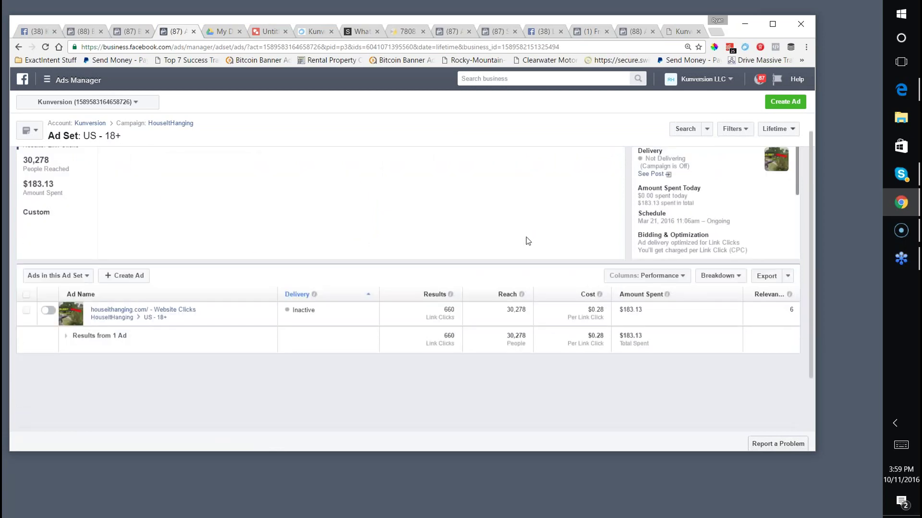
scroll(528, 240, "down", 2)
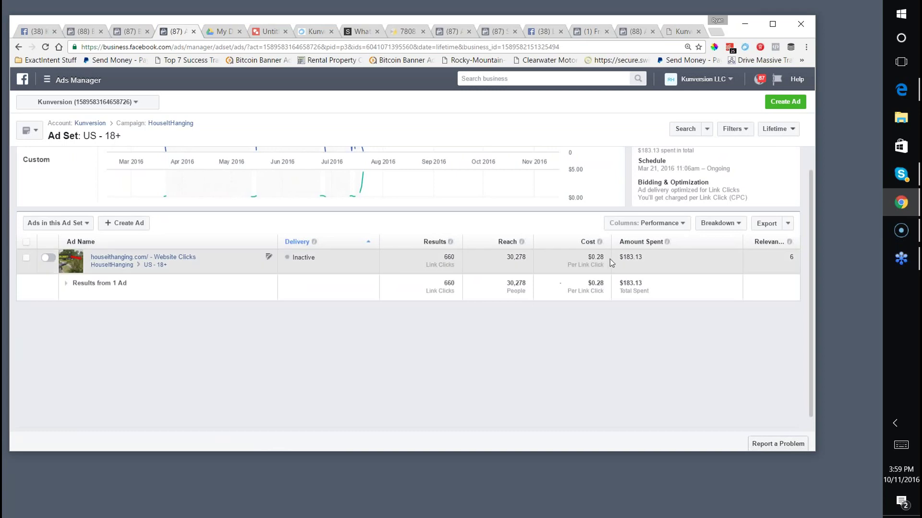
scroll(610, 262, "up", 2)
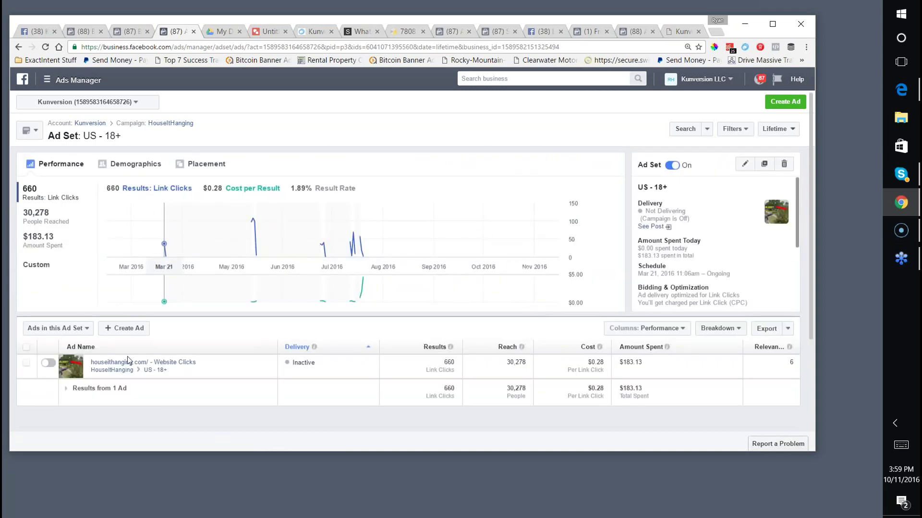
Reopen the US - 18+ ad set and preview the houseithanging.com ad.
left_click(118, 371)
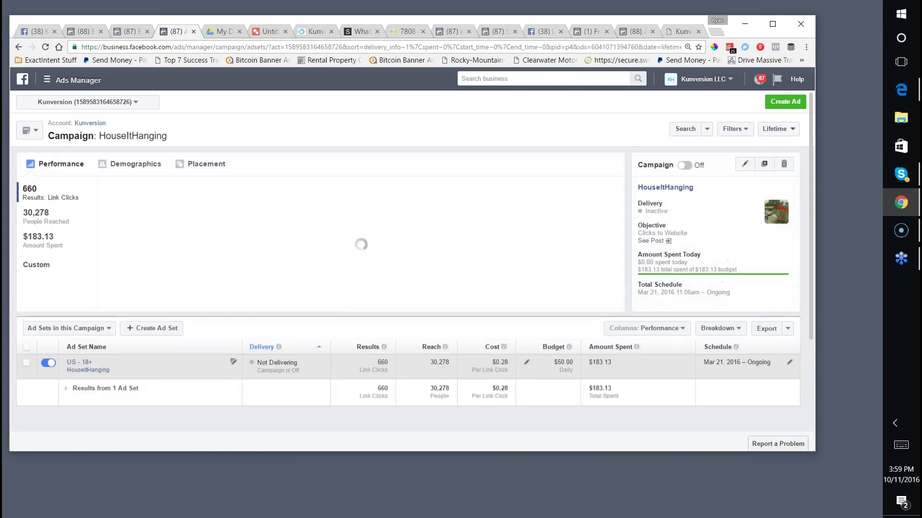
left_click(77, 363)
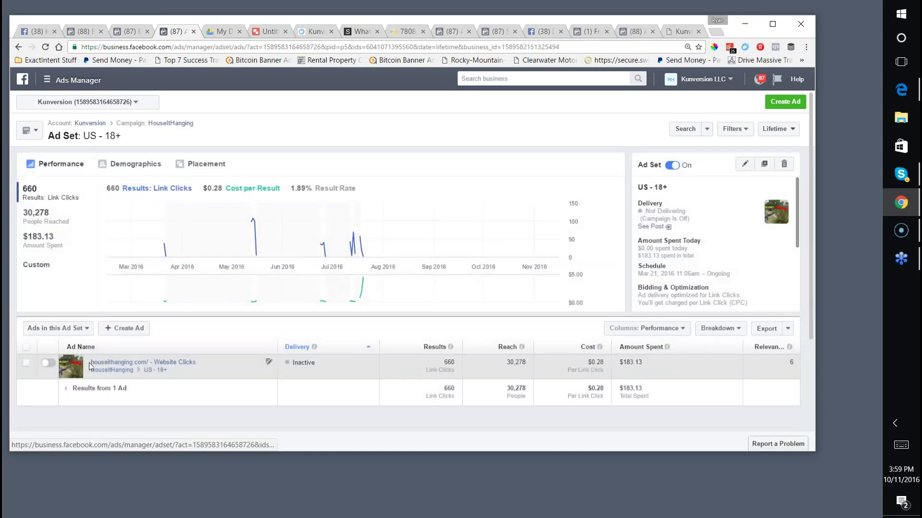
left_click(99, 363)
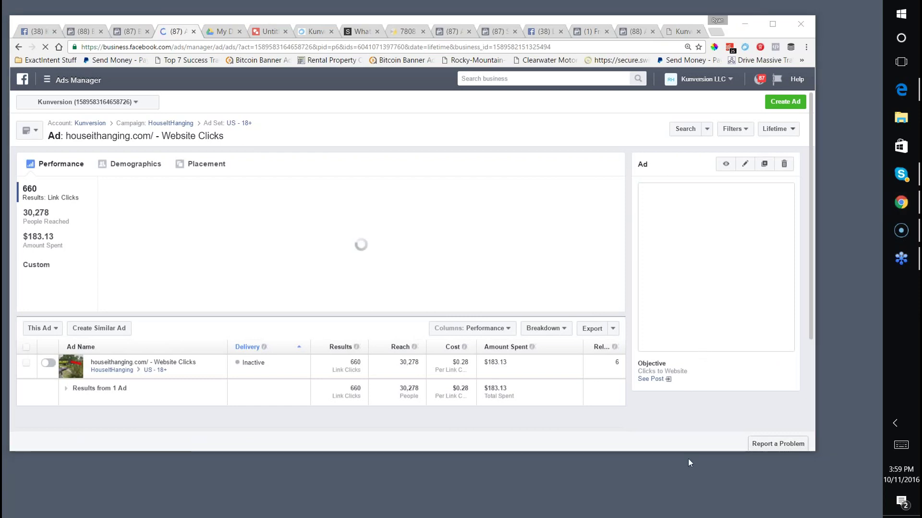
left_click(725, 164)
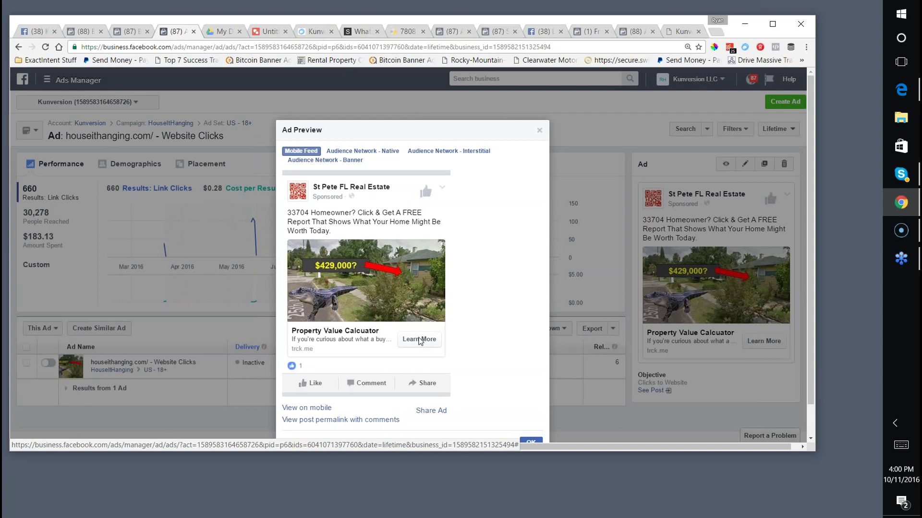
scroll(456, 264, "down", 1)
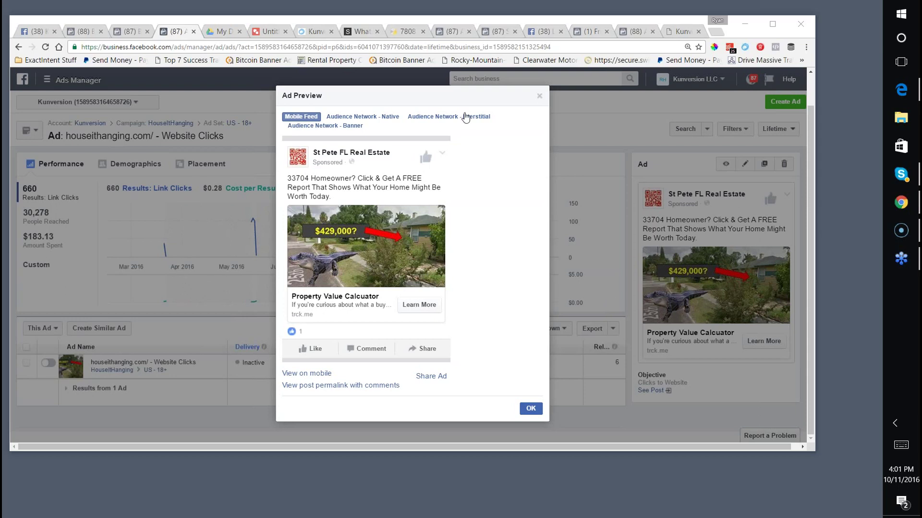
left_click(218, 33)
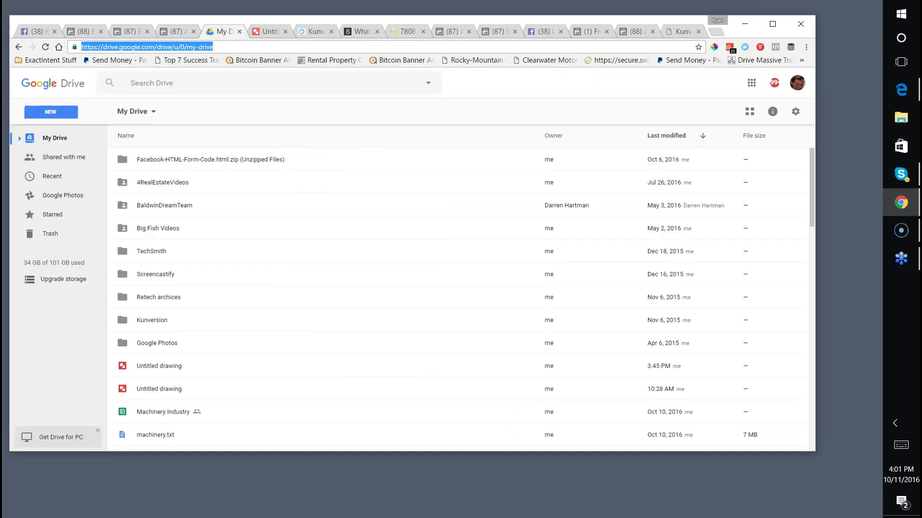
type("1950")
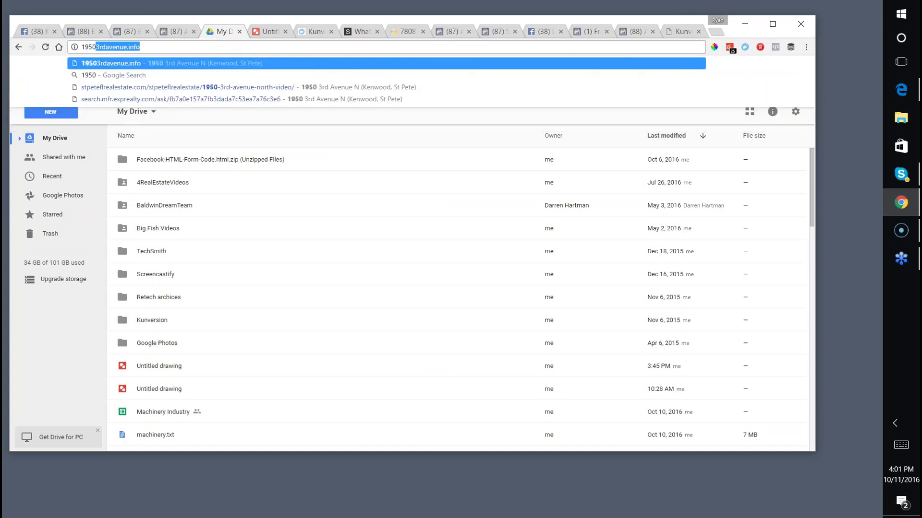
key("Right")
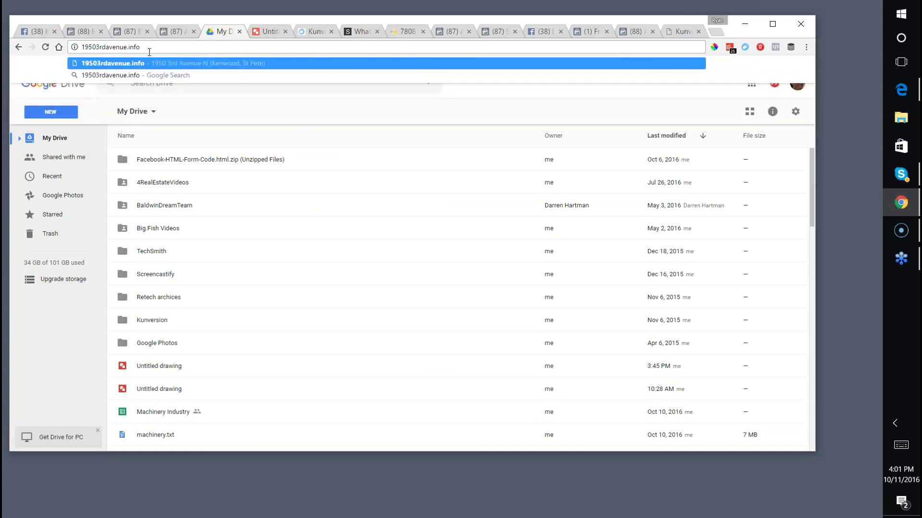
key("Return")
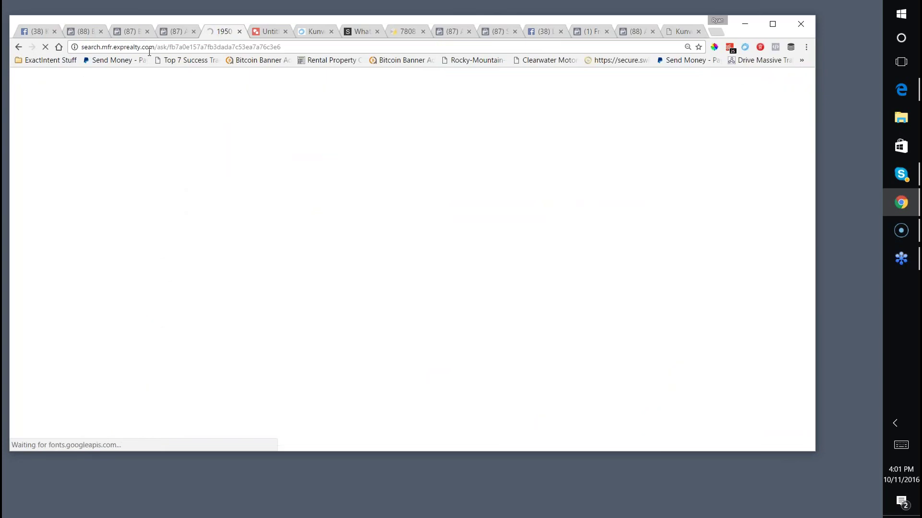
scroll(305, 203, "down", 1)
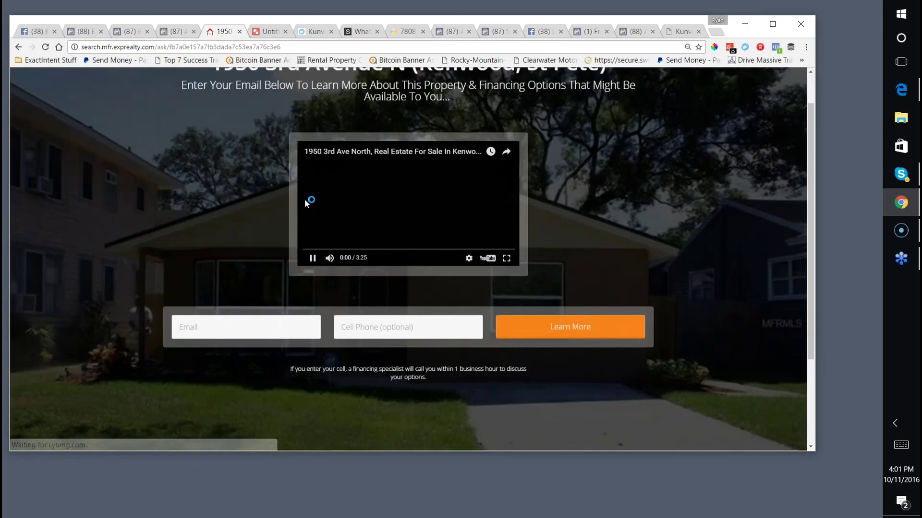
left_click(312, 258)
scroll(199, 239, "up", 1)
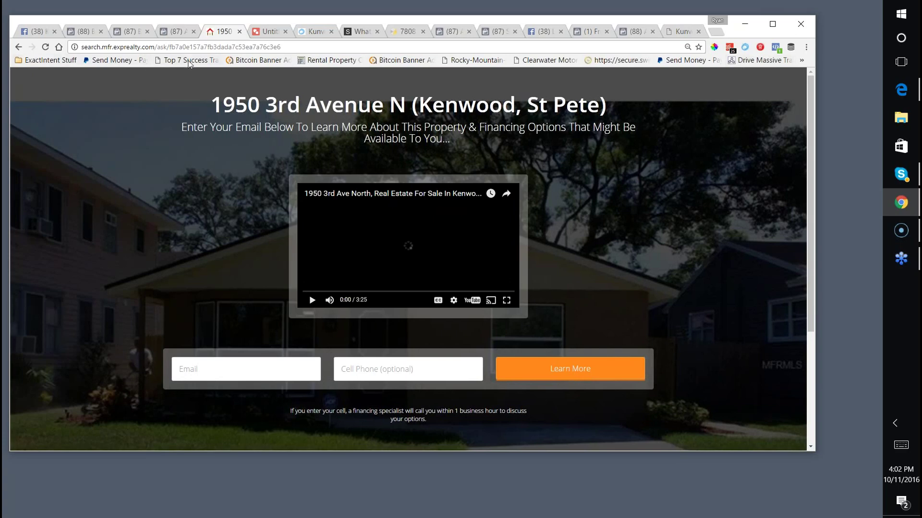
Open the Rental Property bookmark in a new tab placed beside the listing tab.
right_click(320, 66)
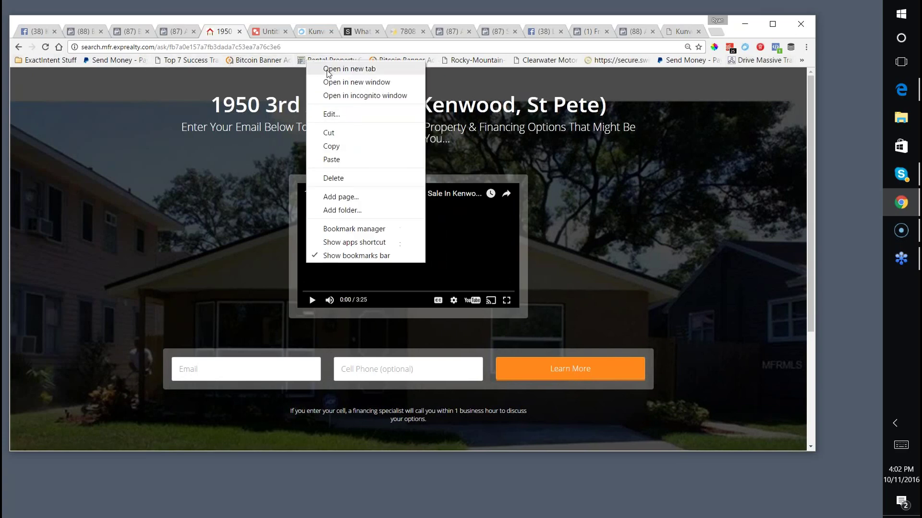
left_click(364, 70)
left_click_drag(681, 32, 269, 37)
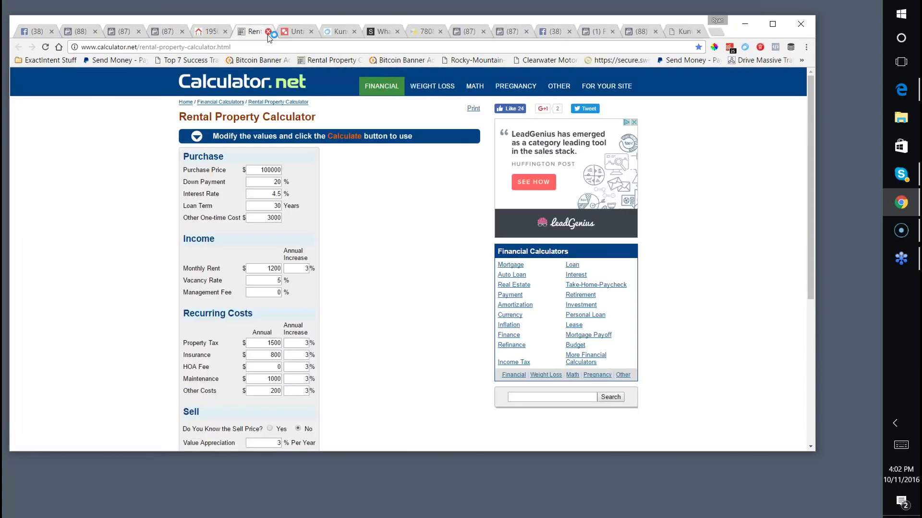
Copy the calculator page's address, check the listing tab, and return to the calculator.
left_click(205, 47)
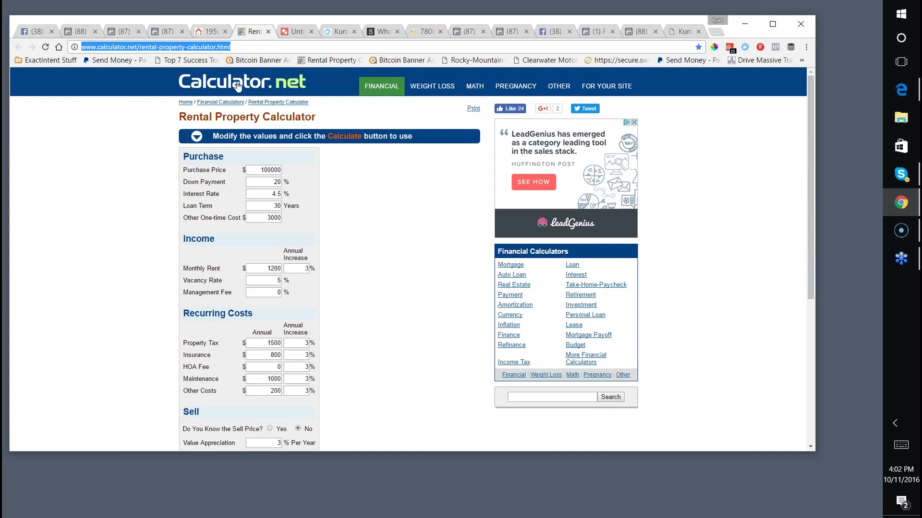
right_click(199, 47)
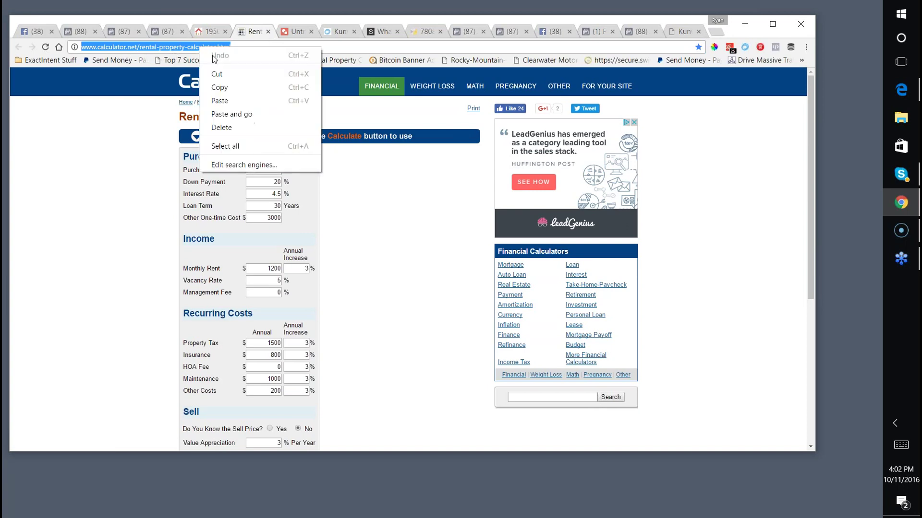
left_click(226, 87)
left_click(506, 457)
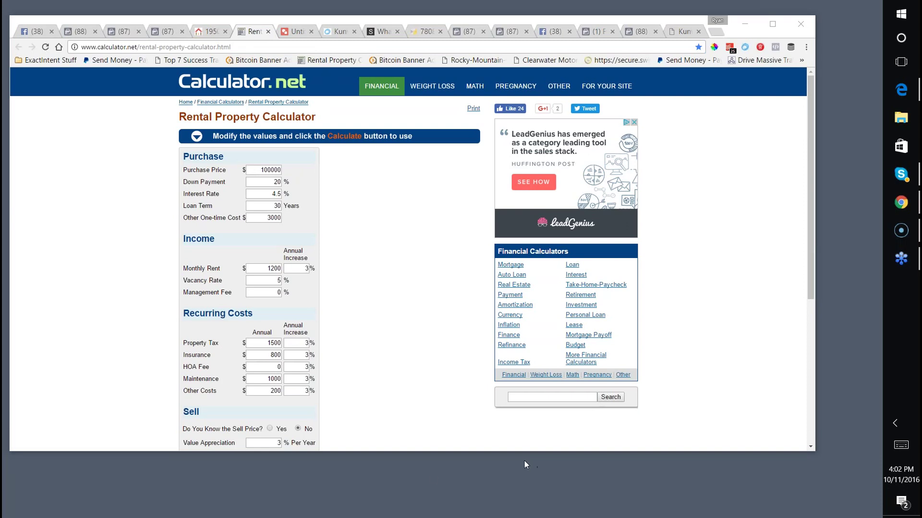
left_click(211, 32)
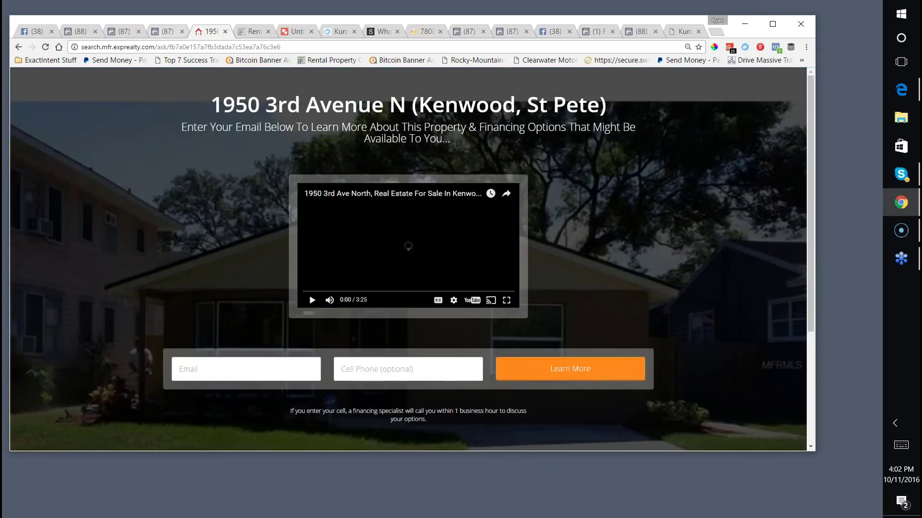
left_click(171, 48)
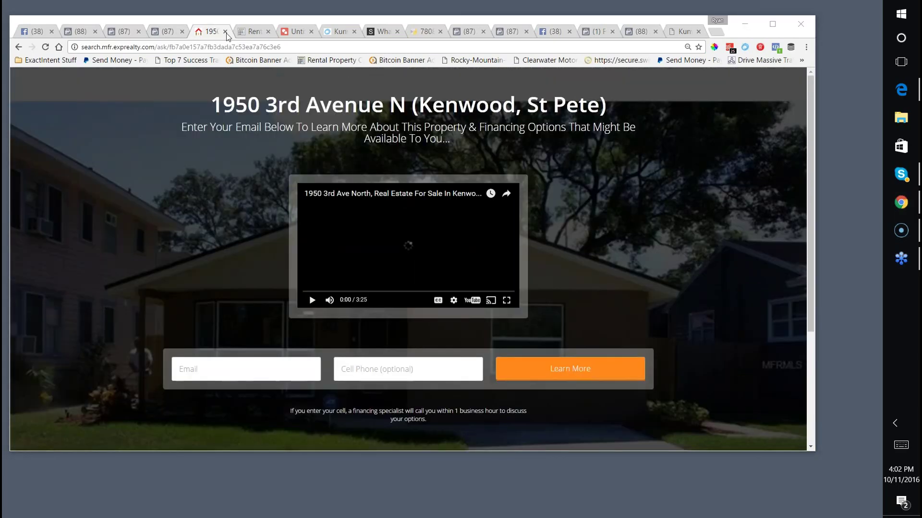
key("ctrl+Tab")
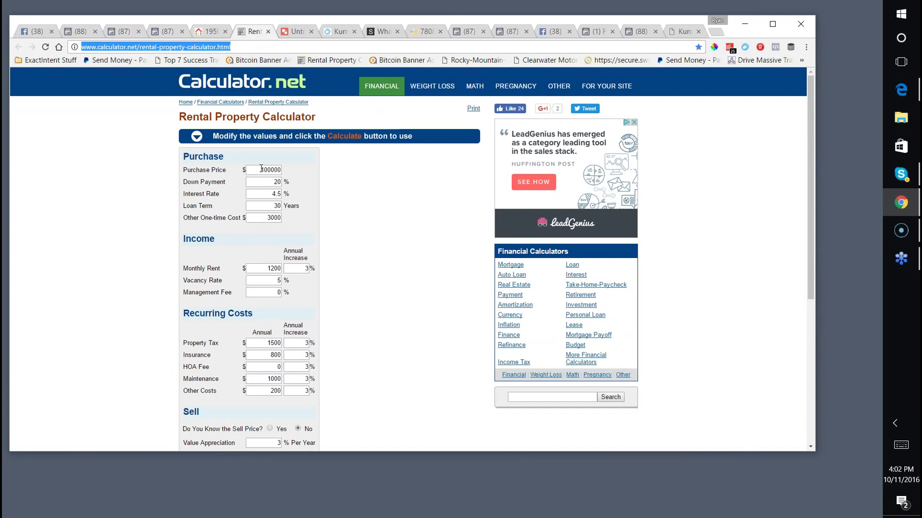
Enter purchase price 269000, 5% interest and a 20-year loan term.
left_click_drag(260, 170, 278, 171)
type("269000")
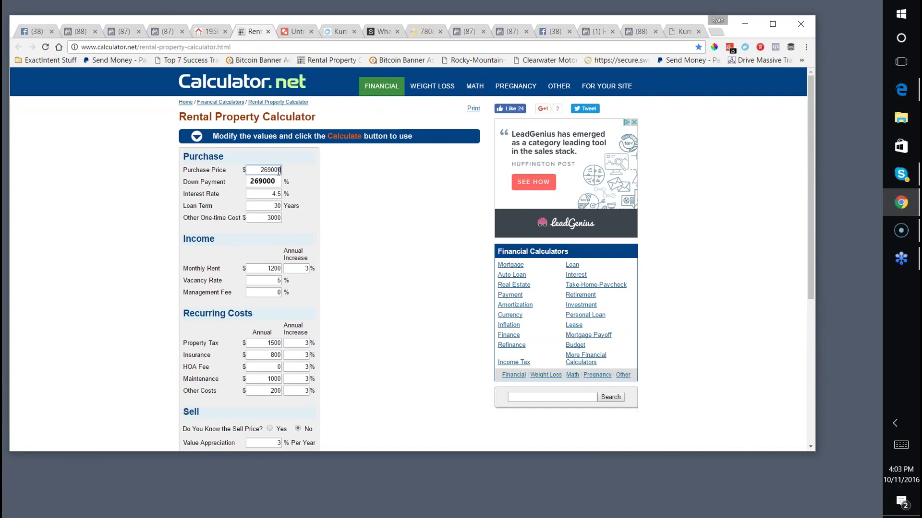
key("Tab")
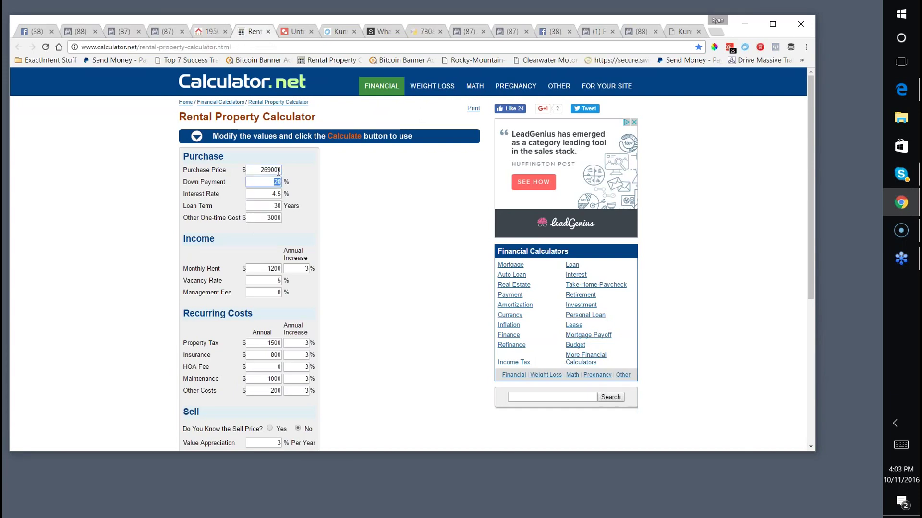
key("Tab")
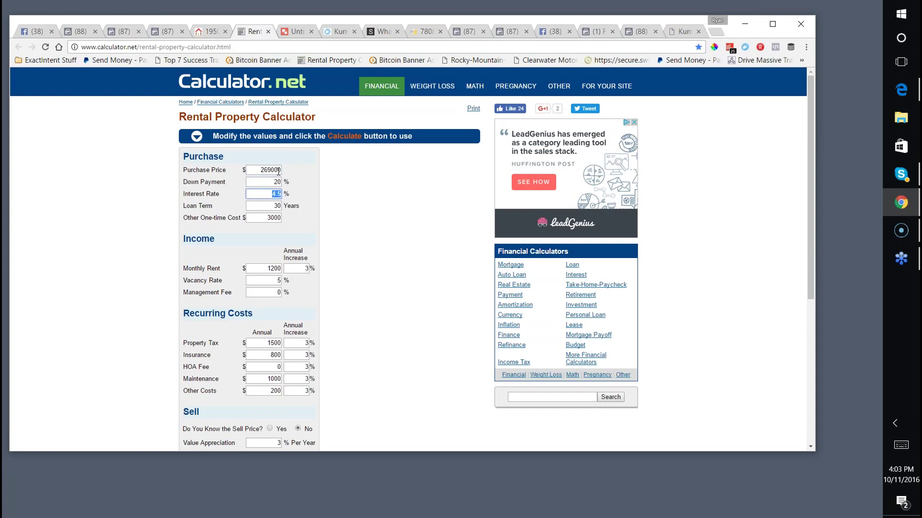
type("5")
key("Tab")
type("20")
key("Tab")
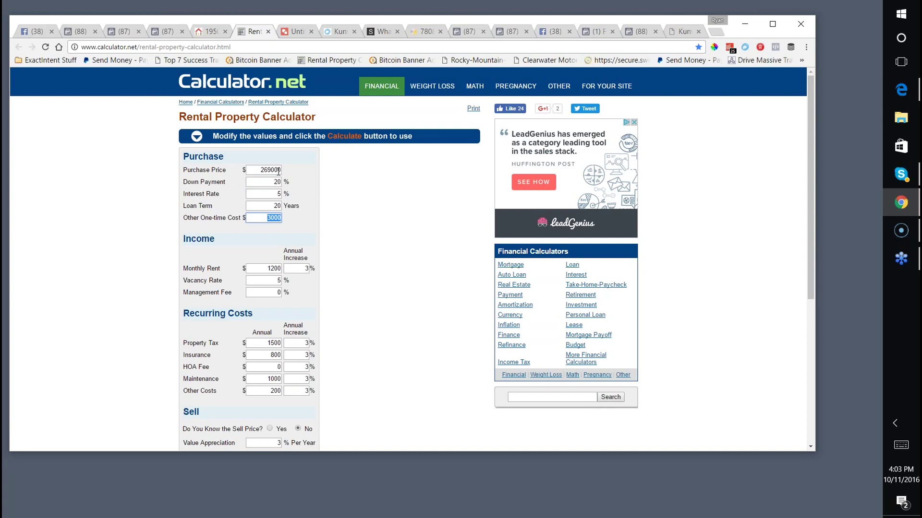
Enter monthly rent 1750, 4% vacancy rate and a 10% management fee.
key("Tab")
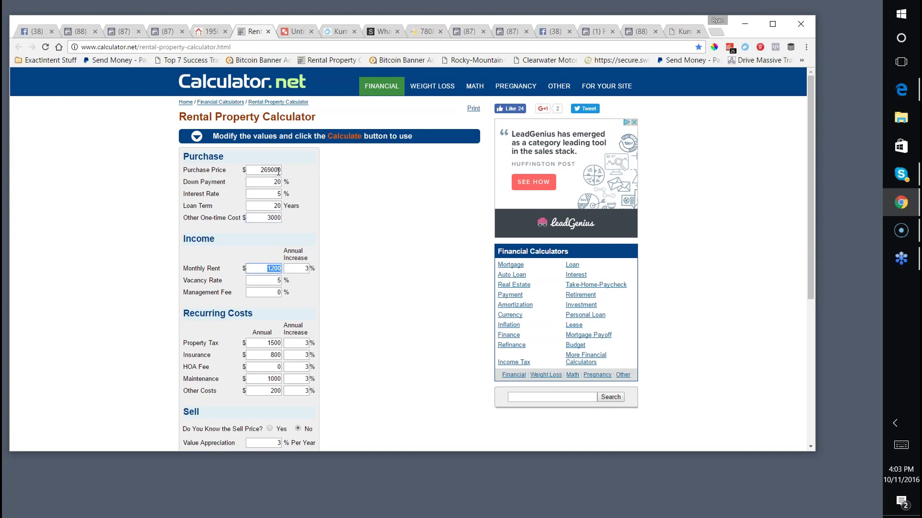
type("1750")
key("Tab")
key("Tab")
type("4")
key("Tab")
type("8")
key("Tab")
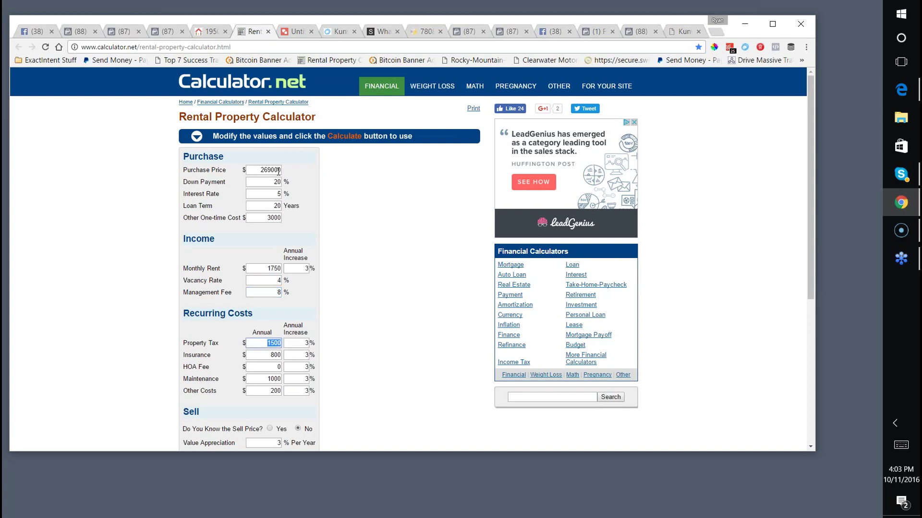
key("shift+Tab")
type("10")
key("Tab")
key("Tab")
key("Tab")
key("Tab")
key("Tab")
key("Tab")
key("Tab")
key("Tab")
key("Tab")
key("Tab")
key("Tab")
Set Holding Length to 10 years and calculate the rental property returns.
scroll(263, 159, "down", 3)
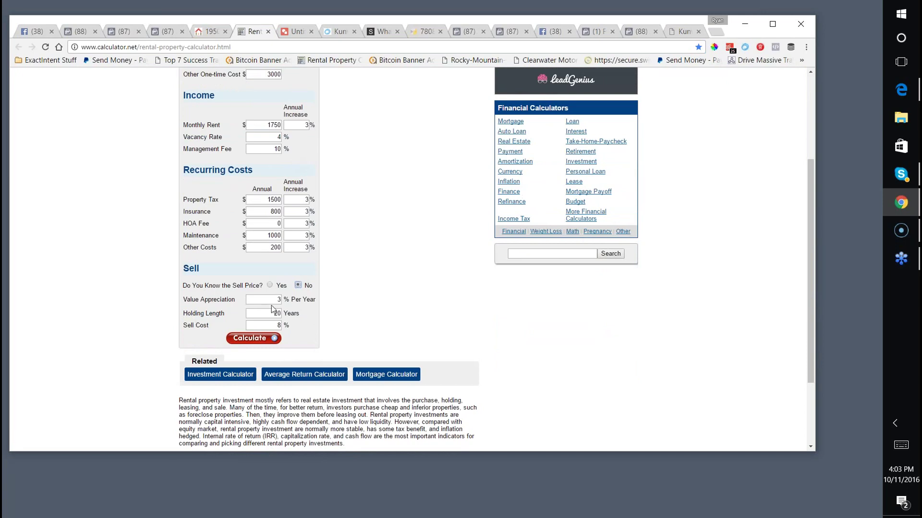
key("Tab")
key("Tab")
type("10")
left_click(363, 283)
left_click(250, 338)
scroll(356, 290, "down", 3)
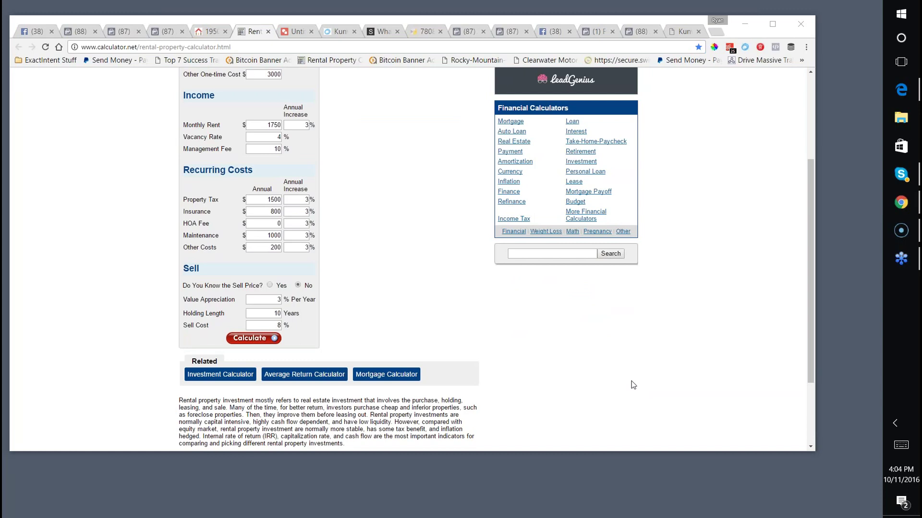
left_click(293, 34)
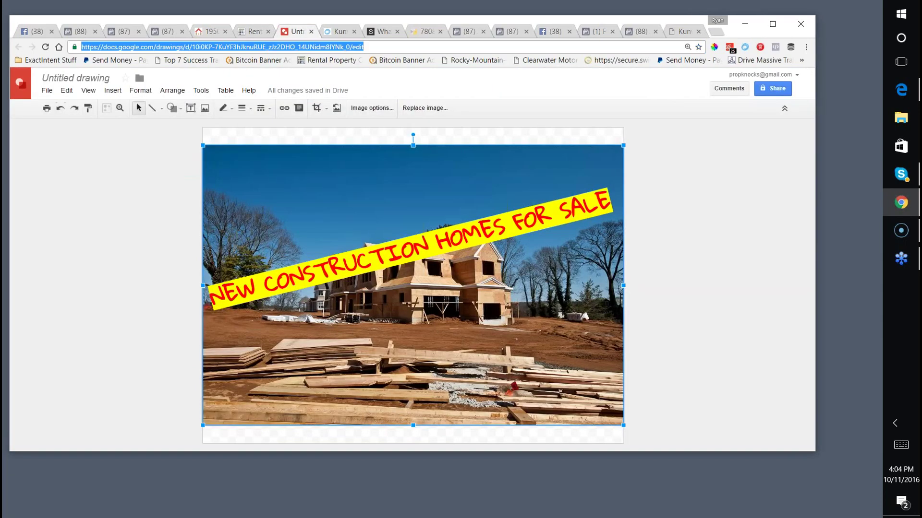
Launch the Screencast-O-Matic recorder from screencastomatic.com and move its window aside.
type("screencastomatic.com")
key("Return")
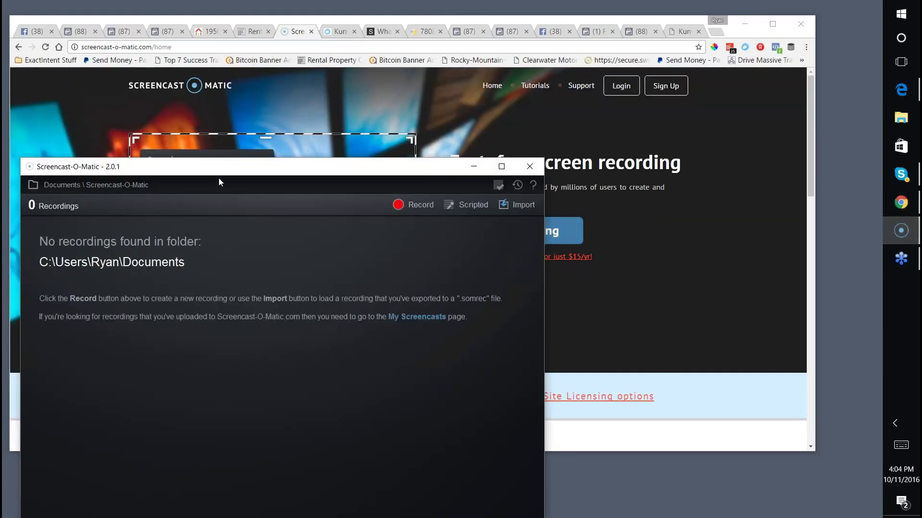
left_click_drag(243, 171, 600, 66)
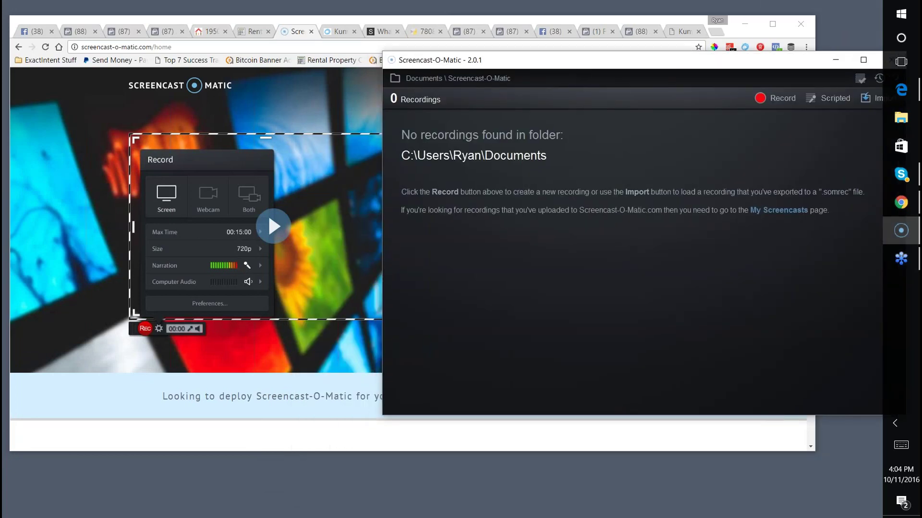
left_click(252, 32)
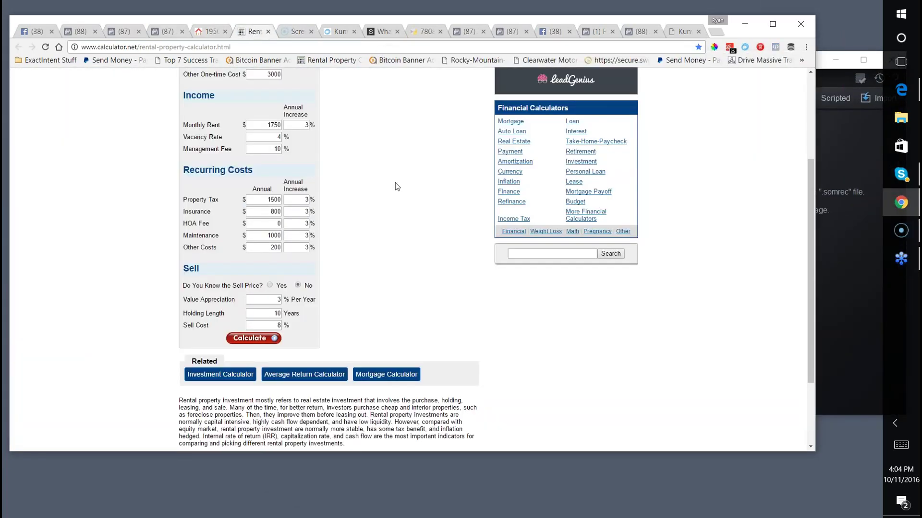
scroll(395, 182, "up", 2)
scroll(391, 183, "down", 1)
scroll(390, 183, "up", 1)
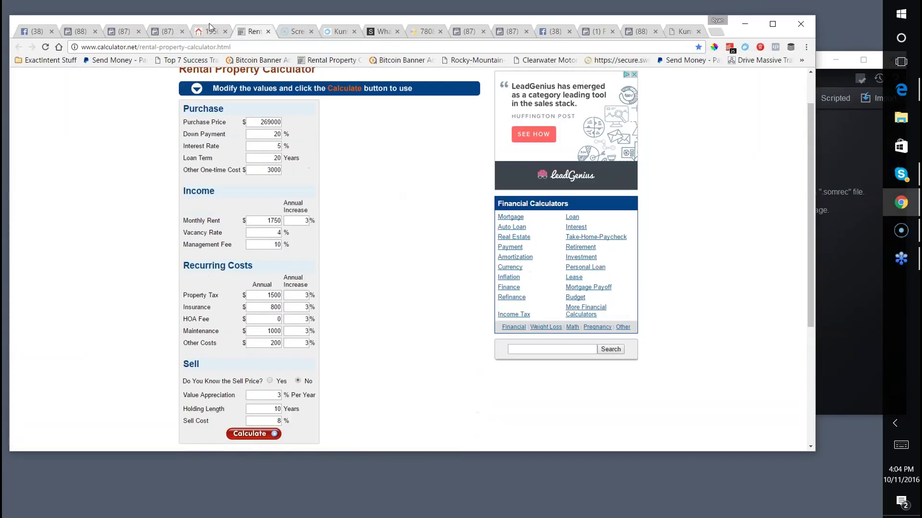
left_click(209, 30)
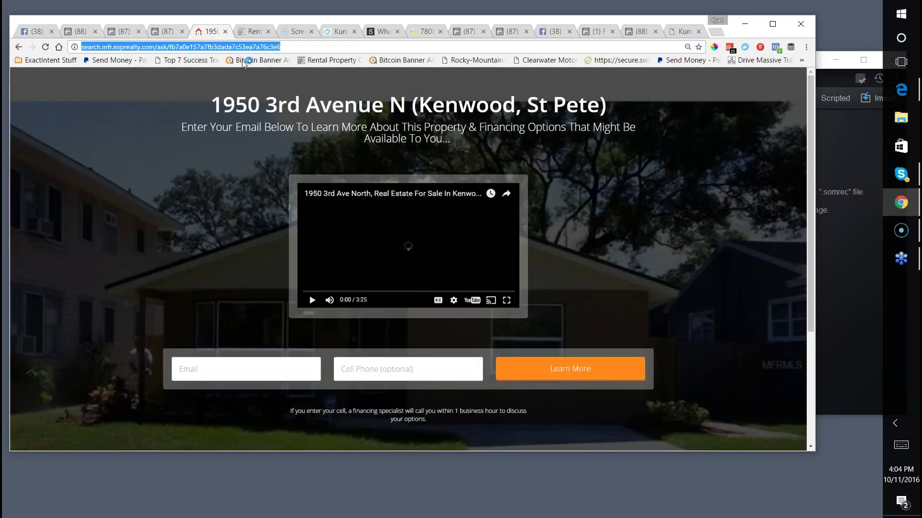
Fill the listing's sign-up form with a saved email address and submit it.
left_click(88, 48)
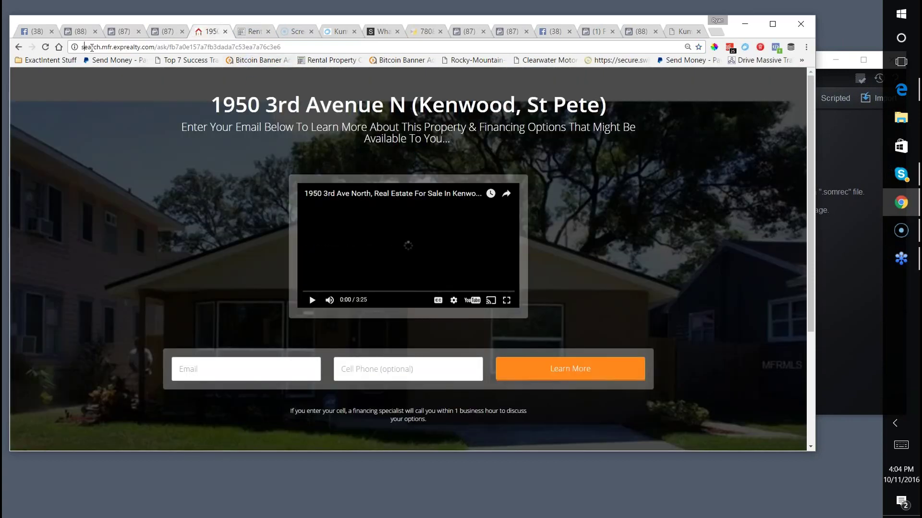
left_click_drag(83, 47, 301, 48)
left_click(217, 375)
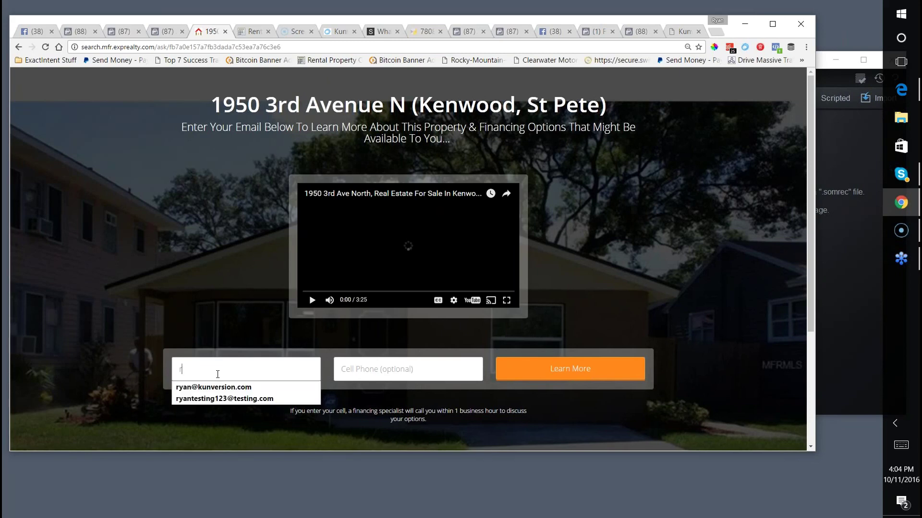
left_click(245, 385)
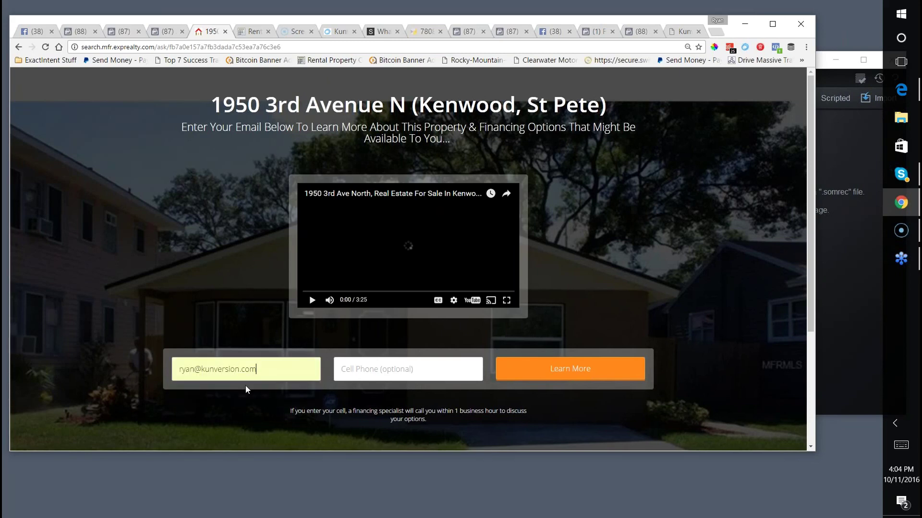
left_click(516, 369)
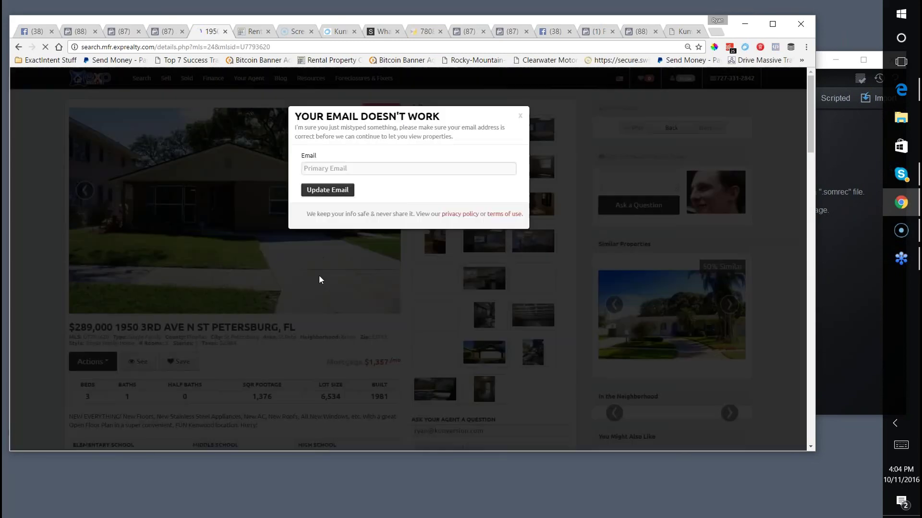
Correct the email in the popup to a different saved address and confirm it.
left_click(420, 169)
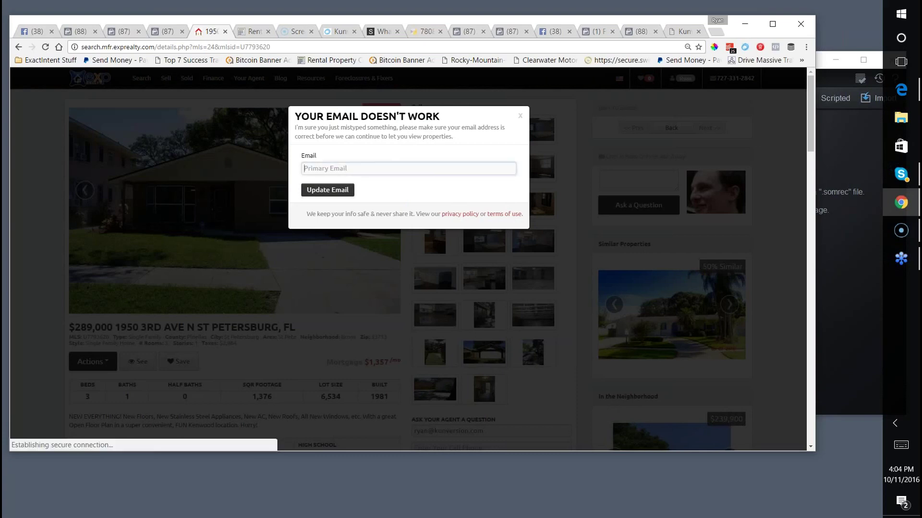
left_click(384, 180)
left_click(325, 192)
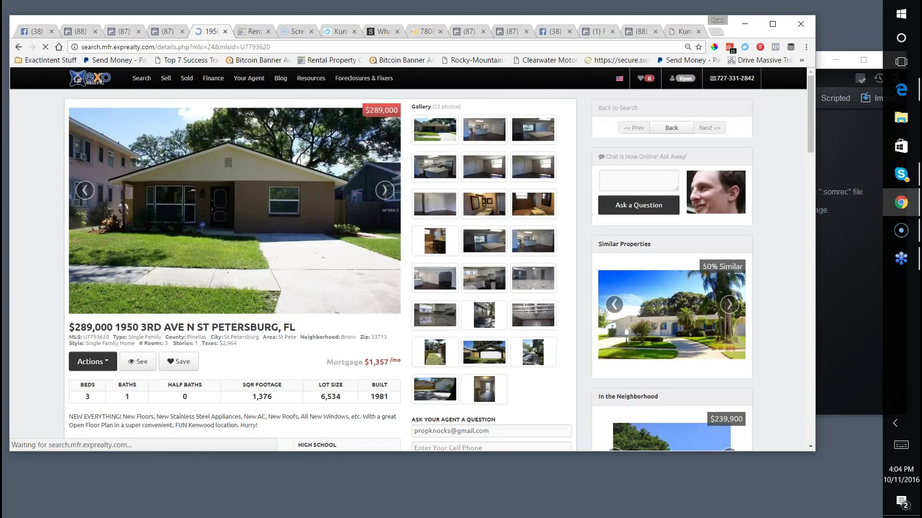
left_click(251, 32)
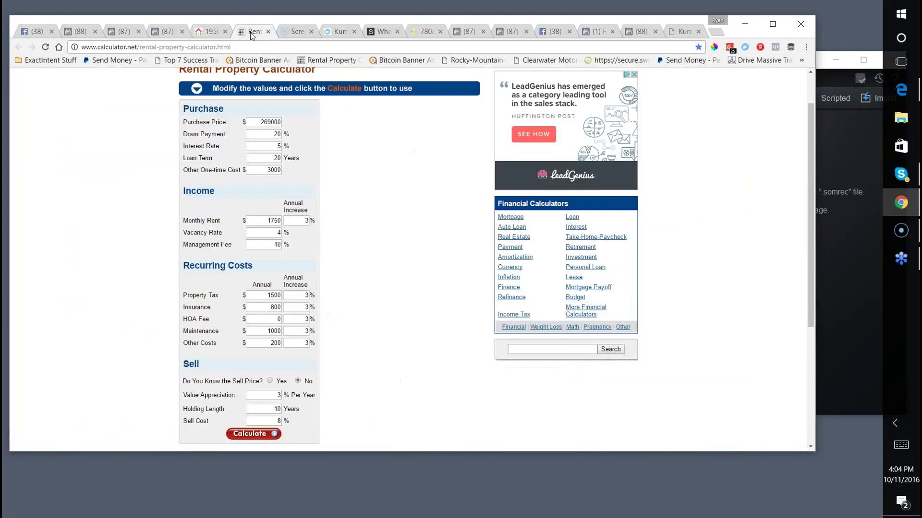
left_click(210, 32)
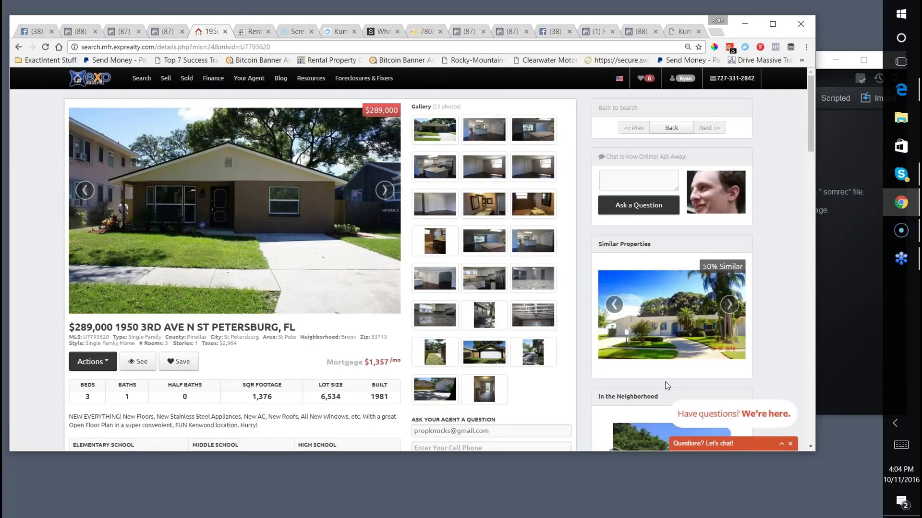
left_click(900, 231)
left_click(767, 99)
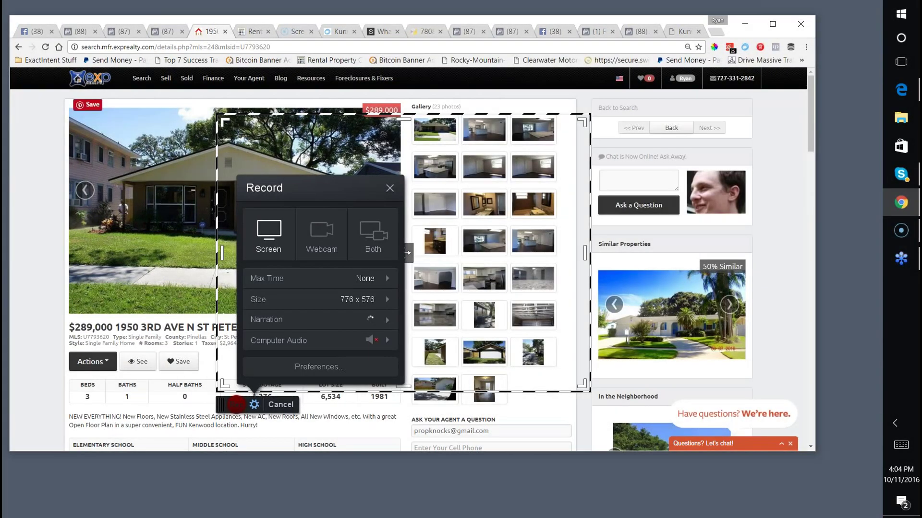
Stretch the capture frame over the $289,000 listing page and start recording.
left_click_drag(224, 121, 64, 75)
left_click_drag(582, 384, 647, 435)
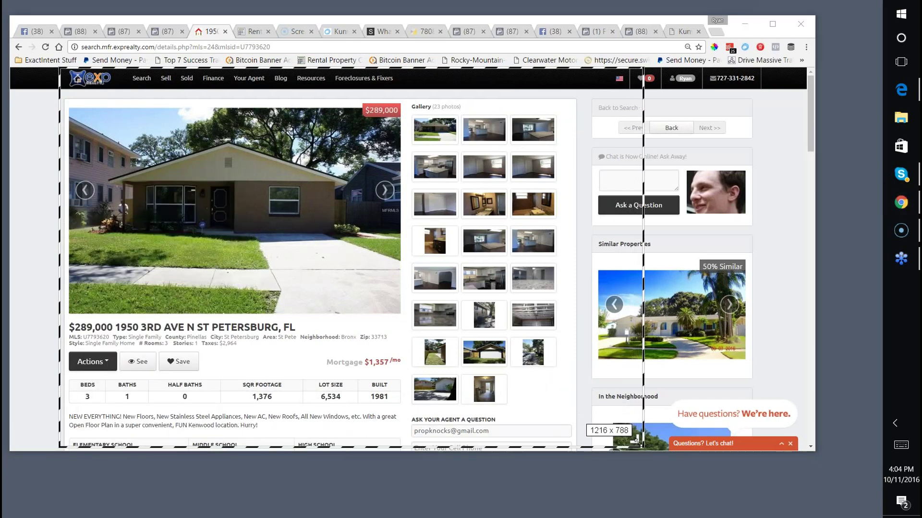
left_click(79, 460)
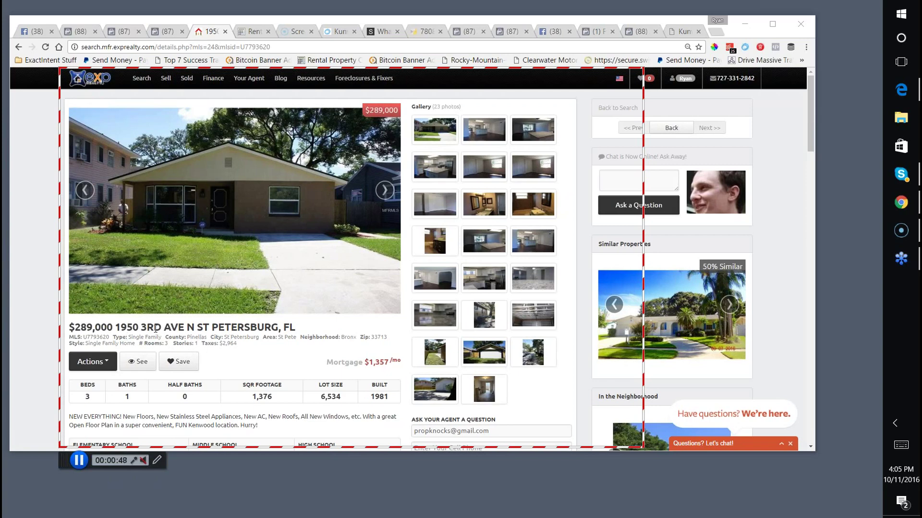
Review the purchase inputs in the rental calculator, starting from the 269000 price.
left_click(249, 38)
scroll(406, 323, "up", 1)
scroll(405, 324, "down", 1)
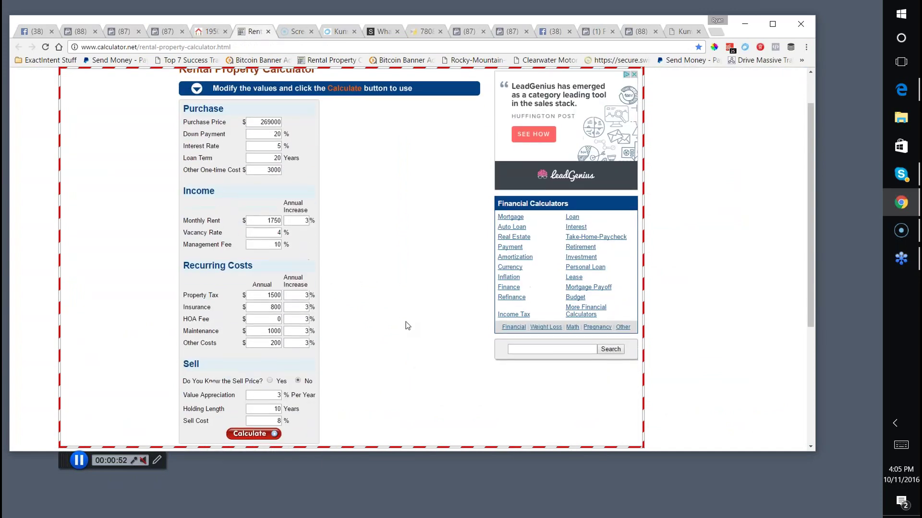
double_click(268, 122)
scroll(343, 144, "down", 1)
scroll(344, 144, "up", 1)
key("Tab")
key("Tab")
key("Tab")
scroll(269, 151, "down", 1)
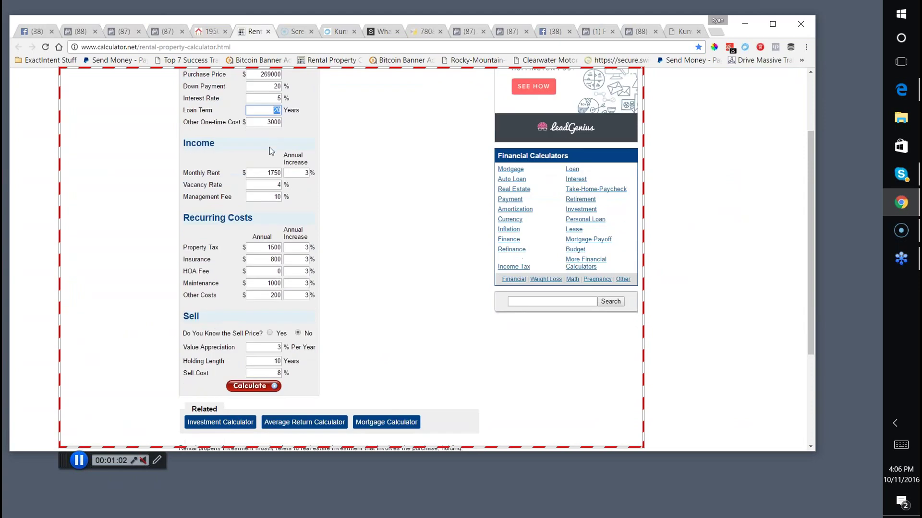
scroll(269, 151, "down", 1)
Review the 1750 rent, appreciation and holding length values, then run Calculate.
double_click(279, 125)
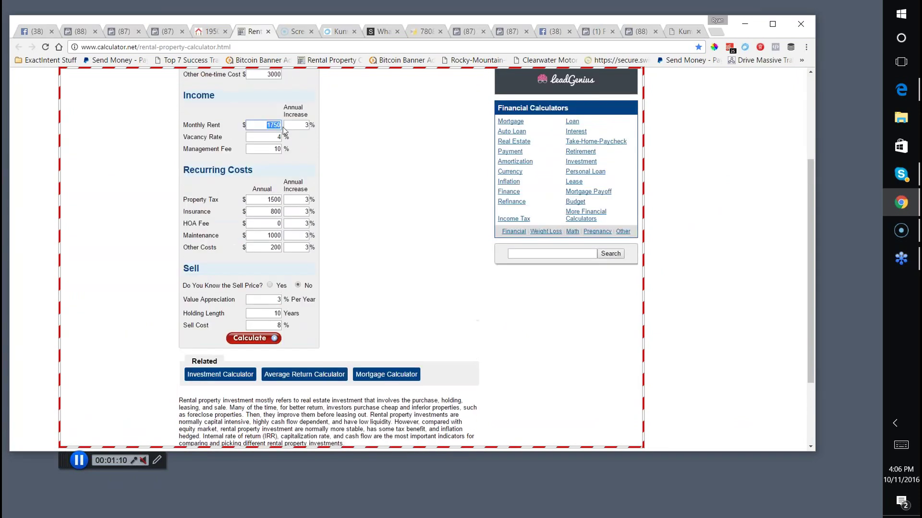
scroll(253, 220, "down", 2)
double_click(274, 205)
double_click(257, 217)
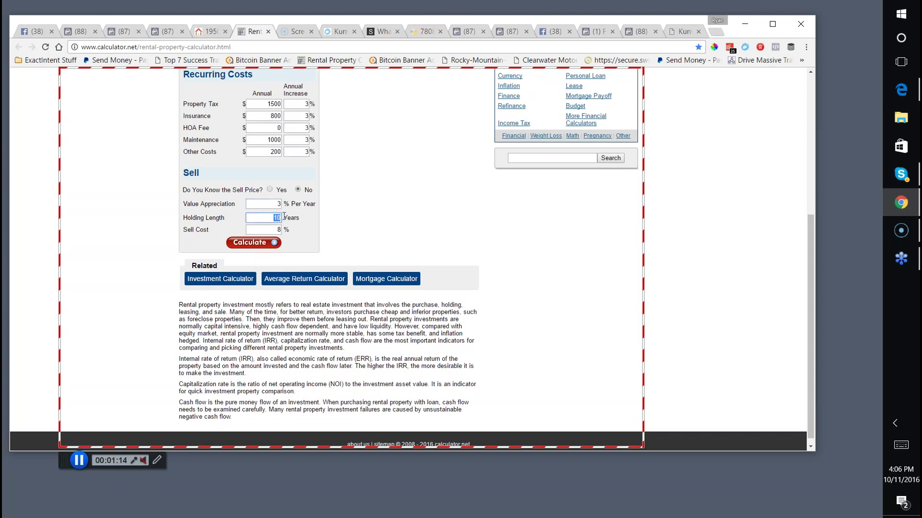
scroll(317, 242, "up", 2)
scroll(315, 242, "up", 2)
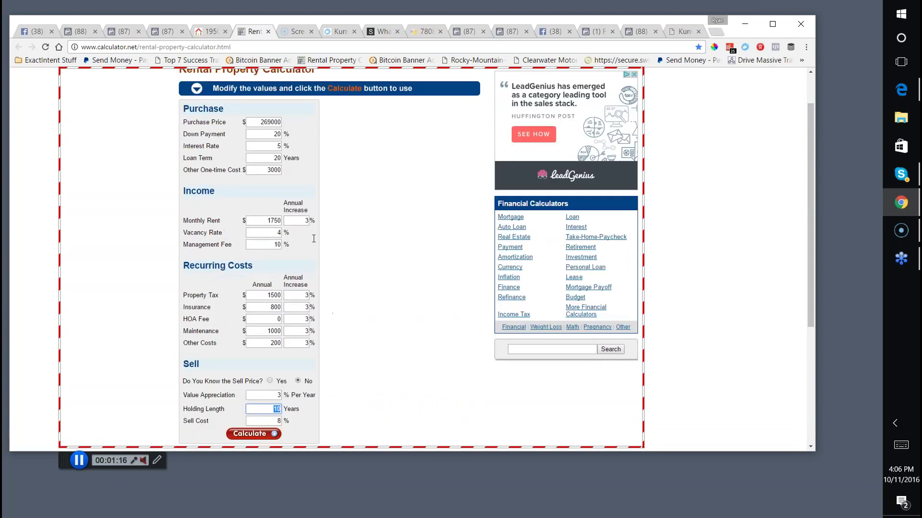
scroll(309, 243, "down", 2)
left_click(245, 339)
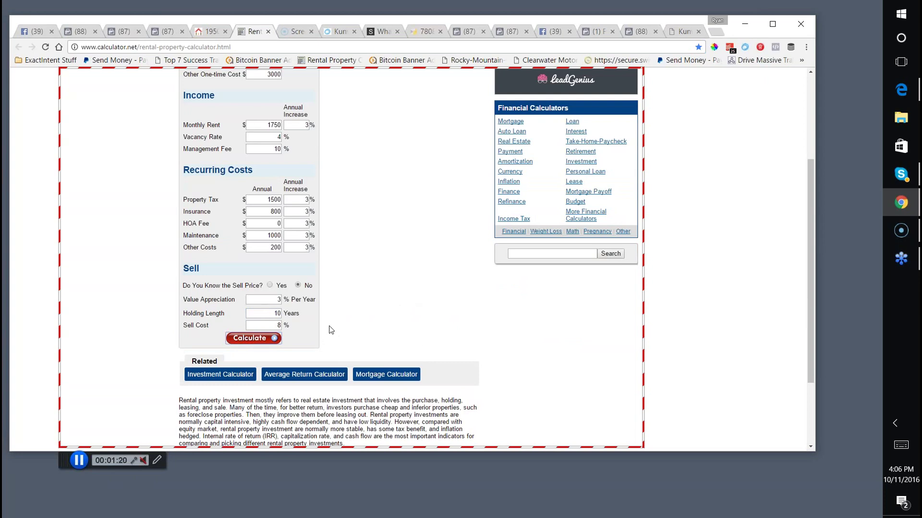
left_click(245, 339)
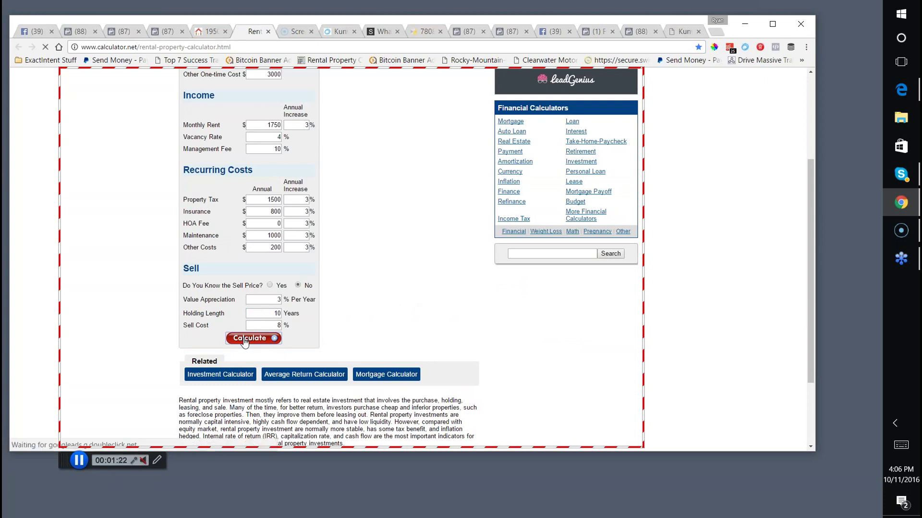
scroll(331, 314, "down", 1)
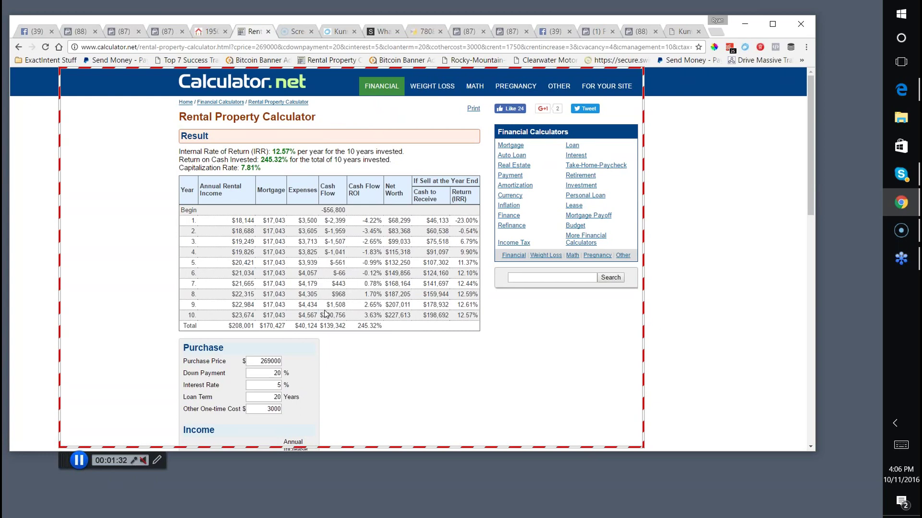
scroll(327, 345, "down", 1)
scroll(220, 231, "up", 1)
left_click_drag(185, 151, 411, 153)
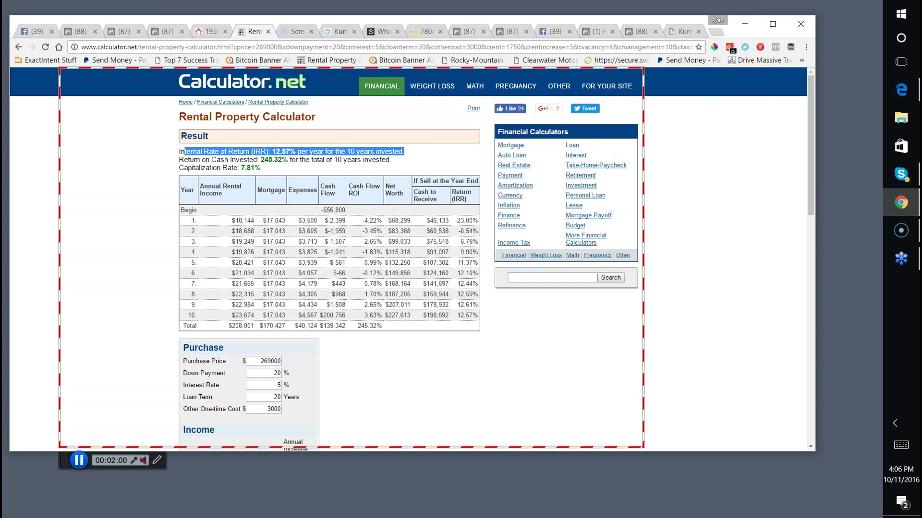
left_click(208, 31)
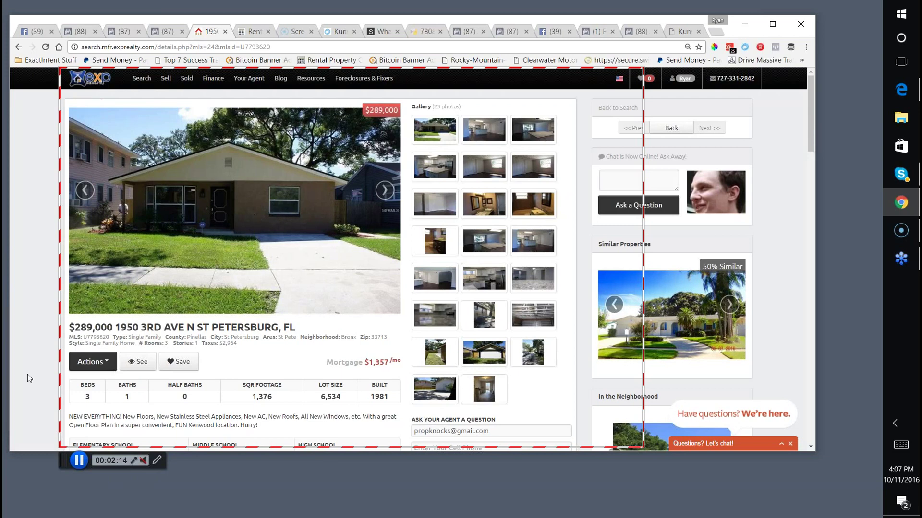
left_click(78, 460)
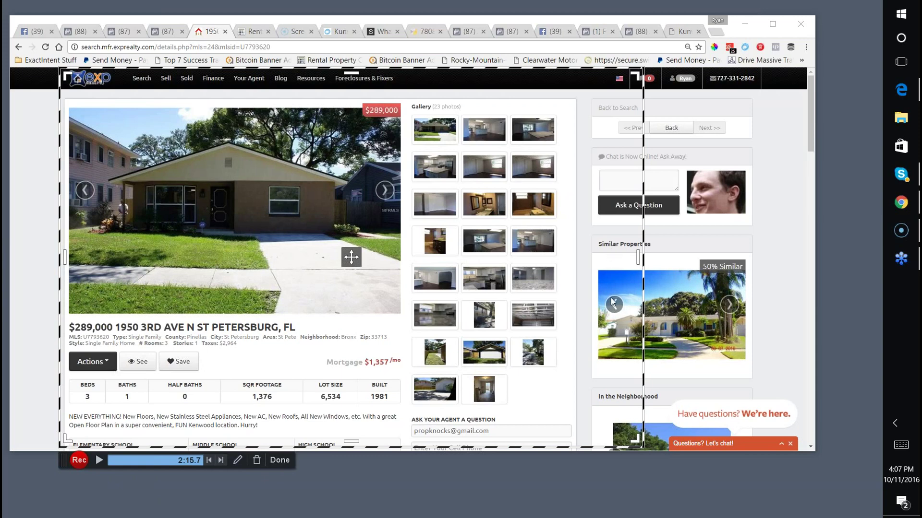
Finish the capture, then move the recorder window fully on screen and widen it.
left_click(280, 460)
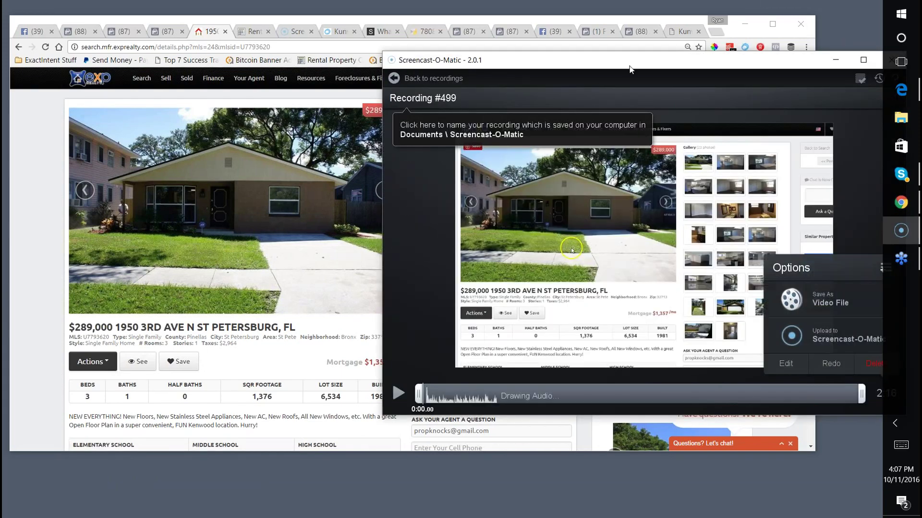
left_click_drag(630, 69, 475, 66)
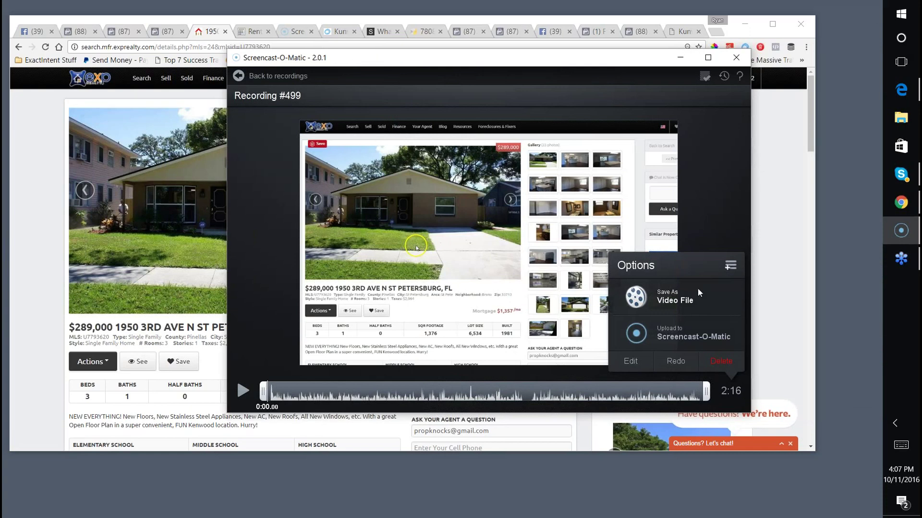
left_click_drag(751, 171, 815, 168)
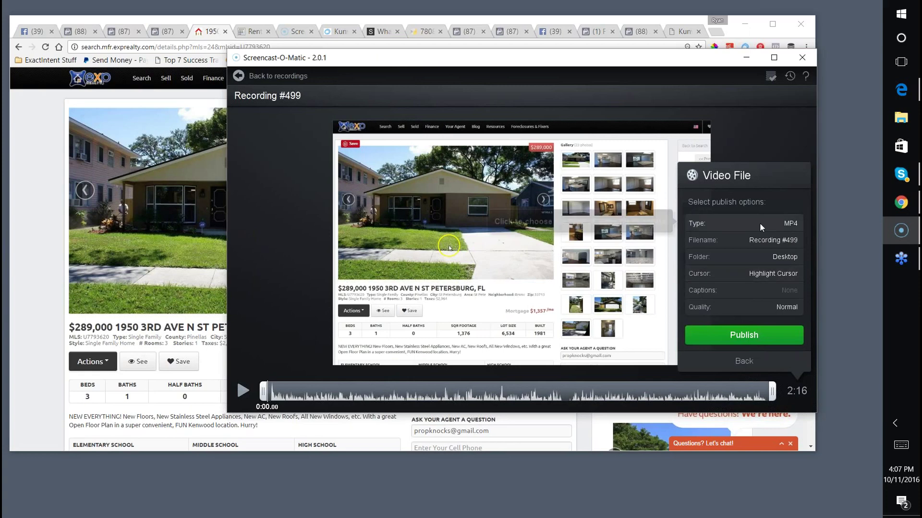
left_click(759, 222)
left_click(748, 240)
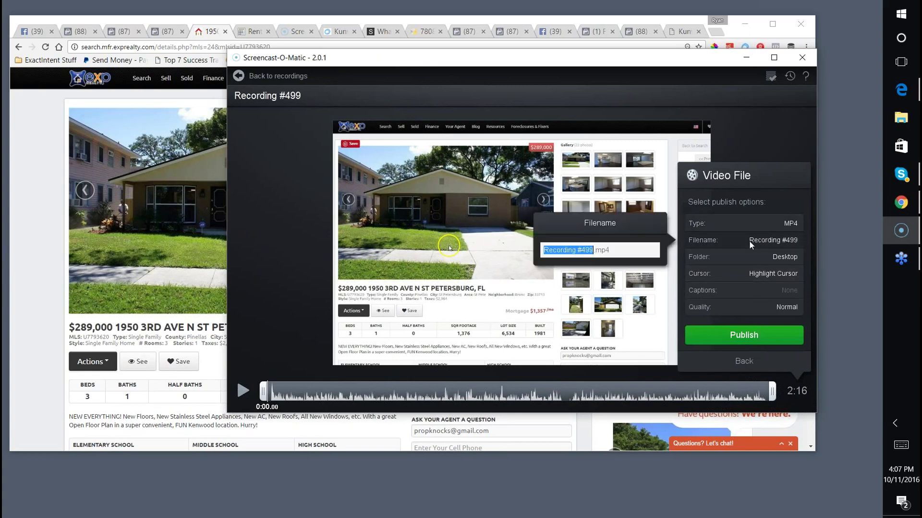
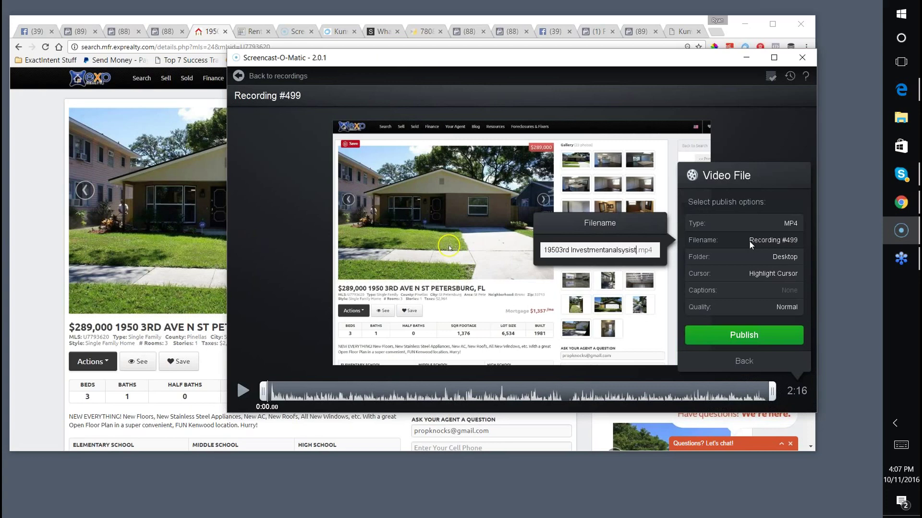
key("Return")
left_click(741, 331)
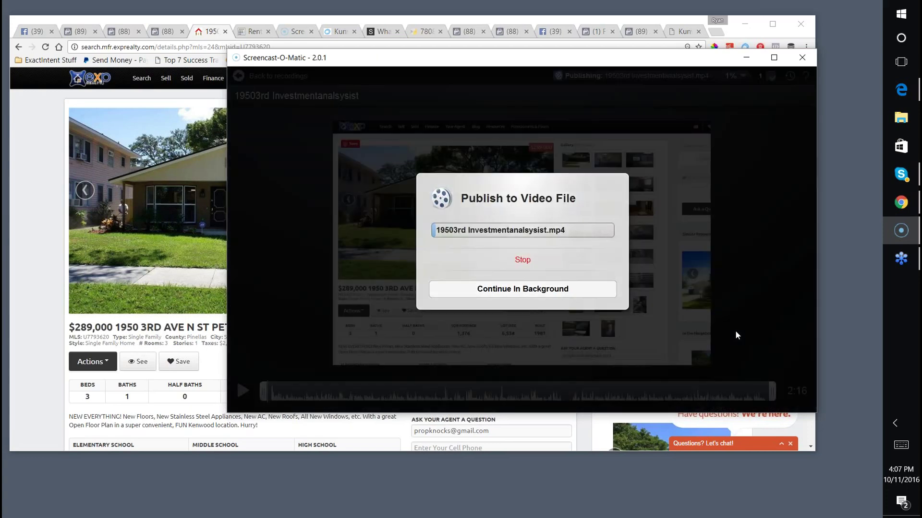
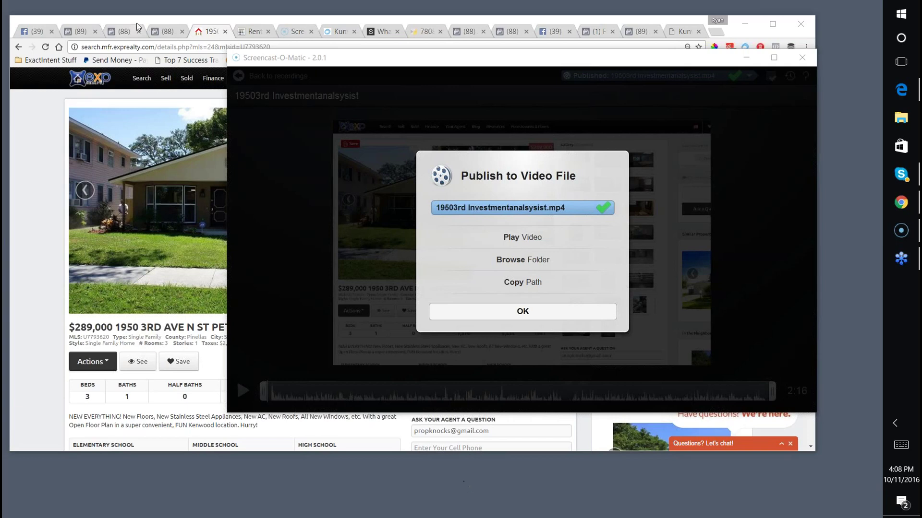
Bring the Chrome window with Facebook Ads Manager forward and select its page address.
left_click(167, 31)
left_click(164, 46)
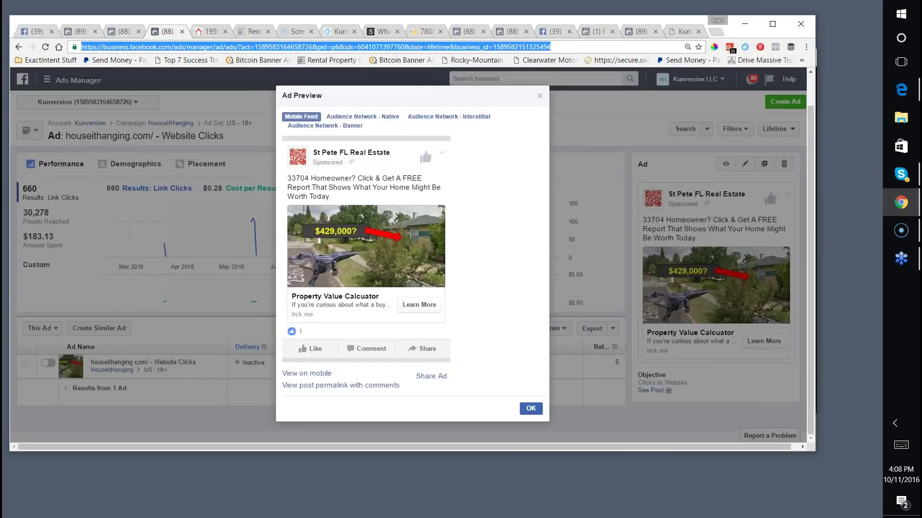
Go to the St Pete FL Real Estate page and view its Photo / Video posting options.
type("business.facebook.com")
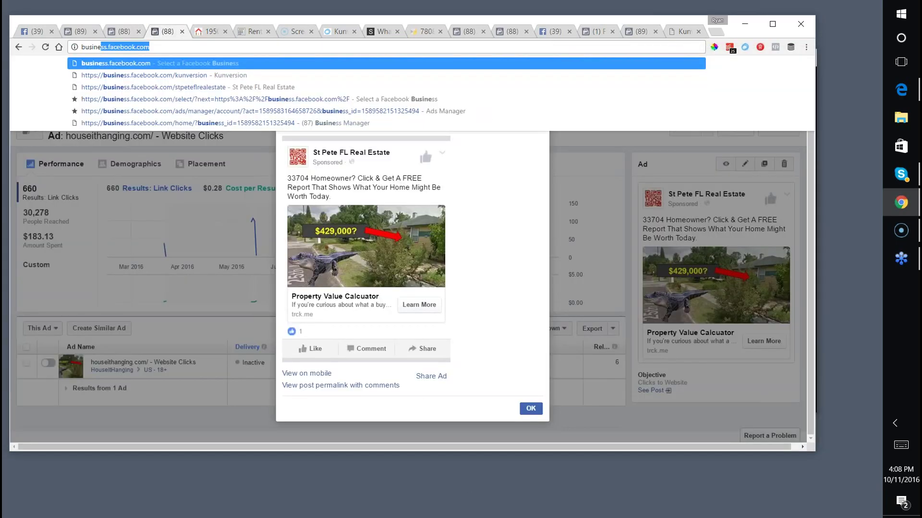
left_click(169, 91)
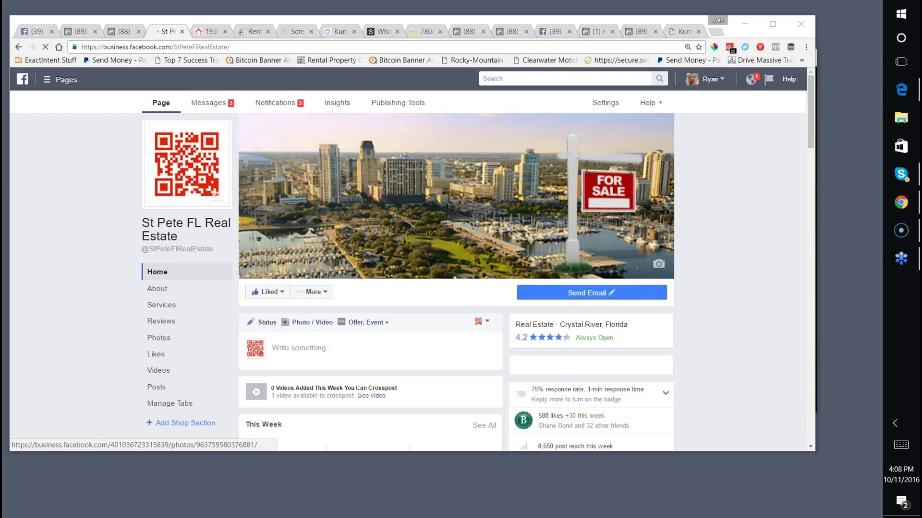
scroll(530, 284, "down", 4)
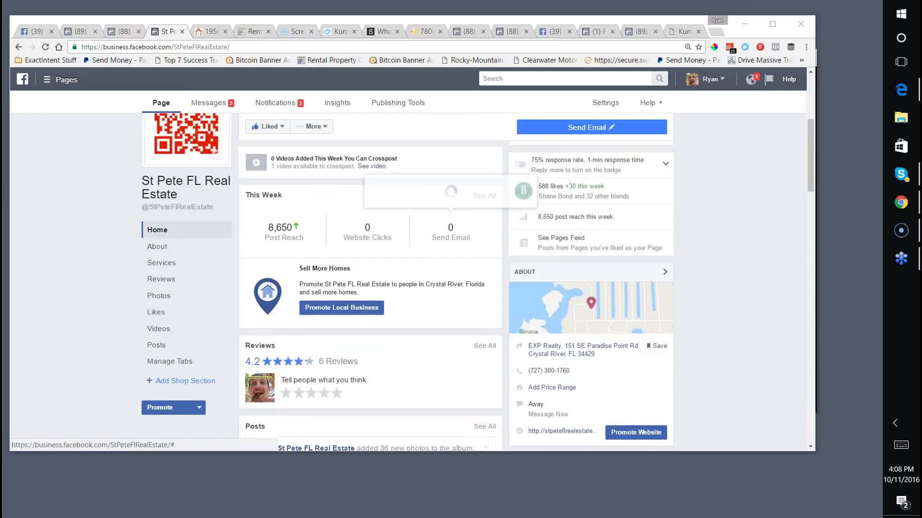
scroll(296, 232, "up", 1)
left_click(296, 232)
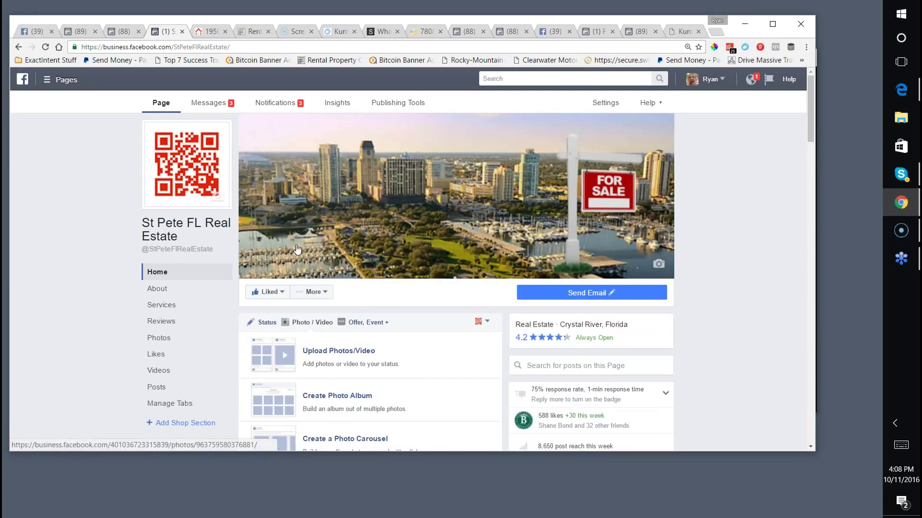
scroll(326, 263, "down", 1)
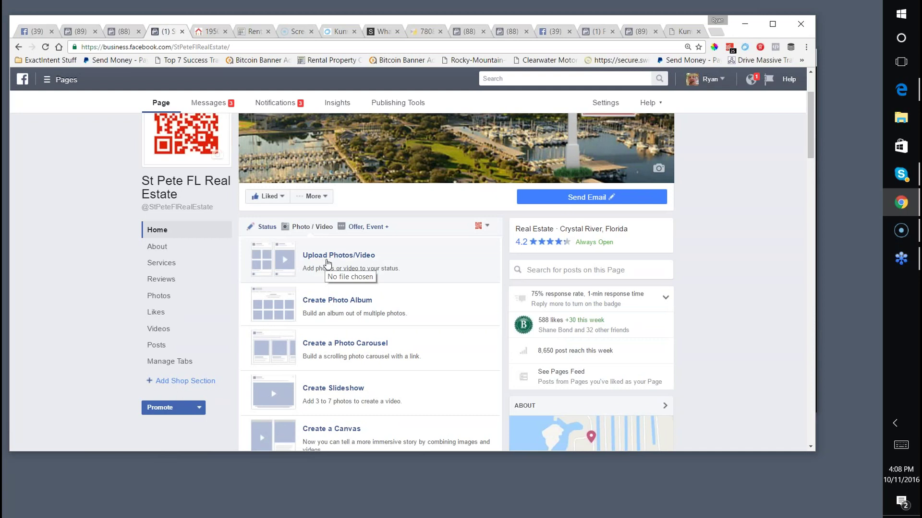
scroll(327, 263, "up", 2)
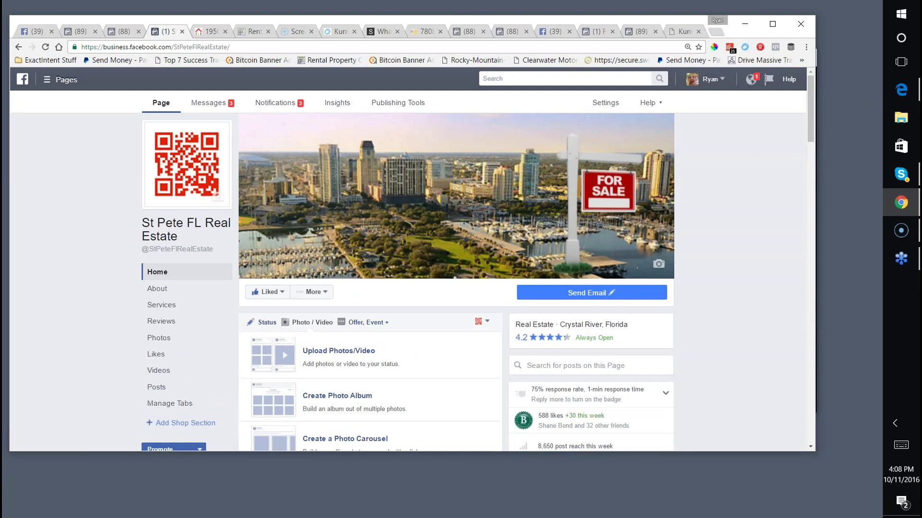
Trim the address to business.facebook.com and choose the Kunversion LLC business.
left_click(155, 47)
left_click_drag(174, 46, 266, 47)
key("BackSpace")
key("Return")
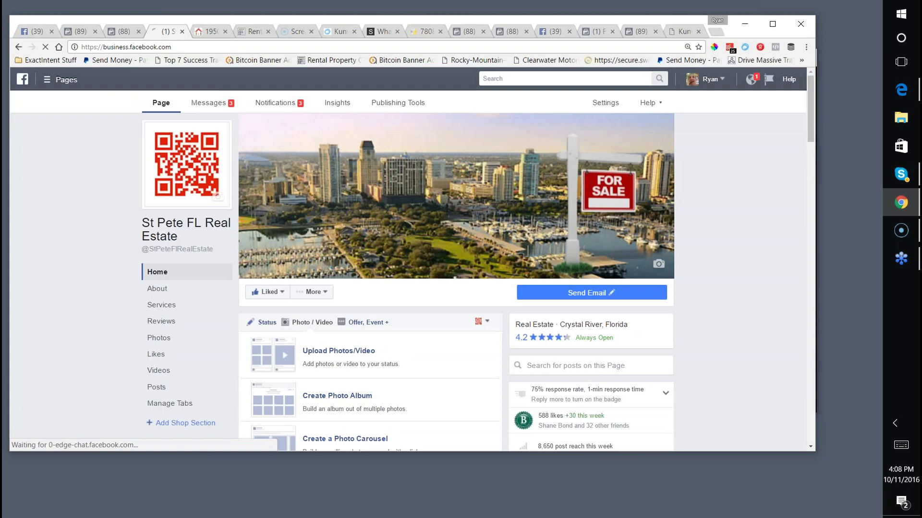
left_click(477, 157)
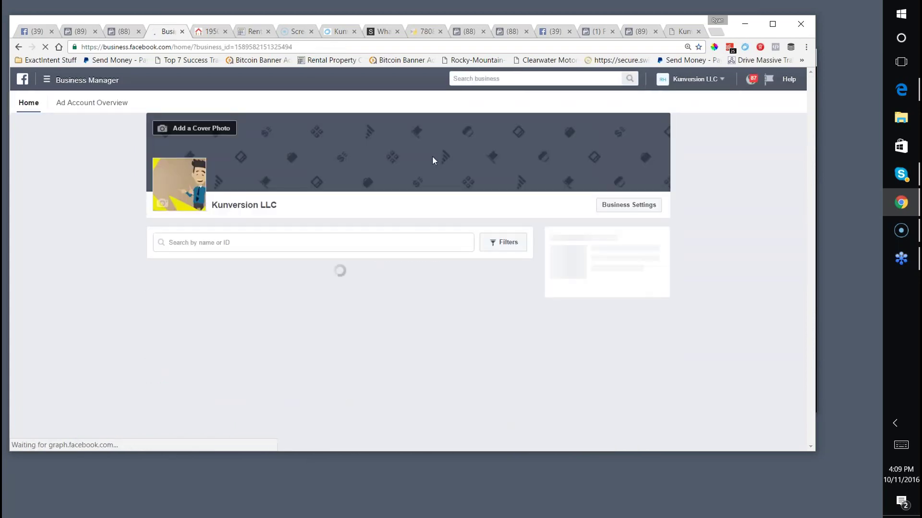
From the Kunversion LLC business home, open the Kunversion ad account and start a new ad.
scroll(427, 163, "down", 3)
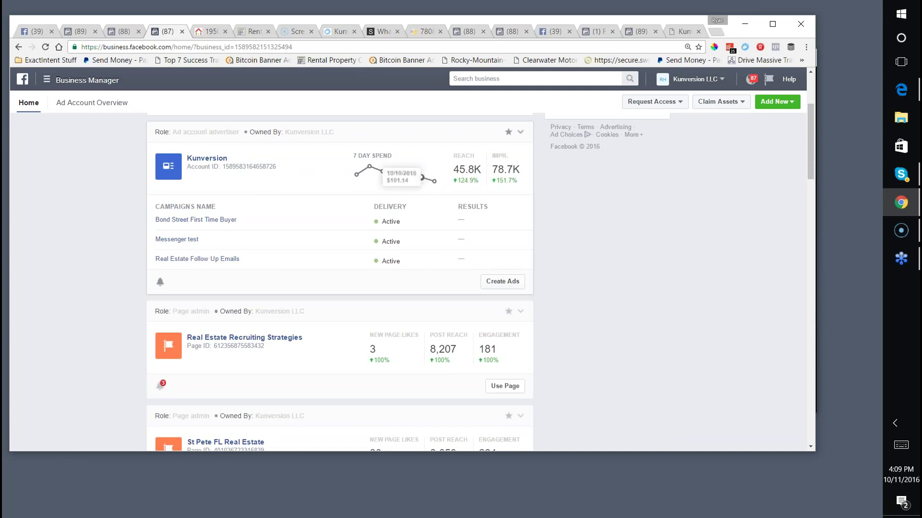
scroll(406, 176, "up", 1)
left_click(202, 217)
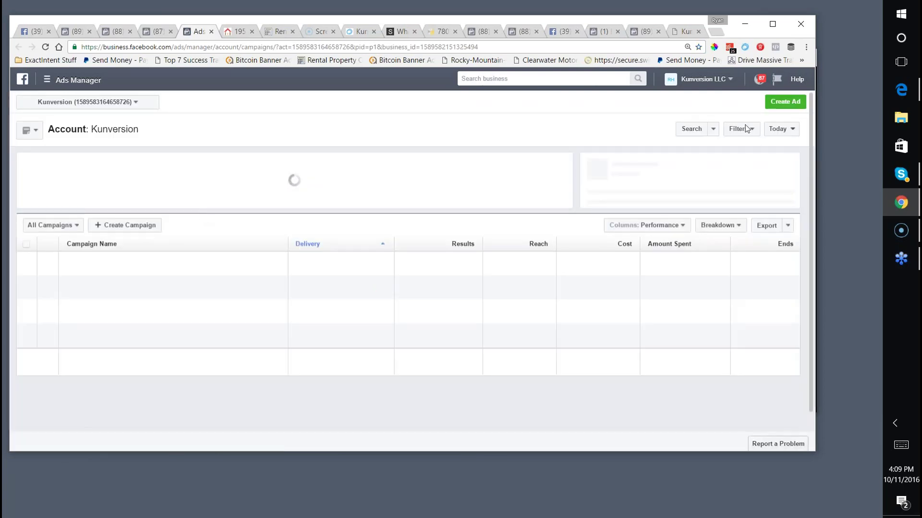
left_click(785, 102)
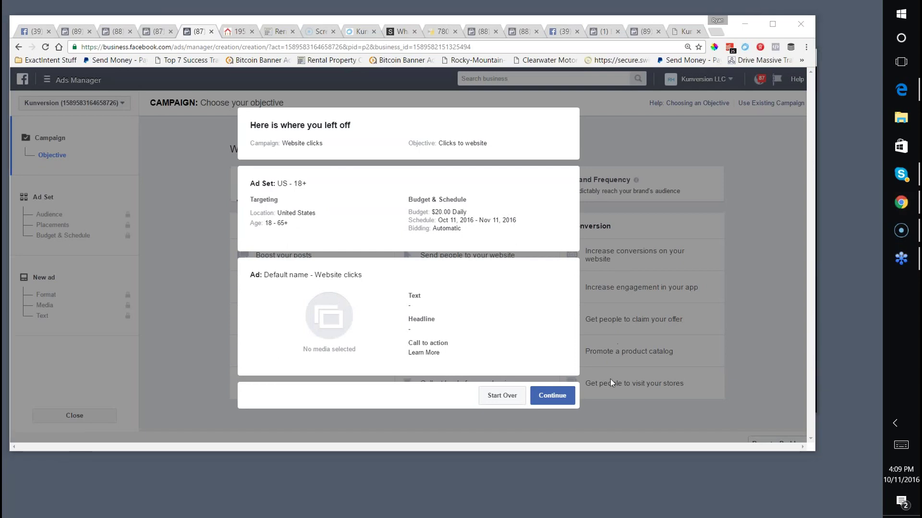
left_click(501, 396)
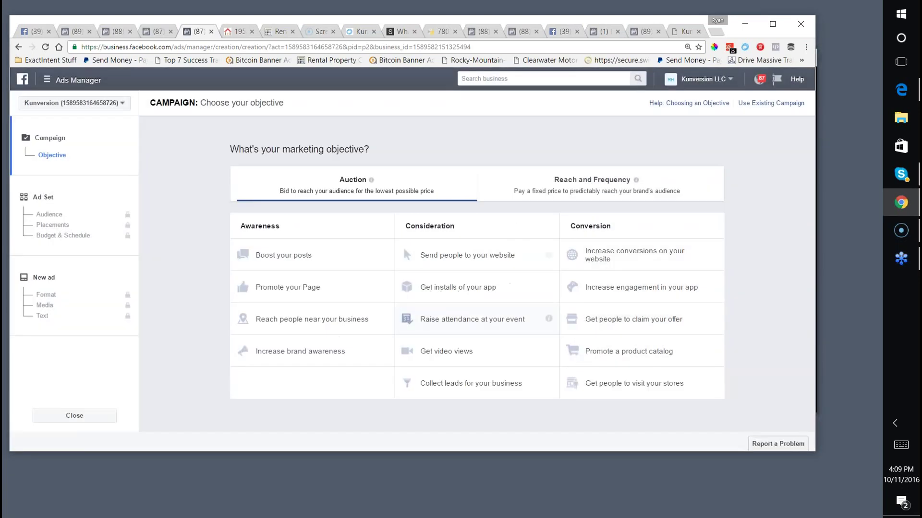
left_click(440, 362)
triple_click(558, 318)
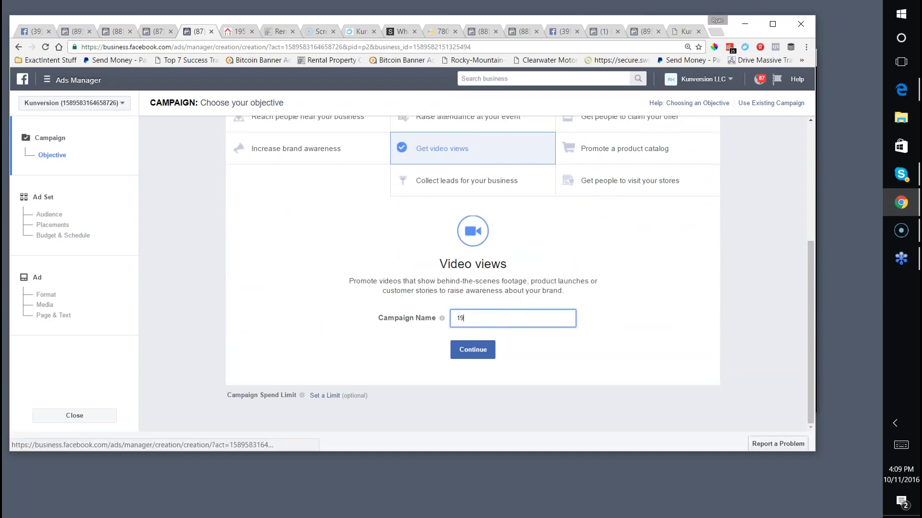
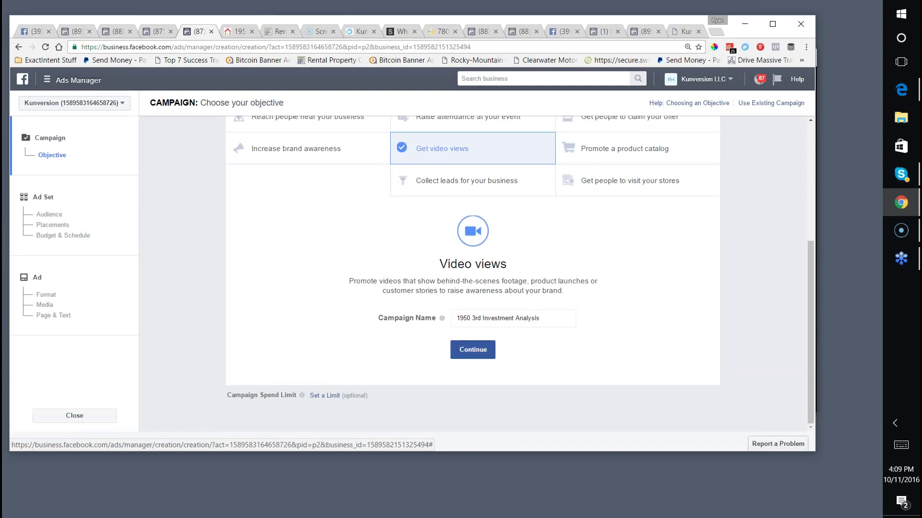
left_click(462, 352)
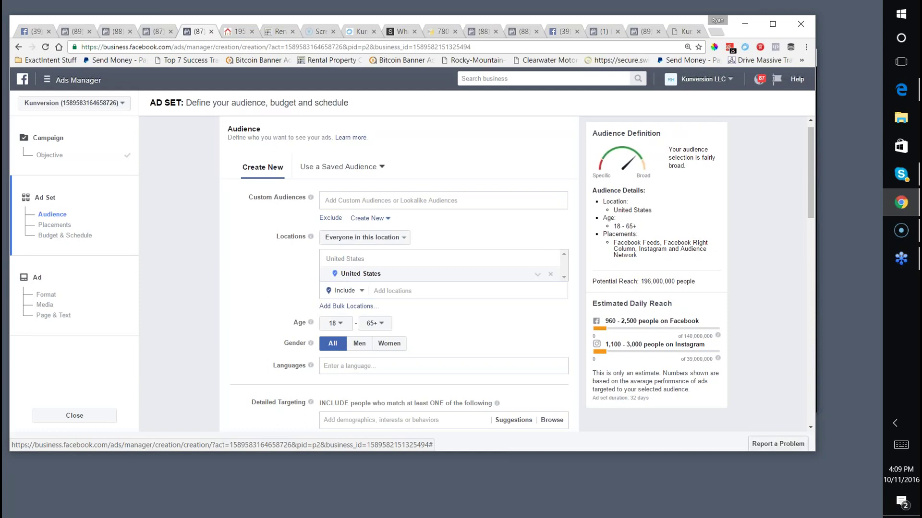
Add the 33704 Saint Petersburg zip code as the ad set's target location.
scroll(446, 242, "down", 2)
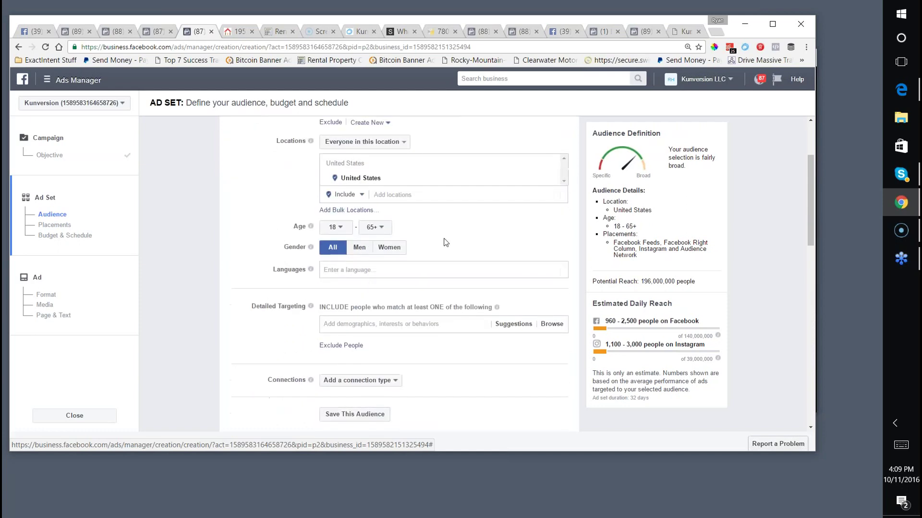
scroll(446, 242, "down", 2)
scroll(434, 243, "down", 4)
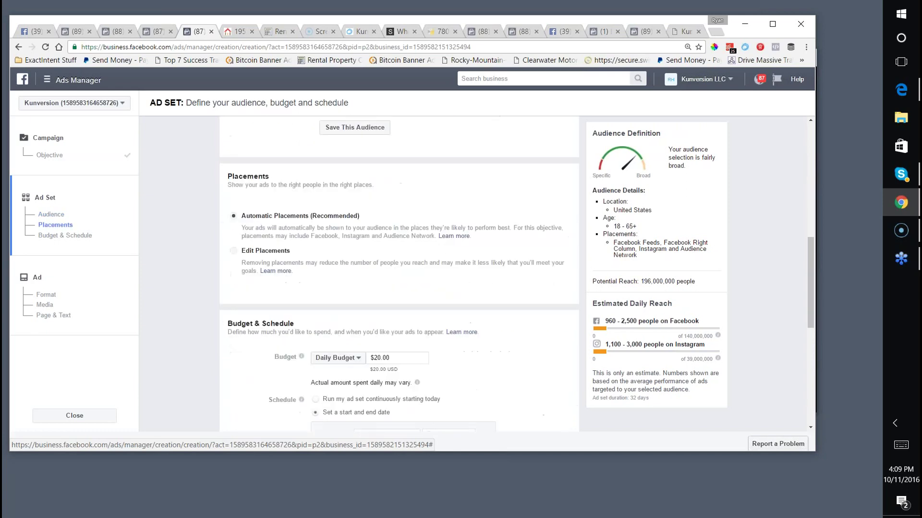
scroll(345, 243, "up", 8)
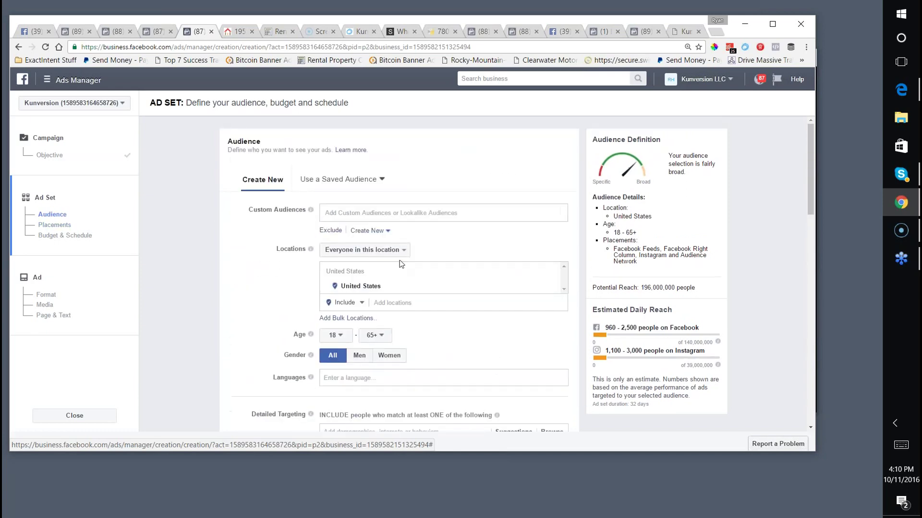
scroll(346, 244, "down", 3)
left_click(378, 159)
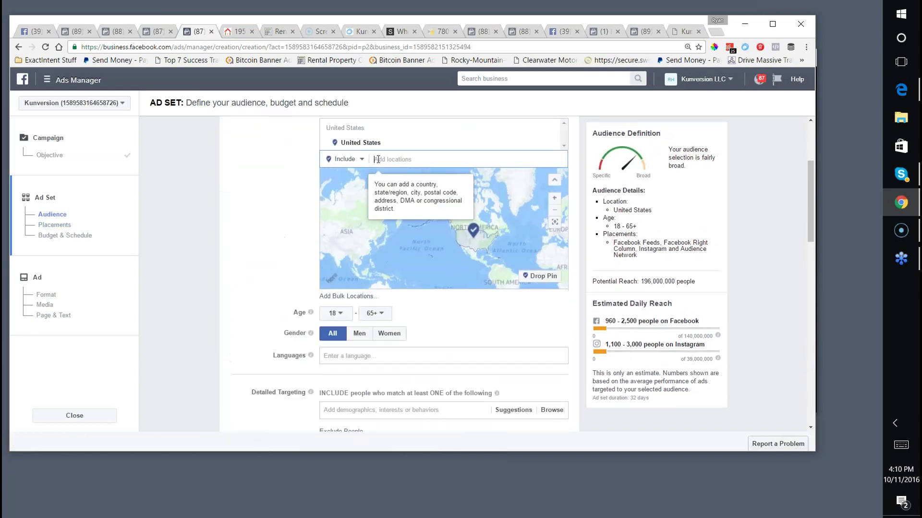
type("33704")
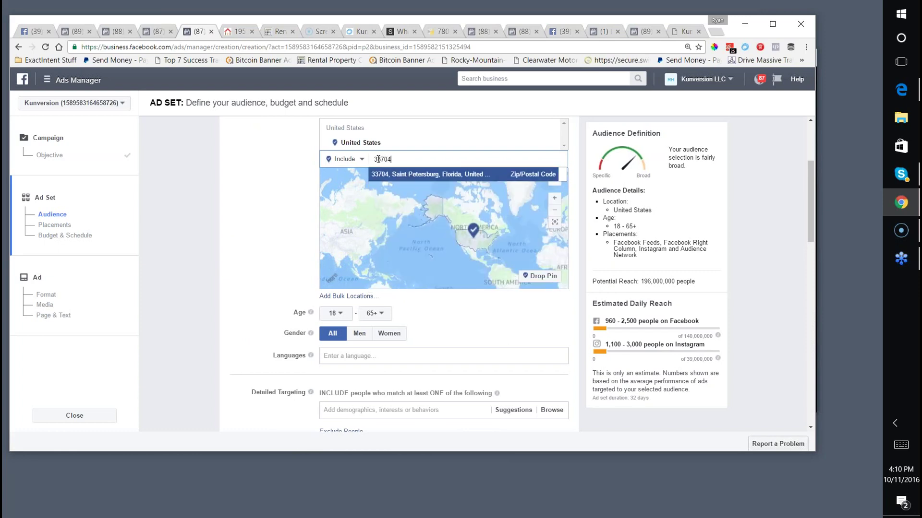
key("Return")
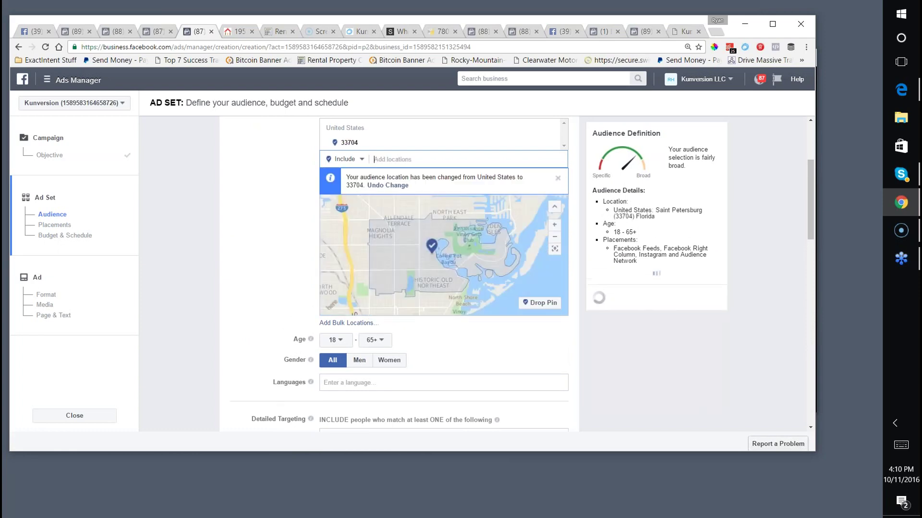
Target Homeowners in detailed targeting, for a potential reach of 12,000 people.
scroll(242, 239, "down", 2)
scroll(244, 238, "down", 3)
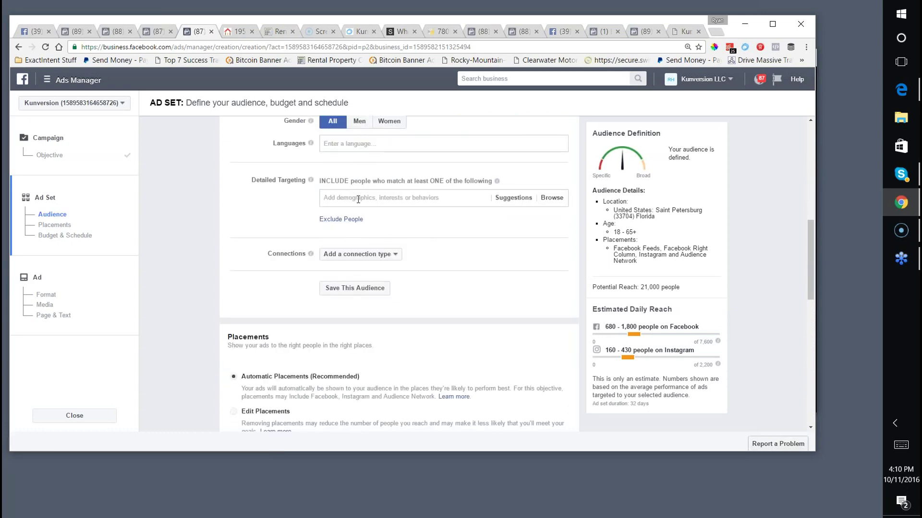
left_click(346, 199)
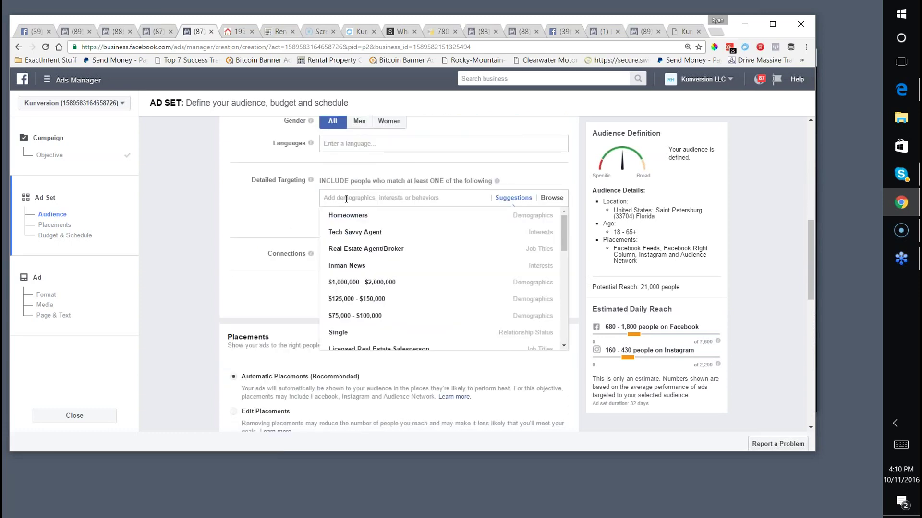
left_click(346, 216)
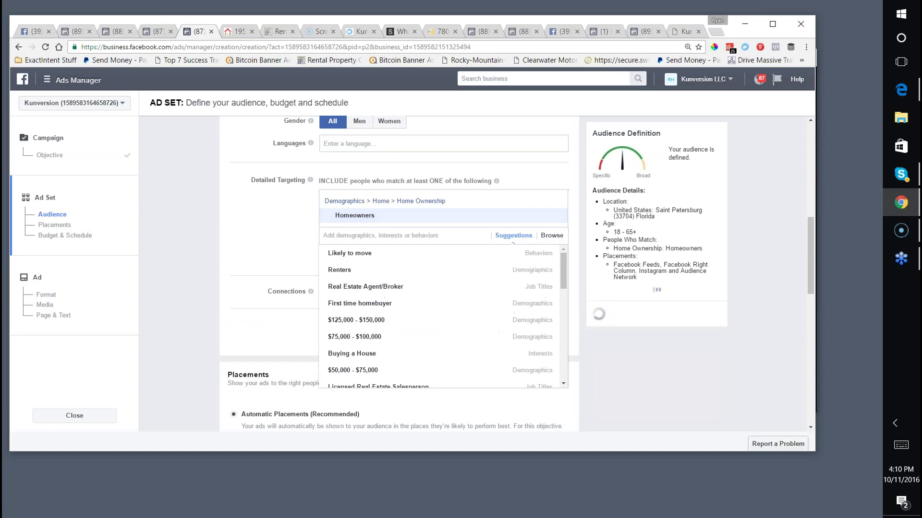
left_click(274, 213)
scroll(281, 215, "down", 1)
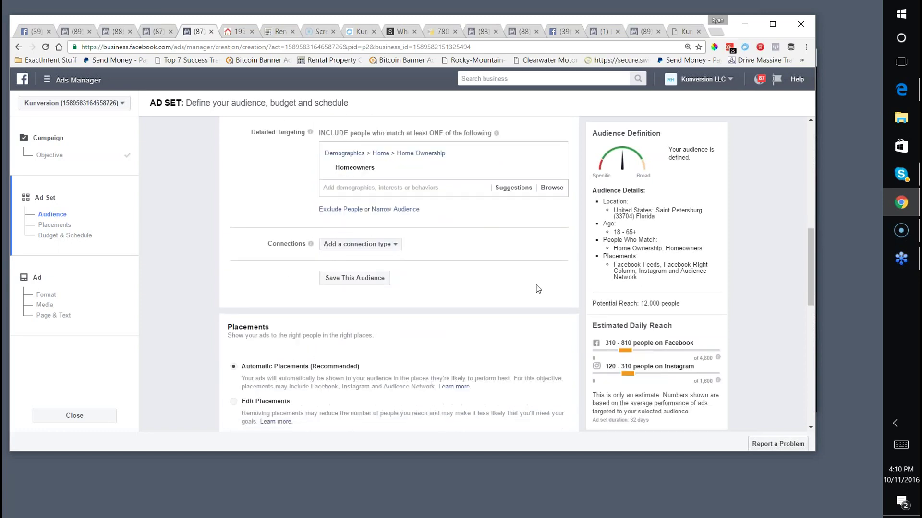
left_click_drag(641, 304, 686, 303)
Add a Robert Kiyosaki Rich Dad narrowing interest, then remove it again.
left_click(389, 209)
left_click(373, 227)
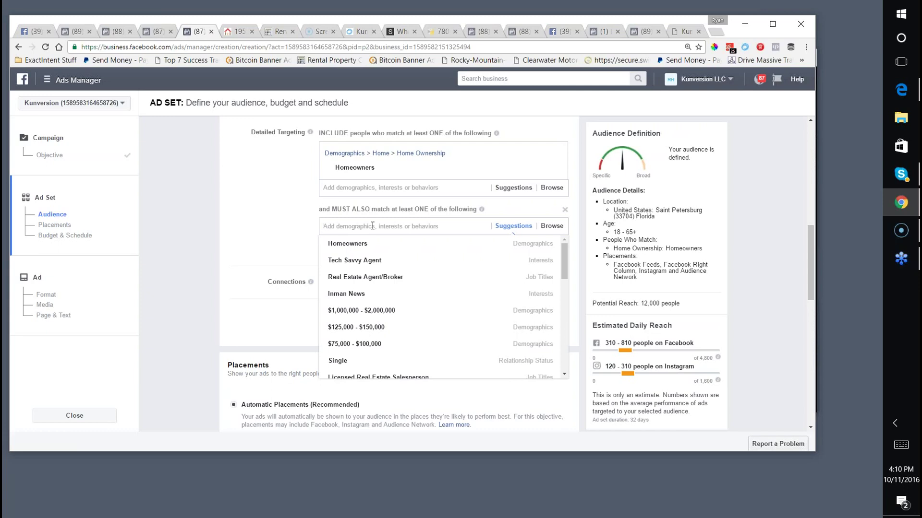
type("rea")
key("BackSpace")
key("BackSpace")
type("robert kiyosaki")
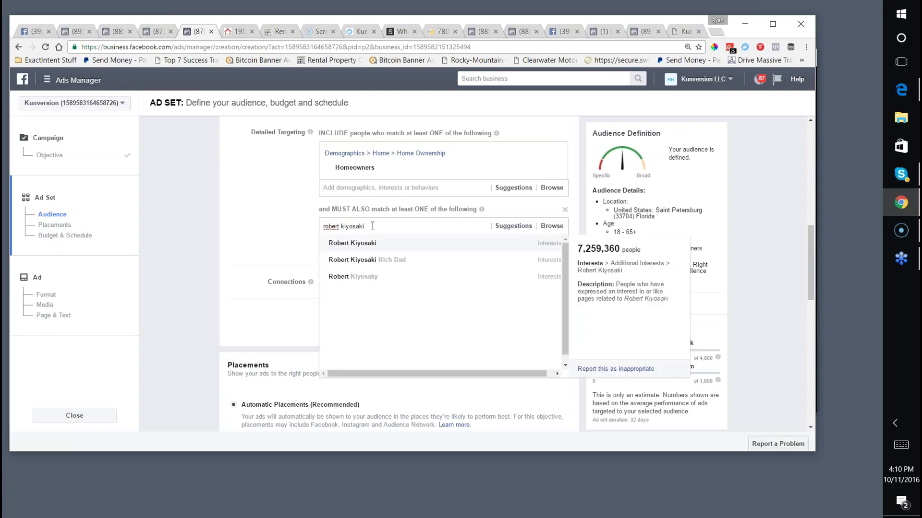
left_click(367, 261)
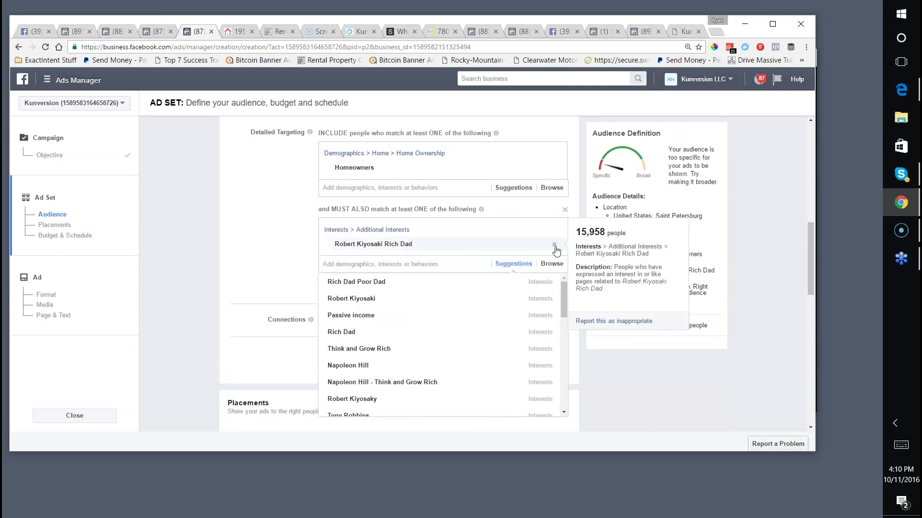
left_click(554, 245)
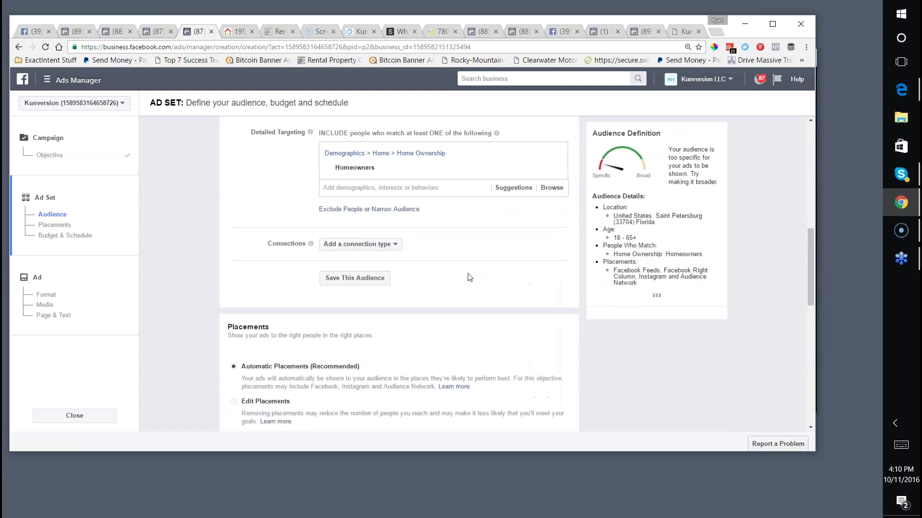
scroll(468, 276, "up", 2)
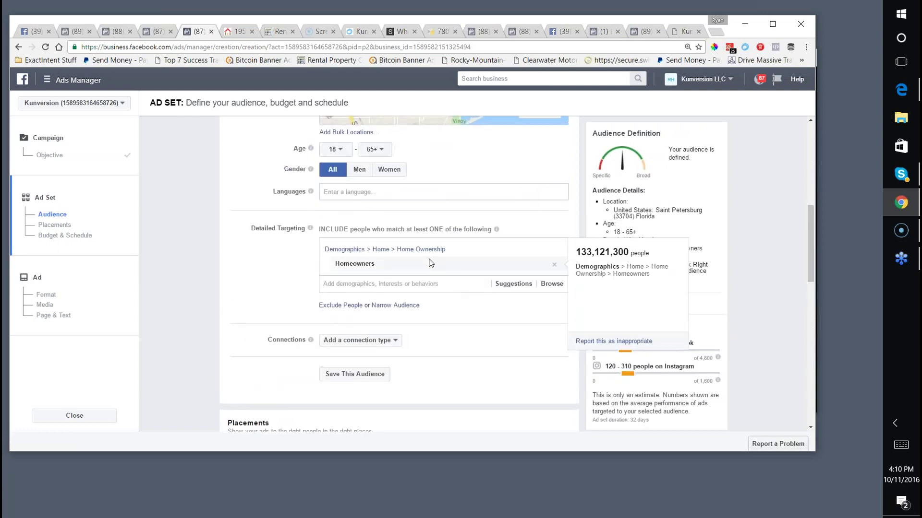
scroll(354, 289, "up", 1)
scroll(355, 286, "down", 8)
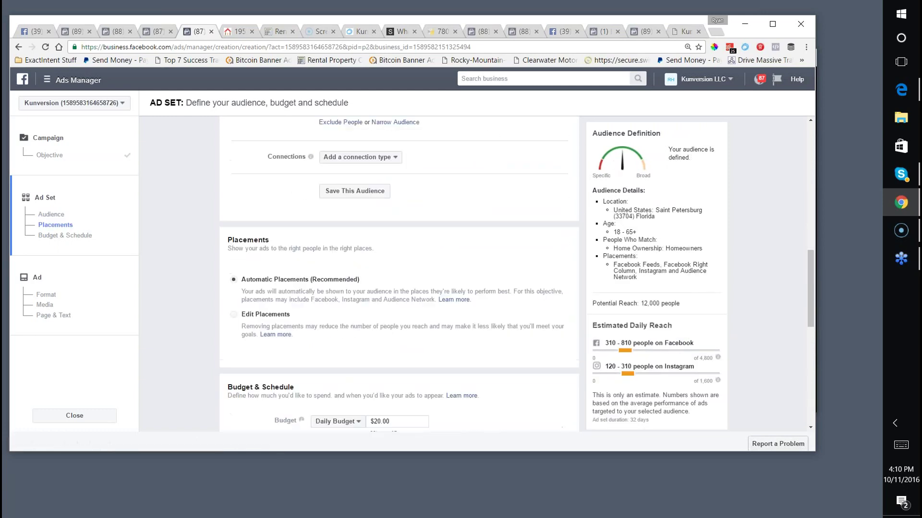
scroll(469, 274, "down", 3)
Keep the $20.00 daily budget, run the ad set continuously from today, and save it.
left_click(315, 167)
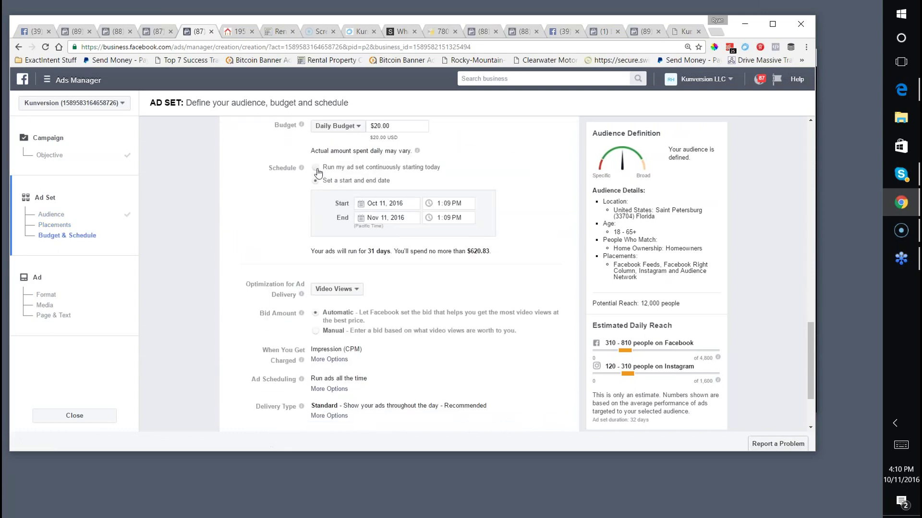
scroll(384, 212, "up", 2)
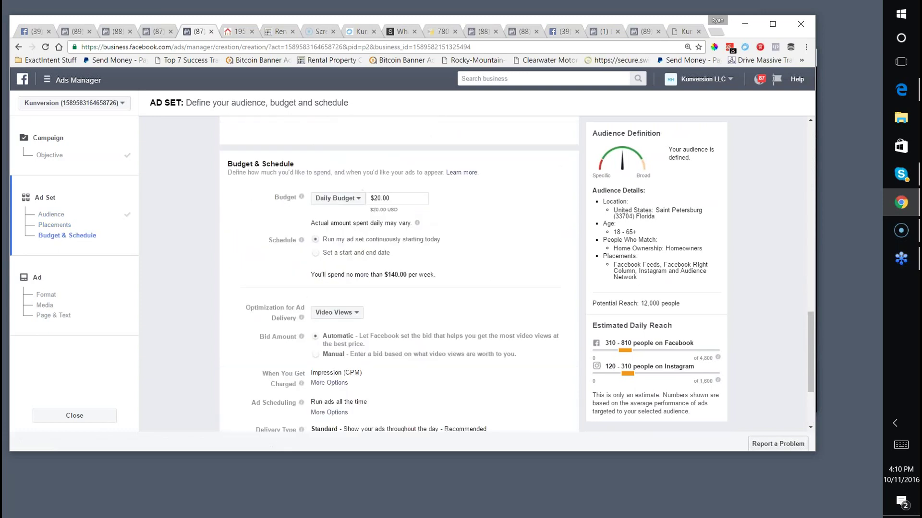
left_click(380, 219)
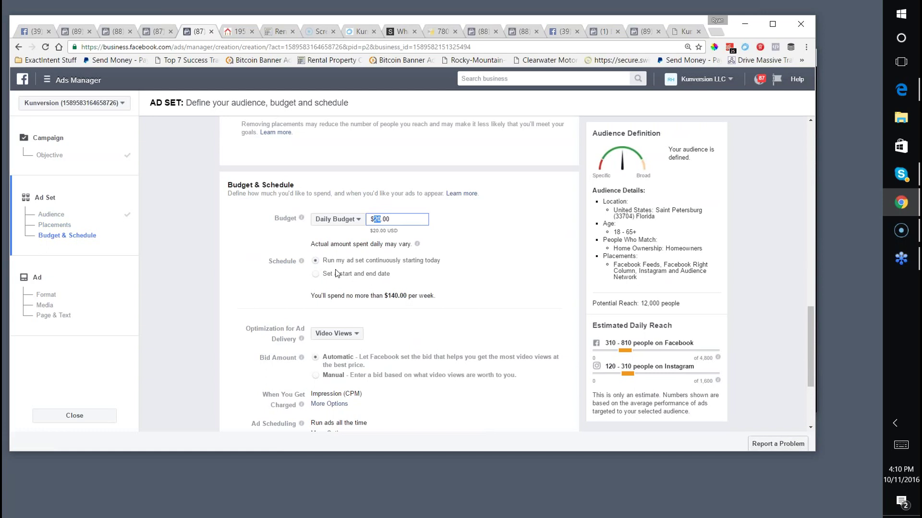
left_click(316, 274)
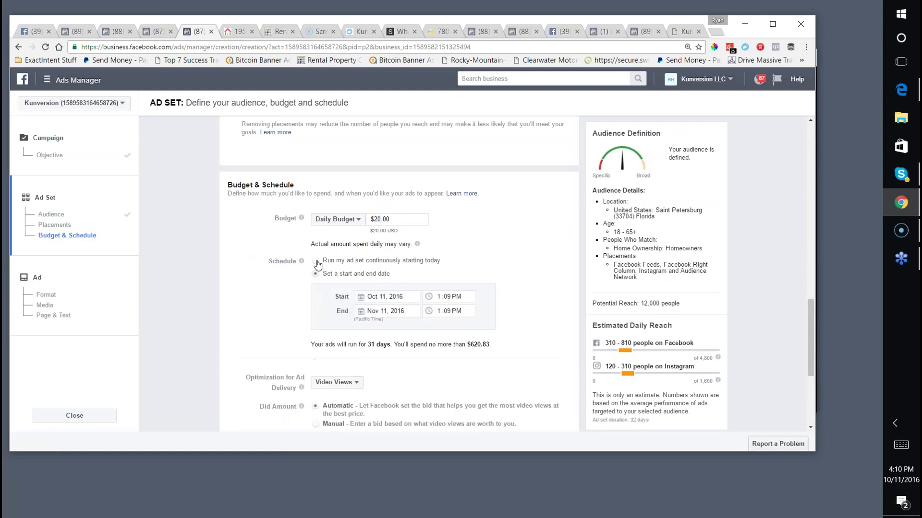
left_click(315, 260)
scroll(383, 288, "down", 3)
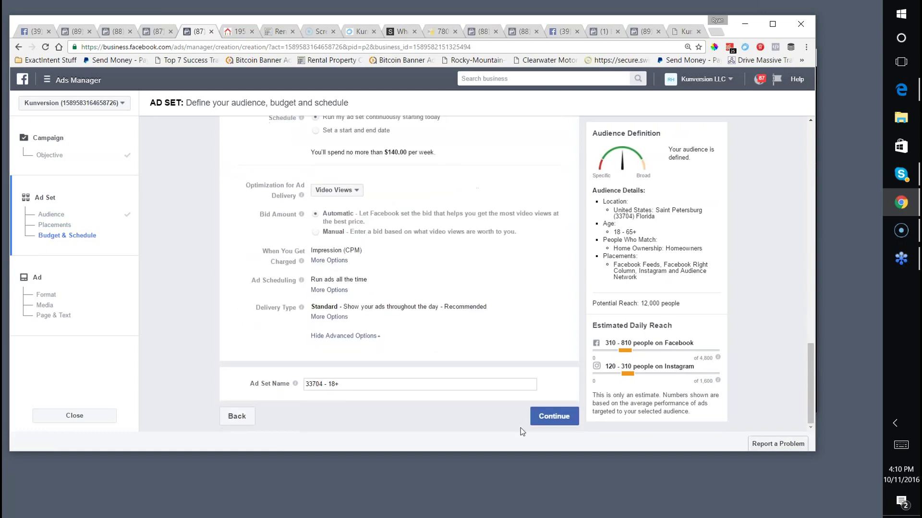
left_click(535, 418)
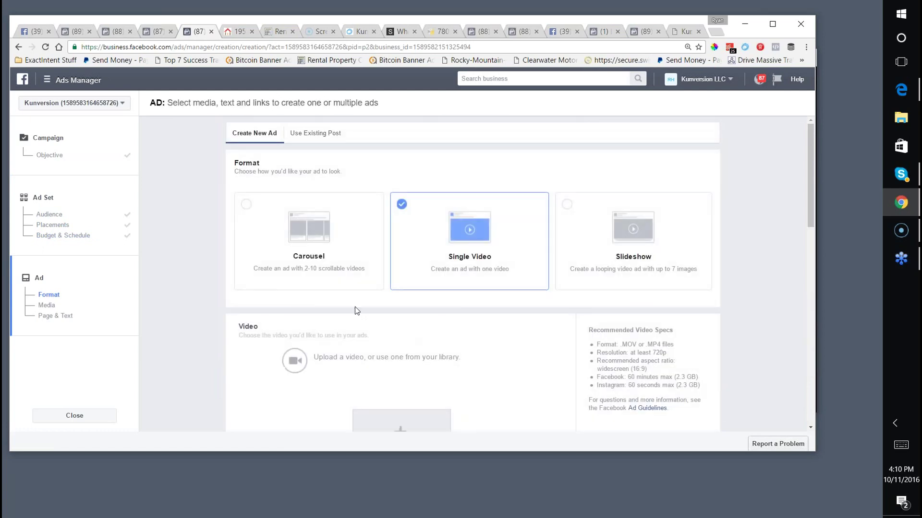
scroll(358, 307, "down", 2)
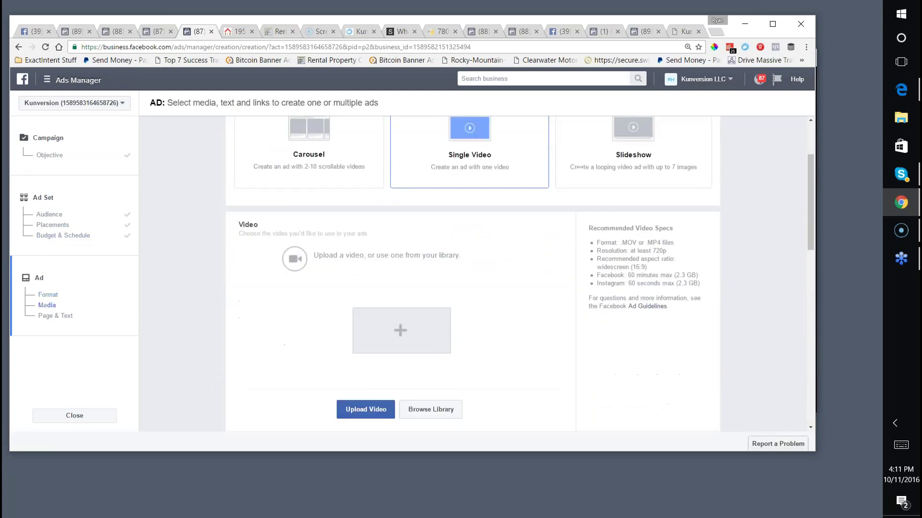
left_click(402, 332)
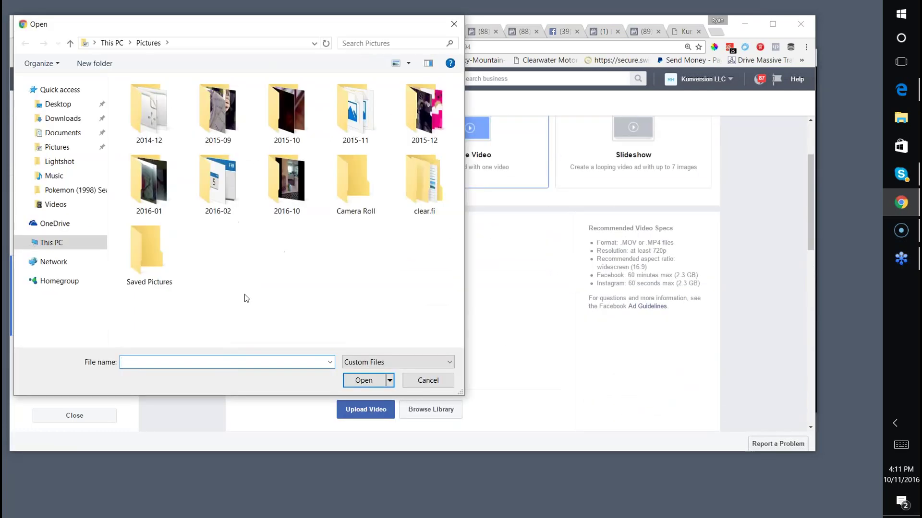
left_click(61, 119)
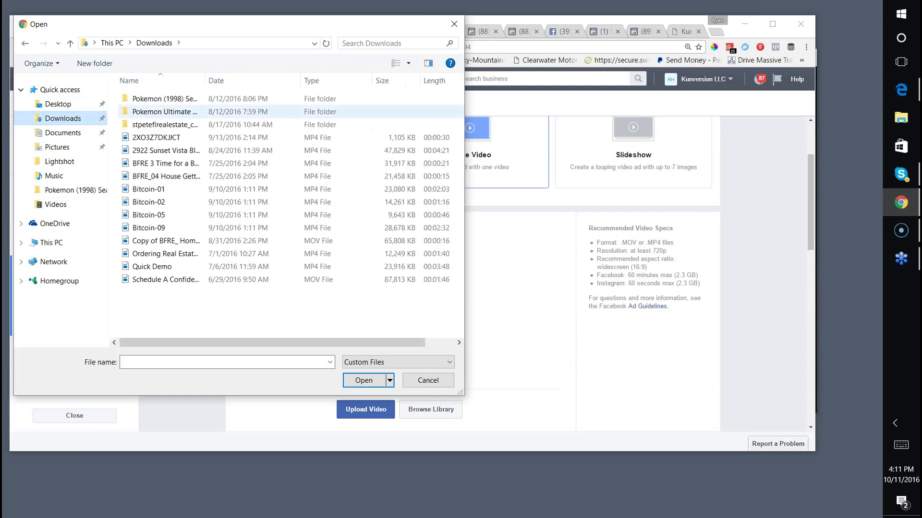
left_click(235, 82)
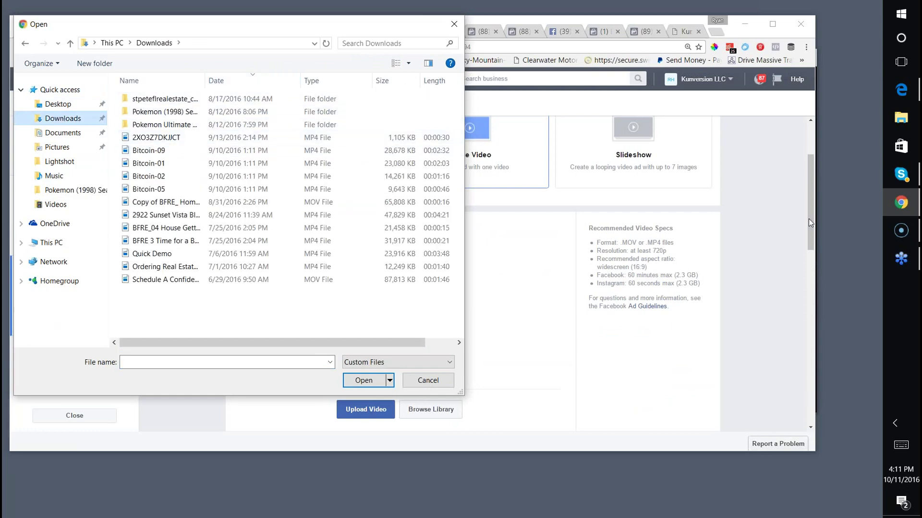
left_click(901, 229)
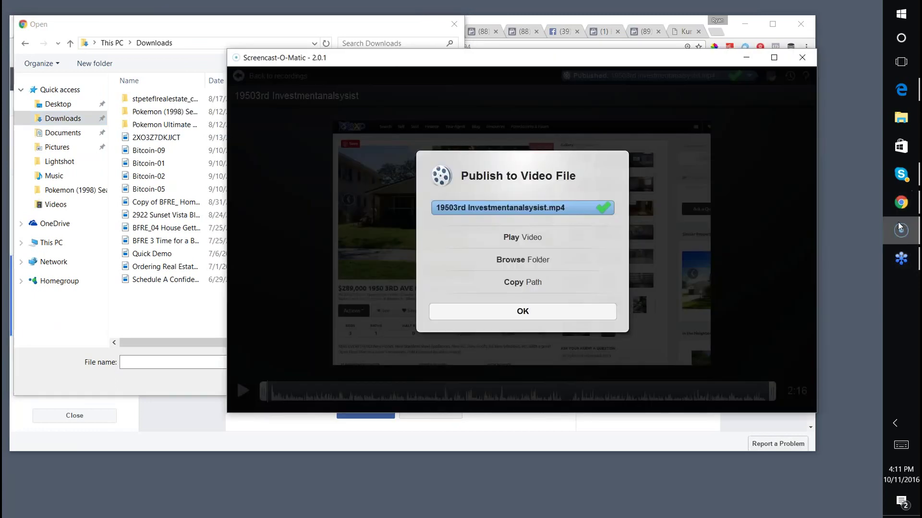
left_click(522, 259)
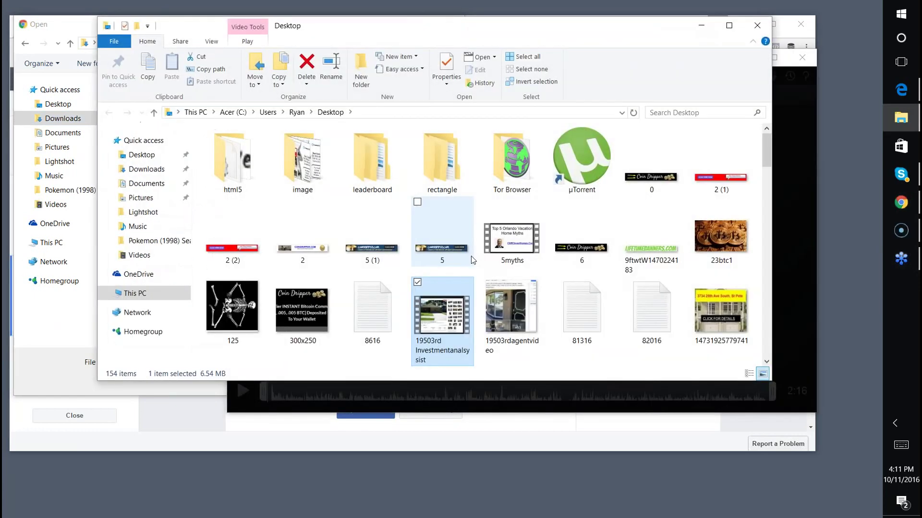
left_click(757, 25)
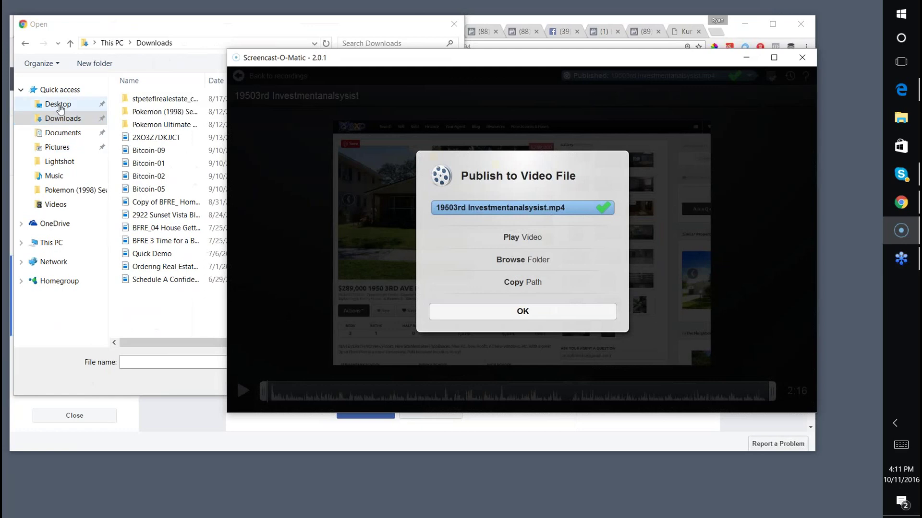
left_click(42, 102)
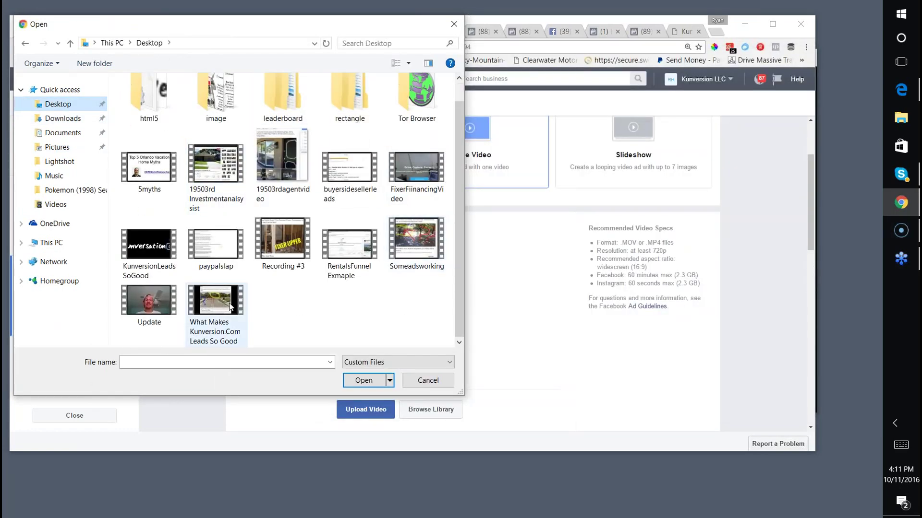
left_click(214, 199)
left_click(360, 386)
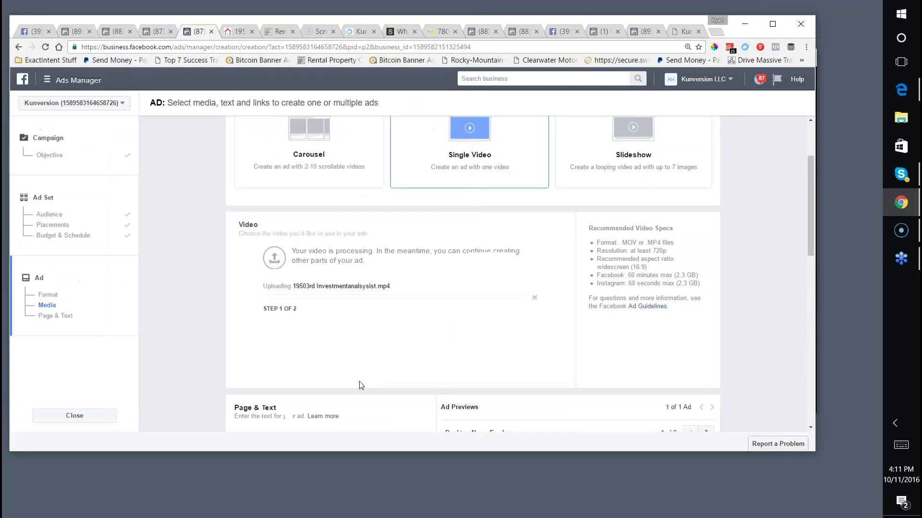
Set the Instagram account to use the selected Facebook Page.
scroll(351, 343, "down", 4)
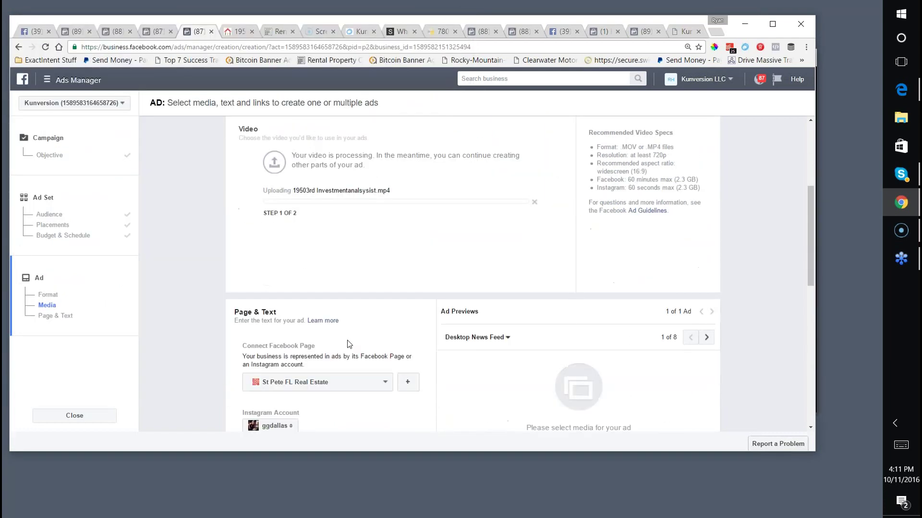
left_click(261, 329)
left_click(283, 343)
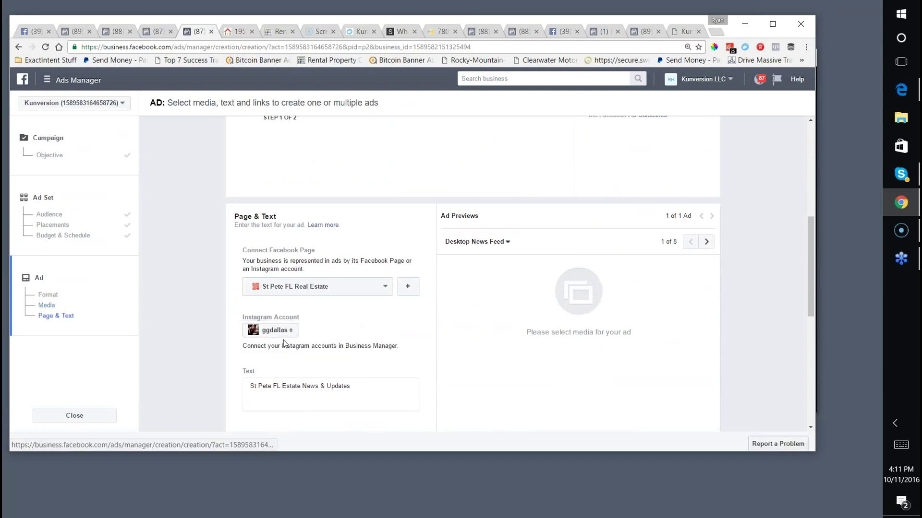
Replace the ad text with 'Single Family Investment Property Analysis'.
scroll(283, 340, "down", 3)
left_click_drag(360, 247, 237, 232)
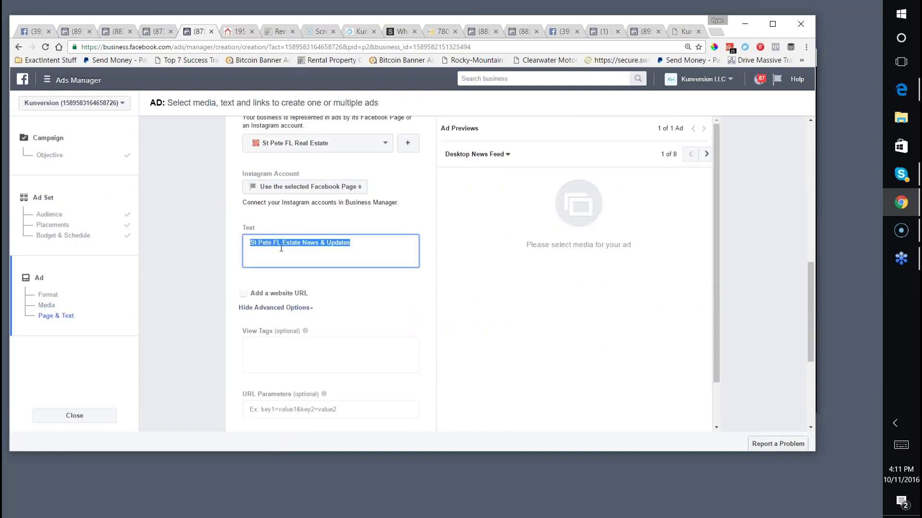
type("Single Family Investment Property Analysis")
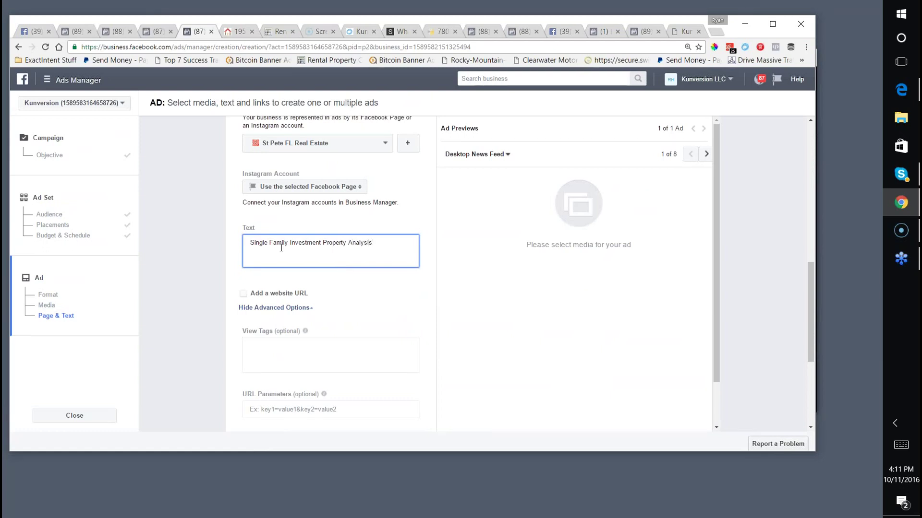
scroll(281, 248, "down", 5)
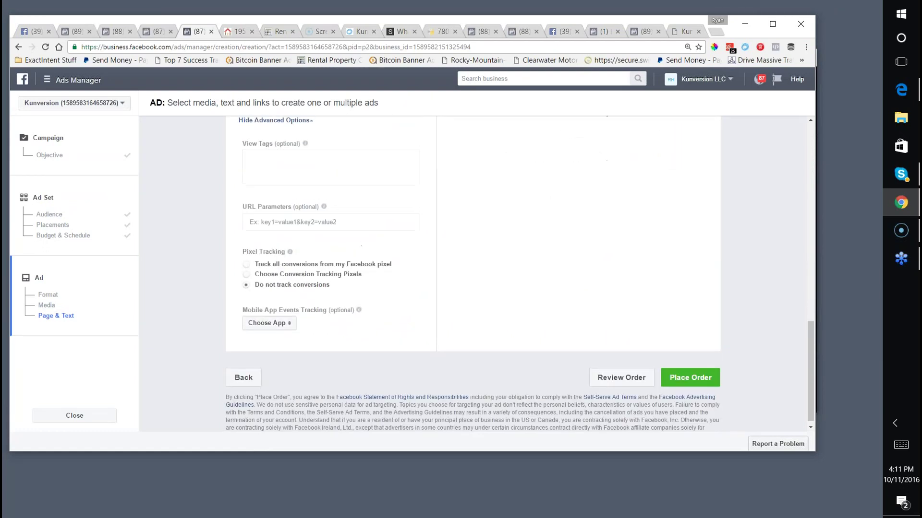
scroll(473, 274, "up", 6)
scroll(422, 264, "down", 3)
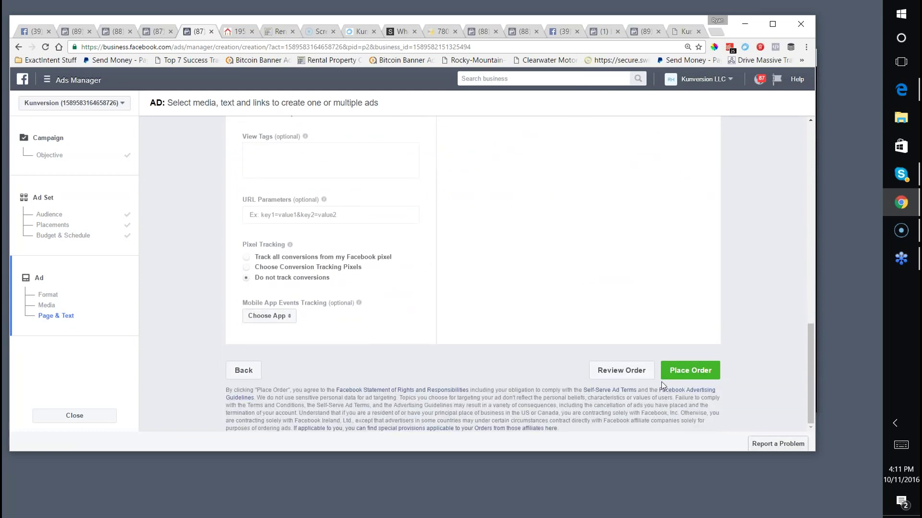
Submit the ad order and scroll back up to the Video section.
left_click(684, 371)
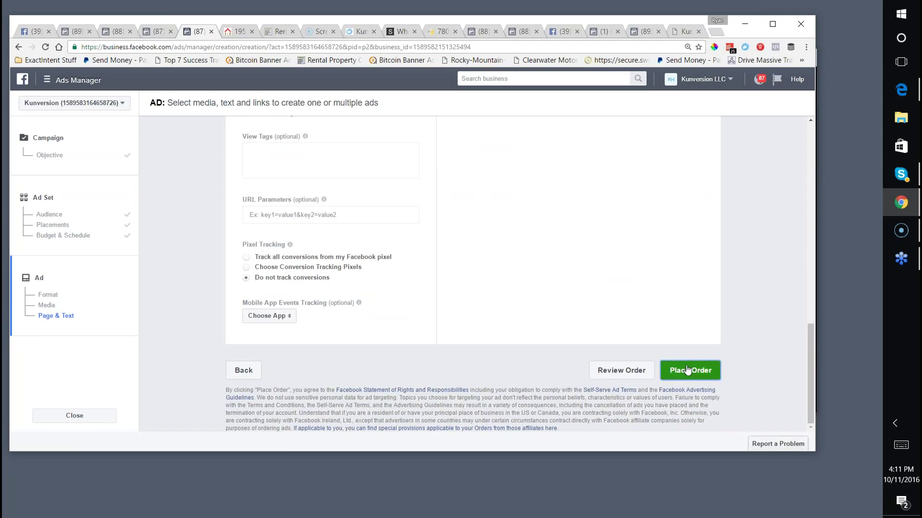
scroll(611, 366, "up", 5)
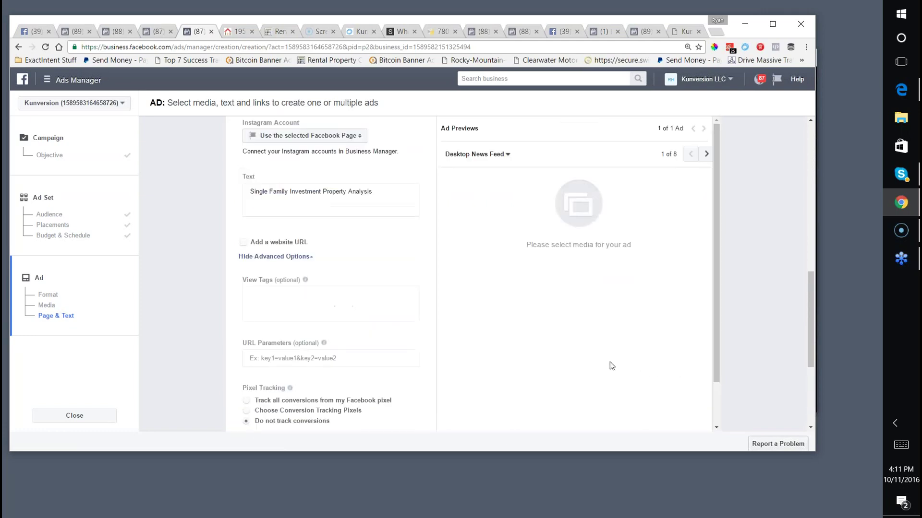
scroll(576, 372, "up", 5)
scroll(546, 376, "up", 8)
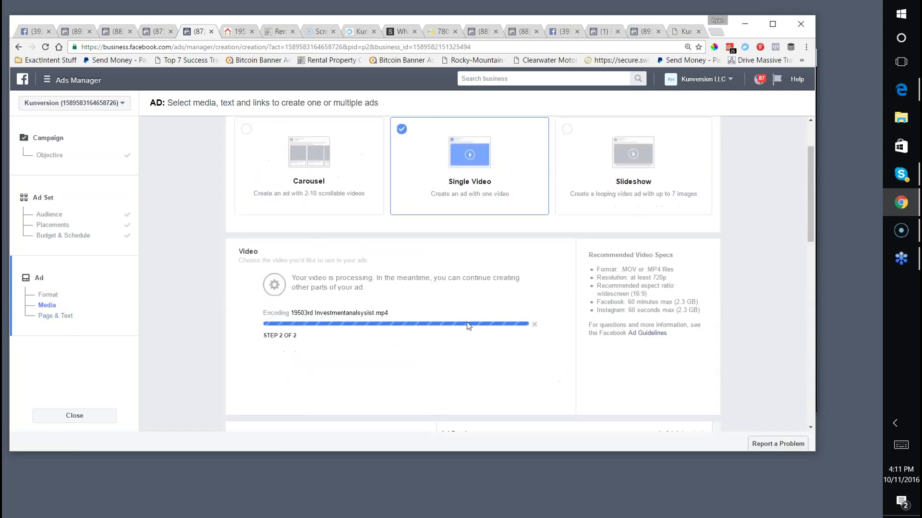
Wait for the listing video to finish processing and review its thumbnails and News Feed preview.
scroll(433, 331, "down", 2)
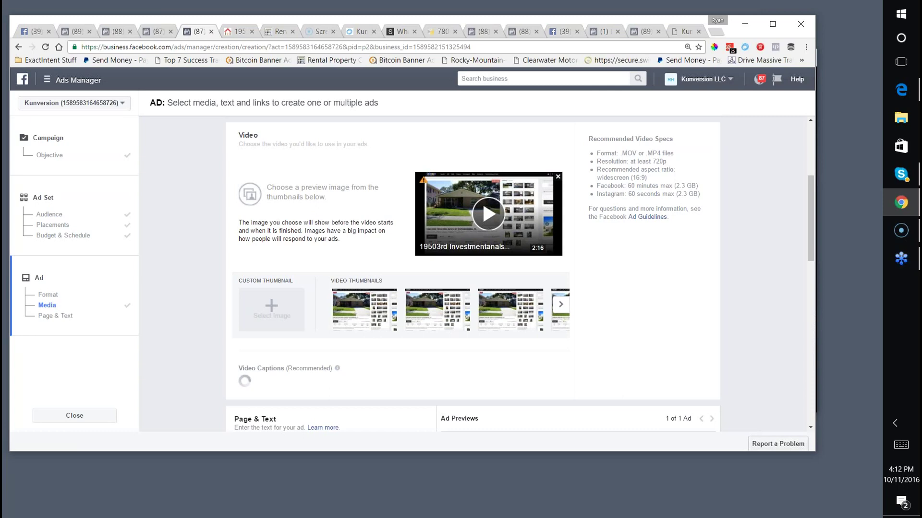
left_click(748, 461)
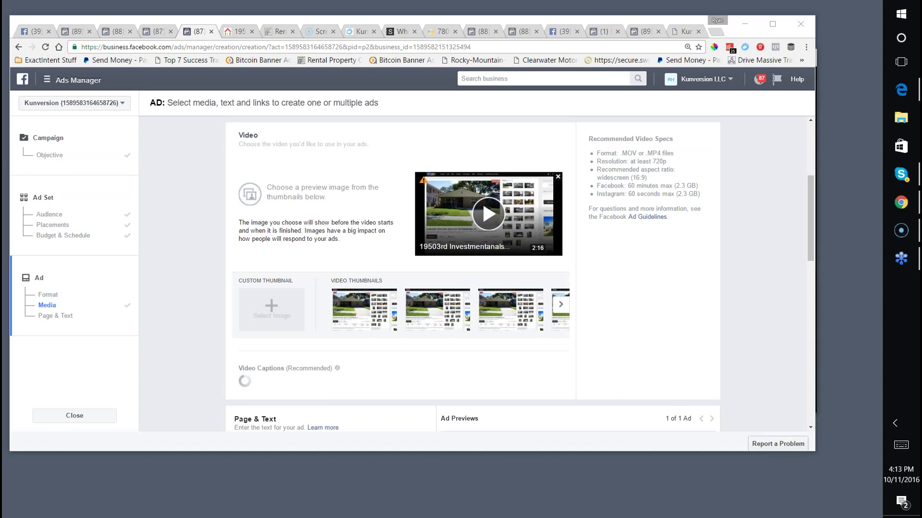
scroll(763, 341, "down", 5)
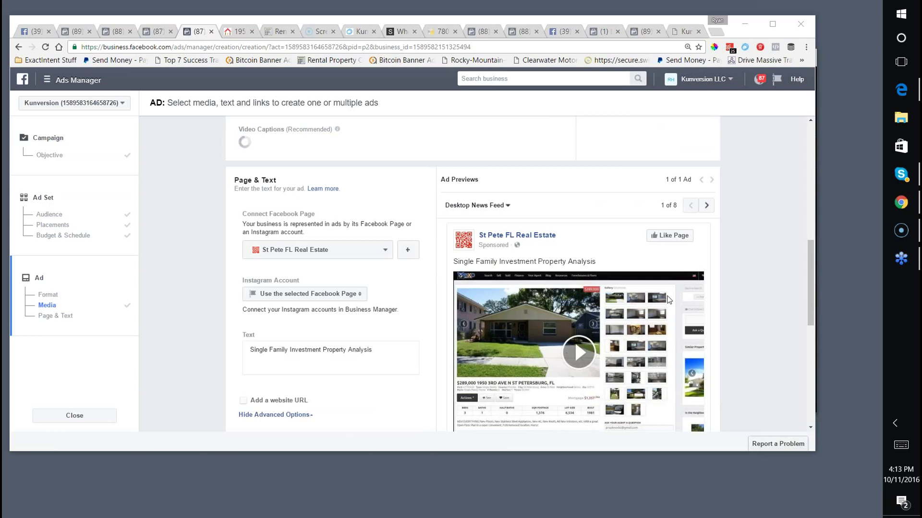
scroll(356, 268, "down", 4)
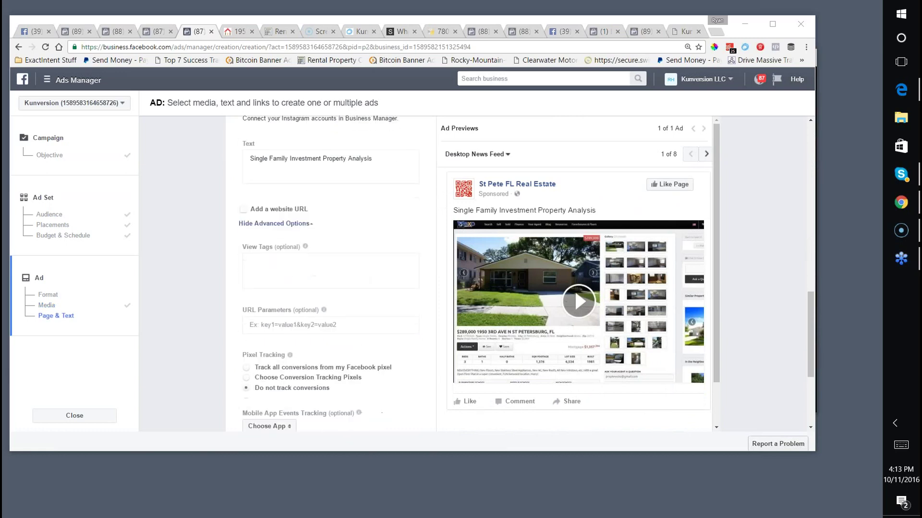
left_click(244, 210)
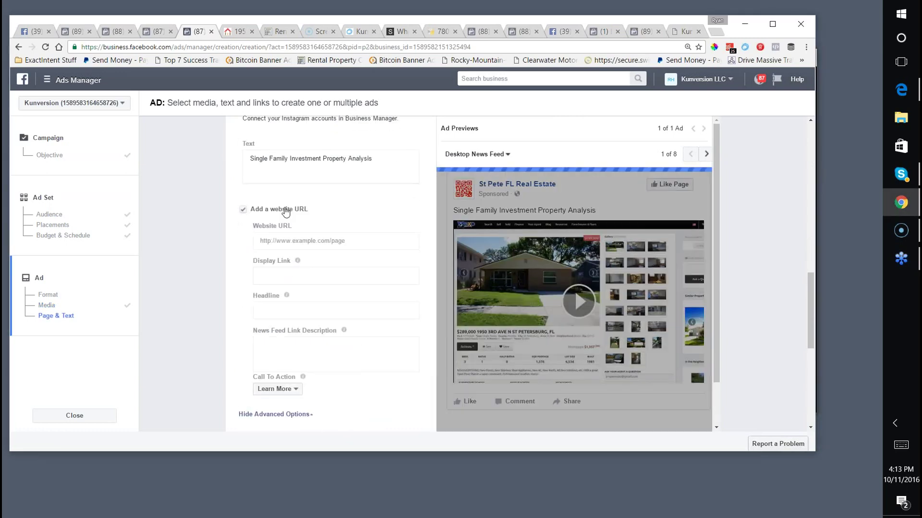
left_click(244, 212)
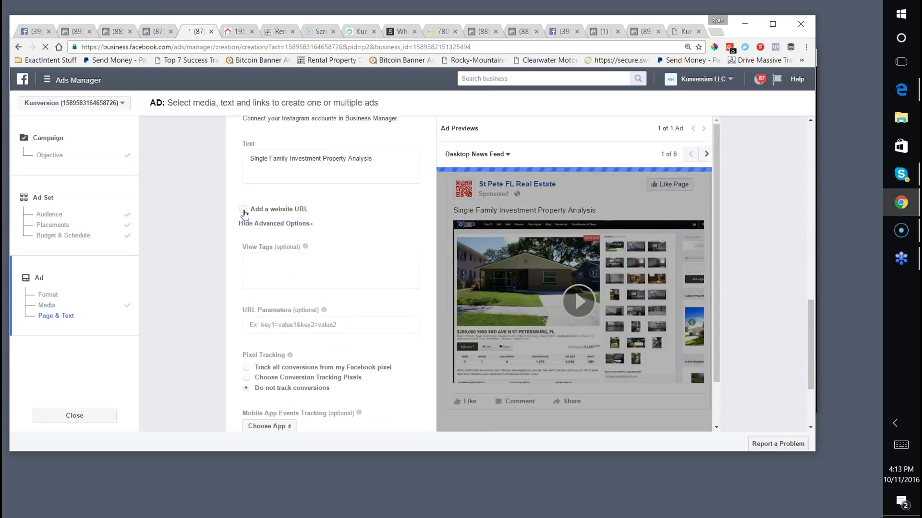
left_click(243, 211)
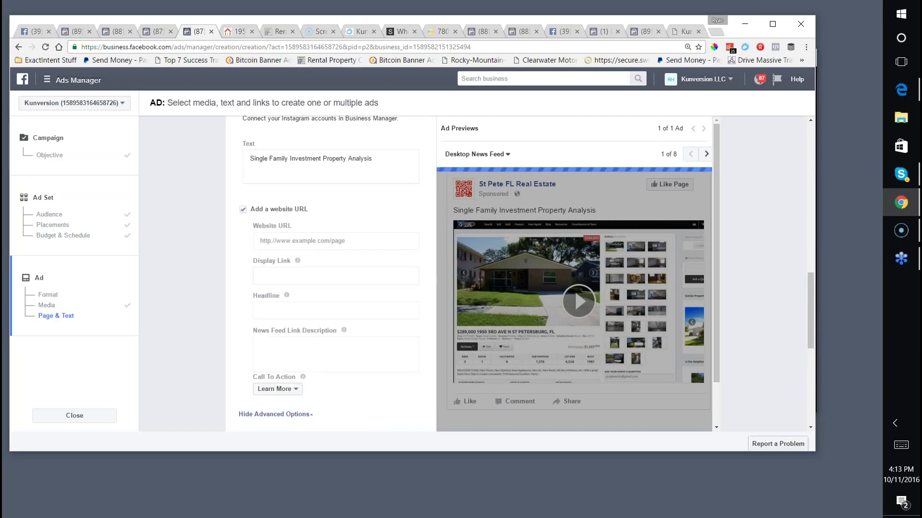
left_click(237, 31)
right_click(233, 47)
left_click(254, 83)
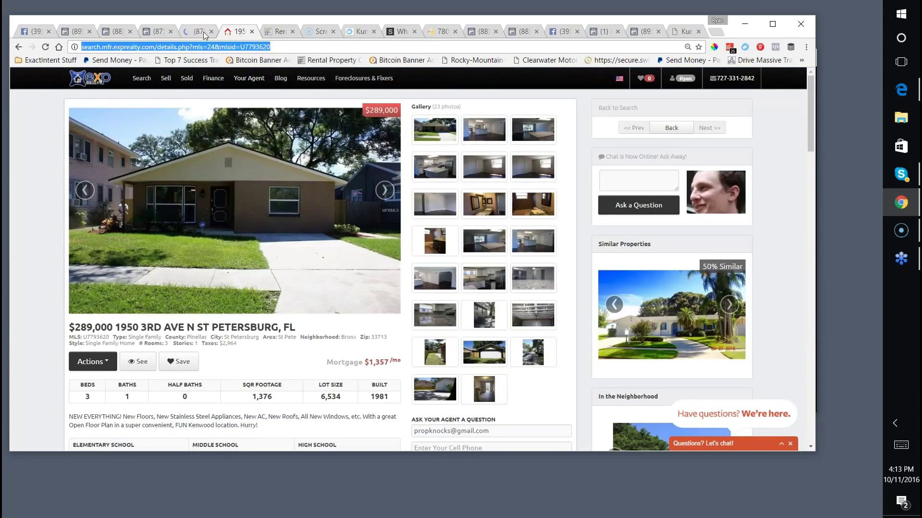
left_click(198, 33)
left_click(293, 239)
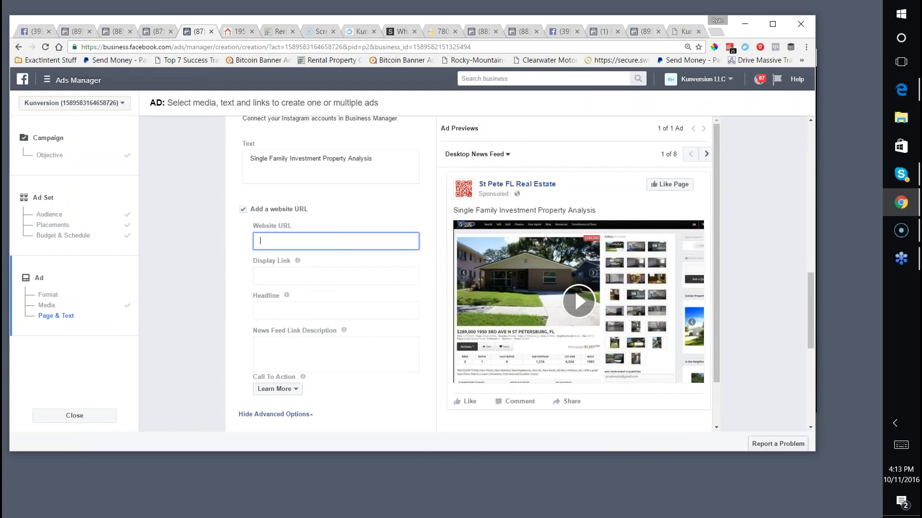
key("ctrl+v")
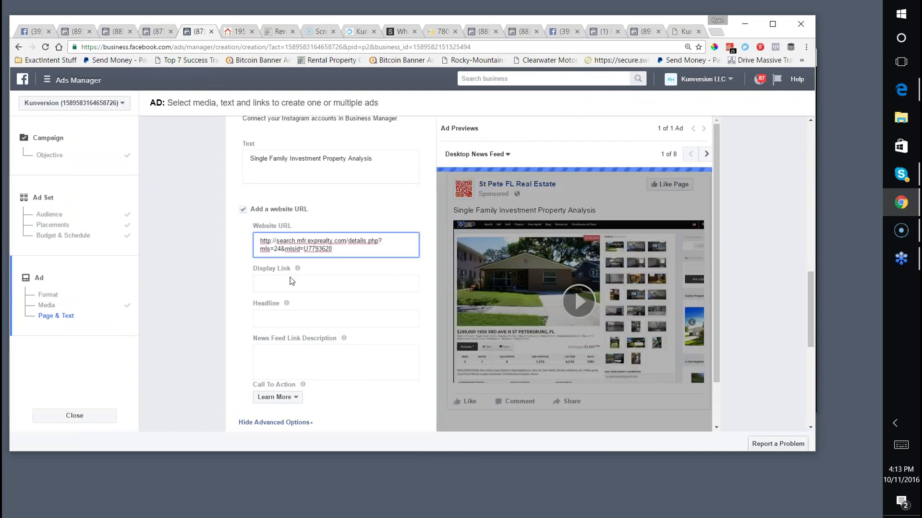
Set the display link to Search.Exprealty.com.
left_click(287, 280)
type("Cl")
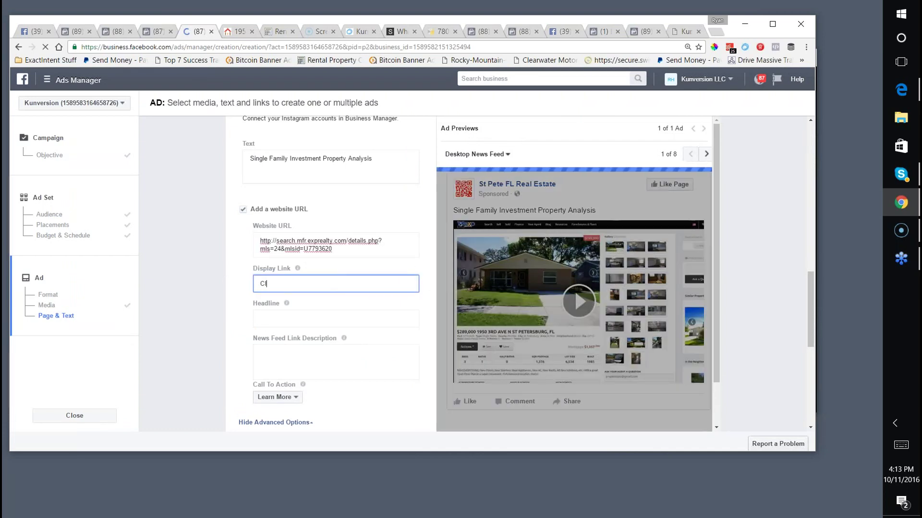
type("ick For More D")
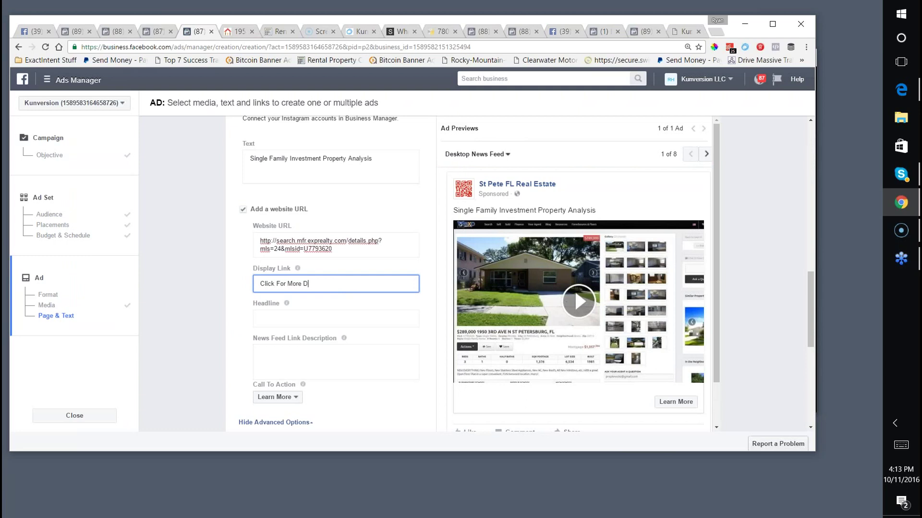
type("etails")
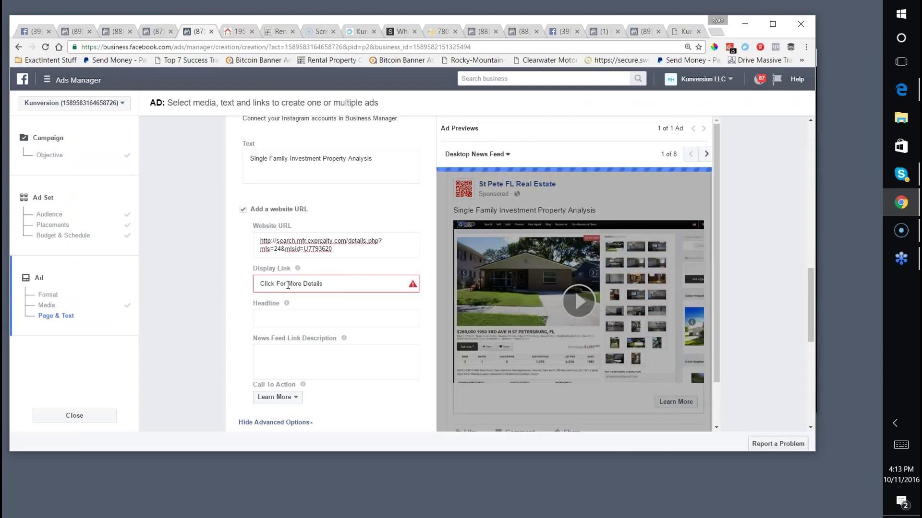
left_click(269, 318)
left_click_drag(324, 284, 287, 277)
key("BackSpace")
type("Detail")
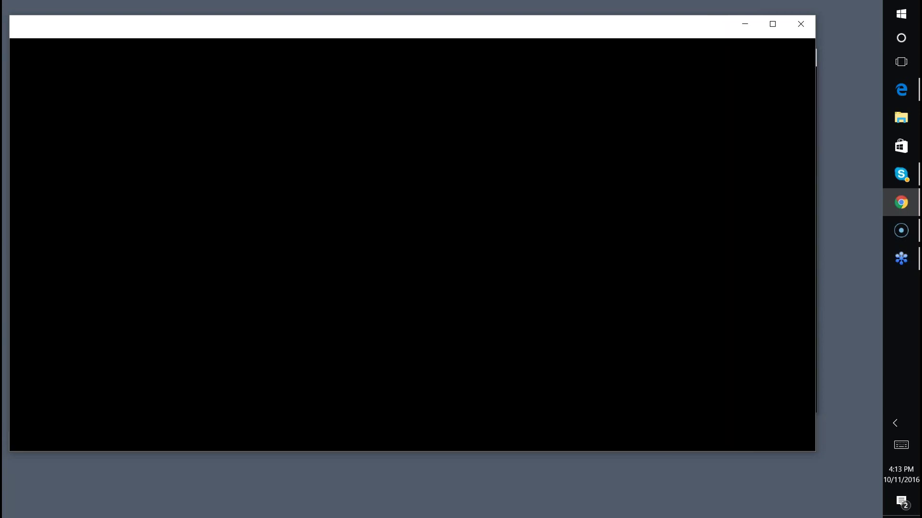
key("BackSpace")
key("BackSpace")
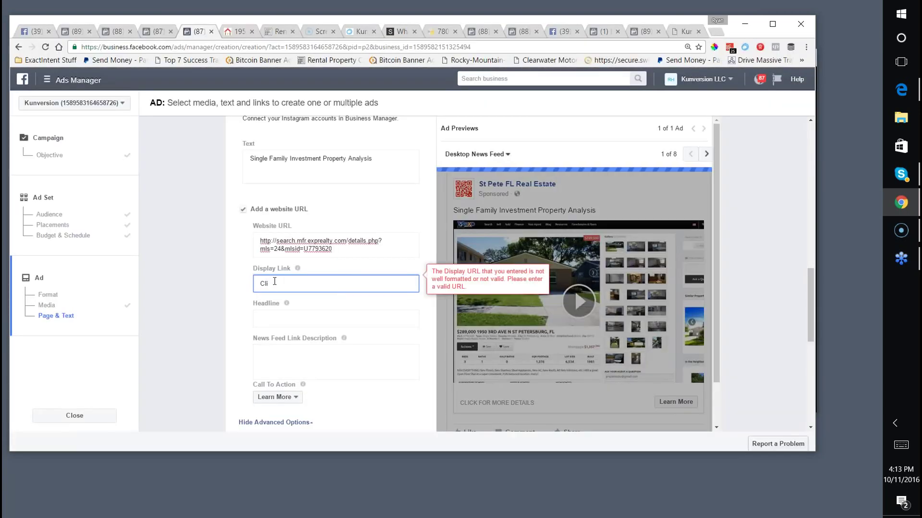
key("BackSpace")
key("BackSpace")
key("BackSpace")
type("Search.Exprealty.com")
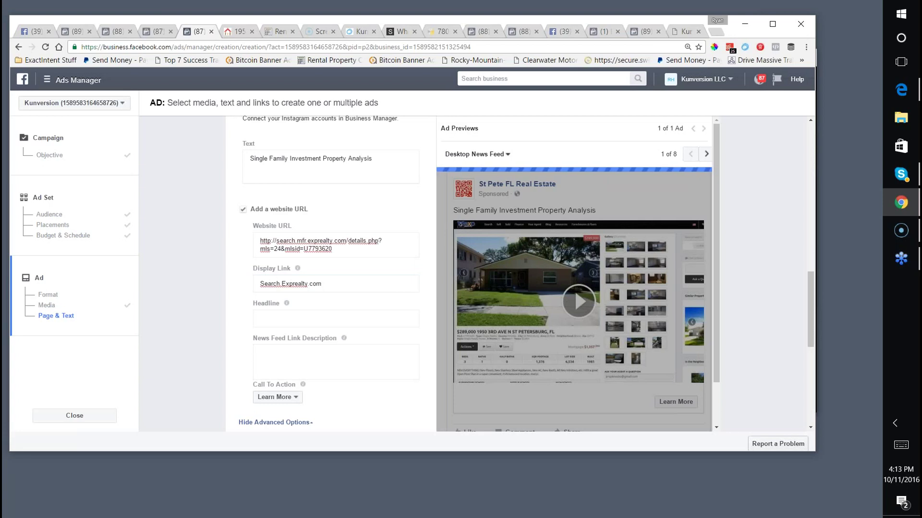
Enter the headline 'Click For More Details' and place the ad order.
left_click(270, 317)
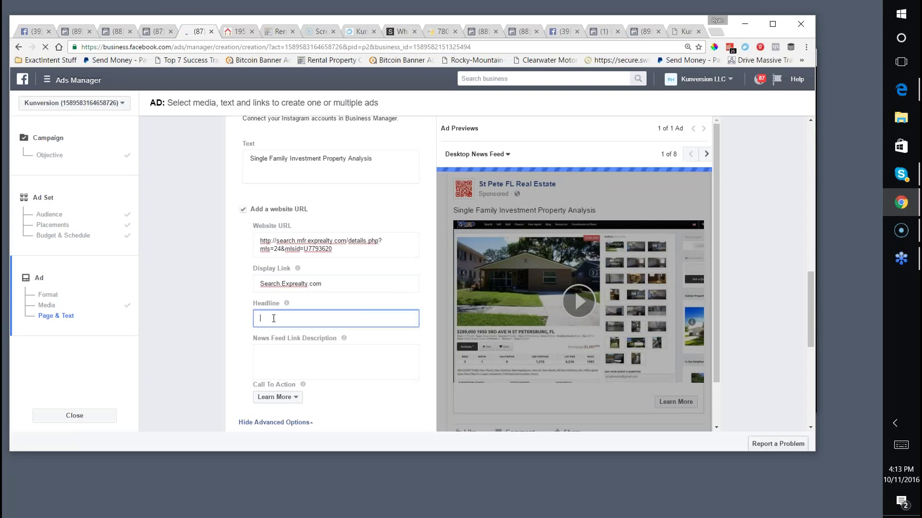
type("Click For More Details")
scroll(500, 318, "down", 6)
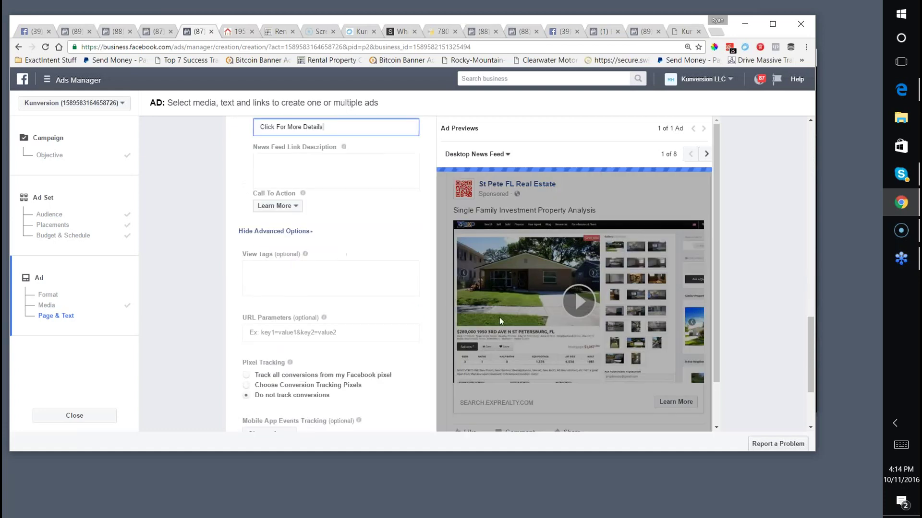
scroll(487, 313, "down", 1)
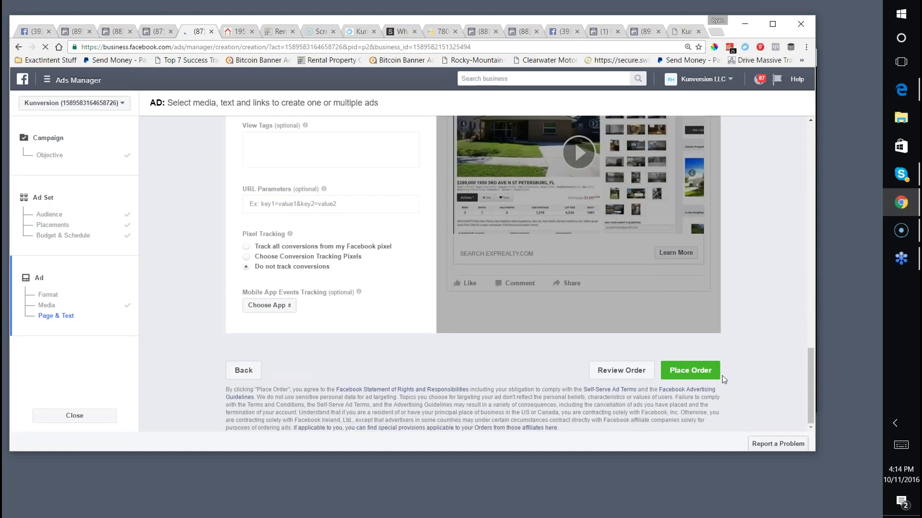
left_click(689, 371)
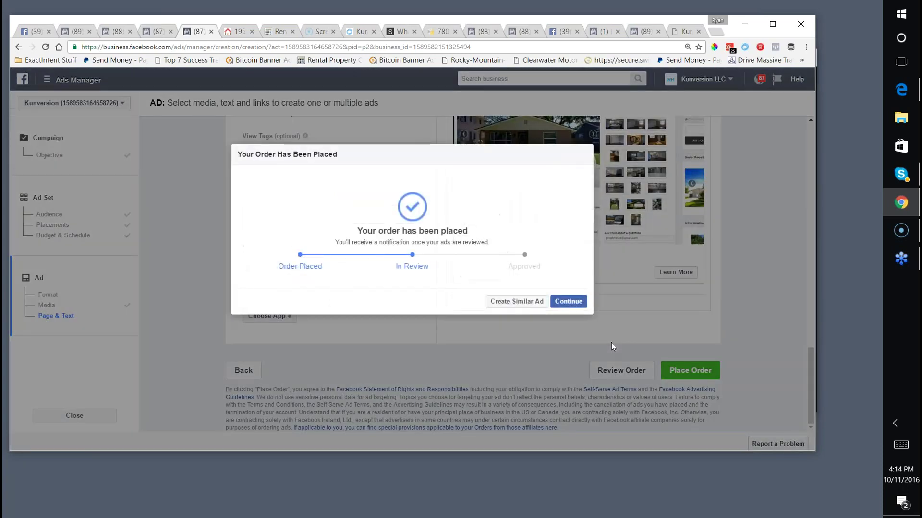
Confirm the order, then open the St Pete FL Real Estate - Video views ad in 33704 - 18+ for editing.
left_click(565, 302)
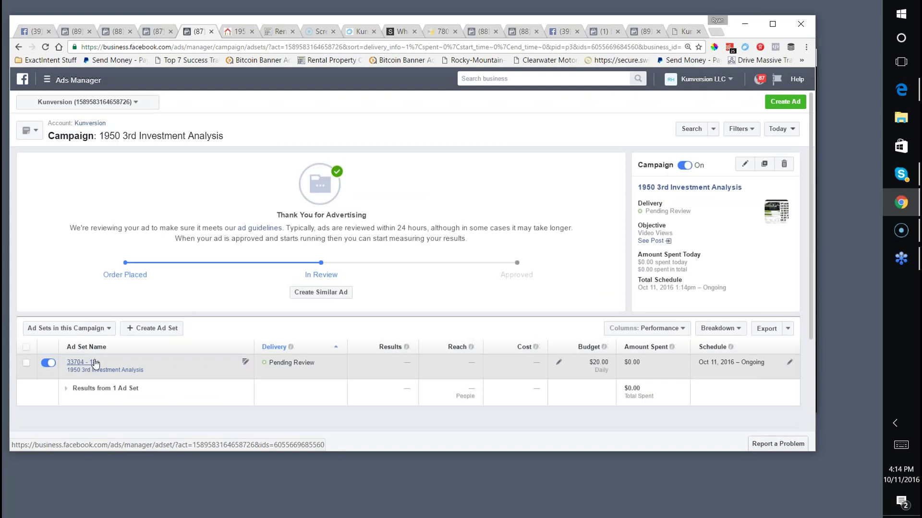
left_click(95, 364)
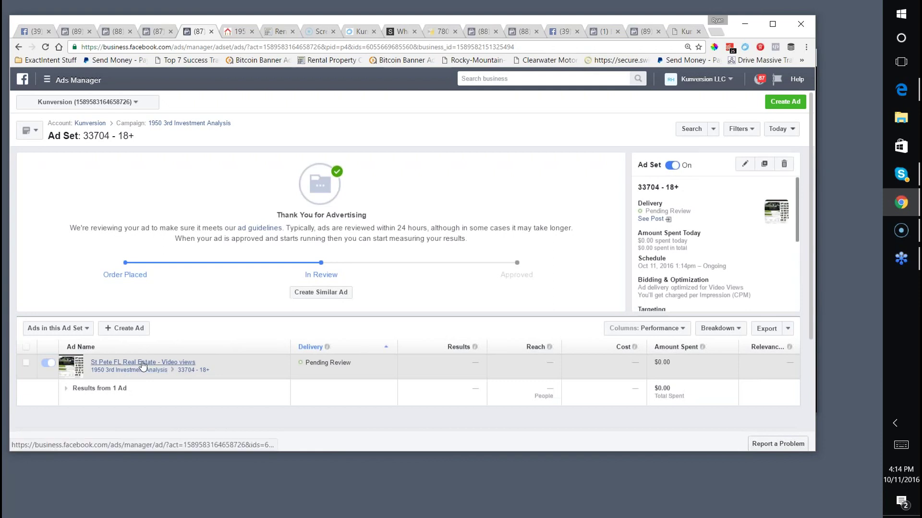
left_click(142, 364)
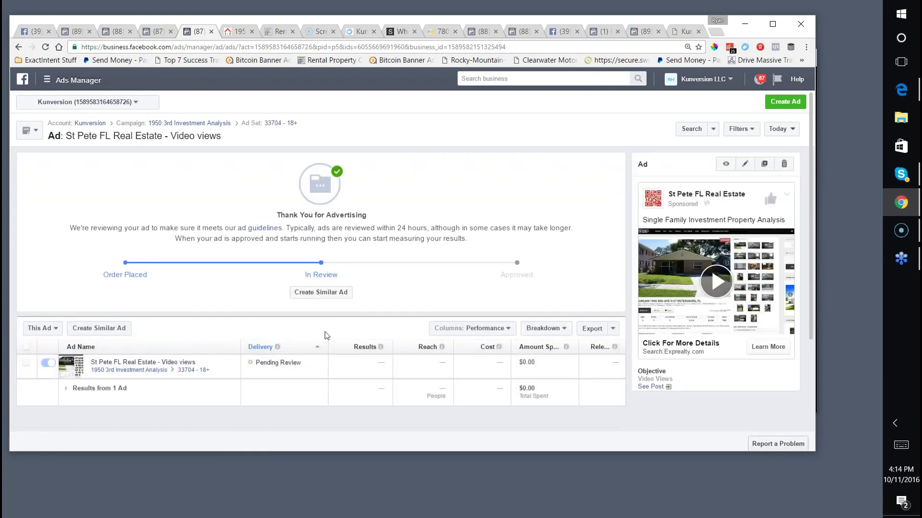
left_click(744, 166)
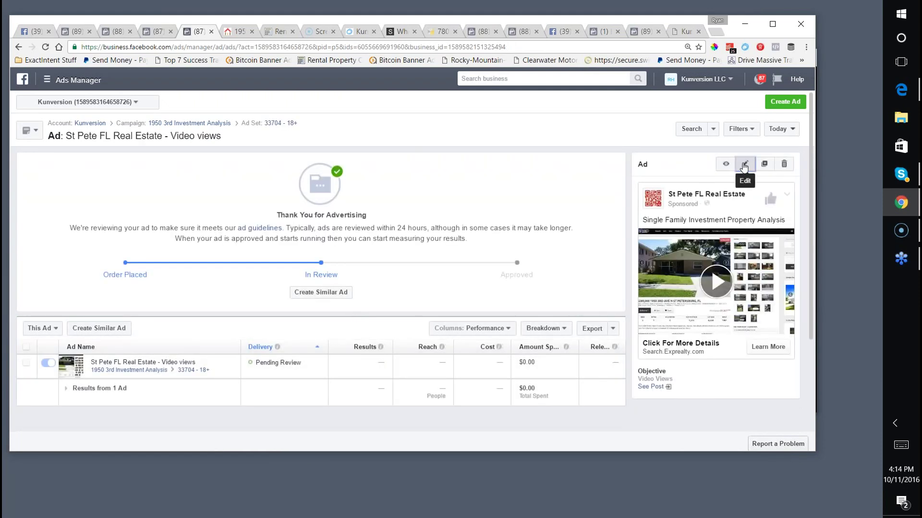
Set the kitchen photo as the video's custom thumbnail.
scroll(407, 340, "down", 8)
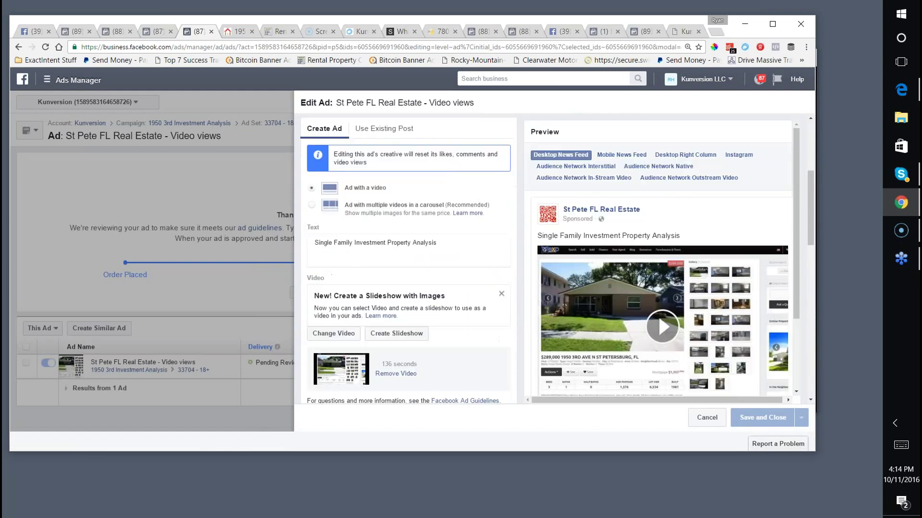
scroll(324, 297, "down", 5)
scroll(325, 296, "up", 5)
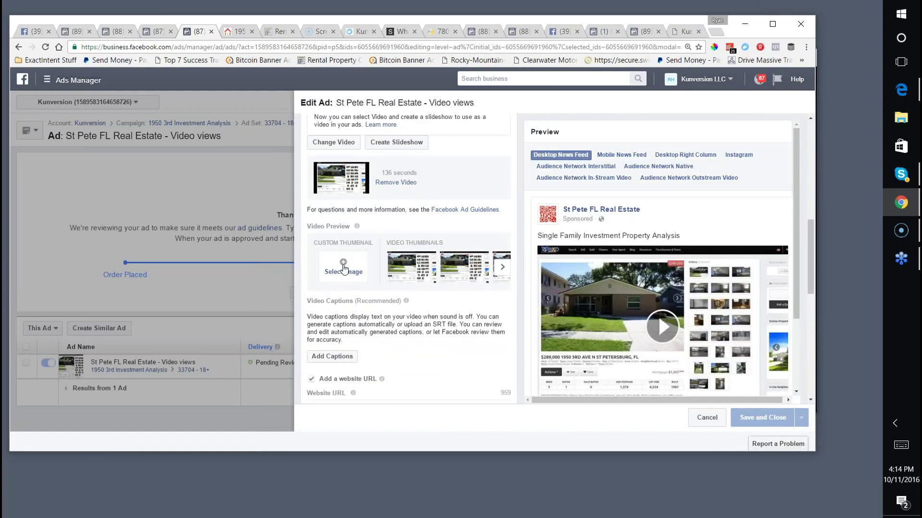
left_click(343, 269)
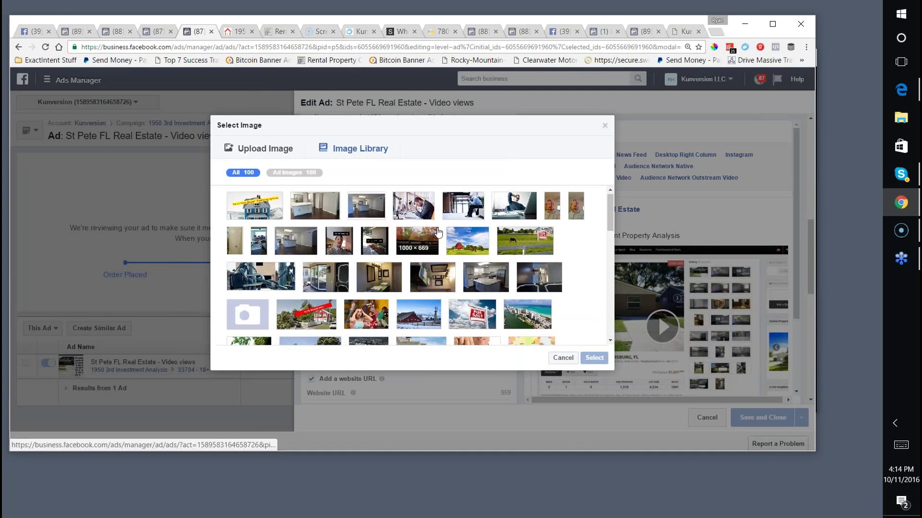
scroll(437, 232, "down", 1)
scroll(435, 232, "up", 1)
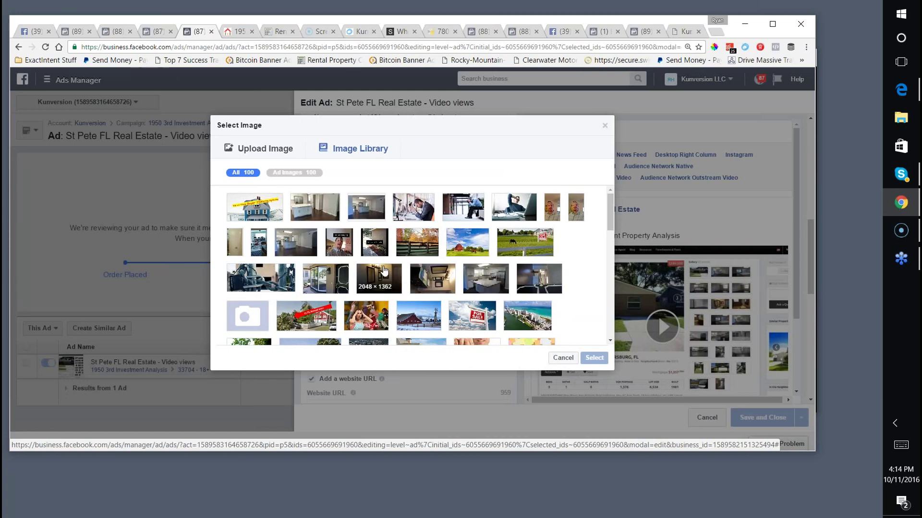
left_click(286, 248)
left_click(589, 359)
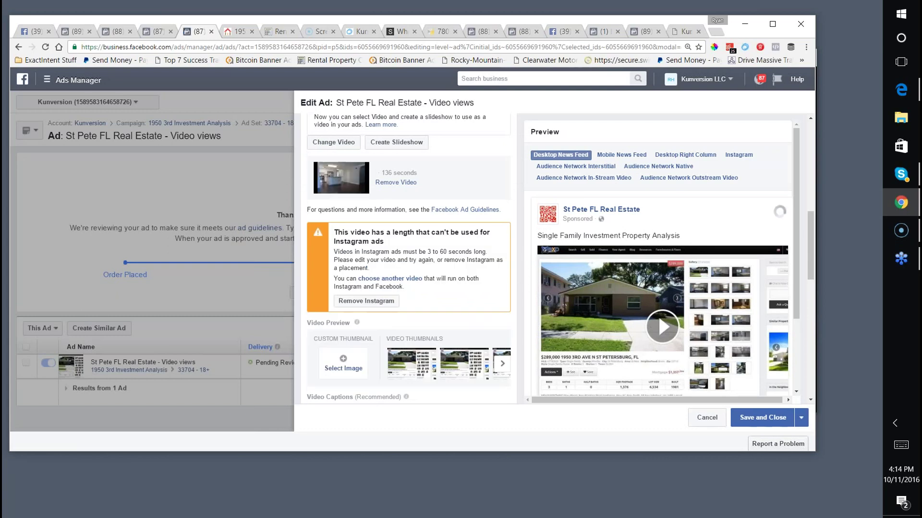
Remove the Instagram placement from the ad set and save the edited ad for review.
scroll(431, 277, "down", 1)
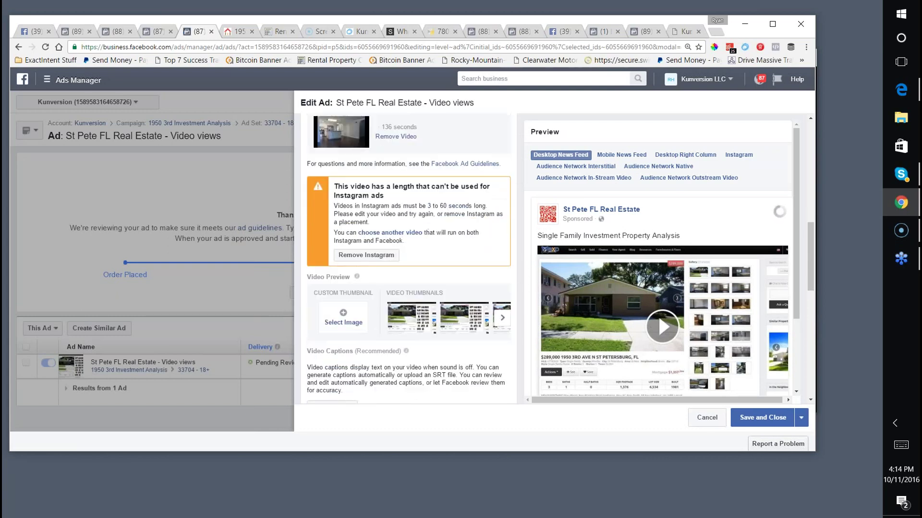
left_click(366, 253)
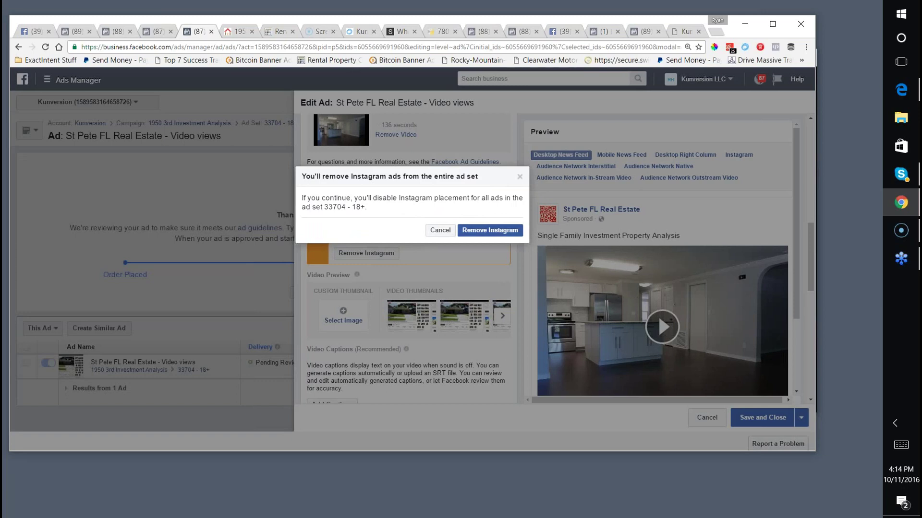
left_click(490, 230)
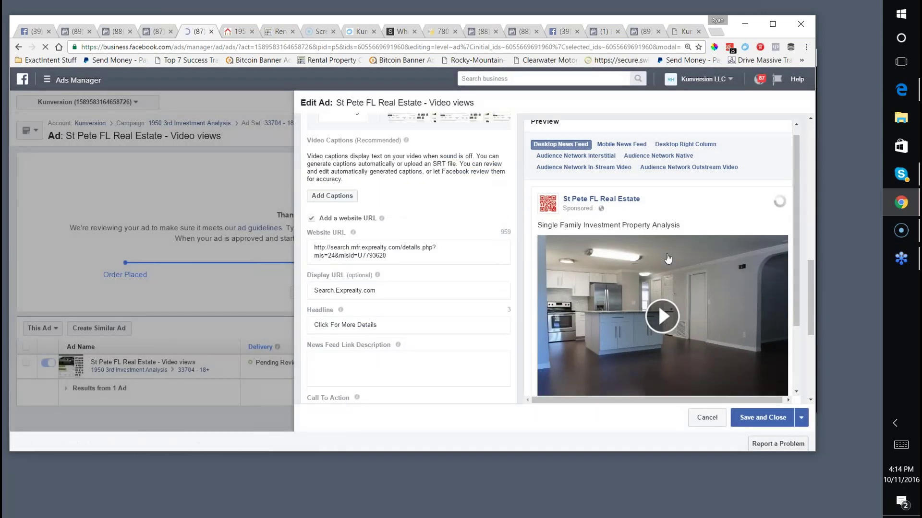
scroll(644, 257, "down", 3)
scroll(648, 256, "down", 3)
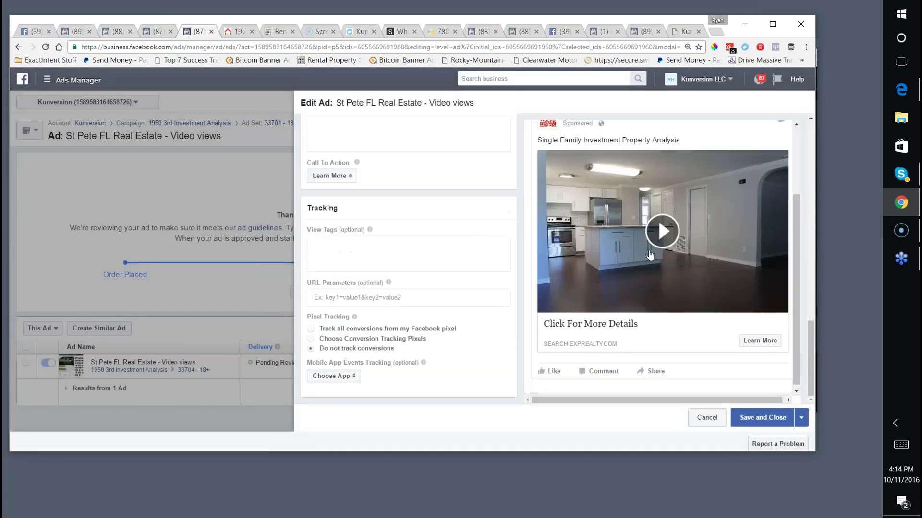
left_click(689, 460)
left_click(758, 418)
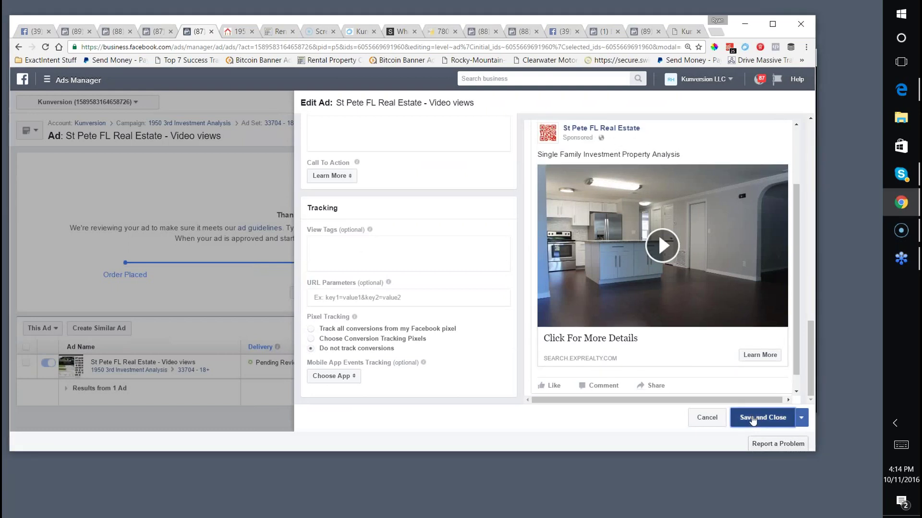
left_click(687, 480)
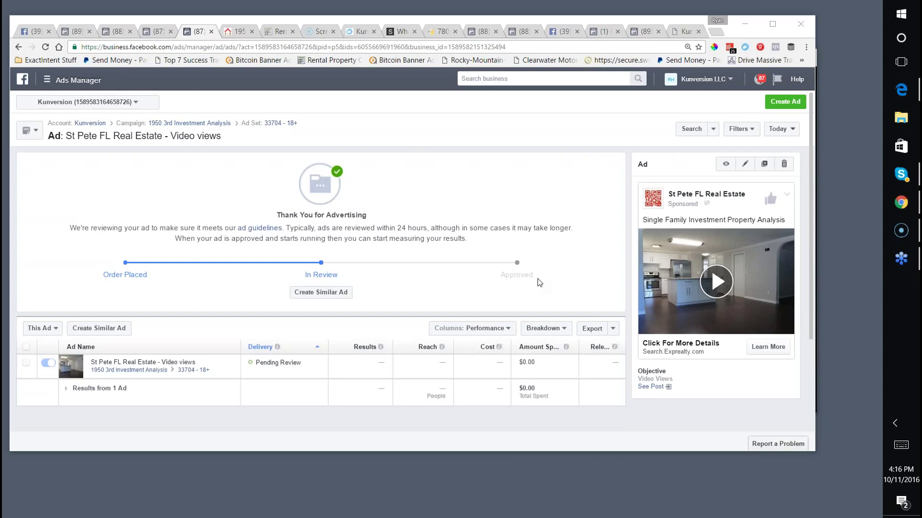
Go to kunversion.info/recordings in the listing tab.
left_click(234, 32)
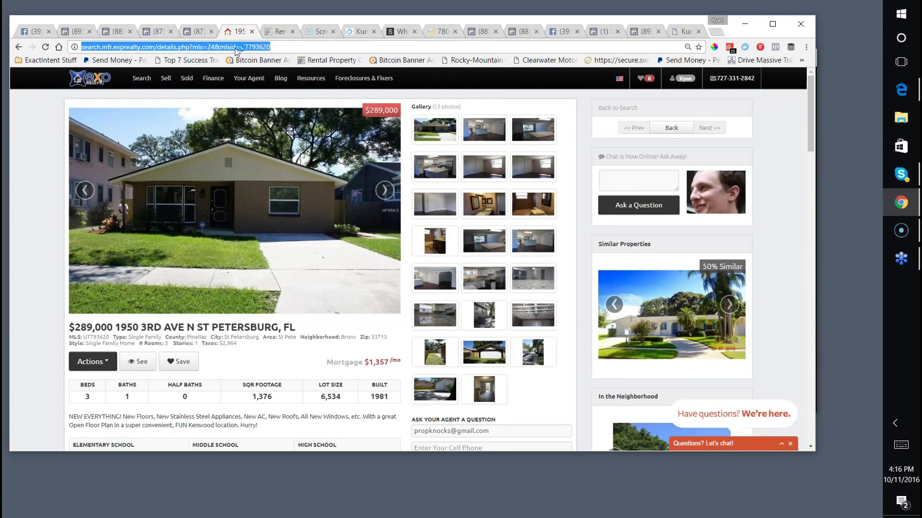
type("kunversion.info")
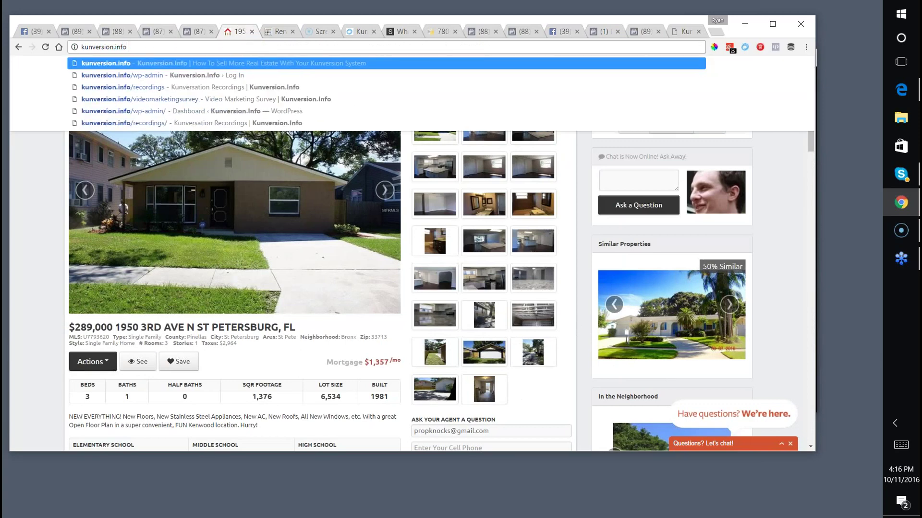
type("/recor")
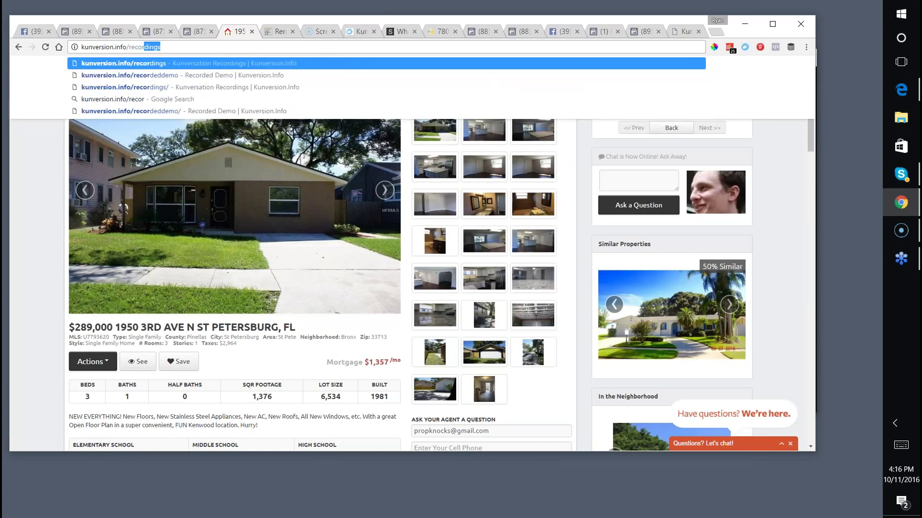
key("Return")
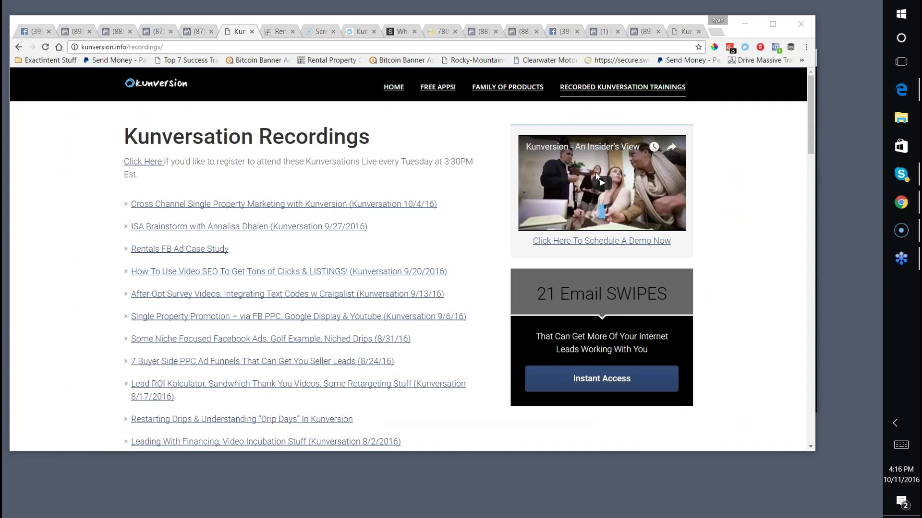
left_click(419, 130)
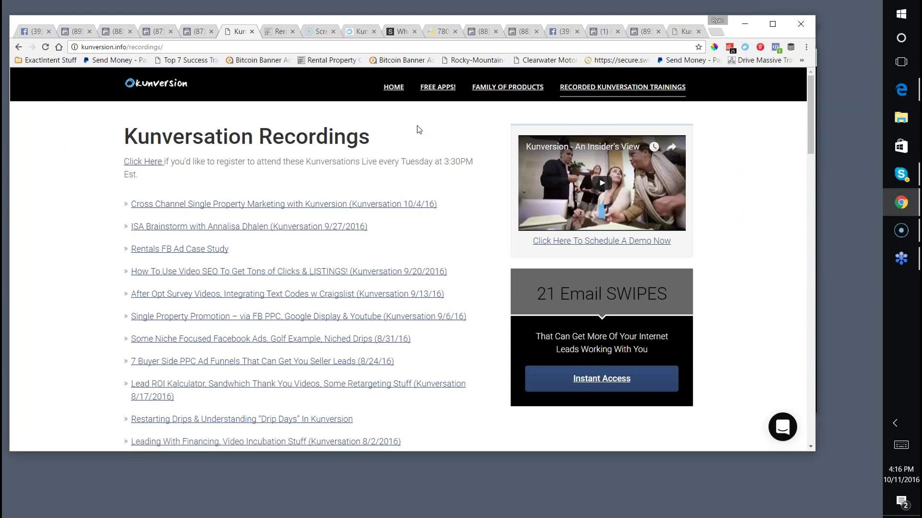
Find the two Instagram recordings with a page search, copy their links, and paste one.
key("ctrl+f")
type("instagram")
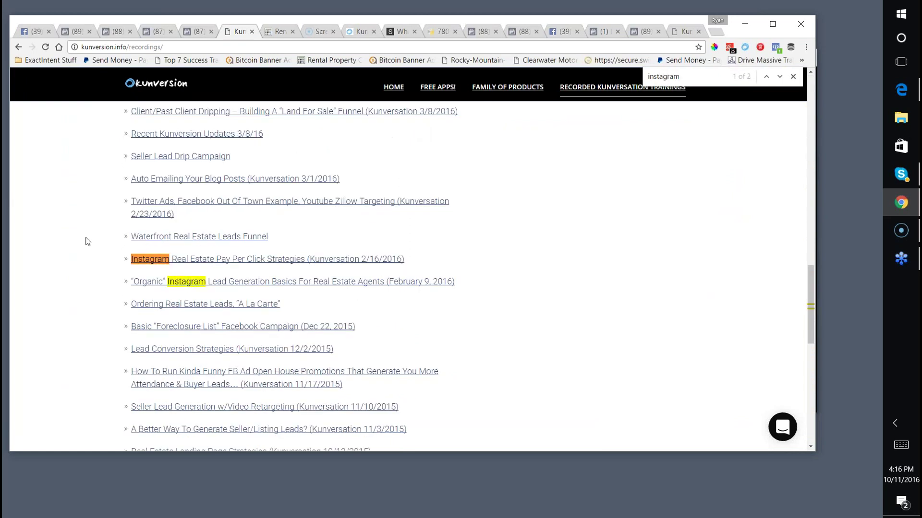
right_click(191, 260)
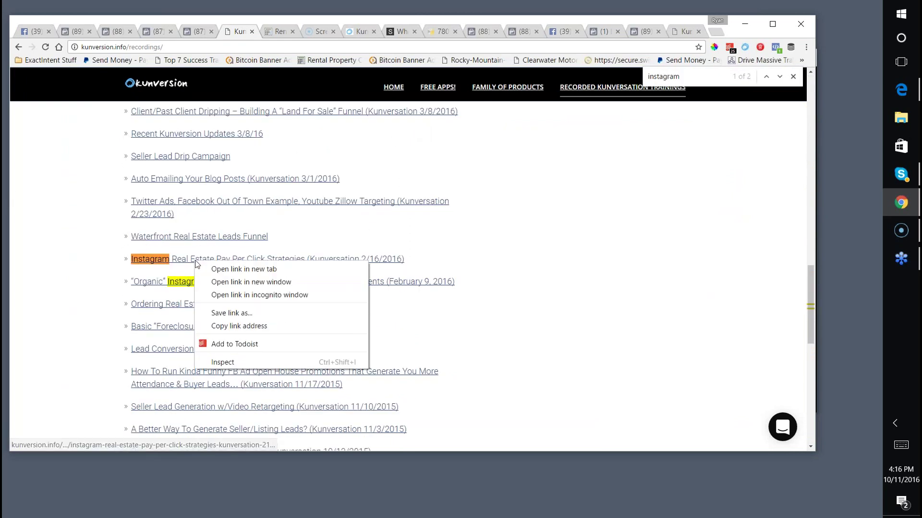
left_click(240, 325)
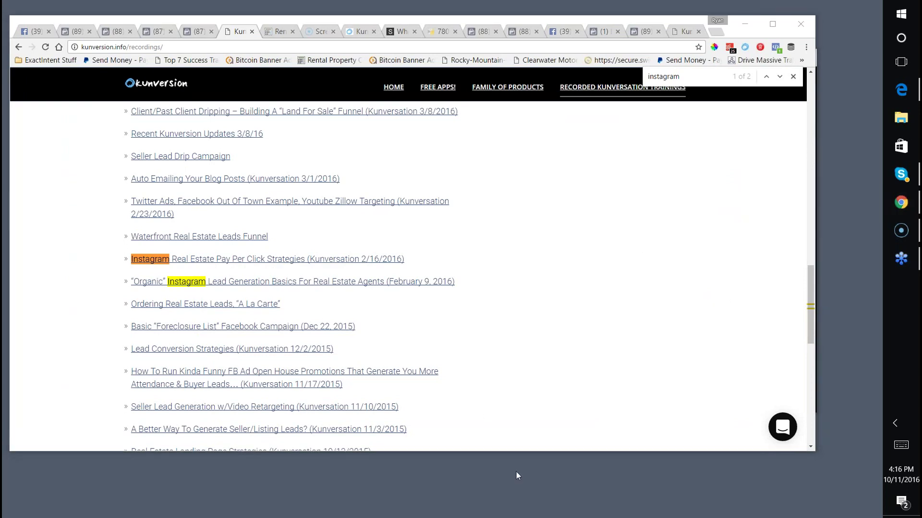
right_click(316, 291)
left_click(367, 350)
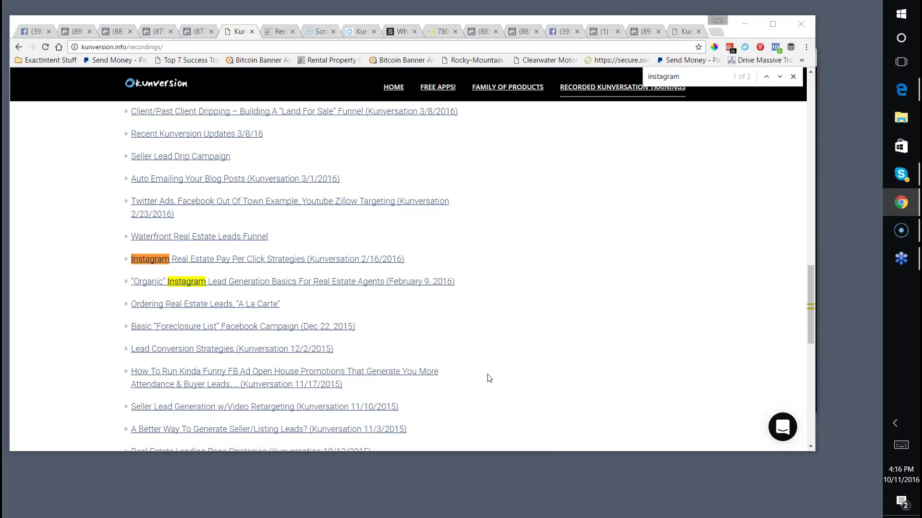
right_click(491, 414)
left_click(392, 305)
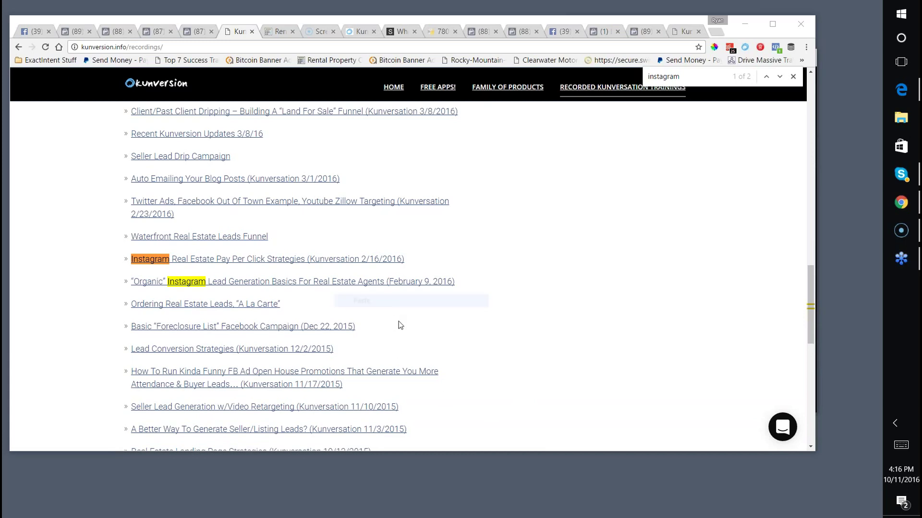
Search the page for 'instagram' again, then select the old search term to replace it.
left_click(93, 180)
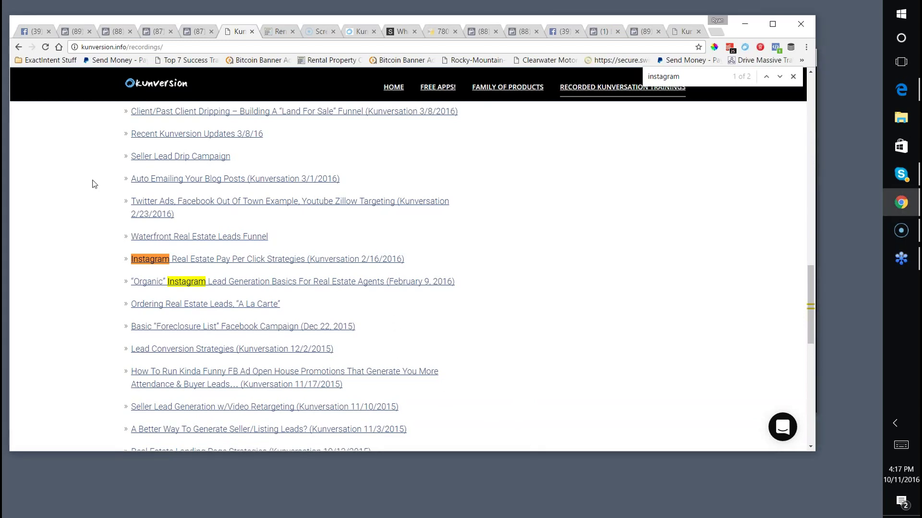
scroll(95, 184, "up", 5)
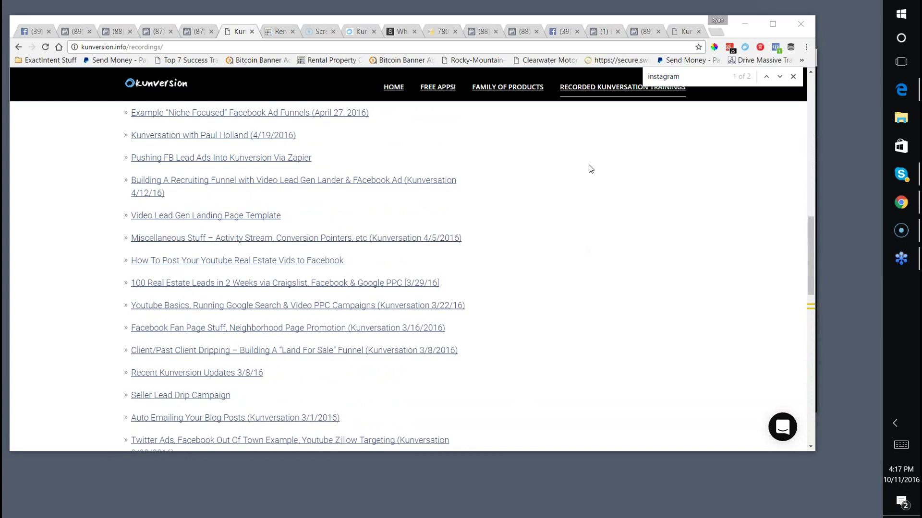
left_click(606, 112)
key("ctrl+f")
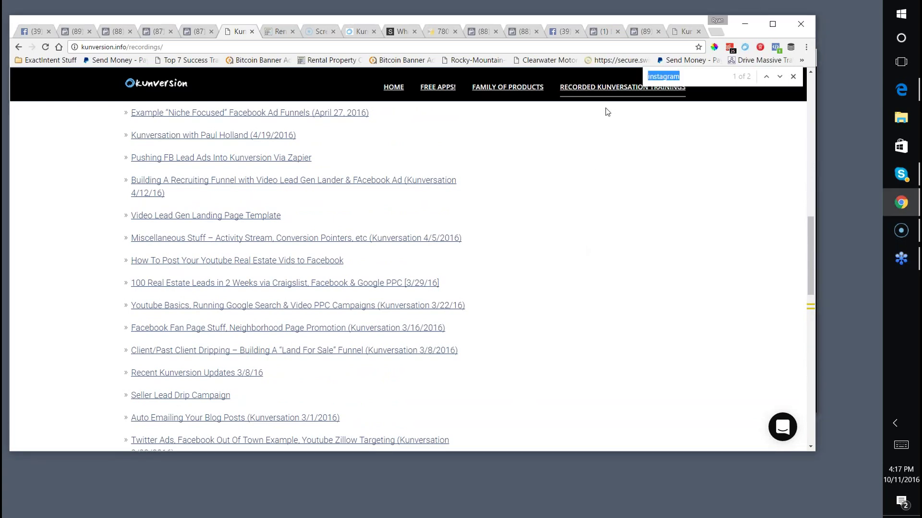
type("instagram")
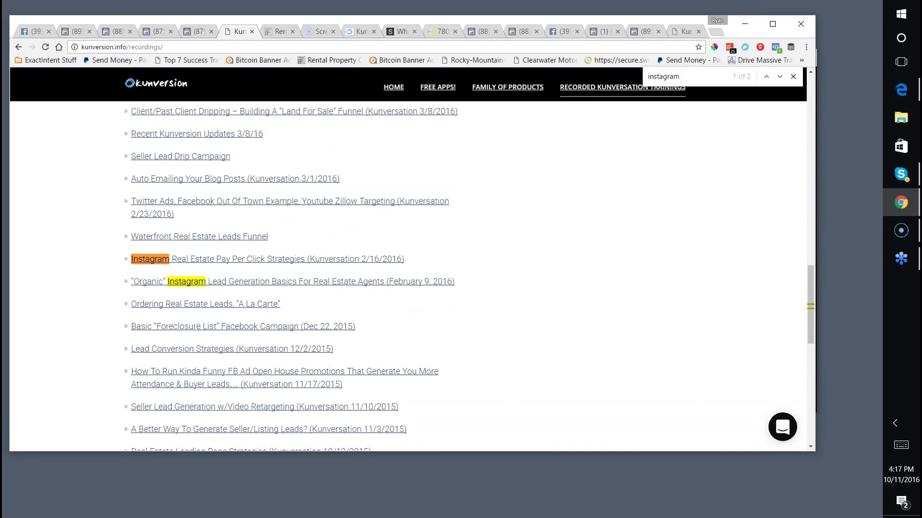
left_click_drag(80, 262, 211, 313)
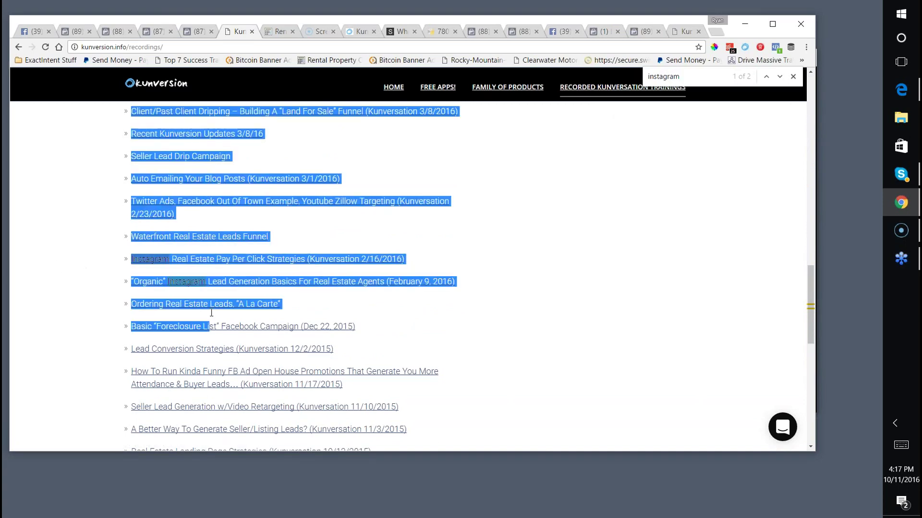
left_click(685, 75)
left_click_drag(685, 75, 639, 72)
Search the recordings for 'seller', review the matches, then bring up GoToWebinar's leave-or-end prompt.
type("seller")
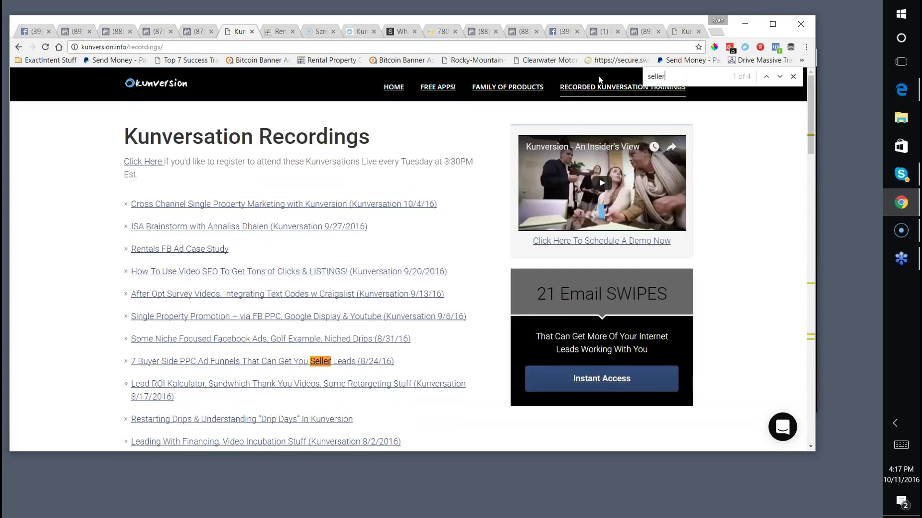
scroll(315, 269, "down", 4)
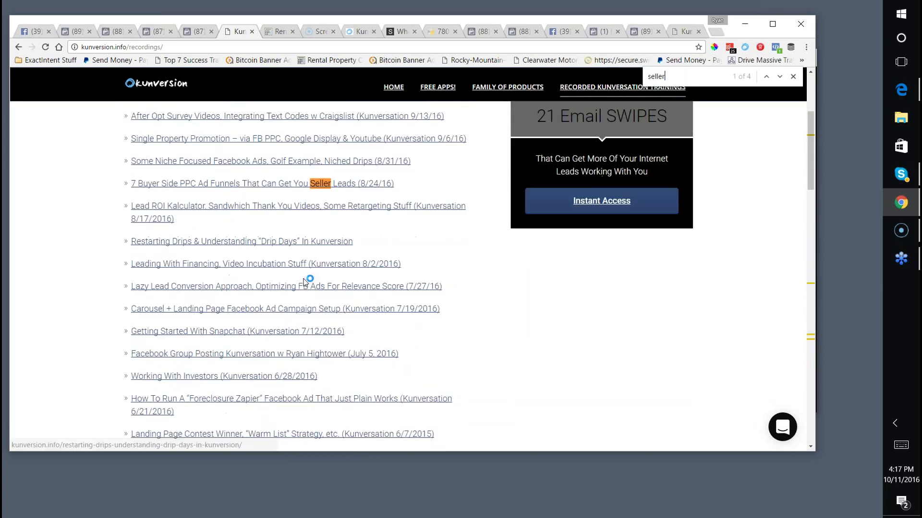
scroll(304, 283, "down", 15)
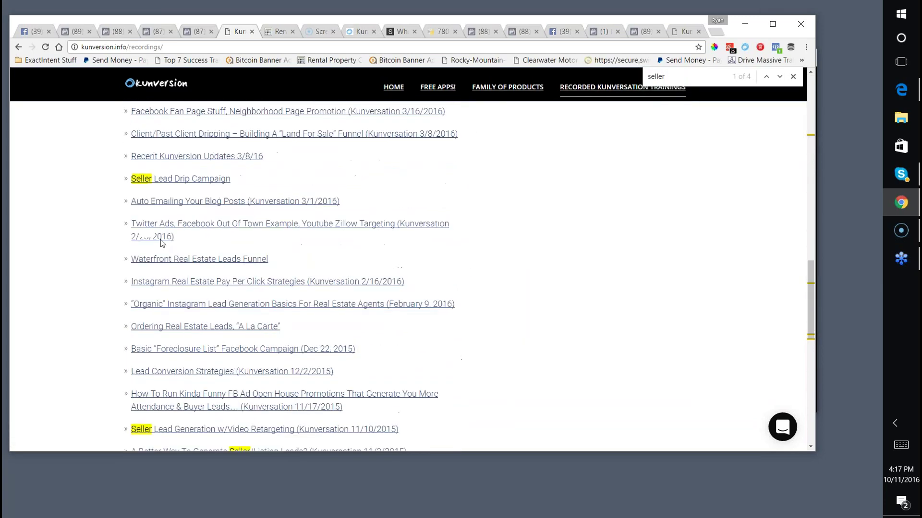
scroll(193, 194, "down", 4)
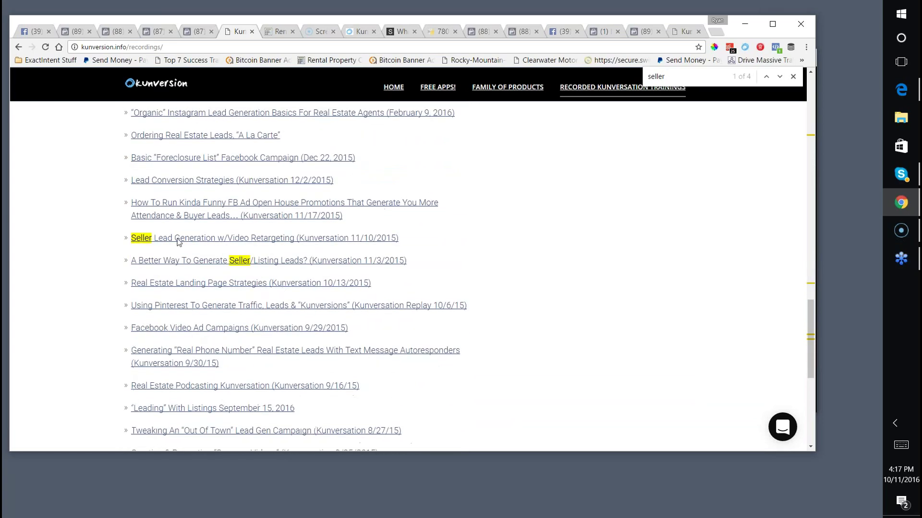
scroll(180, 249, "down", 4)
scroll(195, 287, "up", 7)
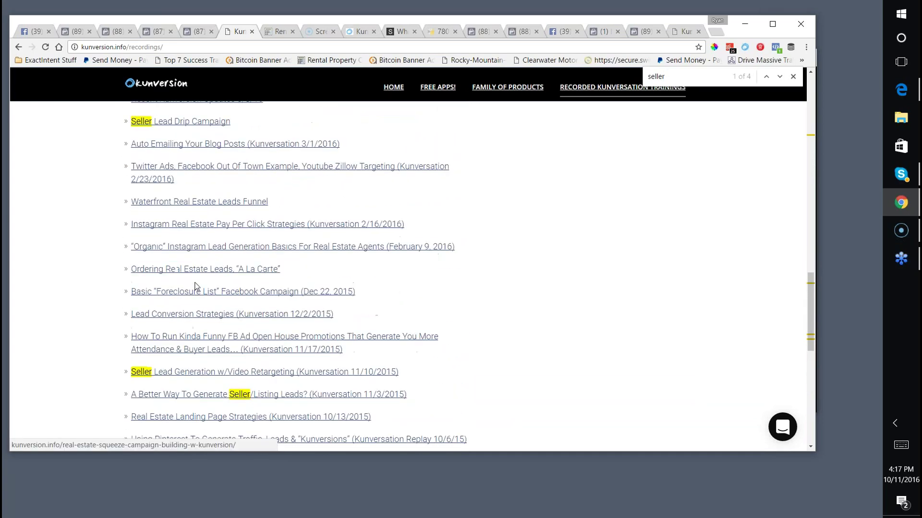
scroll(195, 286, "up", 11)
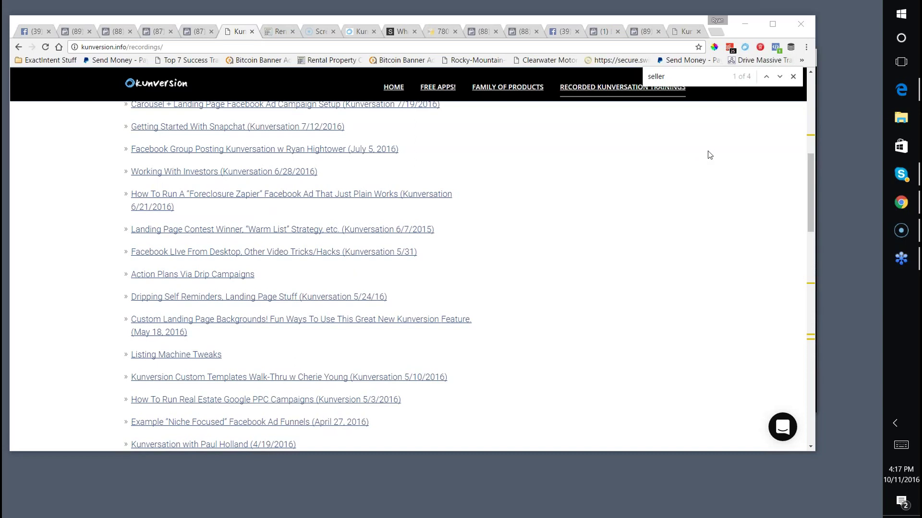
left_click(432, 479)
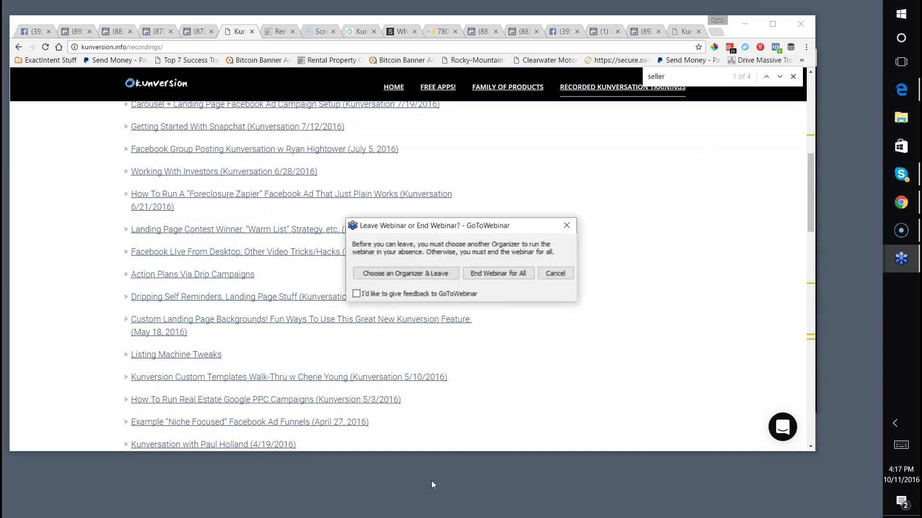